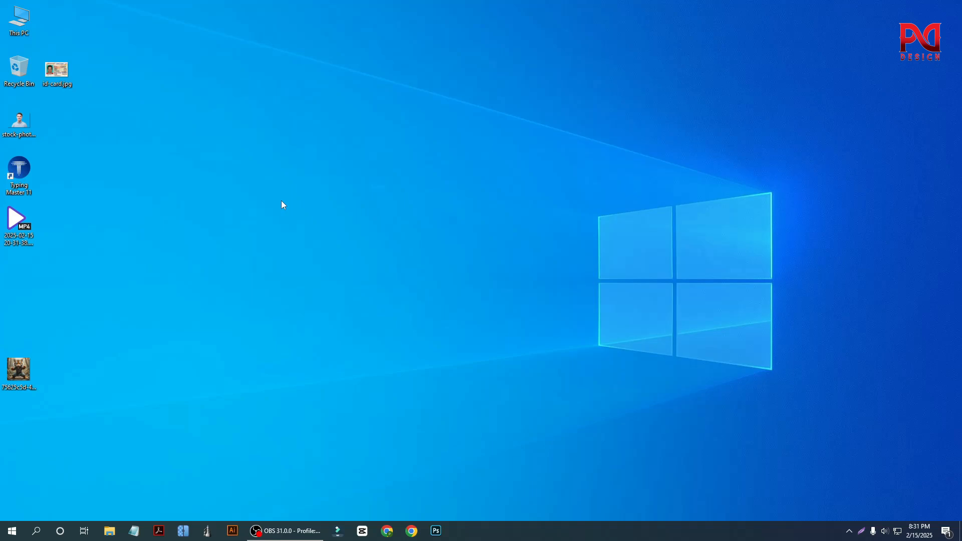
right_click(229, 184)
click(260, 213)
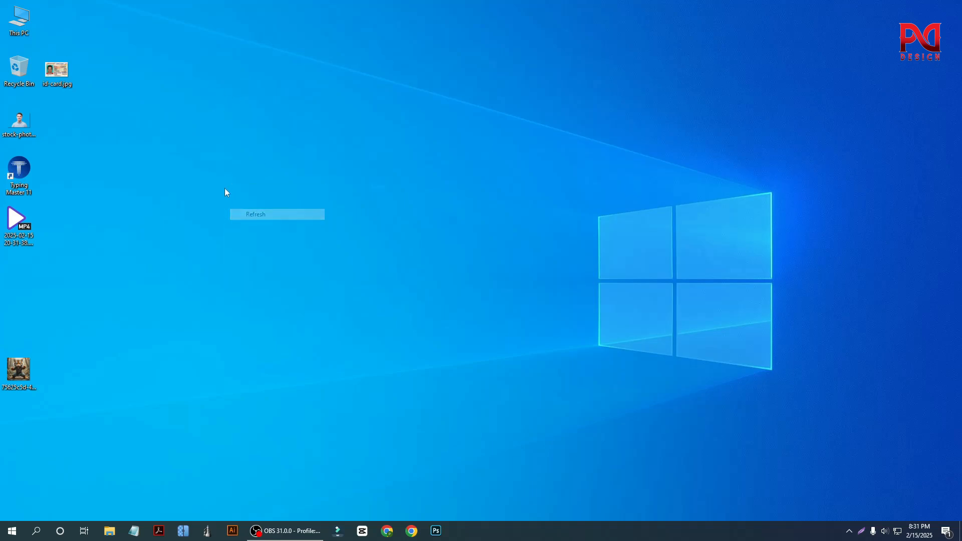
right_click(225, 189)
click(266, 218)
right_click(231, 193)
click(268, 223)
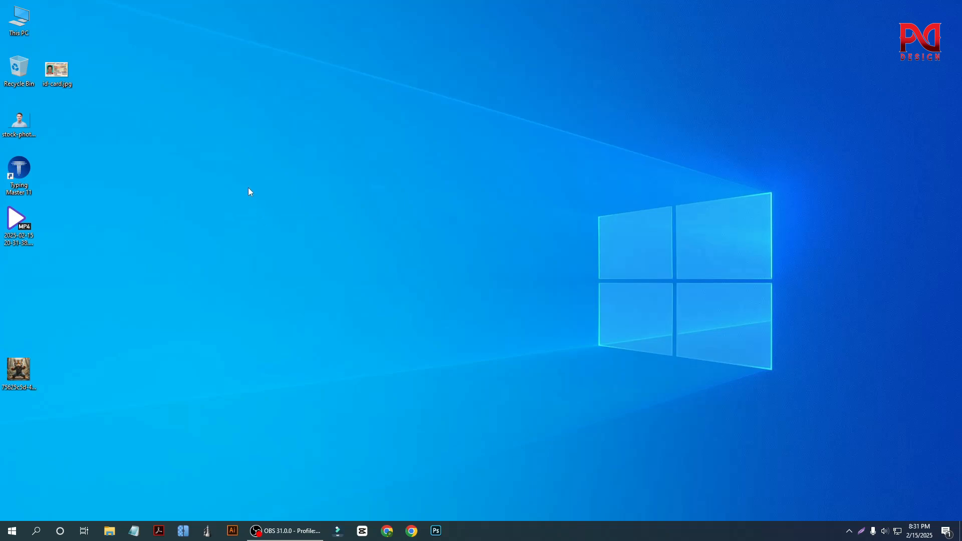
right_click(217, 187)
click(247, 217)
right_click(216, 181)
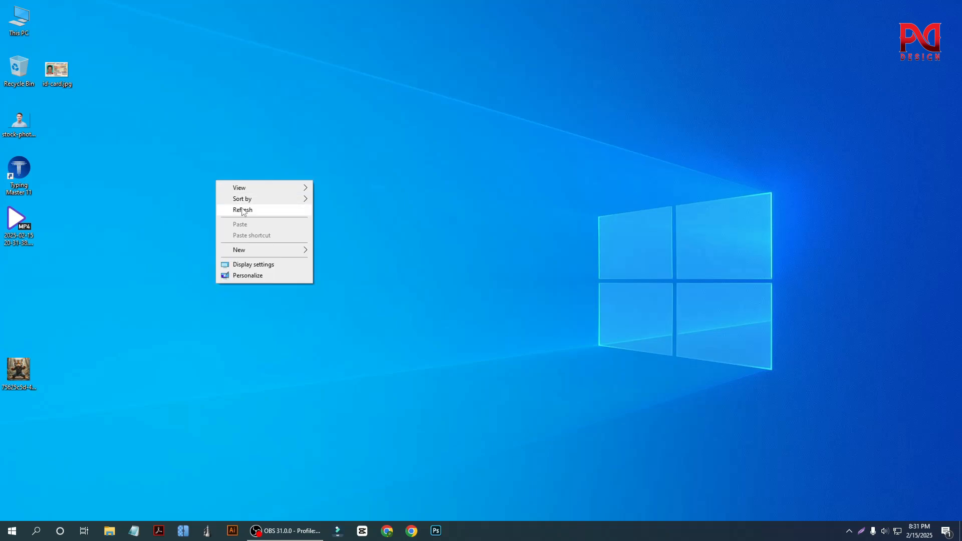
click(245, 209)
right_click(210, 172)
click(243, 201)
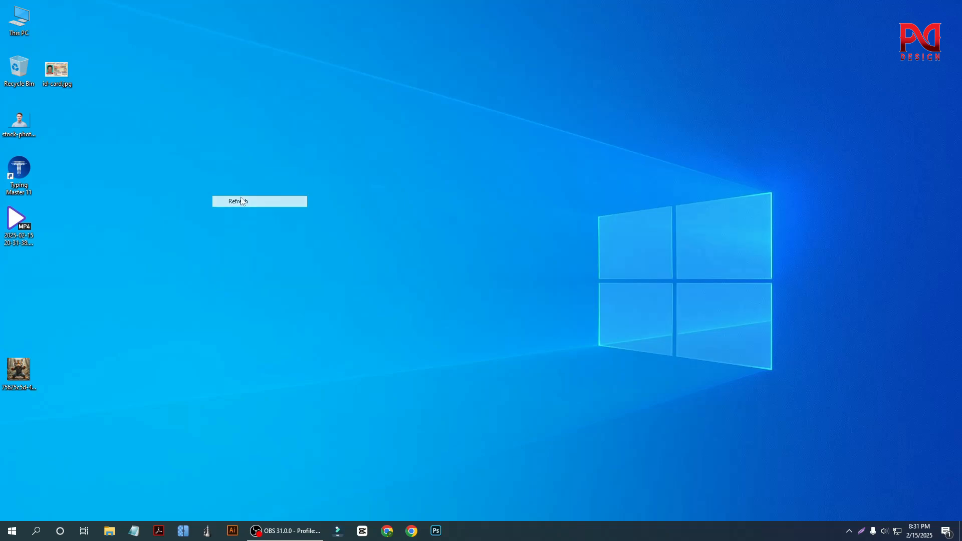
Open id-card.jpg from the Desktop folder in Adobe Photoshop 2020.
double_click(19, 21)
click(274, 80)
double_click(274, 80)
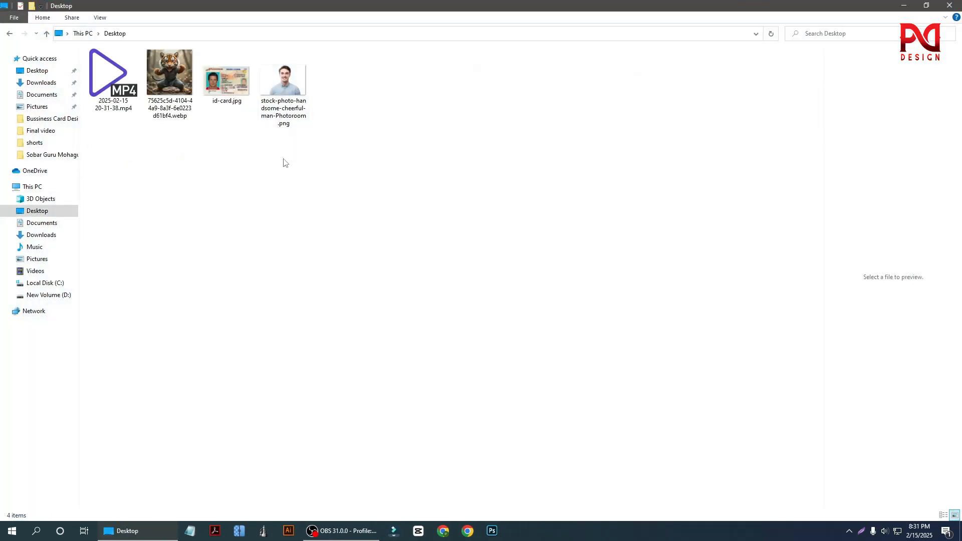
click(234, 90)
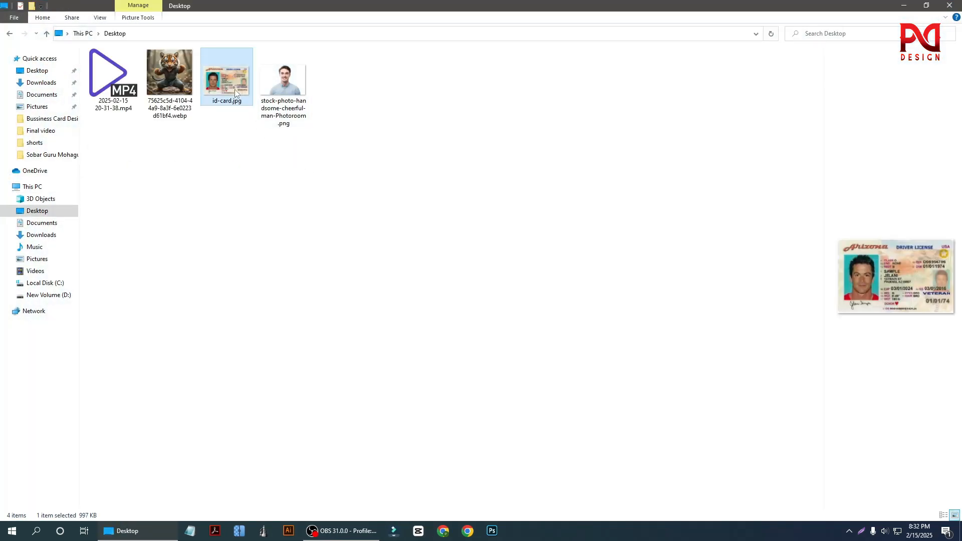
right_click(234, 90)
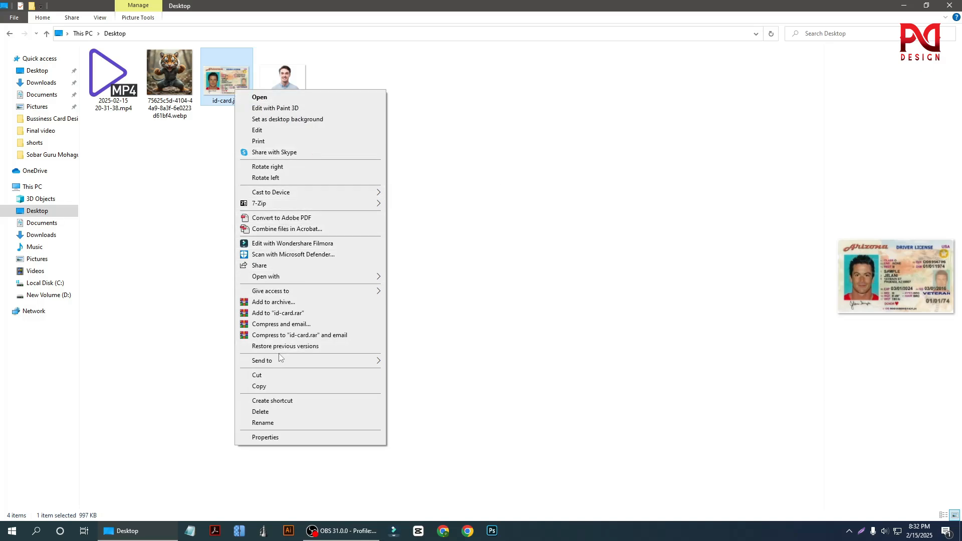
mouse_move(318, 276)
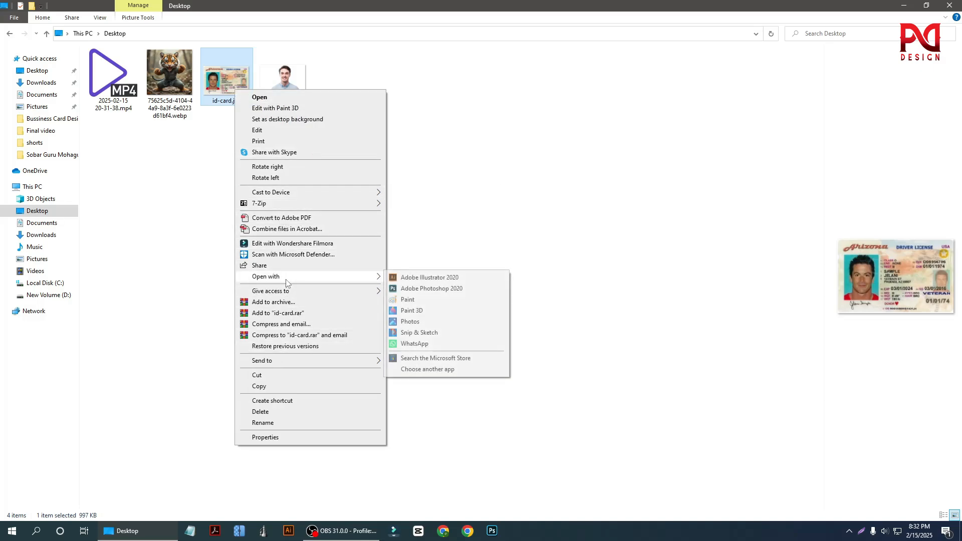
click(439, 289)
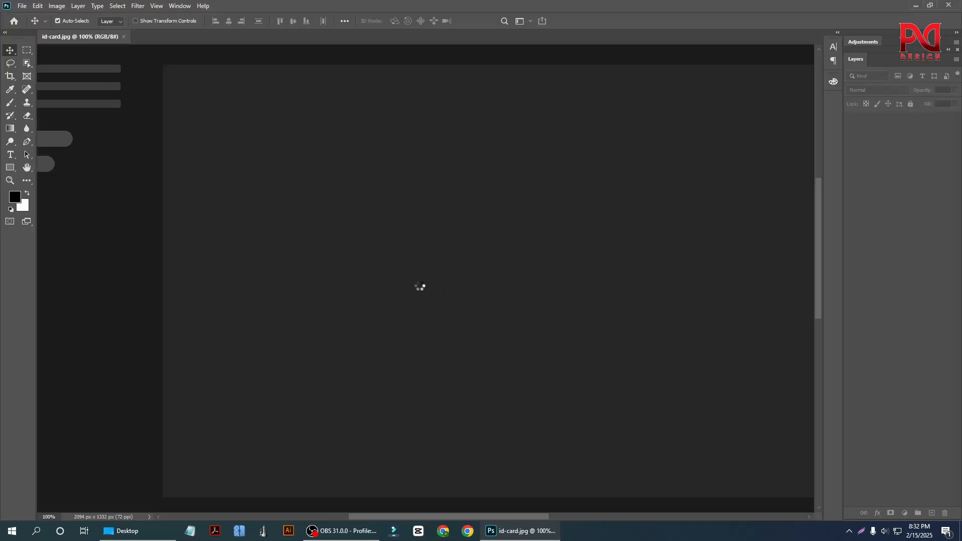
Examine the sample driver license image, including its large portrait, text fields and small secondary portrait.
scroll(424, 282, down, 3)
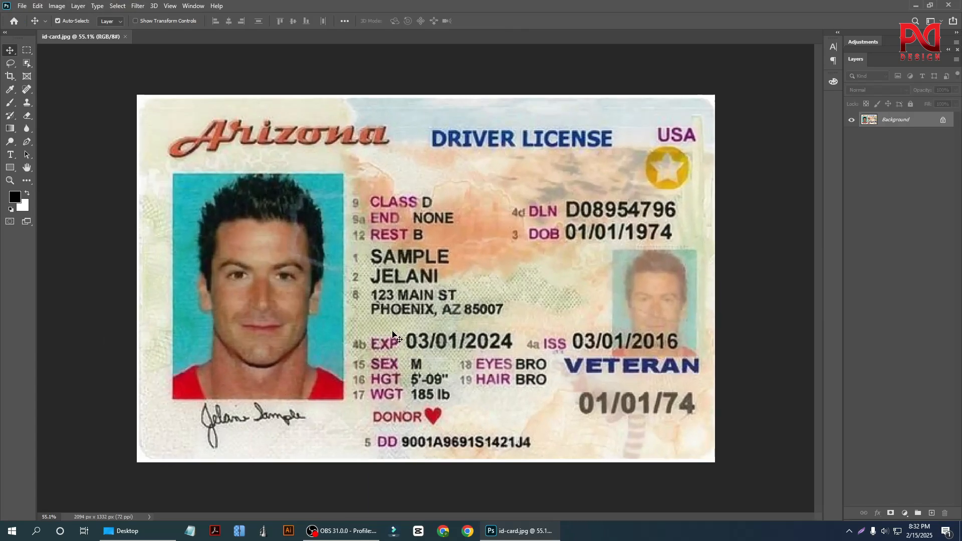
scroll(386, 346, up, 1)
scroll(368, 332, down, 1)
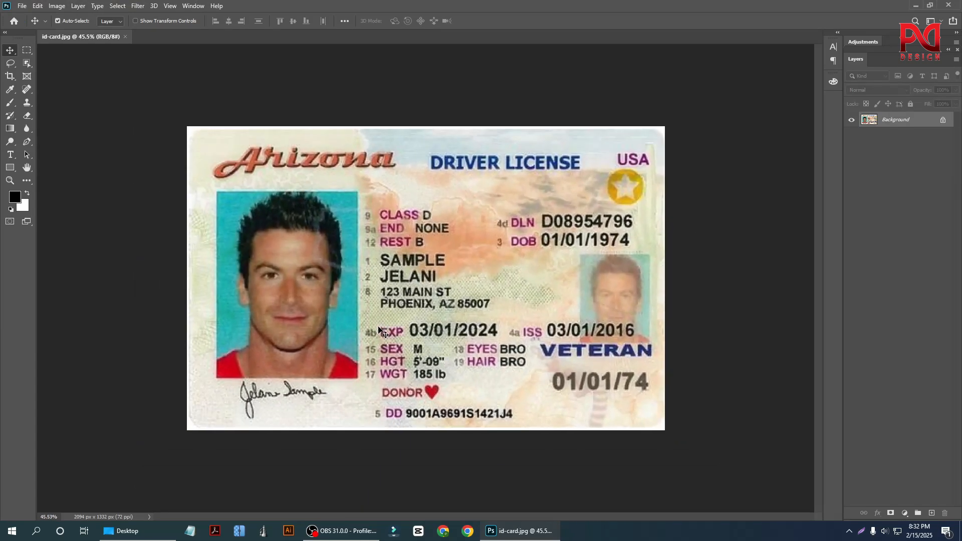
scroll(501, 366, down, 1)
scroll(501, 366, up, 1)
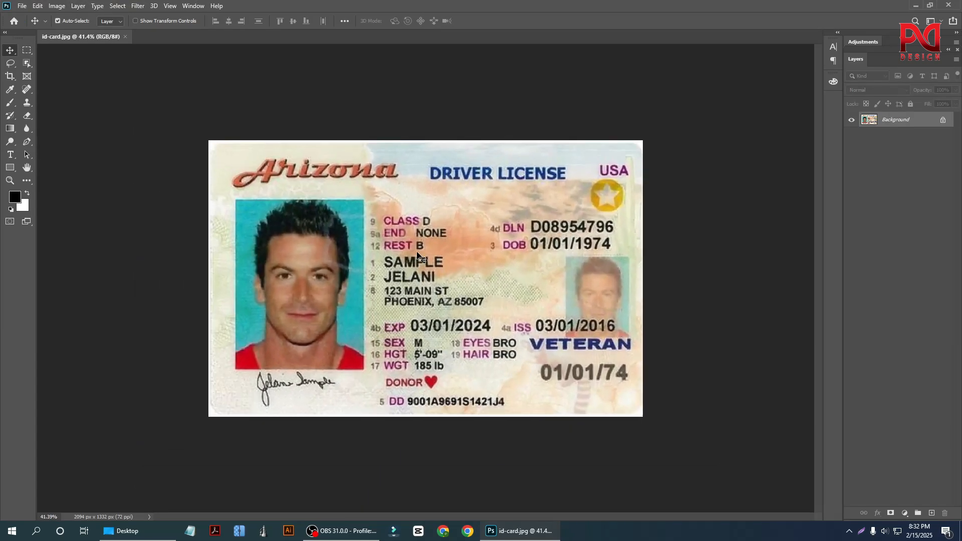
scroll(391, 276, down, 1)
scroll(391, 276, up, 1)
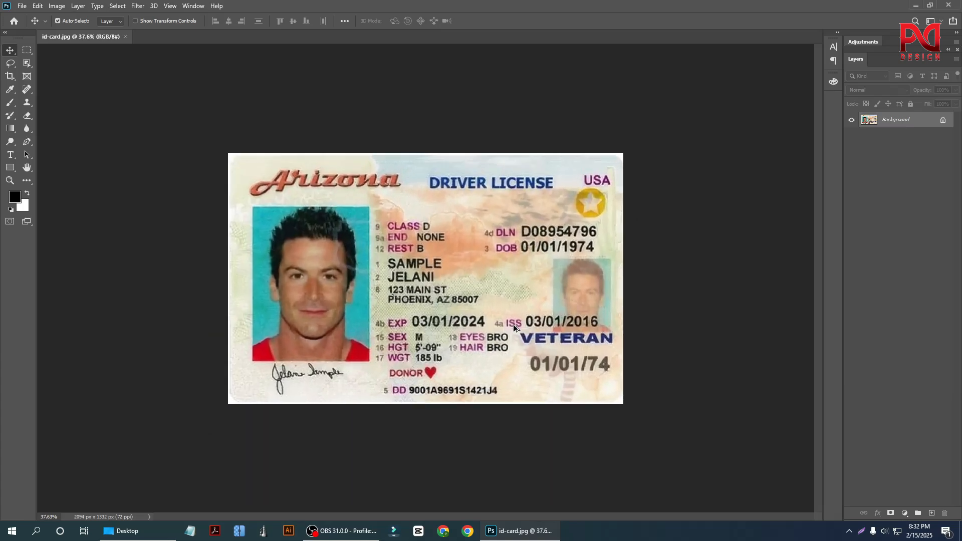
scroll(436, 305, up, 1)
scroll(593, 355, up, 1)
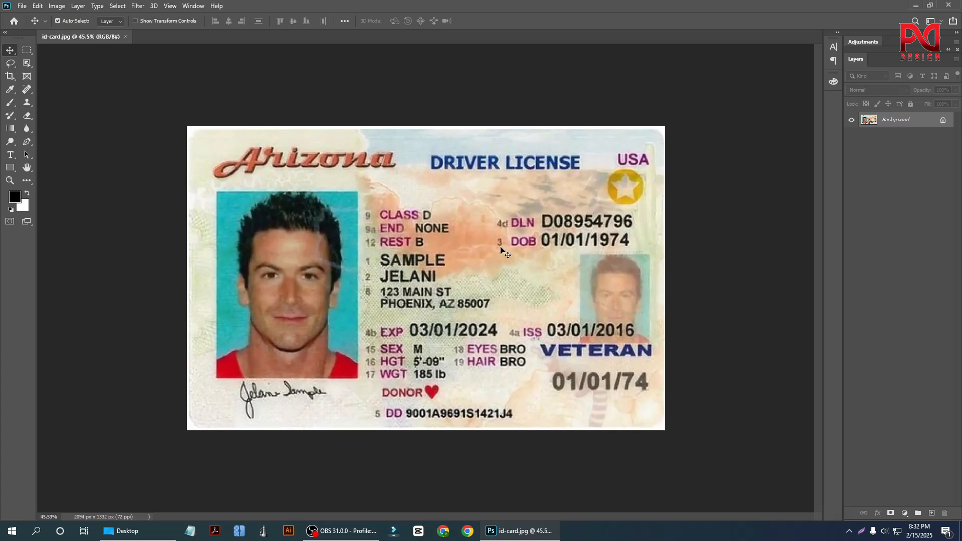
scroll(246, 359, up, 1)
scroll(311, 315, down, 2)
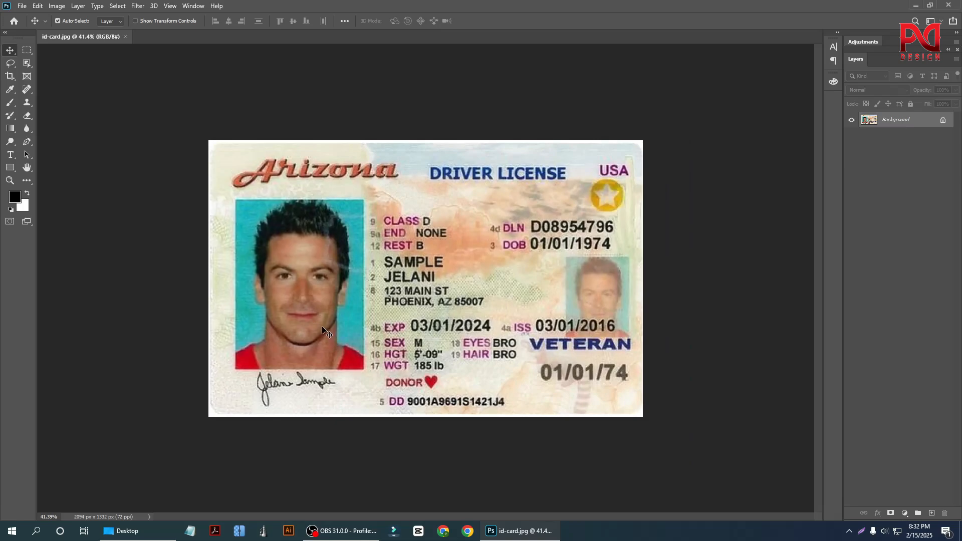
scroll(314, 323, up, 4)
scroll(295, 341, down, 3)
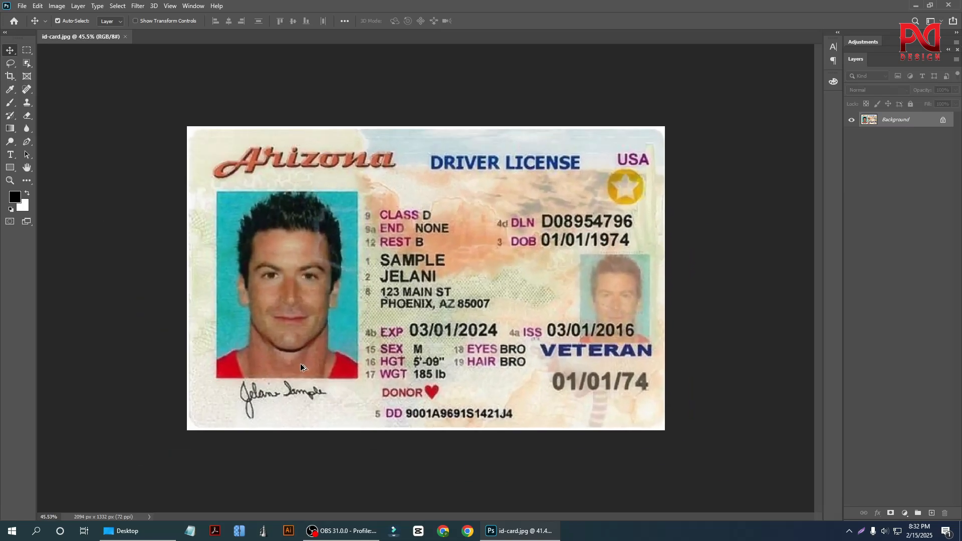
scroll(301, 363, up, 2)
scroll(325, 362, down, 2)
scroll(346, 364, up, 2)
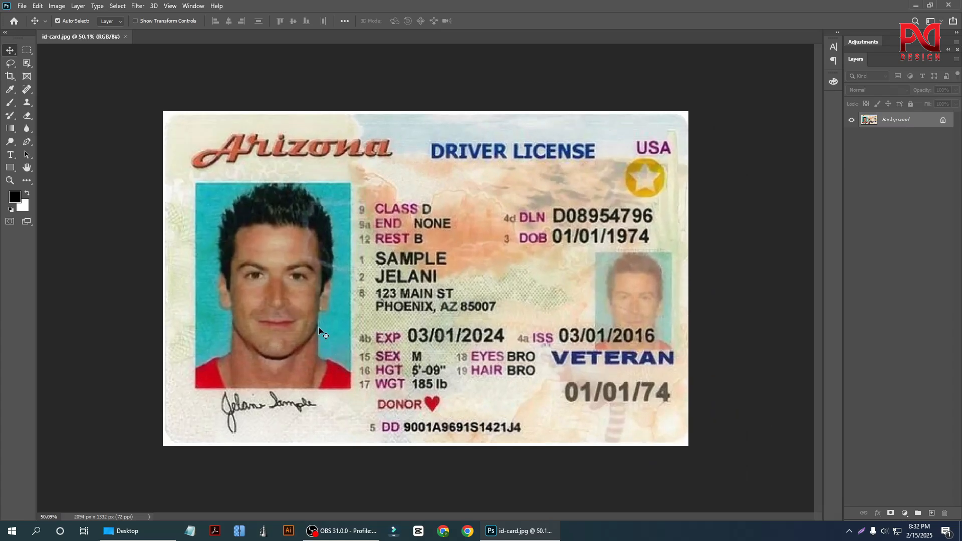
scroll(323, 324, down, 2)
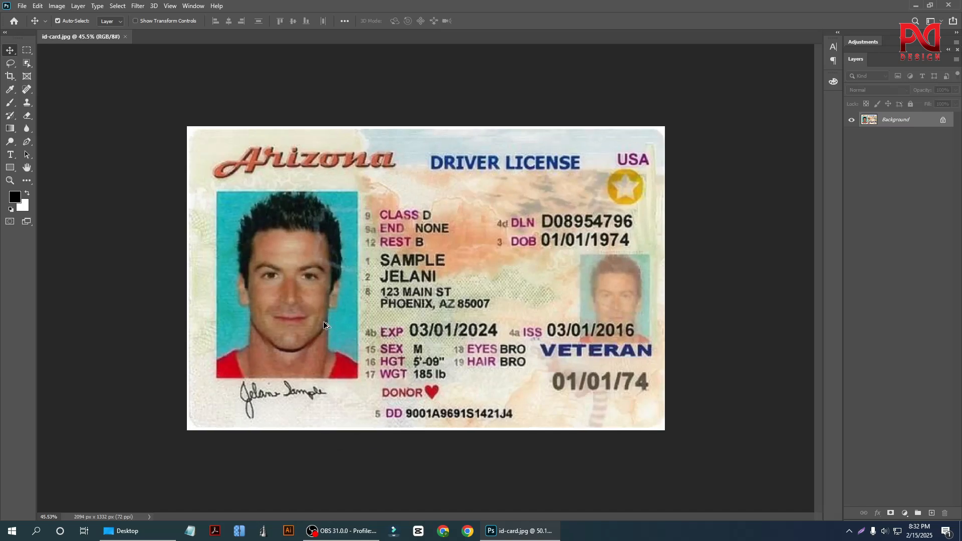
scroll(322, 318, up, 3)
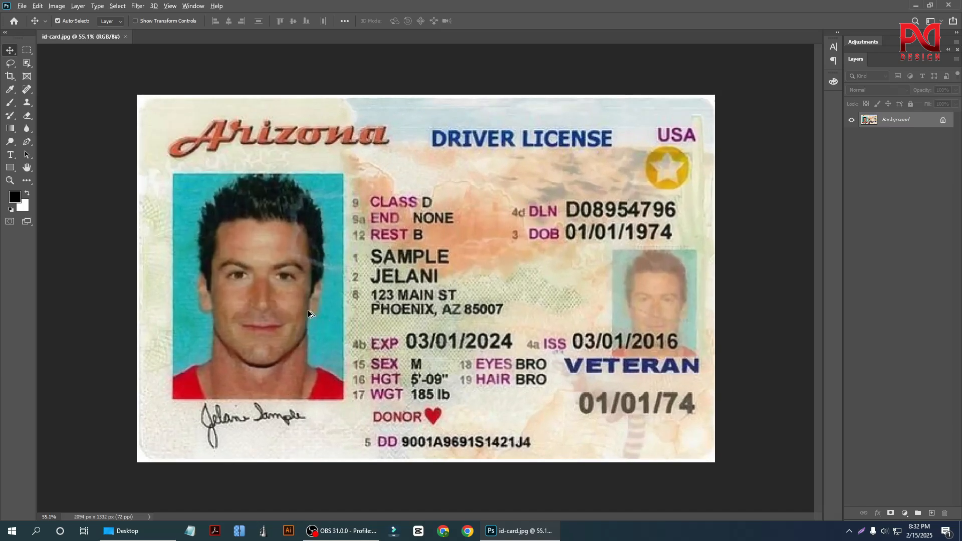
scroll(308, 313, down, 1)
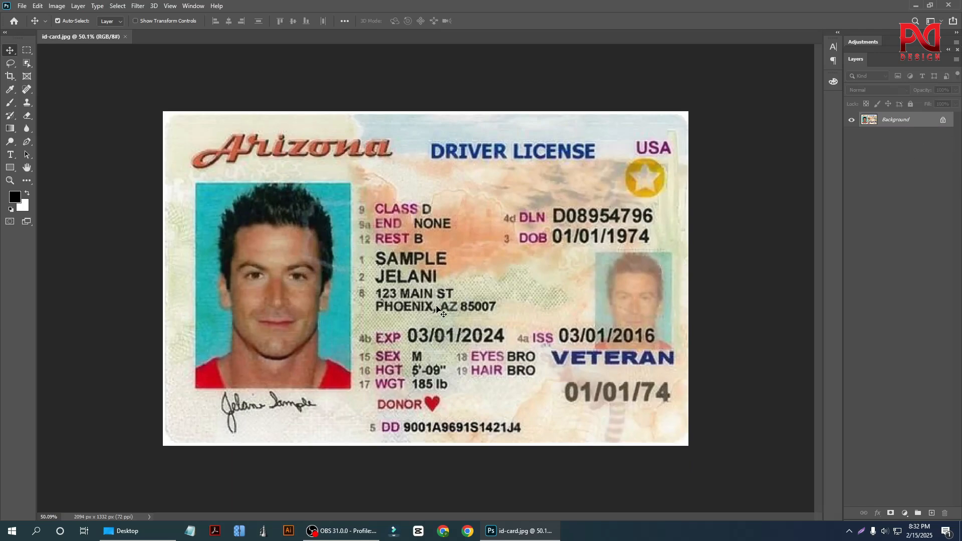
Duplicate the Background layer of the license image.
scroll(355, 314, down, 2)
scroll(314, 326, up, 3)
scroll(313, 305, down, 1)
key(ctrl+j)
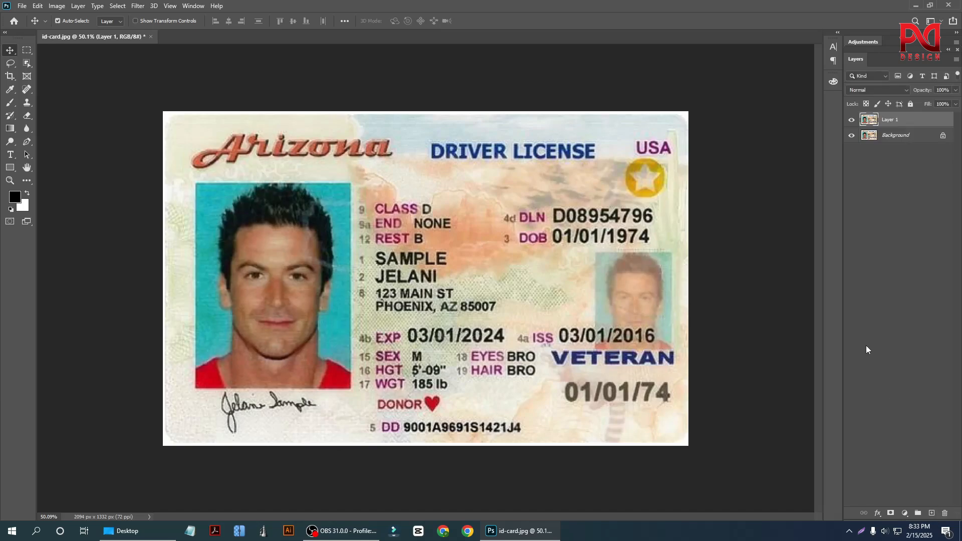
Select the large portrait photo on the duplicated layer with the Rectangular Marquee tool.
scroll(651, 303, down, 2)
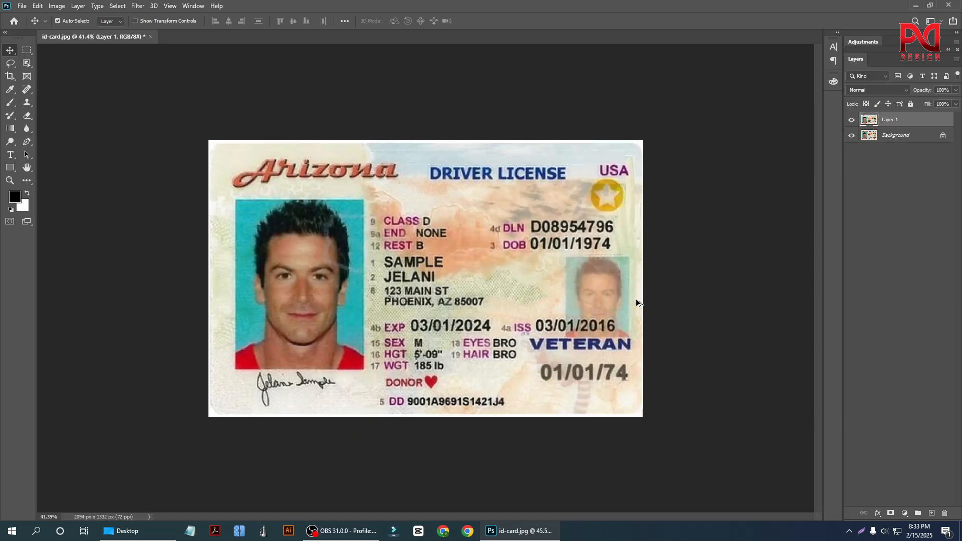
scroll(291, 334, up, 2)
scroll(368, 291, up, 1)
scroll(200, 287, down, 2)
scroll(200, 286, up, 5)
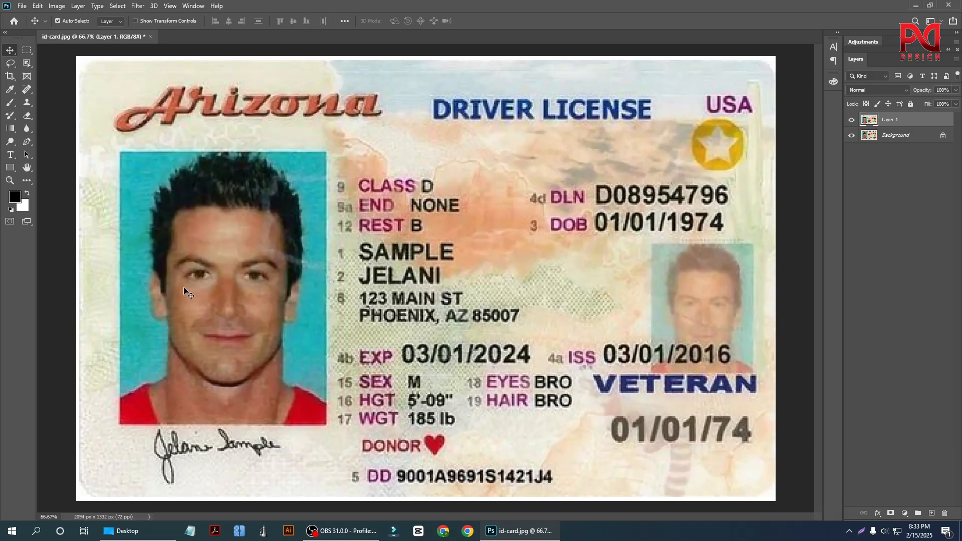
scroll(346, 287, down, 3)
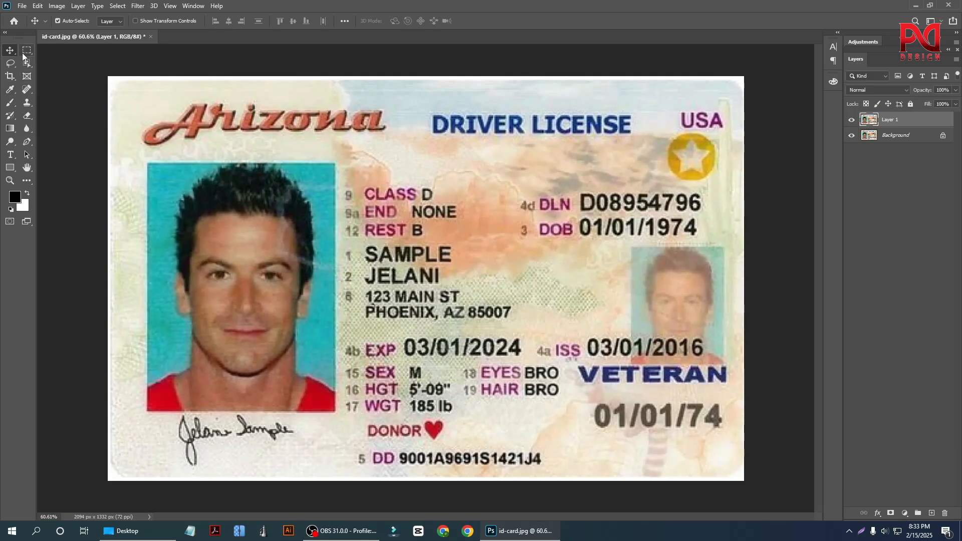
click(25, 51)
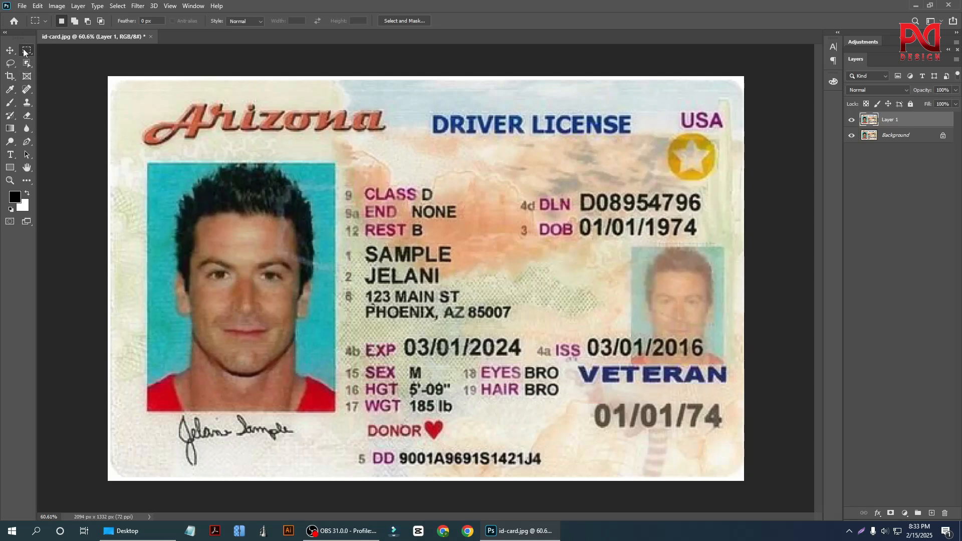
click(27, 51)
click(76, 51)
key(ctrl+plus)
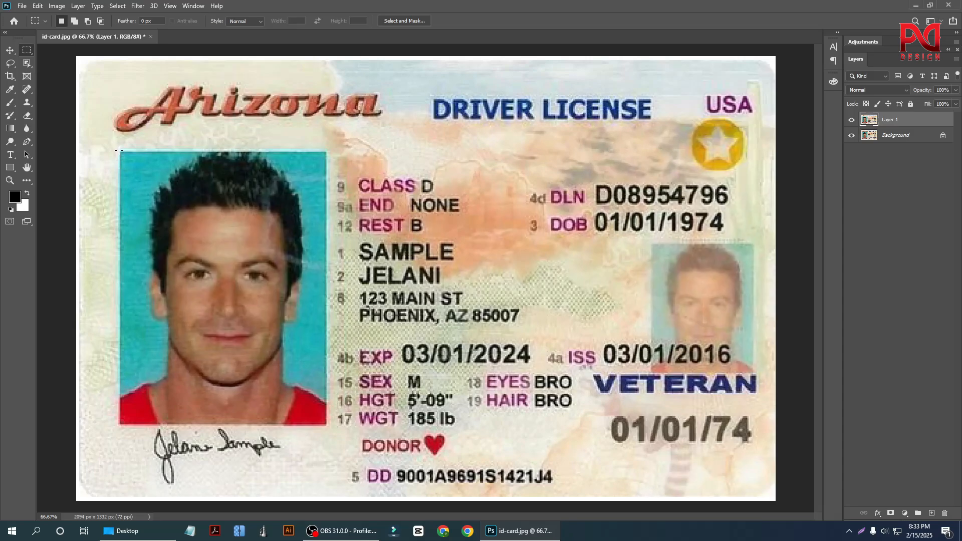
drag(119, 150, 327, 427)
scroll(276, 315, down, 1)
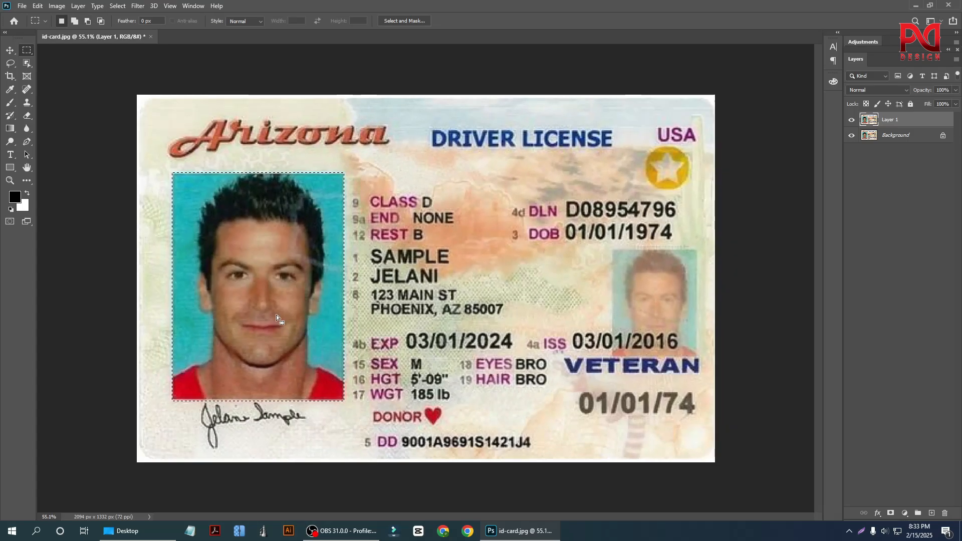
scroll(242, 311, up, 1)
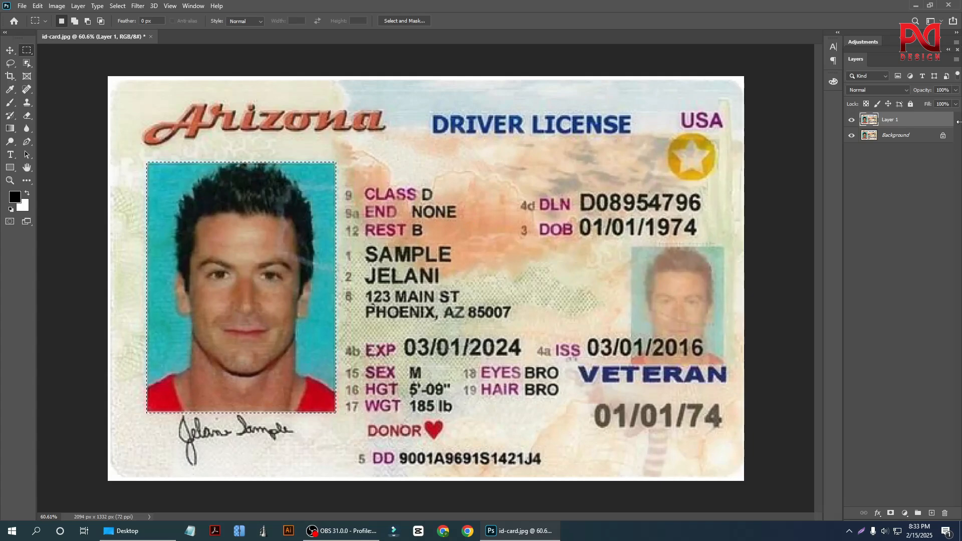
Clear the portrait selection and merge Layer 1 down into the Background layer.
key(ctrl+d)
scroll(415, 239, down, 2)
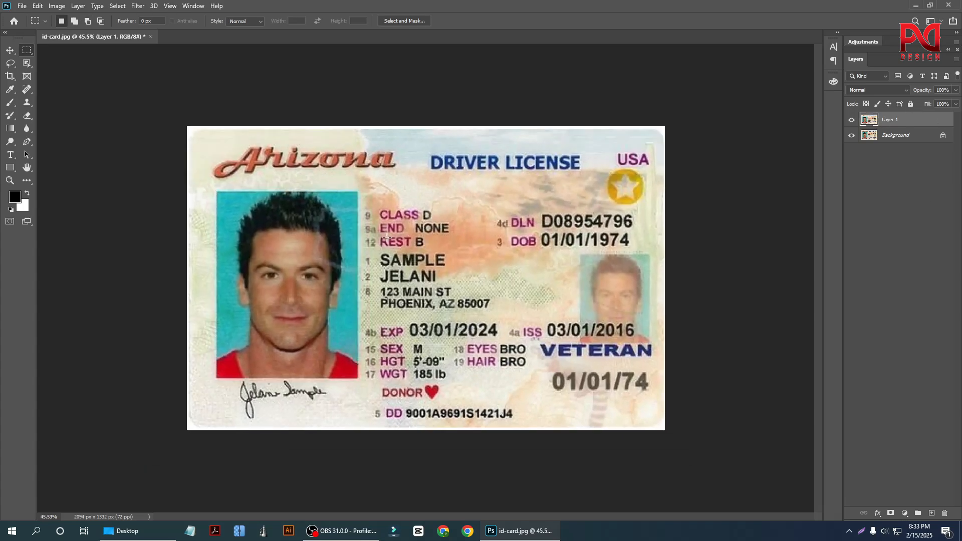
click(10, 50)
click(925, 137)
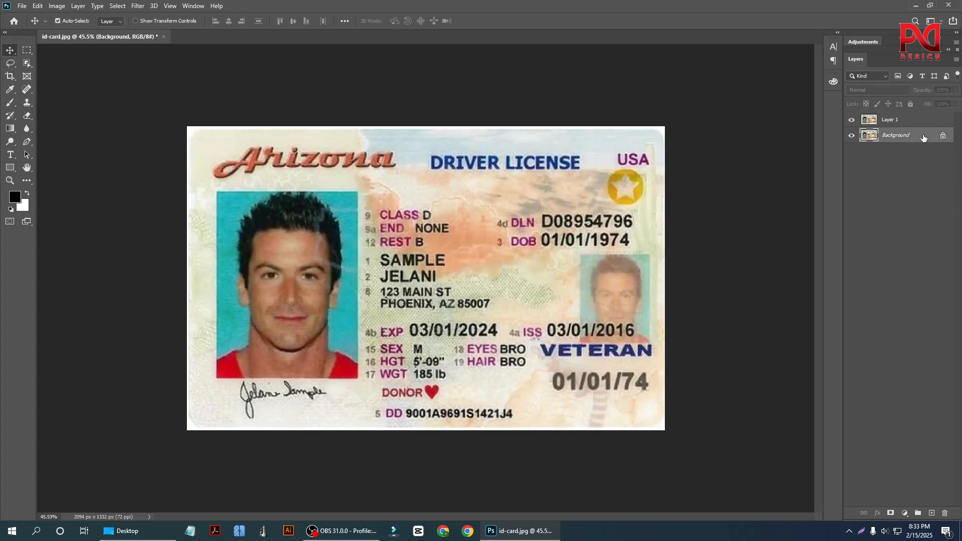
click(898, 123)
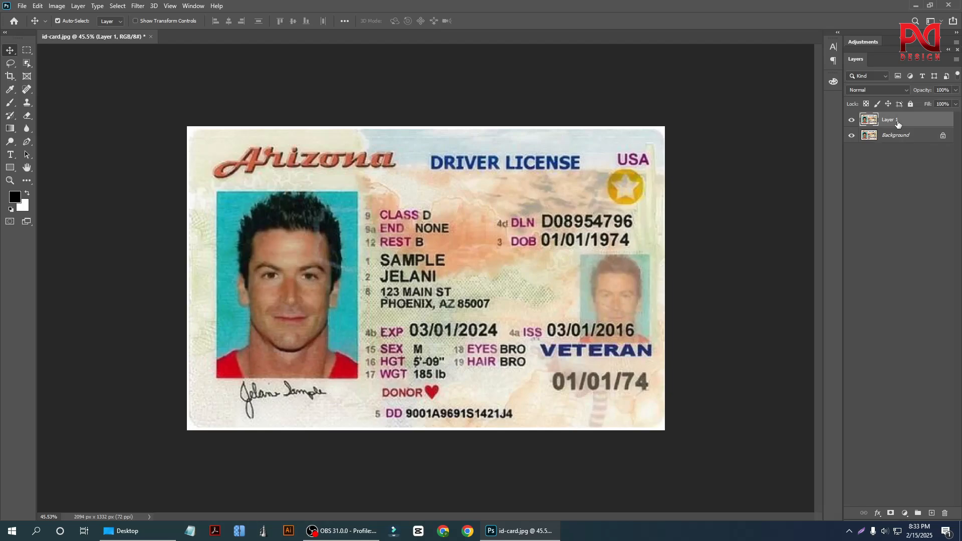
key(ctrl+e)
scroll(357, 333, down, 1)
scroll(357, 333, up, 2)
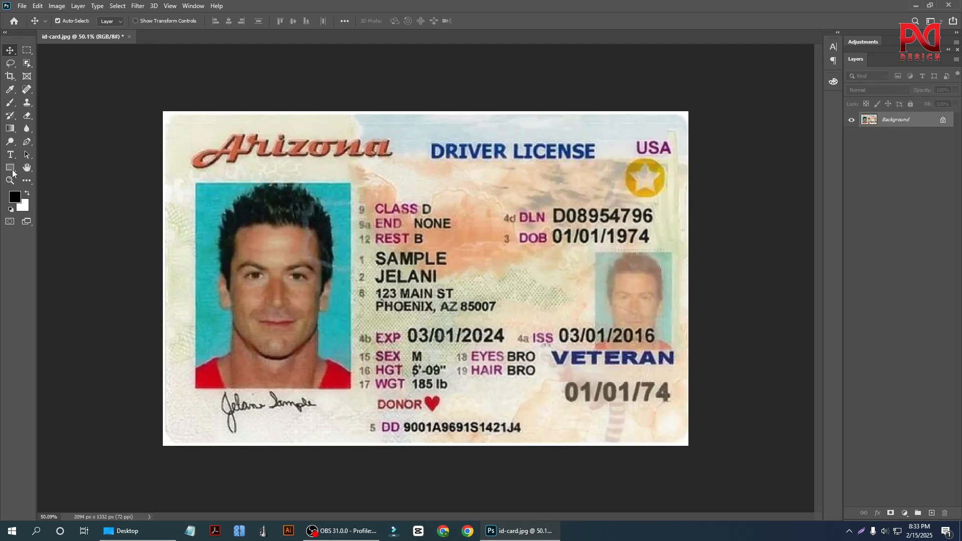
Draw a rectangular marquee selection around the large portrait photo on the Background layer, following its edges.
click(27, 50)
scroll(159, 340, up, 2)
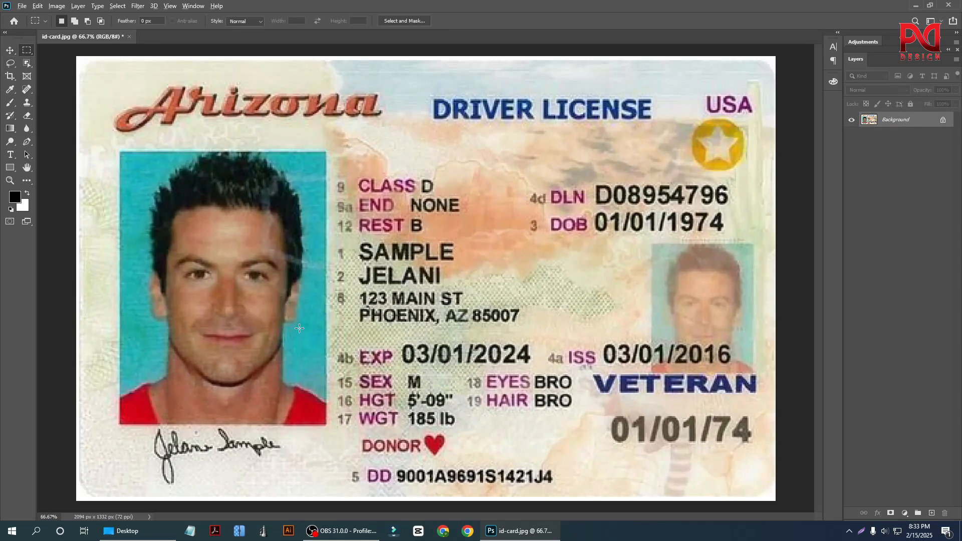
scroll(158, 340, up, 1)
scroll(97, 248, up, 1)
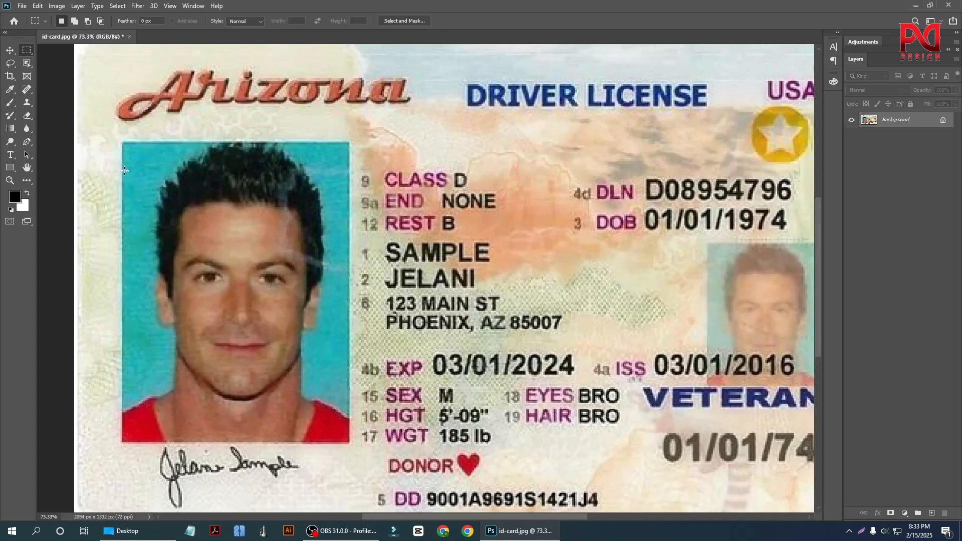
drag(122, 140, 349, 442)
scroll(498, 335, down, 2)
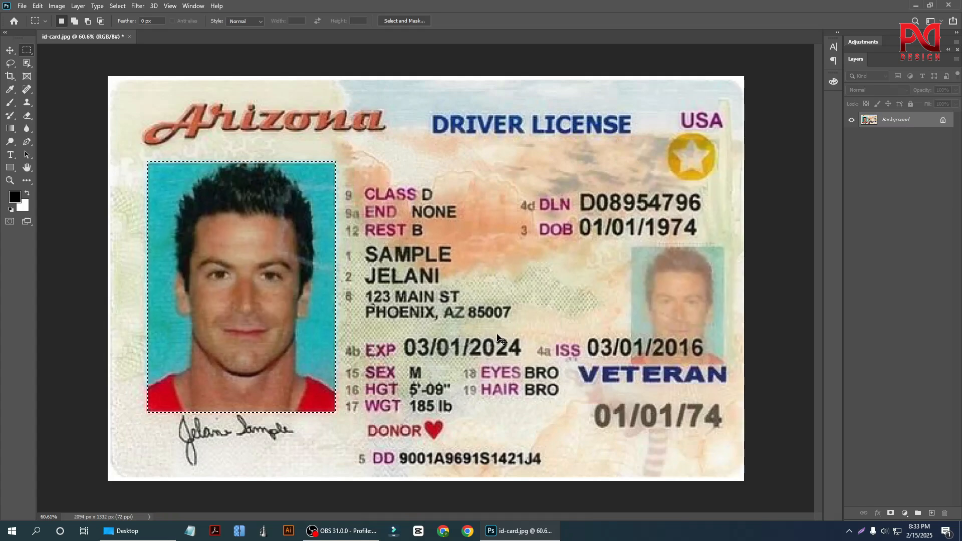
Copy the selected portrait area to a new layer and convert that layer to a smart object.
key(ctrl+j)
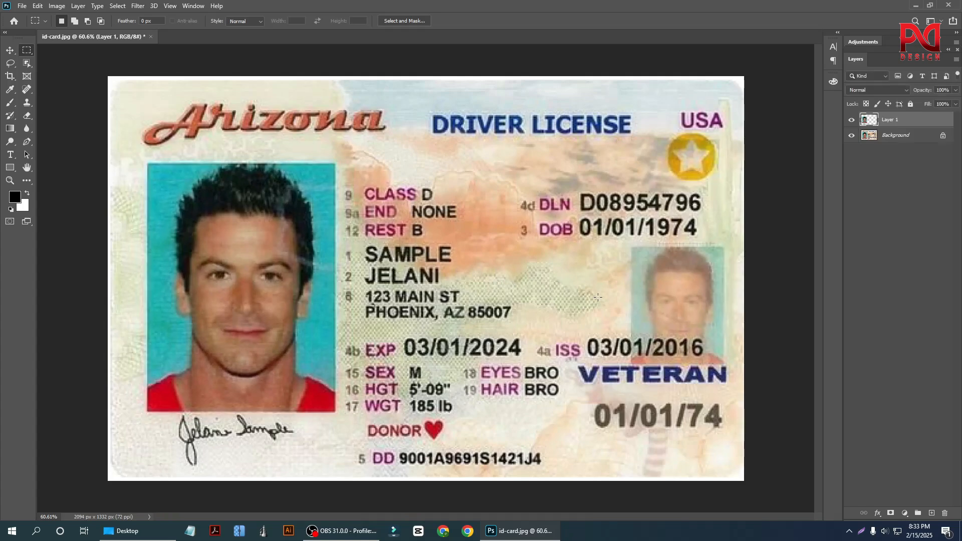
right_click(900, 119)
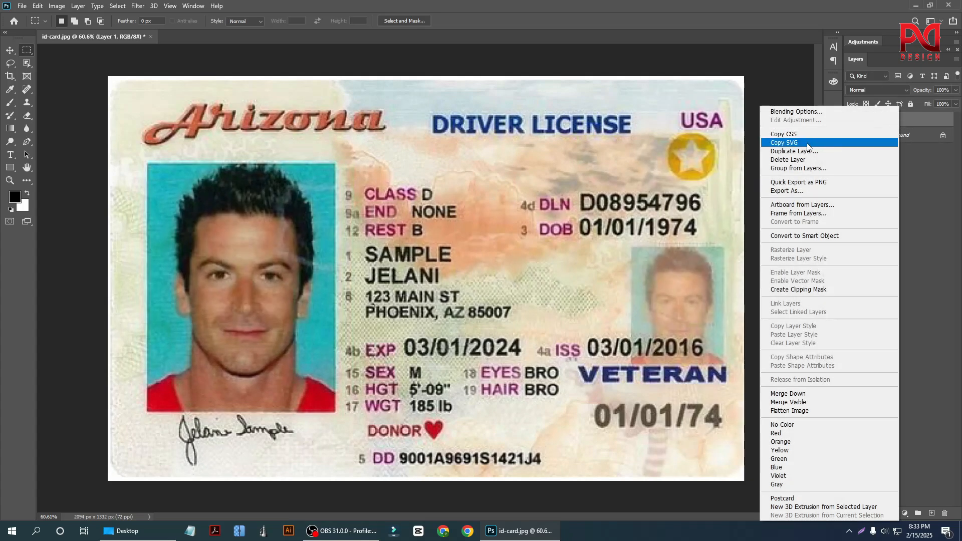
click(822, 236)
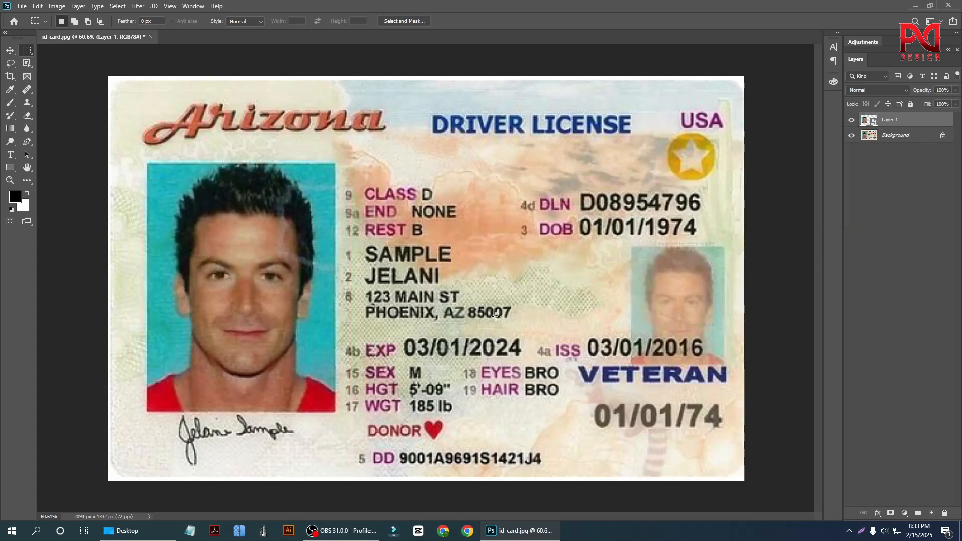
Open the contents of the Layer 1 smart object for editing and accept the save notice.
scroll(379, 315, down, 2)
scroll(437, 316, down, 1)
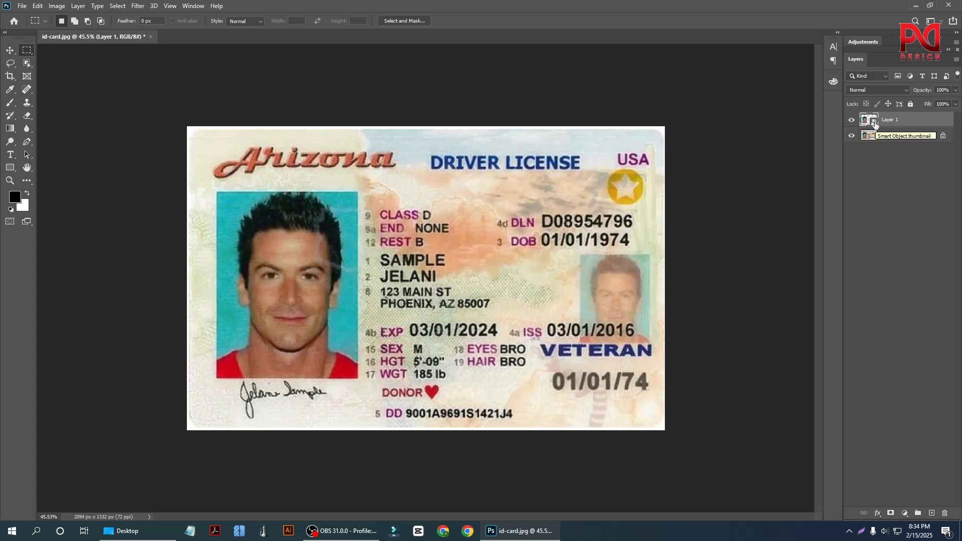
double_click(875, 124)
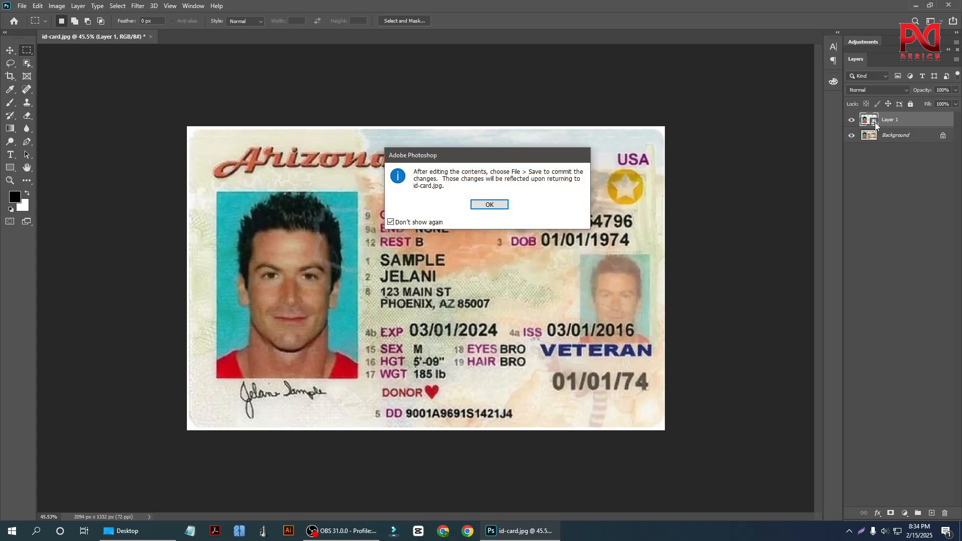
click(487, 207)
scroll(459, 315, down, 3)
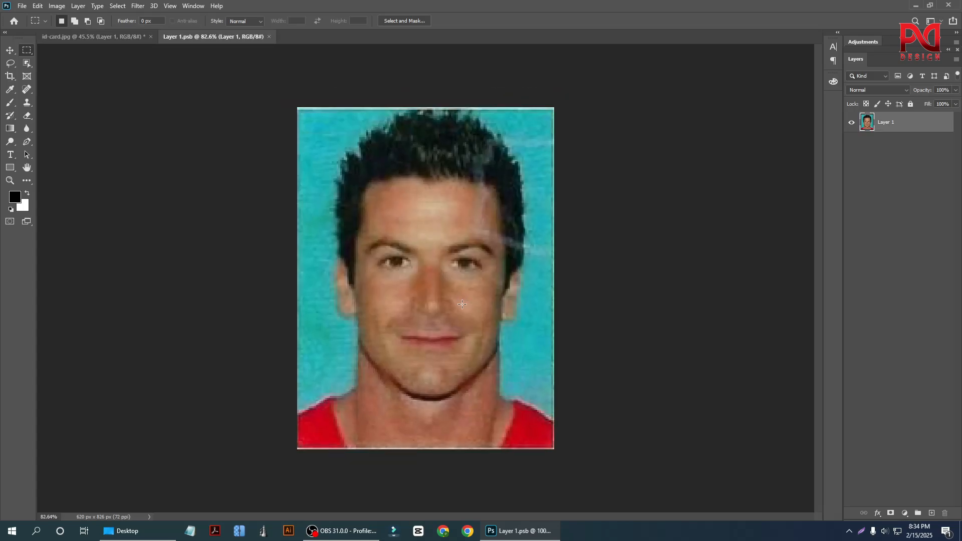
scroll(426, 375, up, 3)
scroll(464, 348, down, 2)
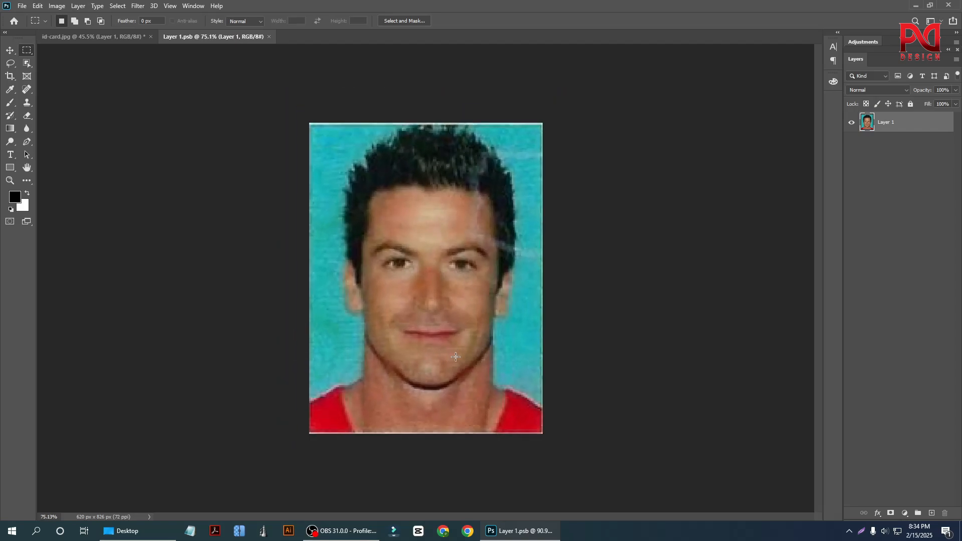
scroll(468, 348, up, 1)
scroll(472, 349, down, 1)
Place stock-photo-handsome-cheerful-man-Photoroom.png from the Desktop folder into the open Layer 1.psb document.
click(10, 51)
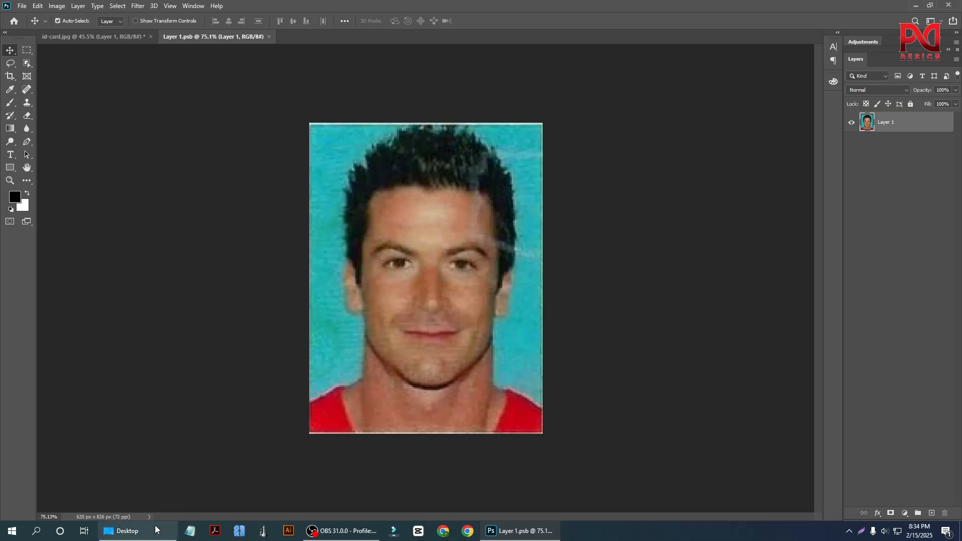
click(125, 531)
click(279, 102)
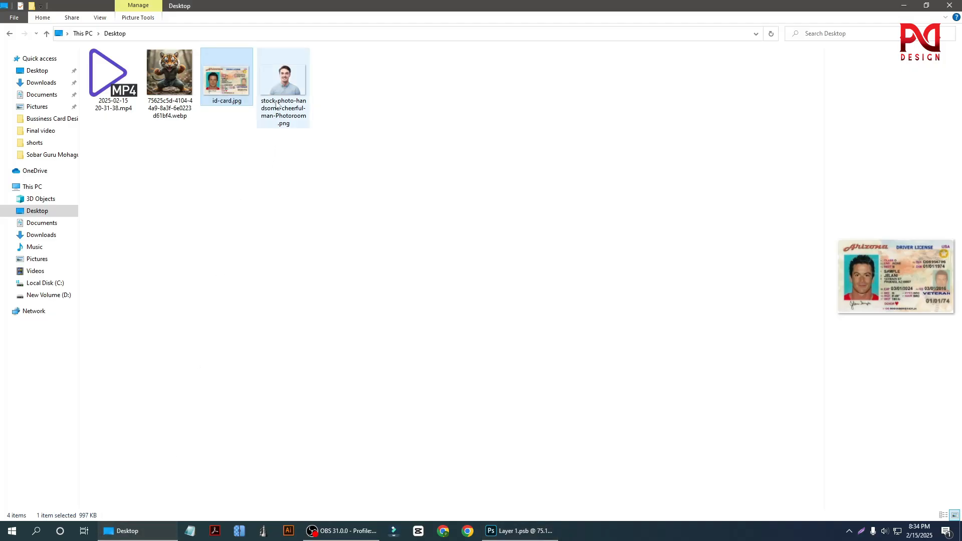
drag(296, 107, 388, 237)
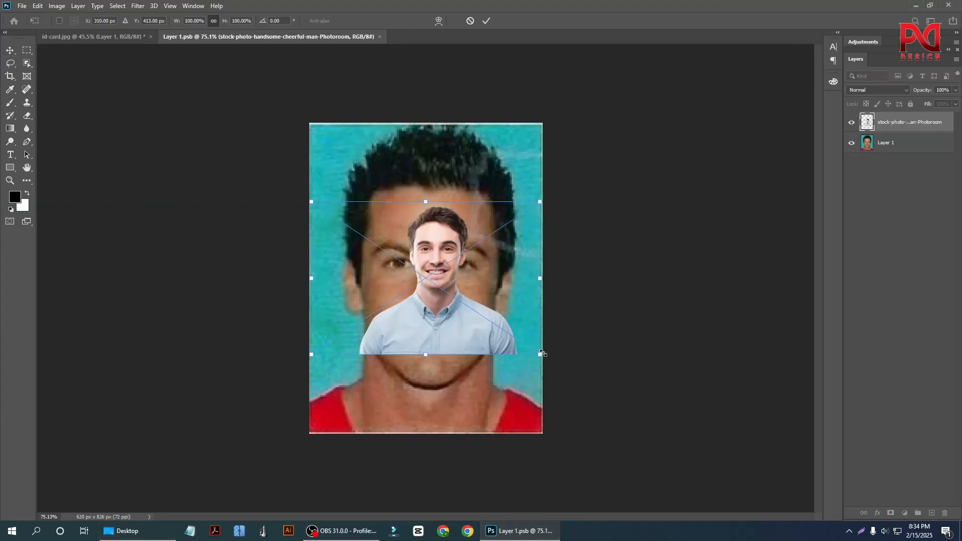
Enlarge the placed stock photo proportionally to about 255% and position its head over the original face.
drag(542, 353, 693, 456)
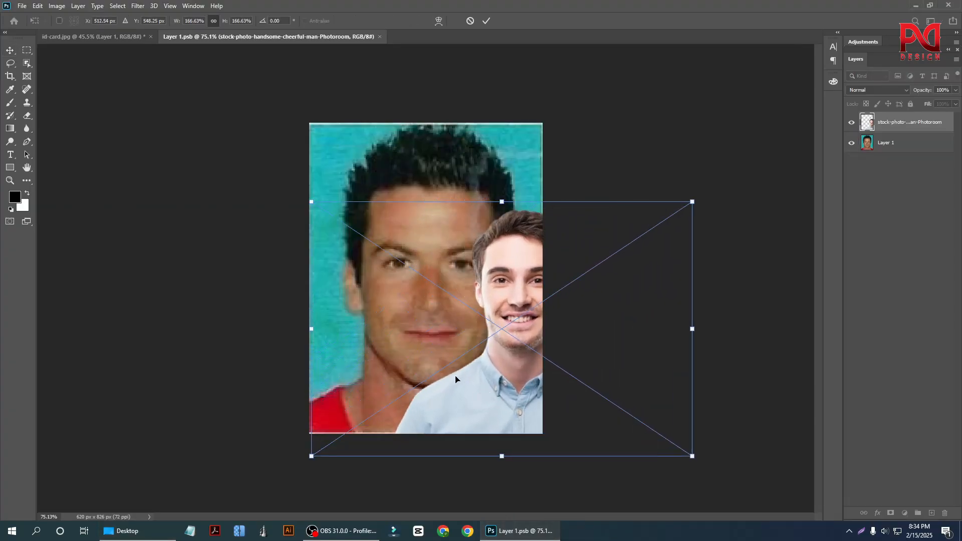
drag(492, 393, 386, 296)
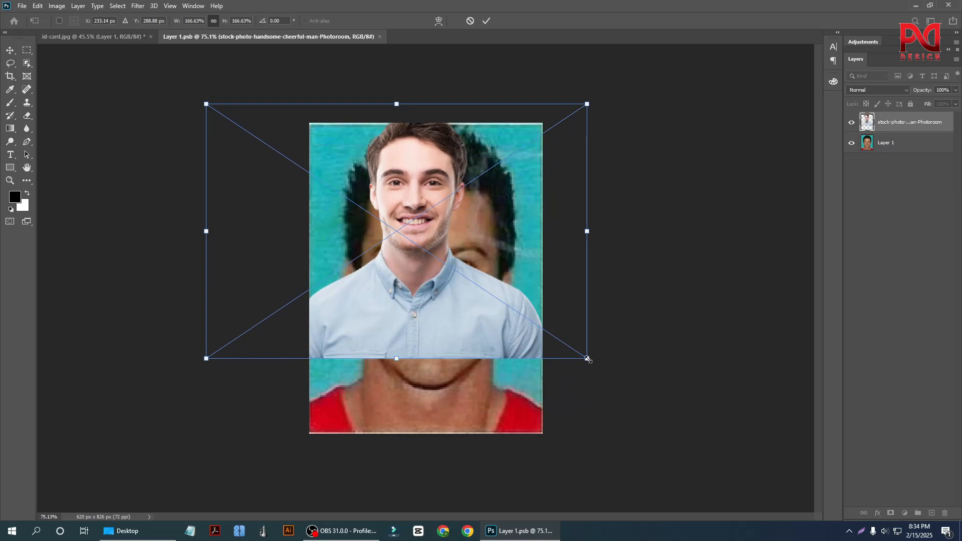
drag(588, 359, 695, 454)
drag(430, 315, 370, 347)
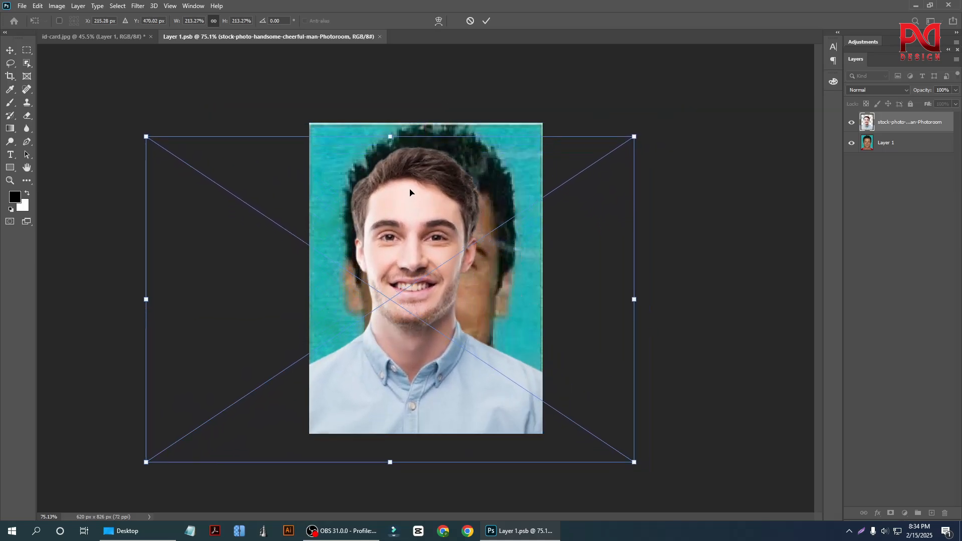
drag(391, 138, 388, 70)
drag(441, 267, 446, 308)
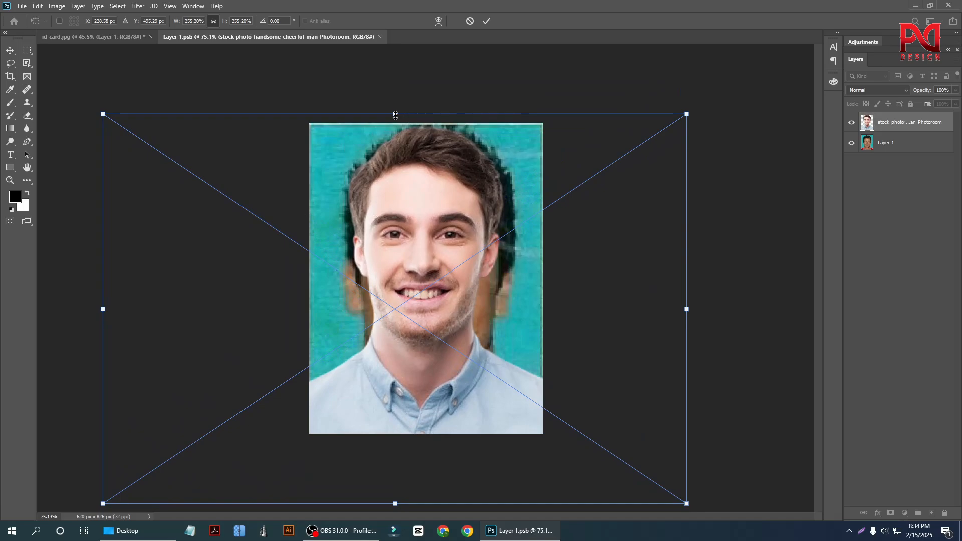
Fine-tune the placed photo to about 277% scale, centre the head in the portrait frame, and commit the placement.
drag(396, 115, 396, 103)
drag(427, 248, 429, 259)
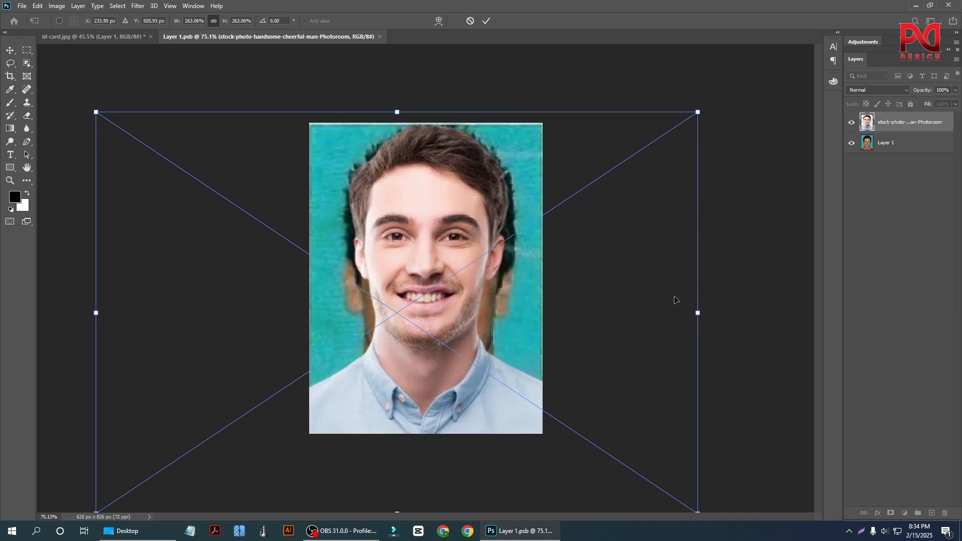
drag(697, 115, 726, 93)
drag(460, 234, 446, 251)
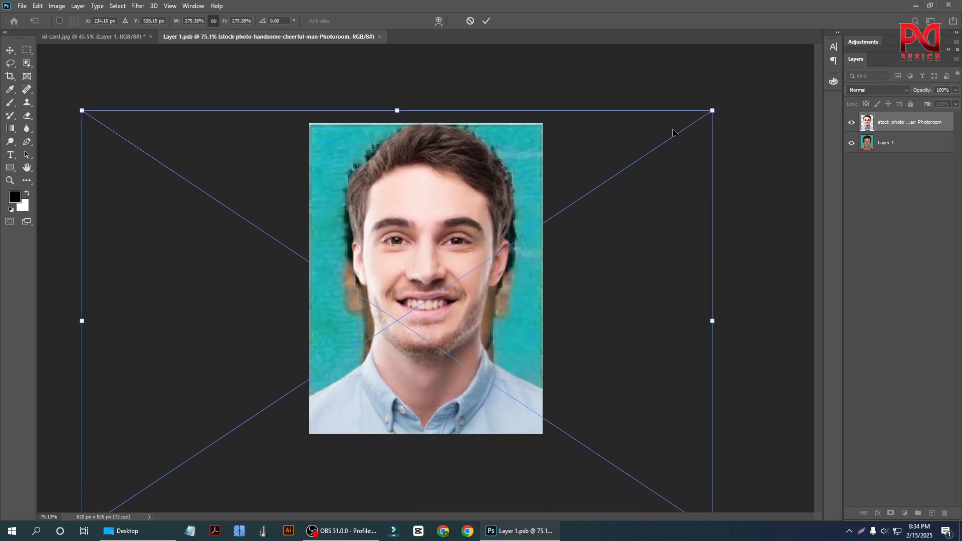
drag(712, 111, 715, 106)
drag(434, 199, 422, 206)
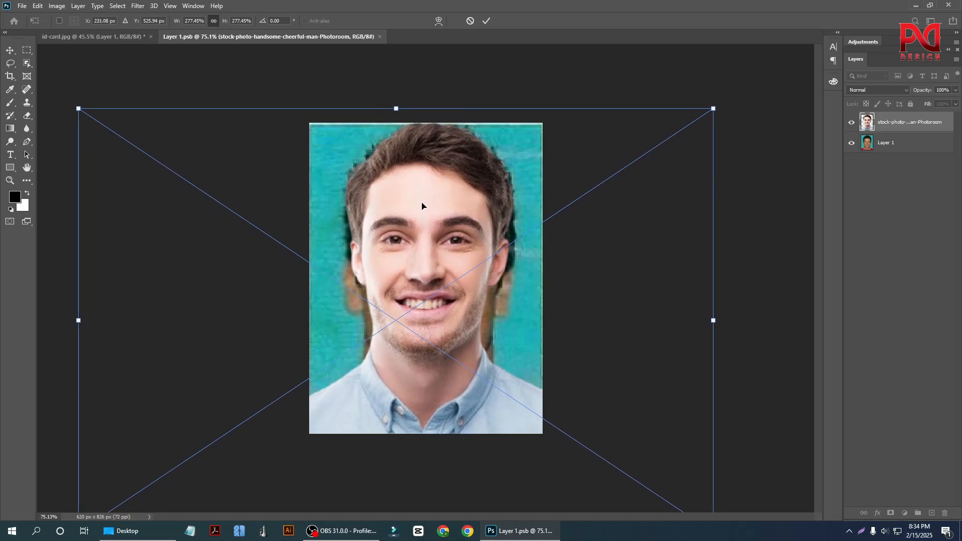
key(Return)
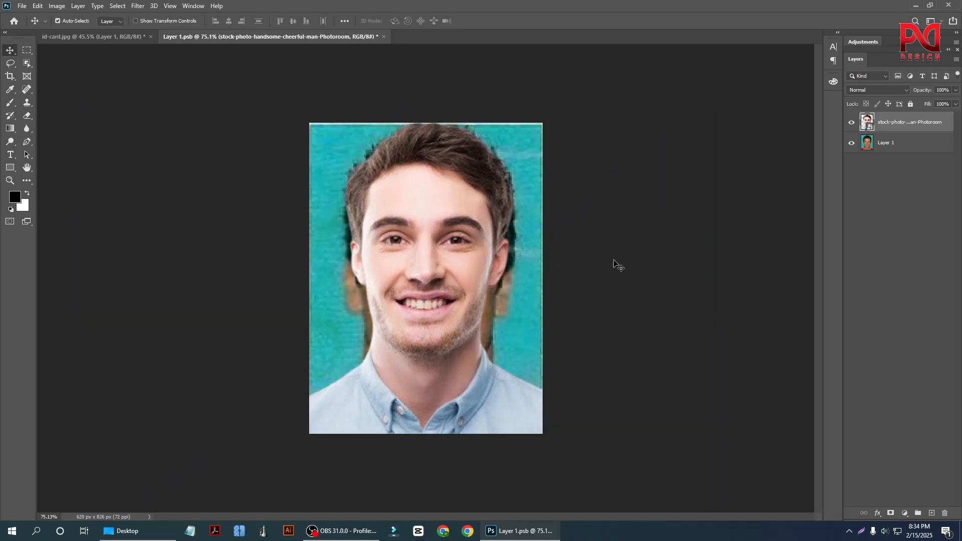
Delete the original portrait layer beneath the stock photo and save the smart object contents.
click(902, 148)
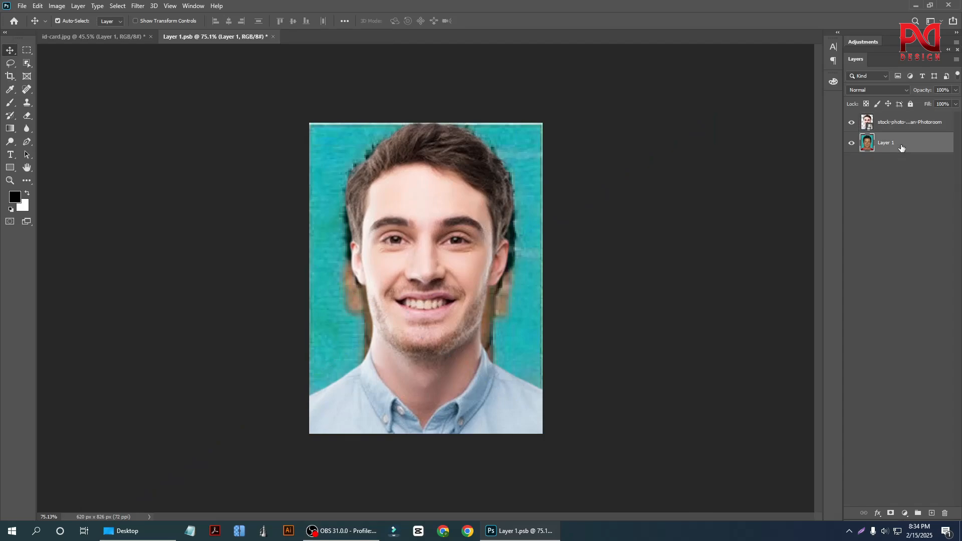
key(Delete)
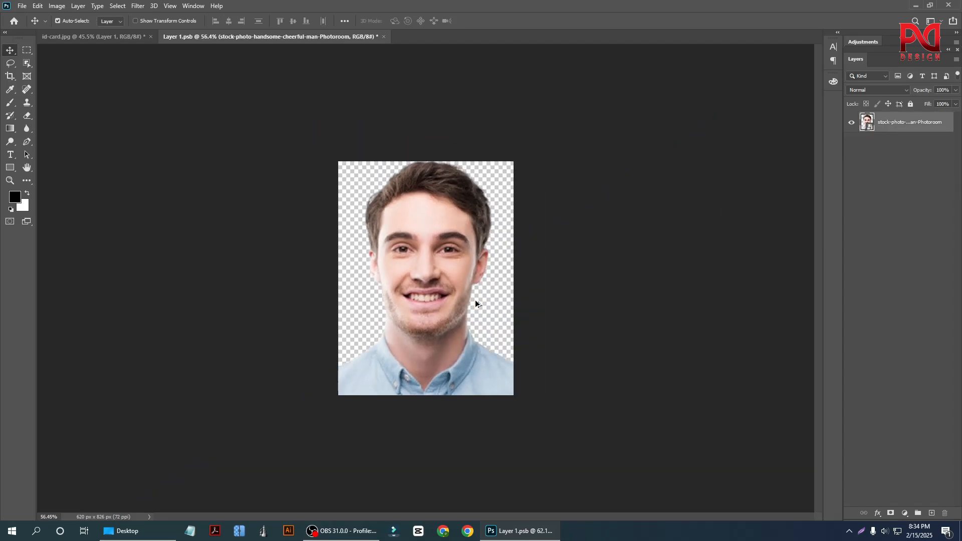
scroll(493, 309, down, 3)
key(ctrl+s)
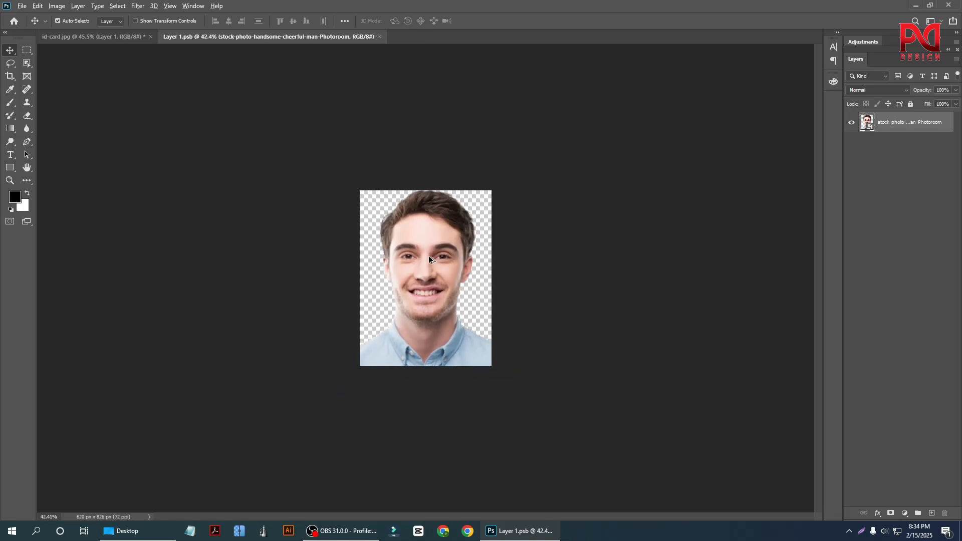
Return to id-card.jpg and examine the new portrait's edges and the old photo behind it.
click(121, 38)
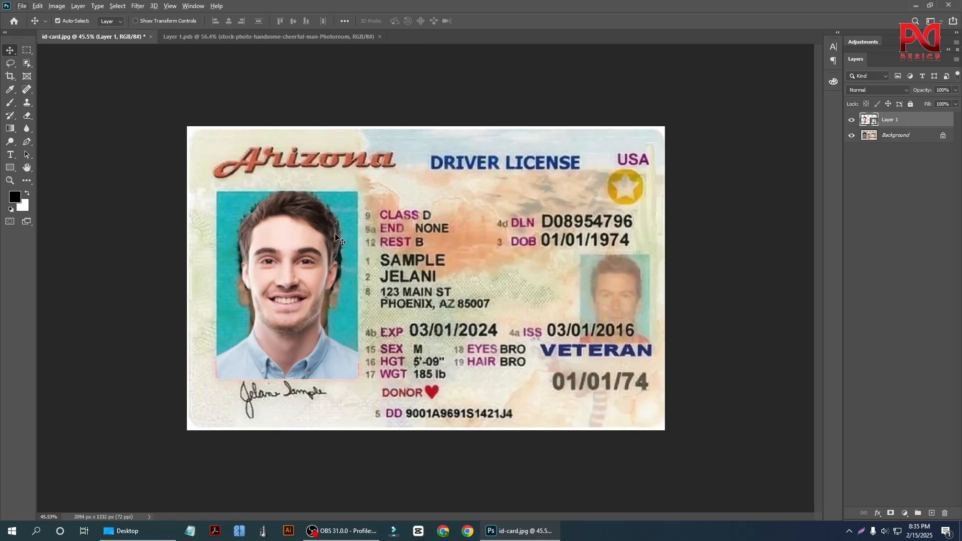
scroll(265, 345, up, 2)
scroll(265, 349, down, 1)
scroll(339, 291, up, 1)
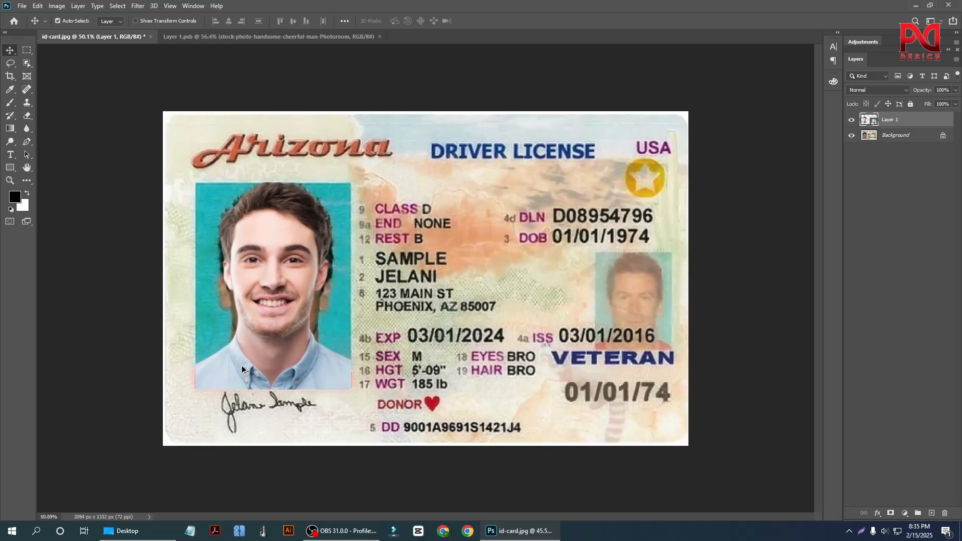
scroll(241, 366, down, 1)
scroll(278, 315, up, 1)
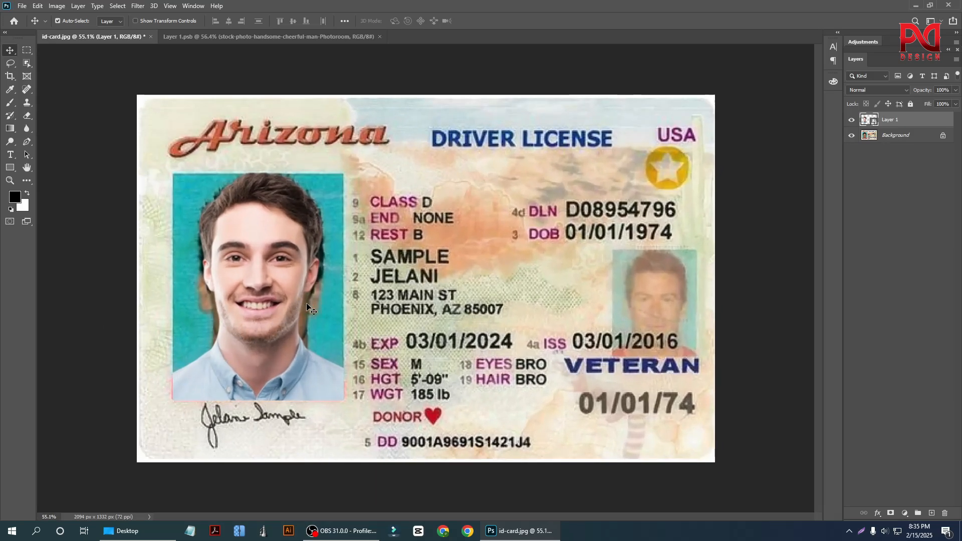
scroll(306, 304, up, 3)
drag(209, 353, 301, 307)
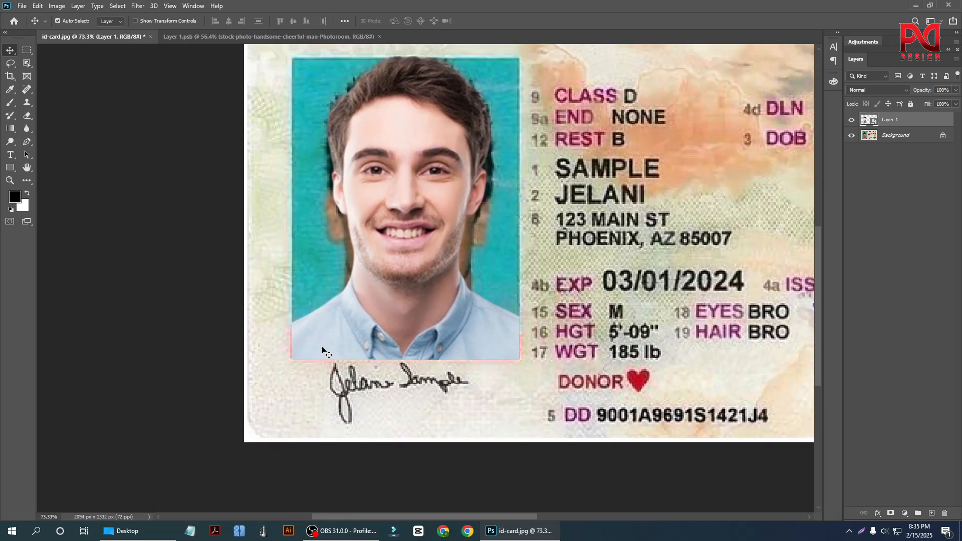
scroll(246, 326, down, 3)
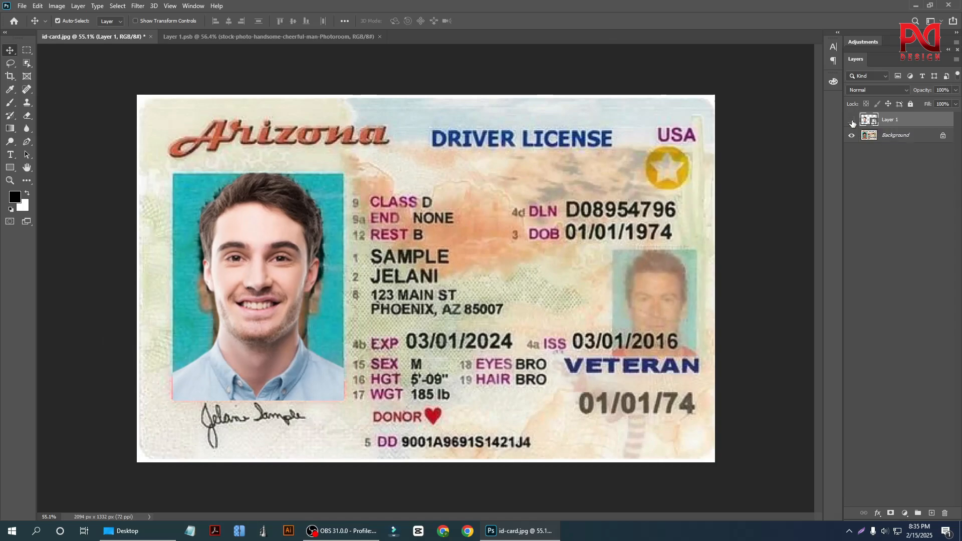
Hide the Layer 1 smart object so only the Background layer of the license image shows.
click(852, 122)
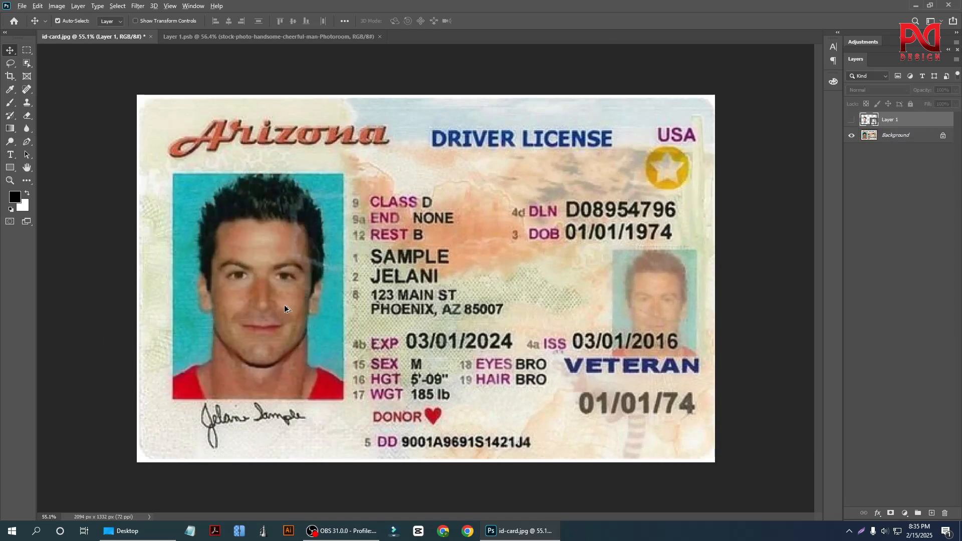
scroll(271, 323, down, 2)
scroll(233, 348, up, 2)
scroll(230, 345, down, 2)
scroll(211, 346, up, 2)
Draw a rectangular marquee around the large portrait photo while Layer 1 is hidden.
click(27, 50)
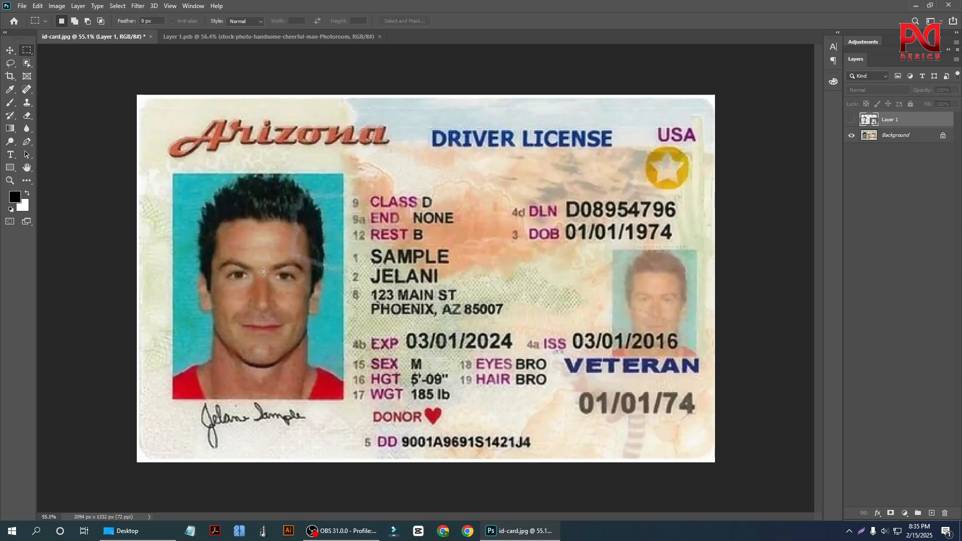
scroll(181, 337, up, 2)
scroll(169, 336, down, 2)
scroll(169, 334, up, 2)
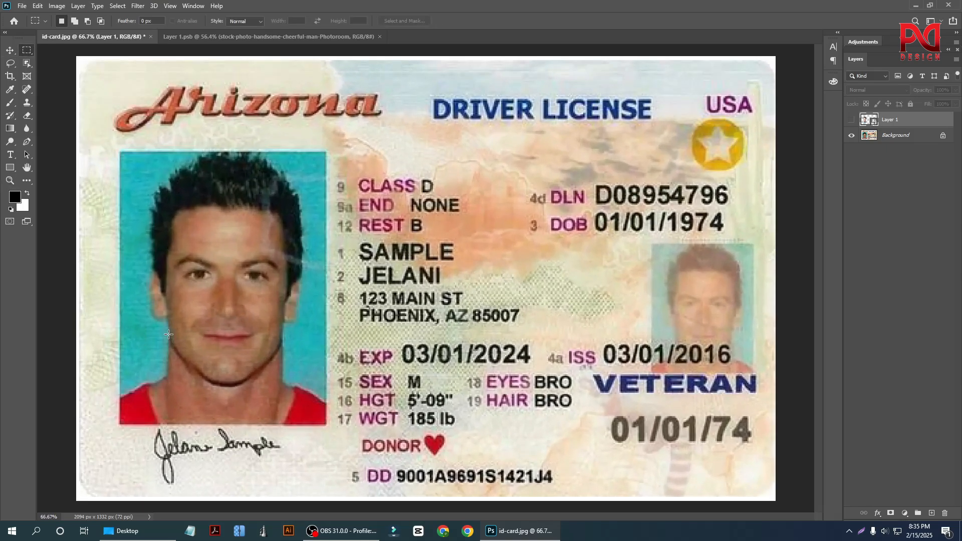
scroll(241, 289, down, 2)
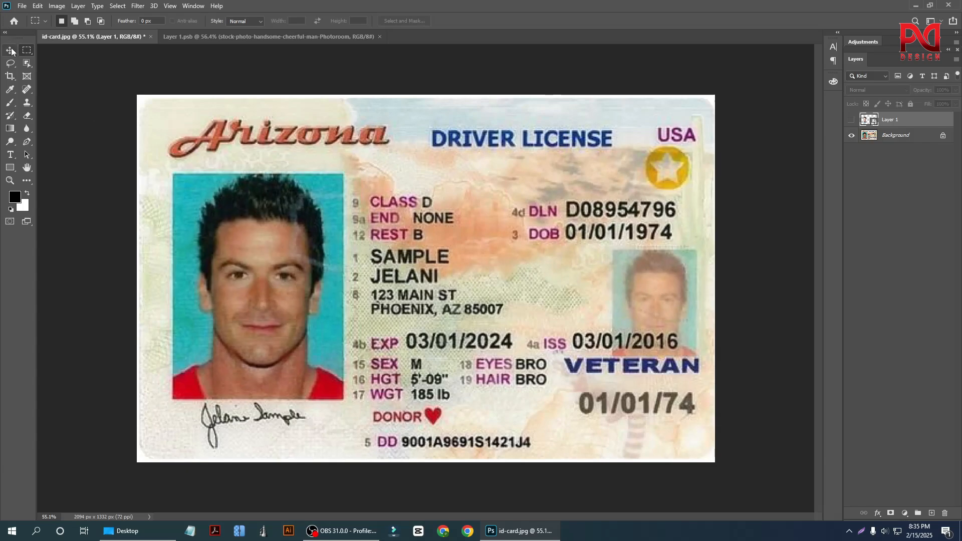
scroll(160, 326, up, 2)
scroll(158, 316, down, 2)
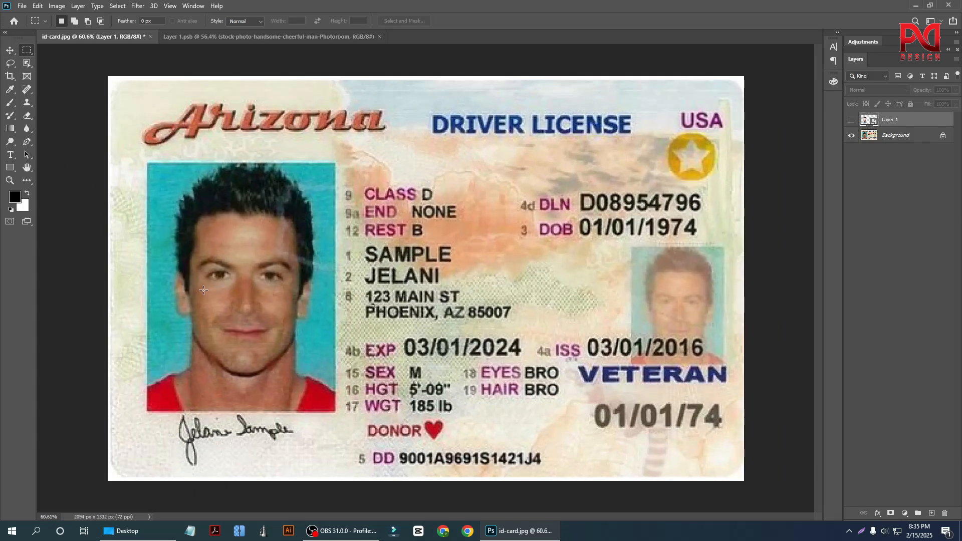
scroll(155, 301, up, 3)
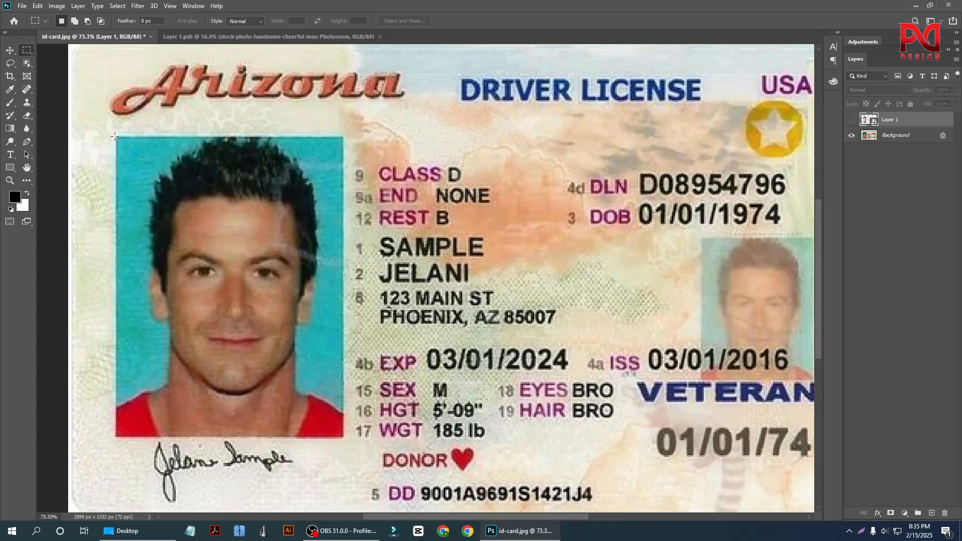
drag(115, 136, 344, 437)
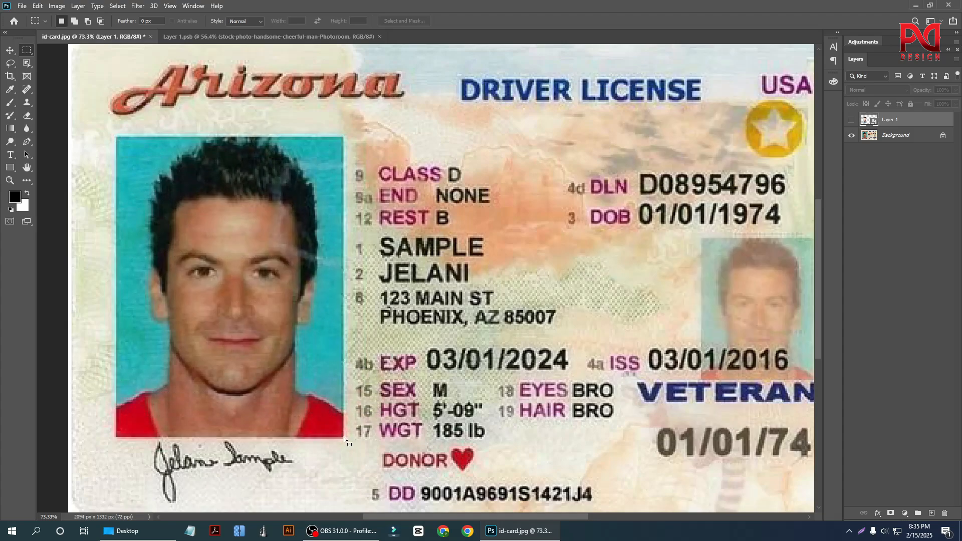
Switch to the Clone Stamp tool and clear the selection around the large portrait.
click(27, 103)
click(65, 104)
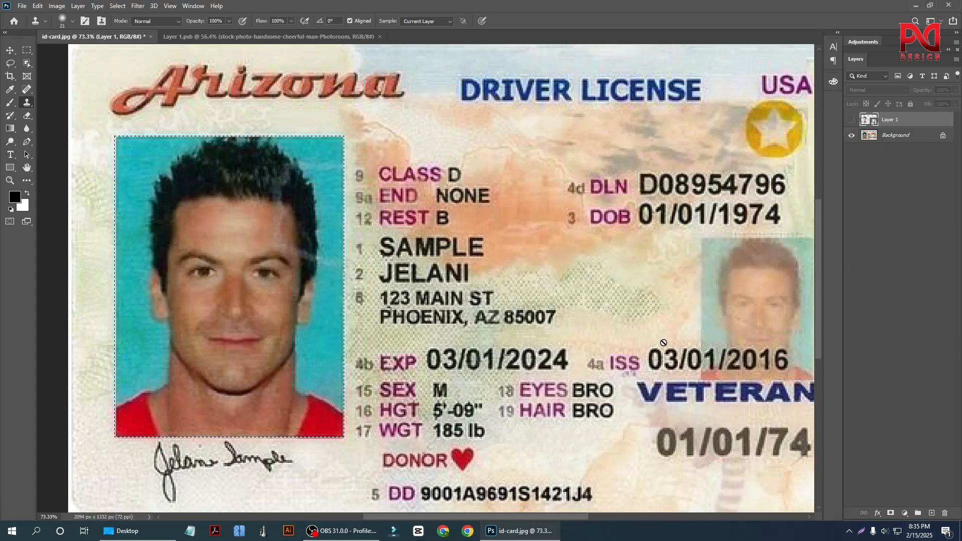
key(ctrl+d)
scroll(281, 280, down, 3)
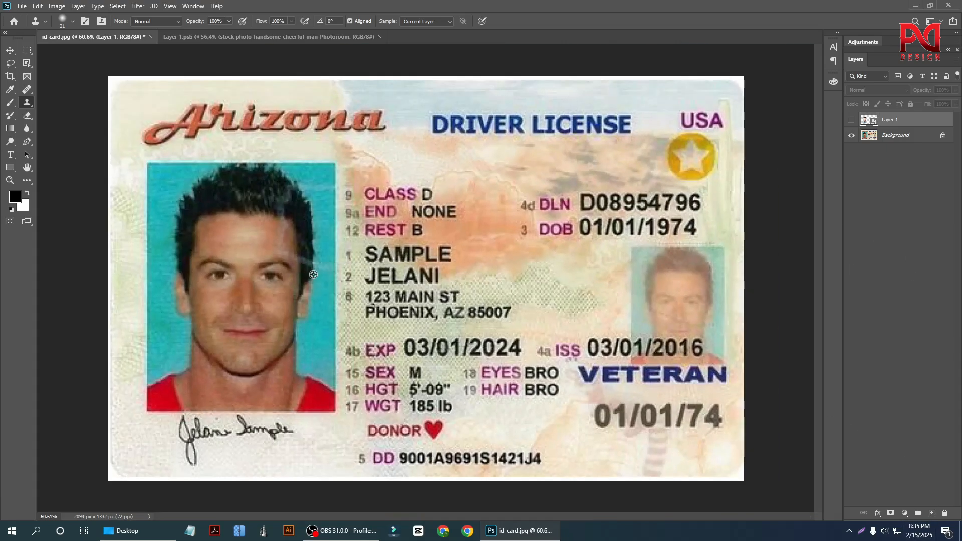
Marquee the large portrait on the license and paste the copied stock portrait over it as a new layer.
scroll(155, 312, up, 2)
click(27, 64)
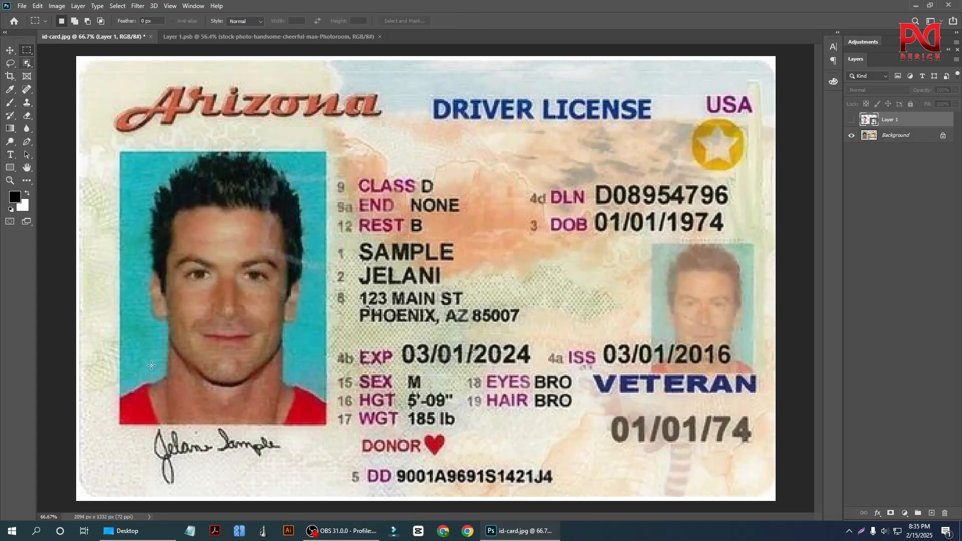
drag(119, 151, 328, 426)
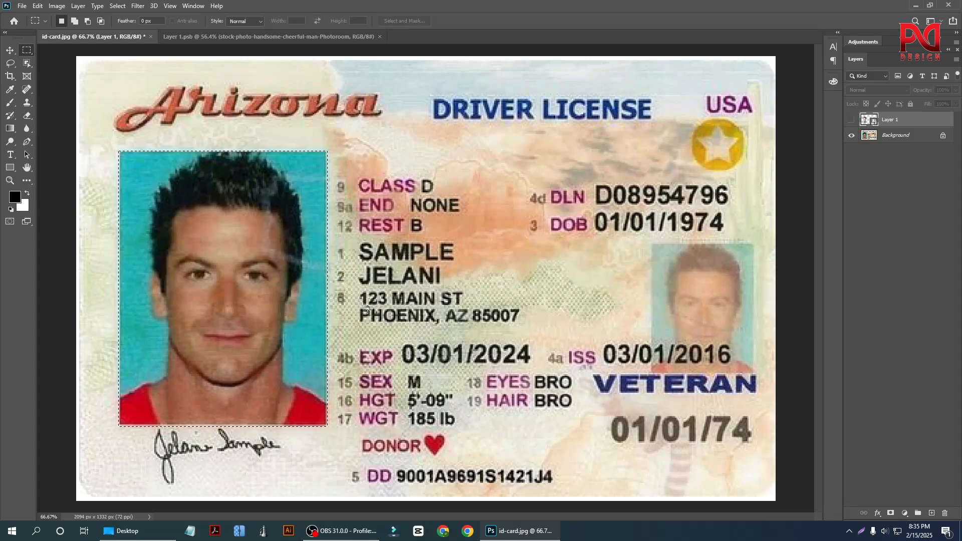
key(ctrl+v)
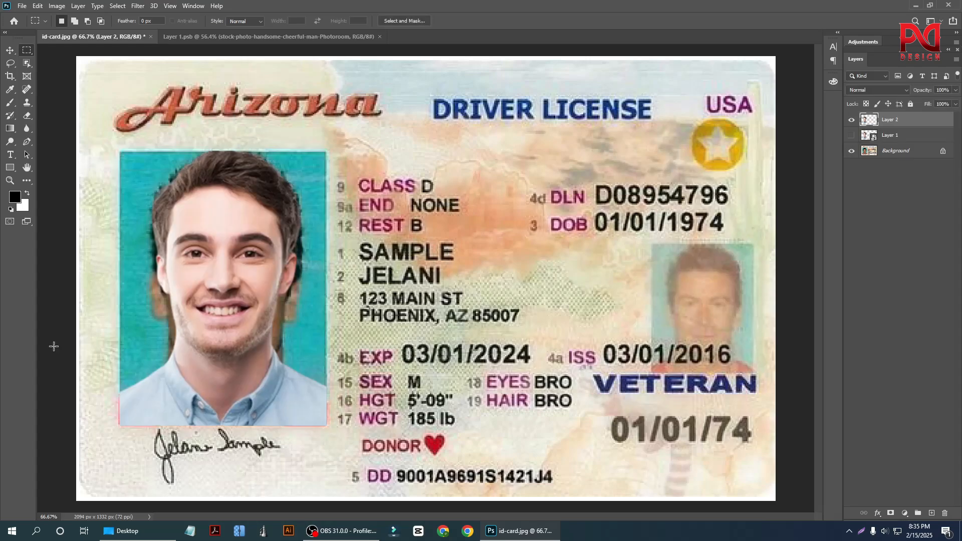
scroll(124, 333, up, 1)
scroll(216, 293, down, 2)
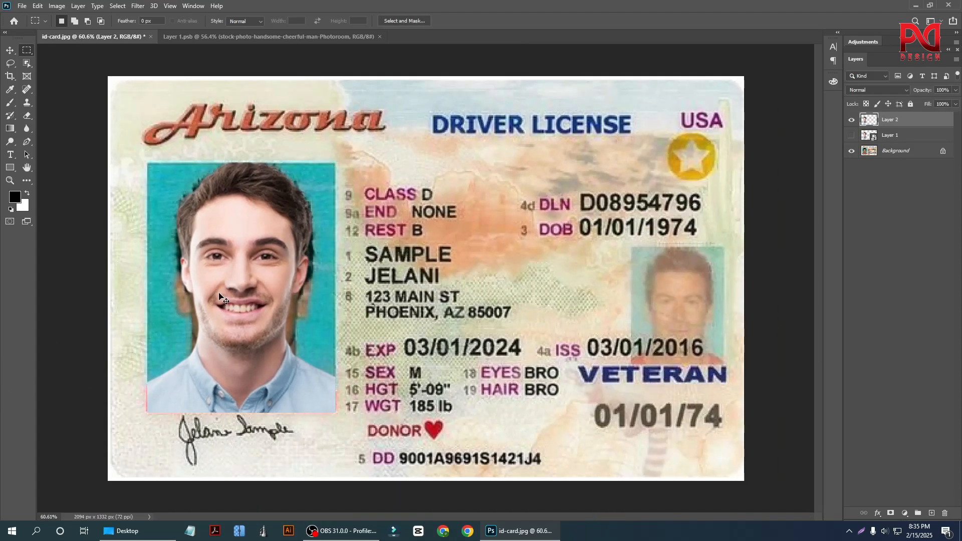
Undo the pasted portrait and clear the selection around the large photo.
key(ctrl+z)
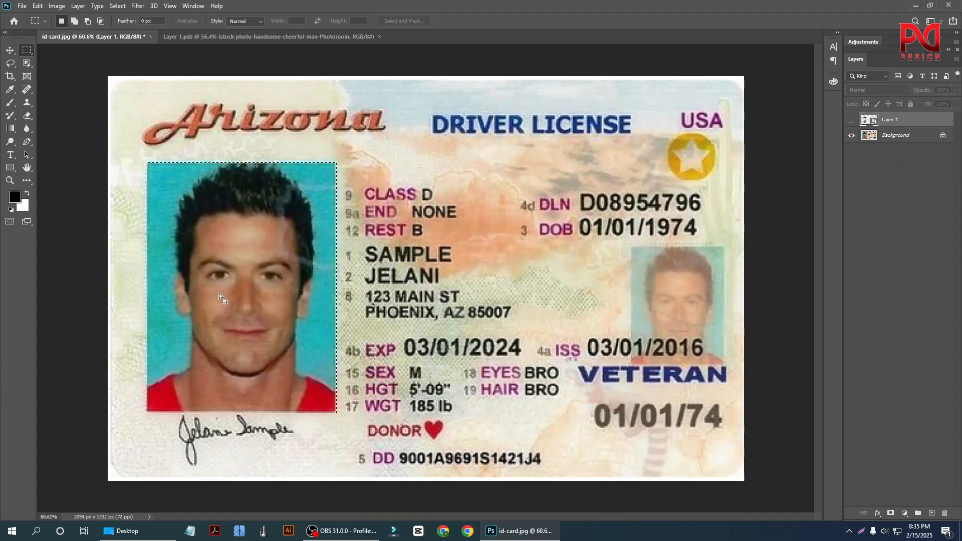
click(10, 52)
key(ctrl+d)
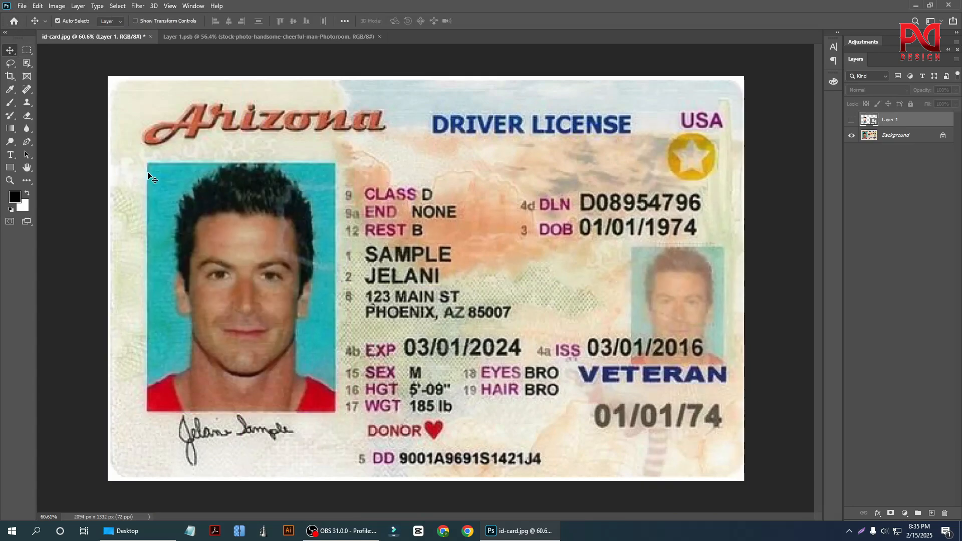
click(106, 198)
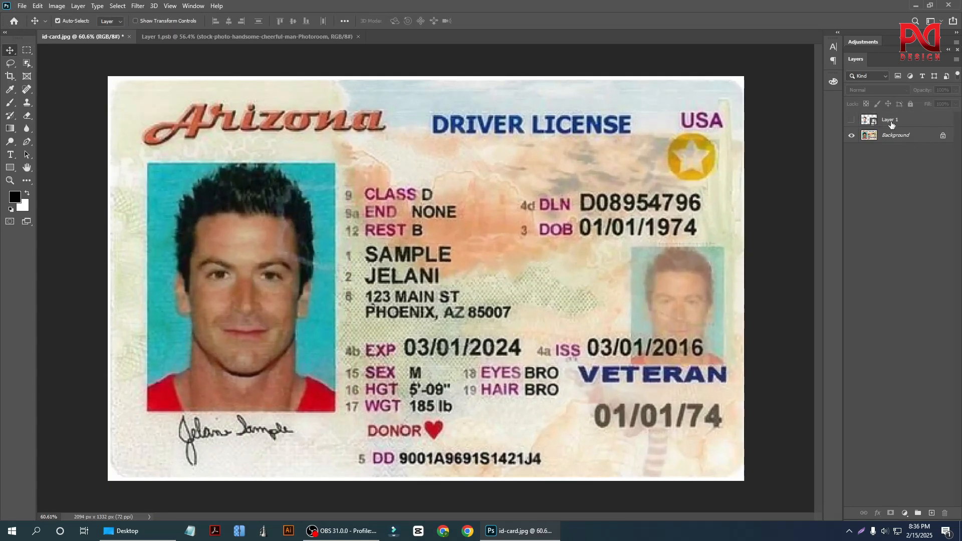
Add a new empty layer above the hidden Layer 1 smart object.
click(892, 124)
click(900, 211)
click(932, 514)
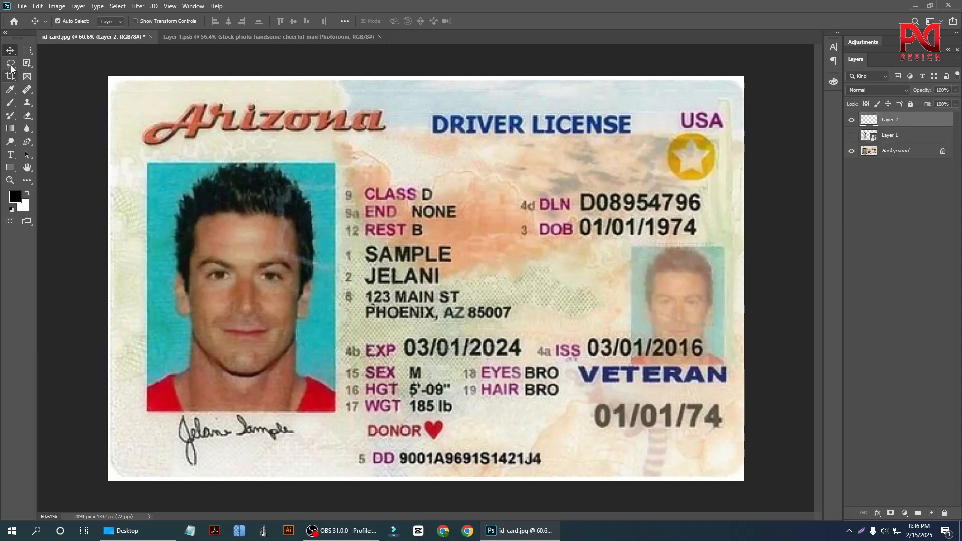
Draw a rectangular marquee around the large portrait on Layer 2 and switch to the Clone Stamp tool.
click(27, 49)
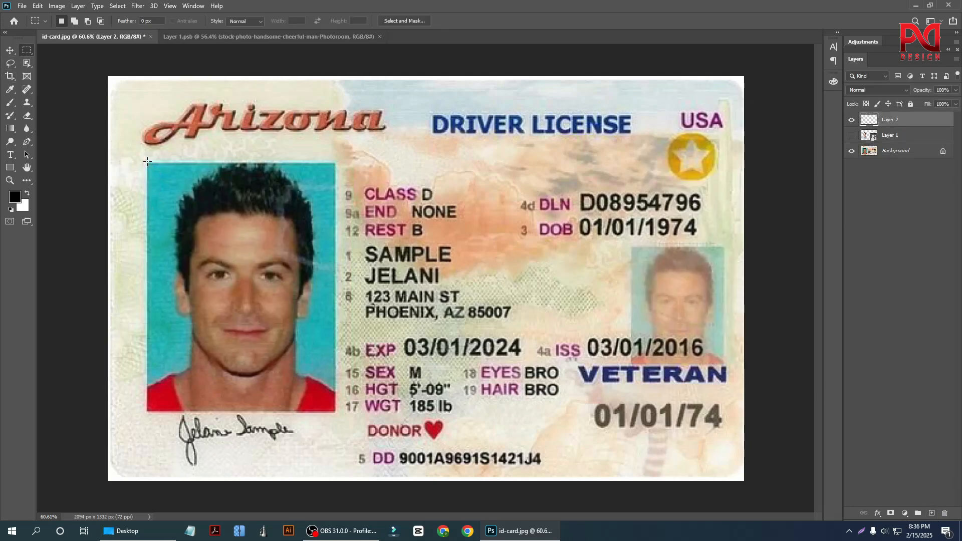
drag(148, 162, 336, 411)
scroll(294, 293, up, 2)
click(27, 102)
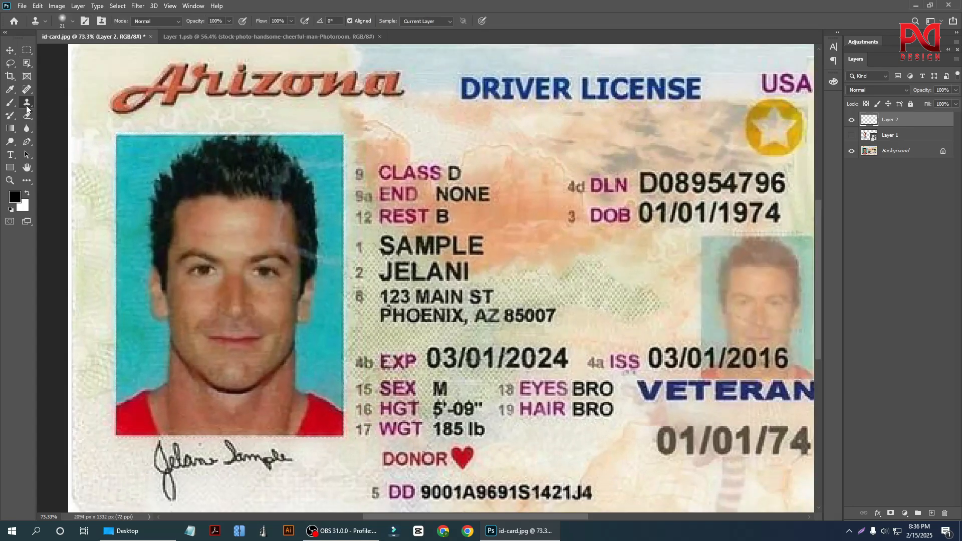
Examine the hair edges and the teal backdrop of the old portrait inside the selection.
scroll(143, 226, up, 2)
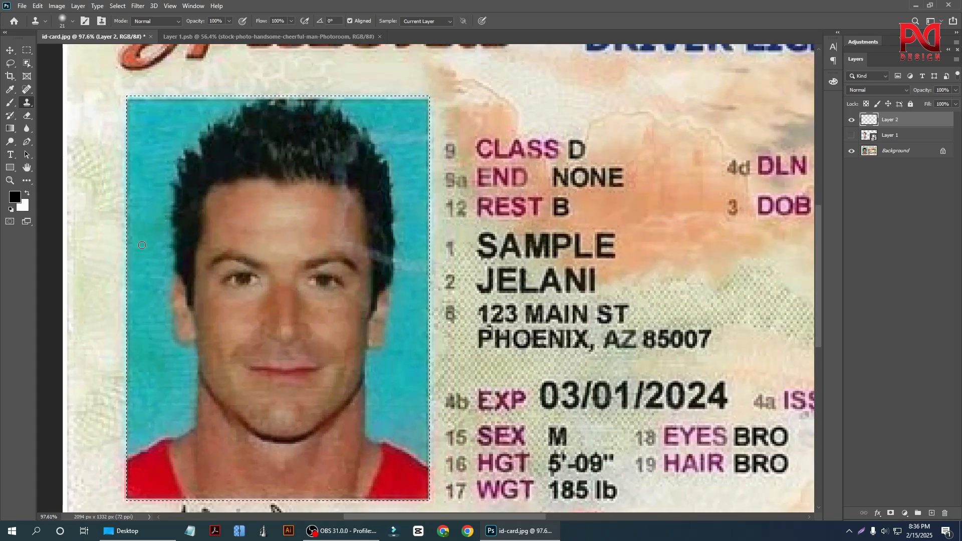
scroll(143, 230, down, 1)
scroll(144, 228, up, 1)
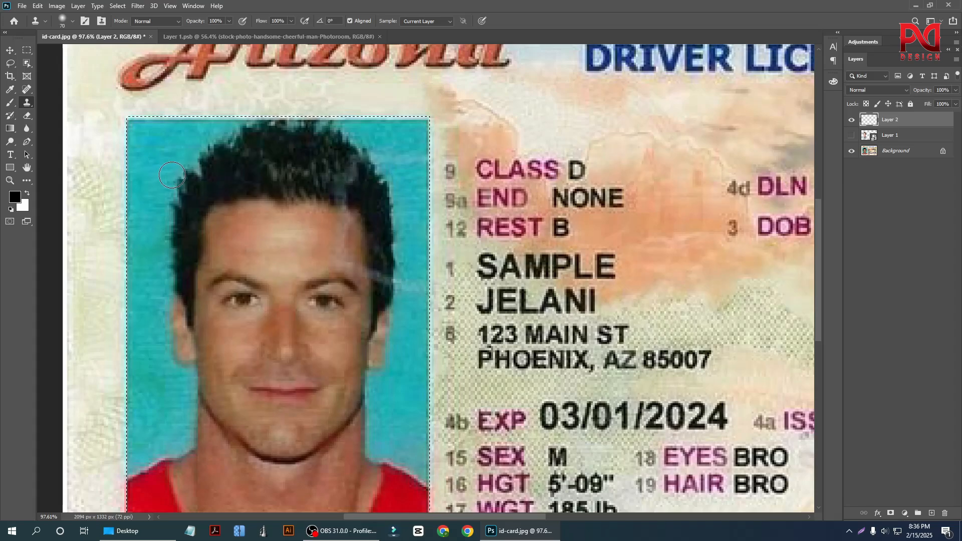
scroll(240, 256, down, 1)
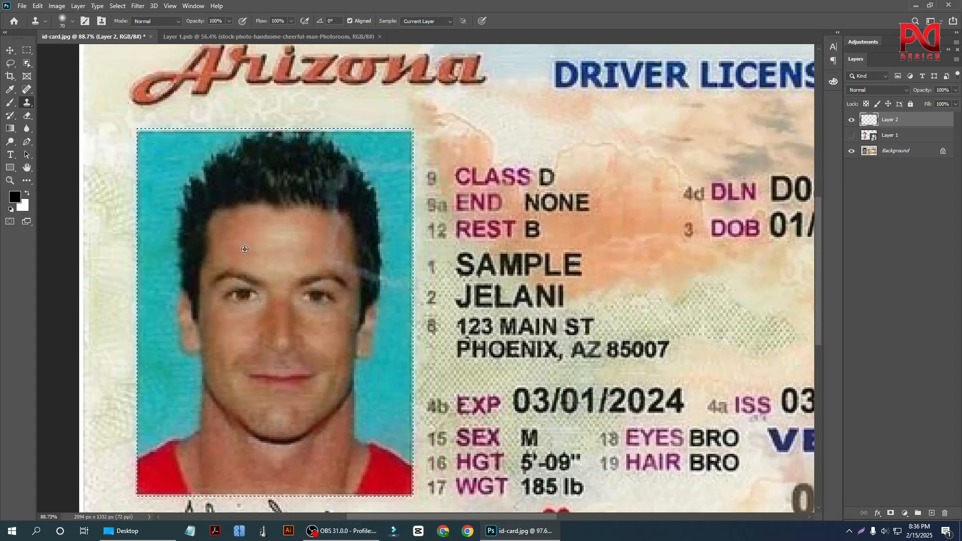
scroll(211, 247, up, 1)
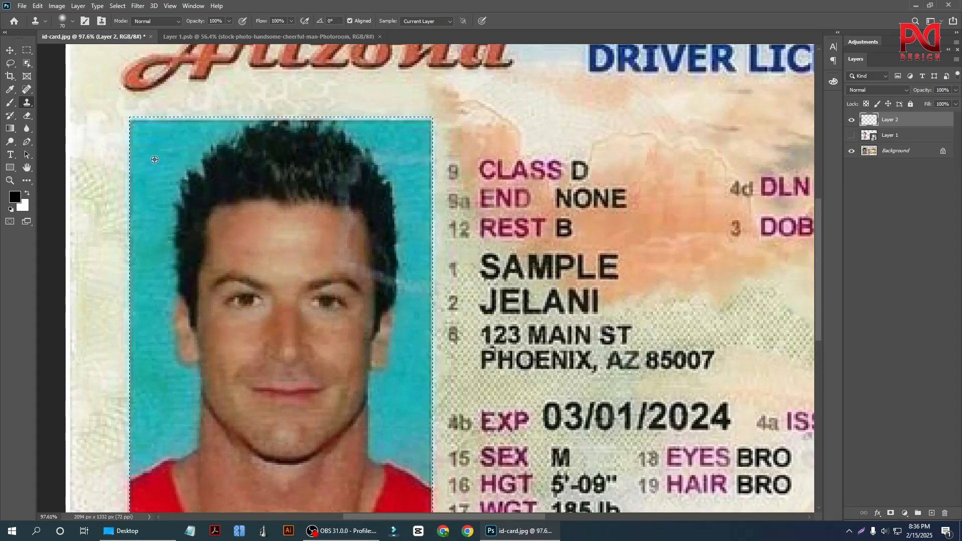
scroll(229, 276, down, 1)
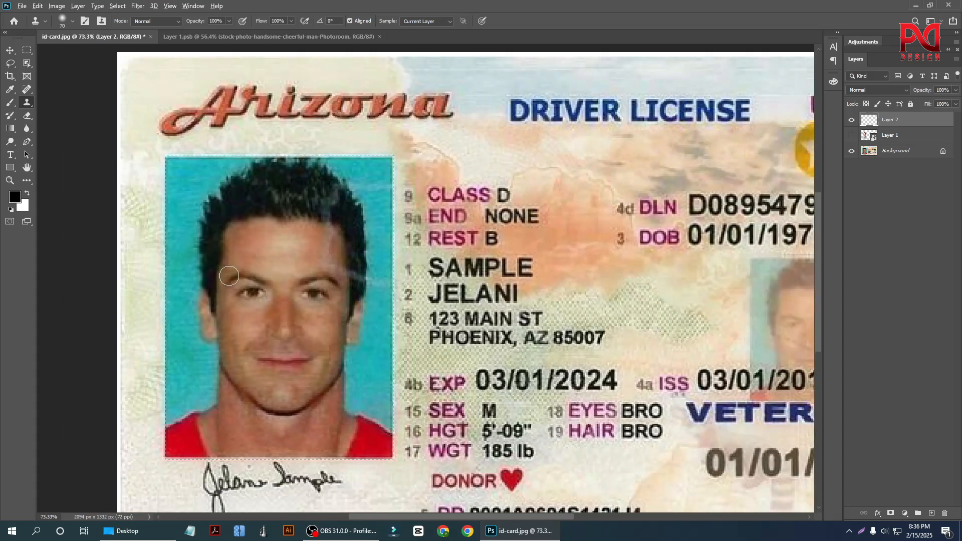
scroll(229, 276, up, 1)
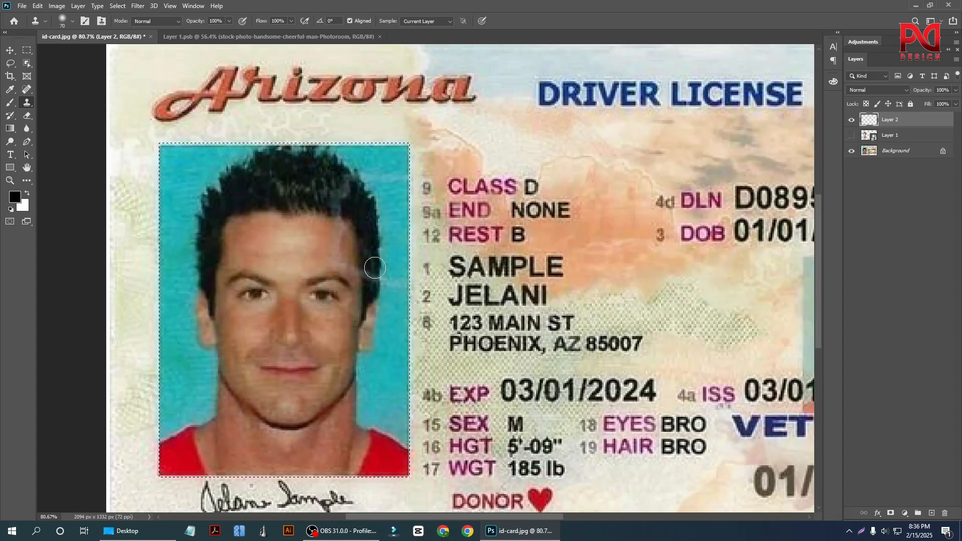
scroll(375, 268, down, 1)
scroll(174, 178, up, 1)
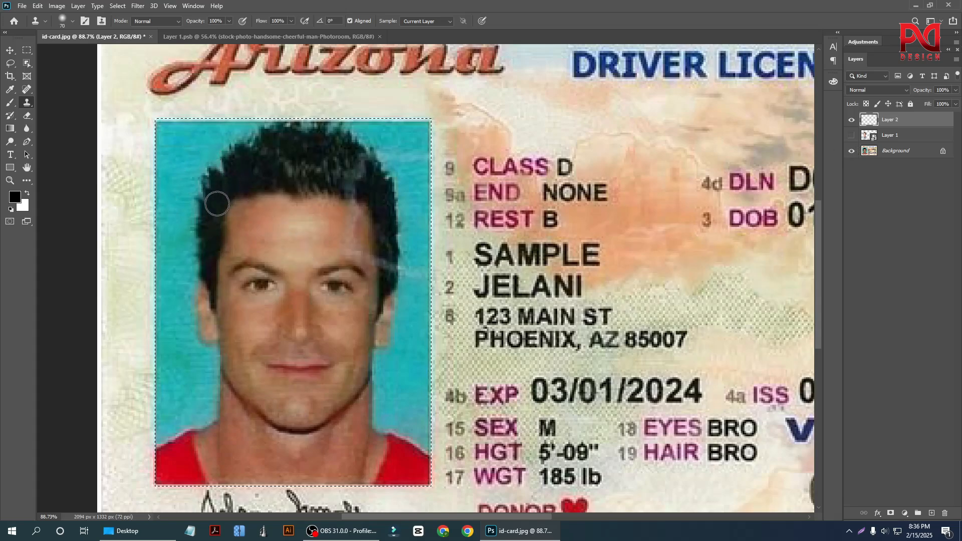
scroll(277, 241, down, 1)
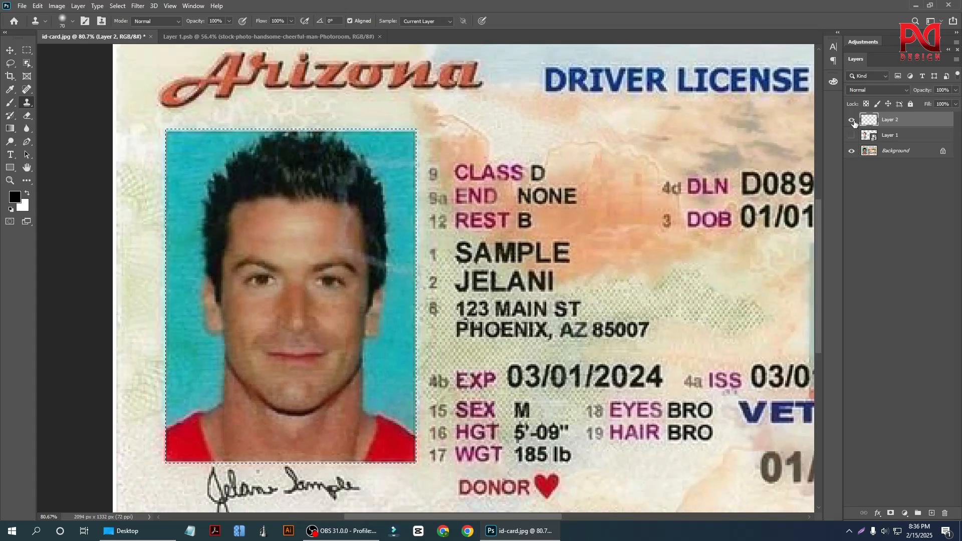
scroll(106, 246, down, 2)
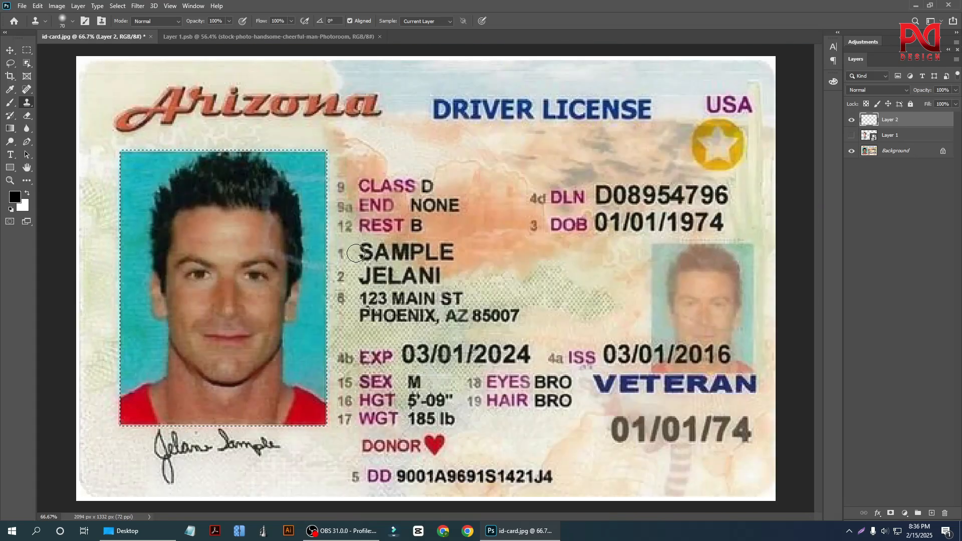
scroll(106, 255, up, 4)
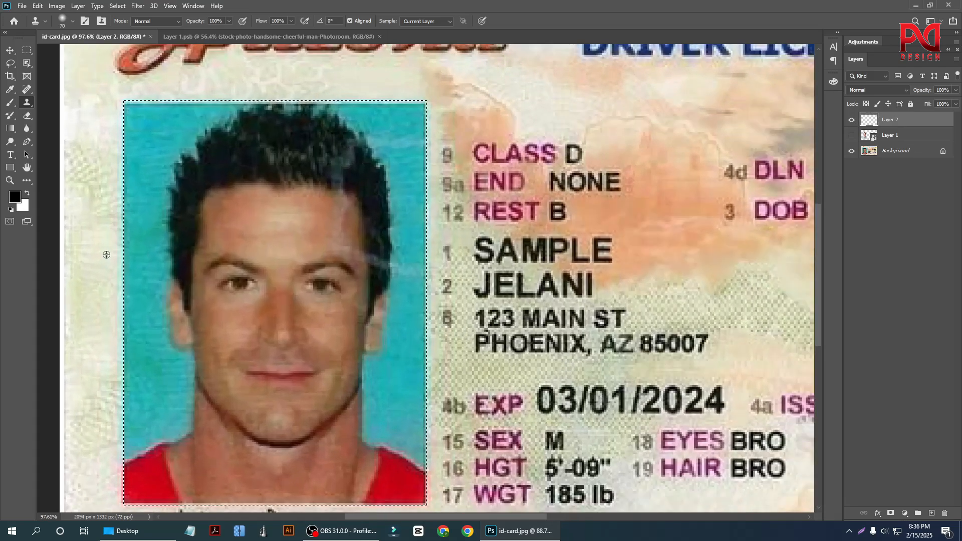
Select the Background layer and unlock it as a regular layer.
click(912, 152)
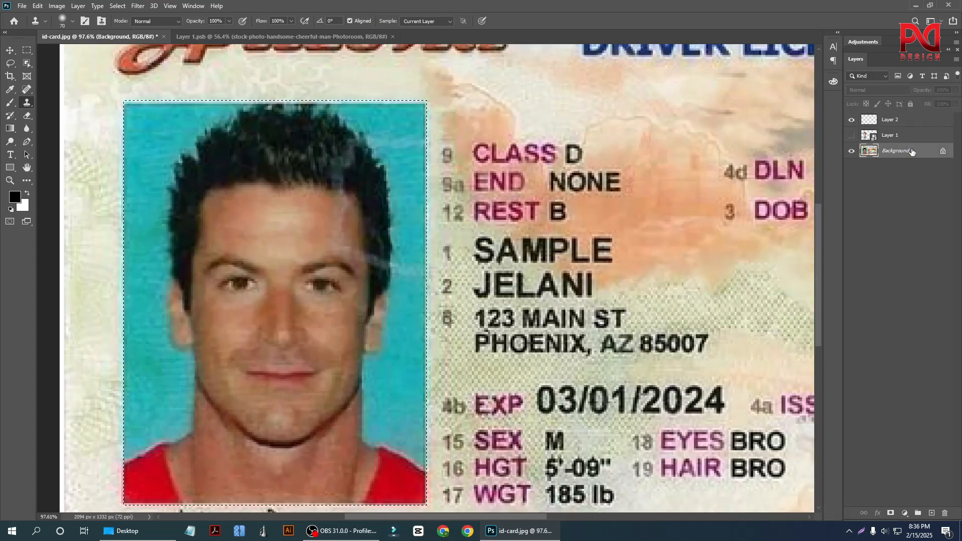
key(ctrl+j)
key(ctrl+z)
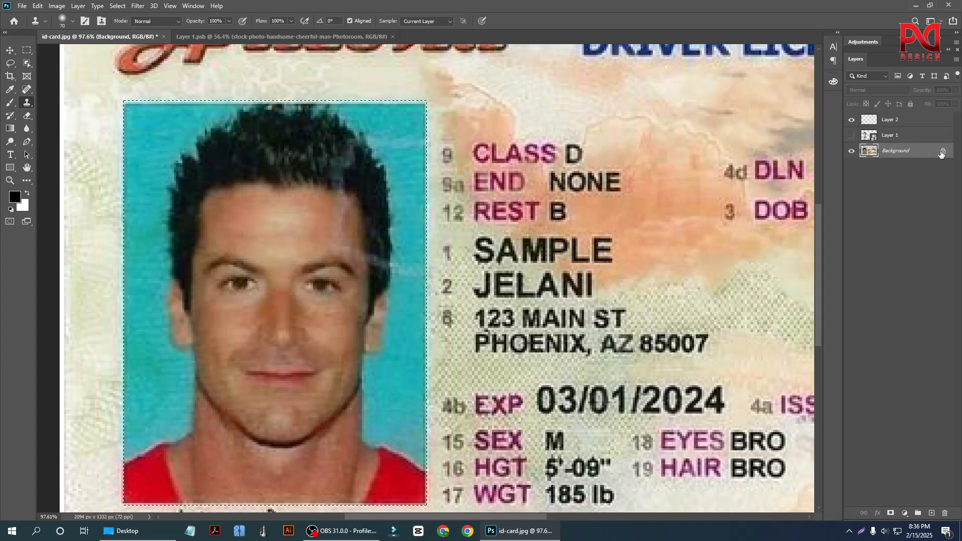
click(943, 152)
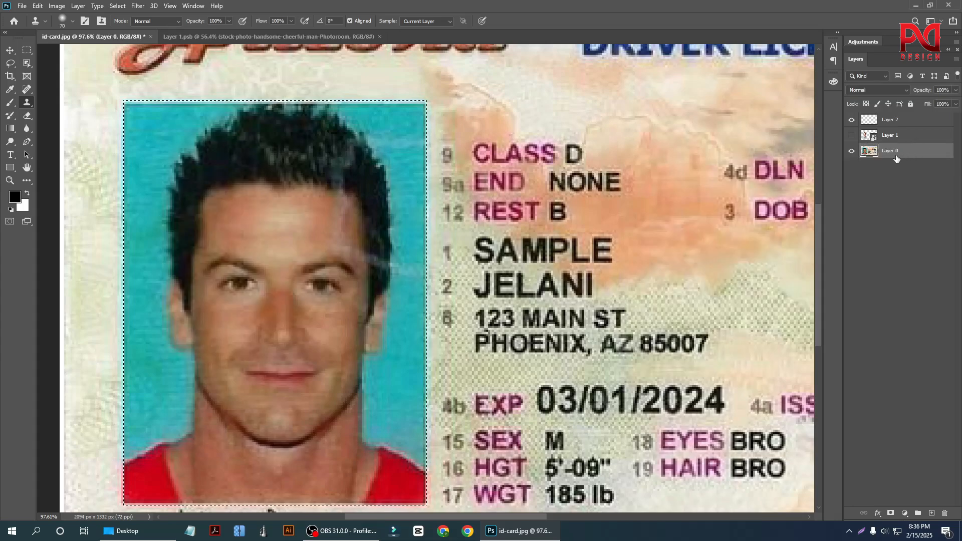
Copy the selected portrait area to its own layer and merge that copy back down into Layer 0.
key(ctrl+j)
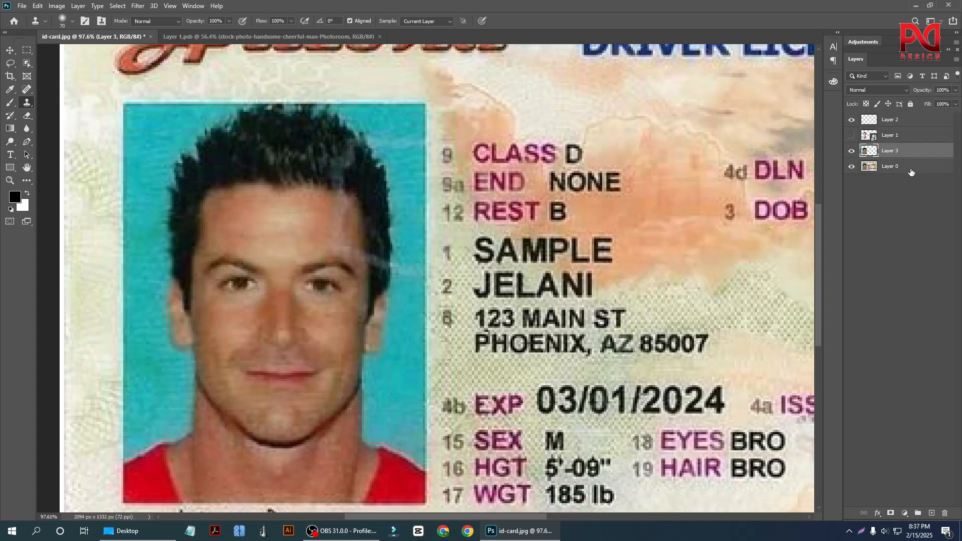
click(911, 172)
key(ctrl+minus)
click(900, 153)
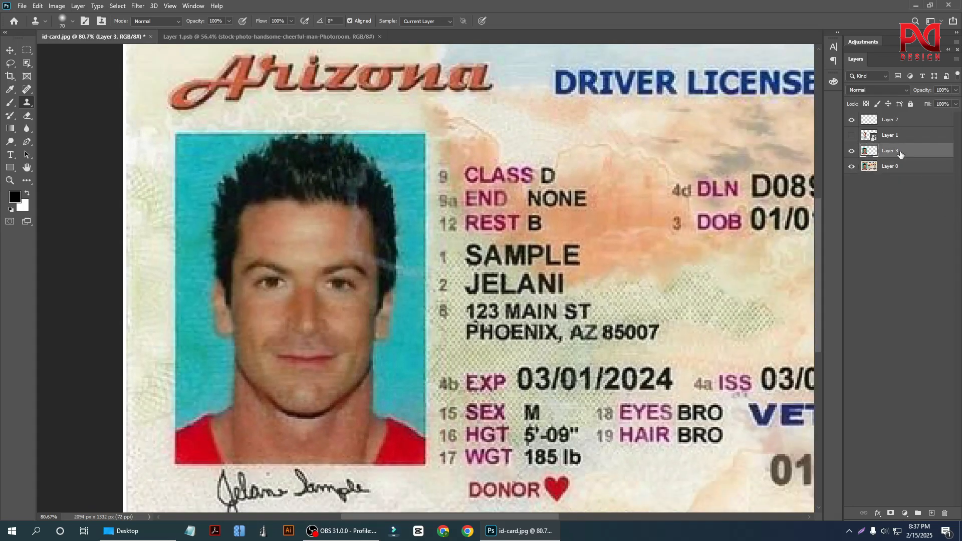
key(ctrl+e)
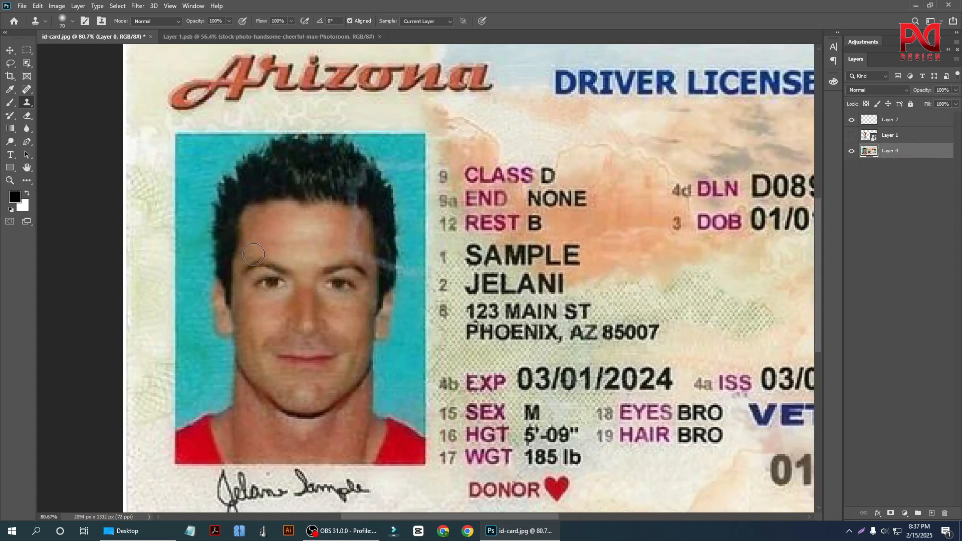
Try cloning the teal backdrop over the left edge of the old portrait's hair without a selection.
scroll(253, 255, up, 1)
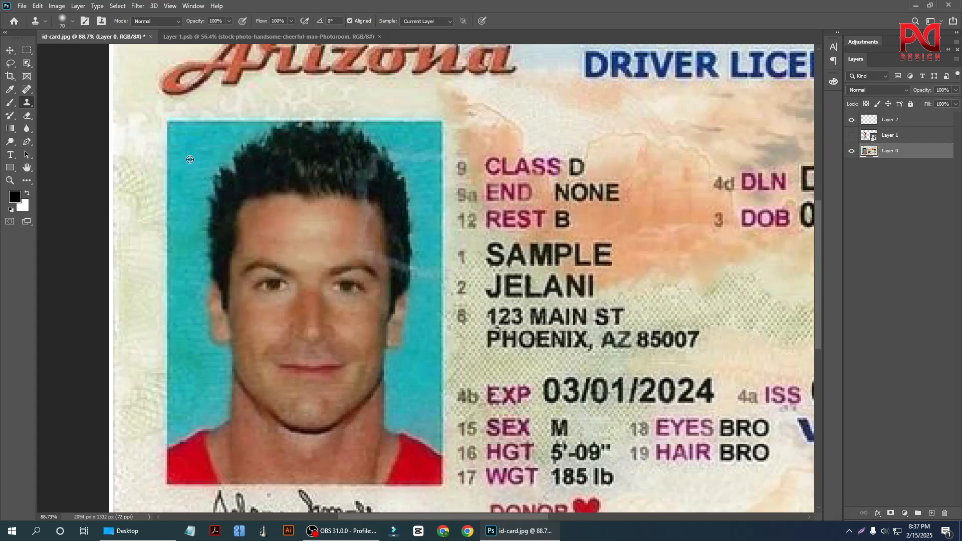
mouse_move(190, 160)
mouse_down()
mouse_move(218, 188)
mouse_move(220, 180)
mouse_move(208, 238)
mouse_up()
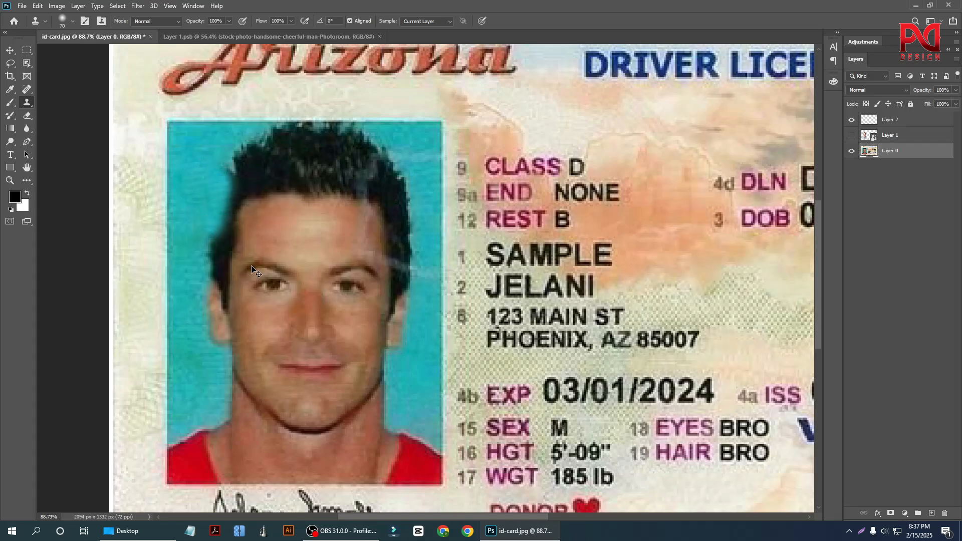
Draw a rectangular marquee of about 623 by 822 px around the large portrait on Layer 0.
click(27, 50)
scroll(210, 187, down, 1)
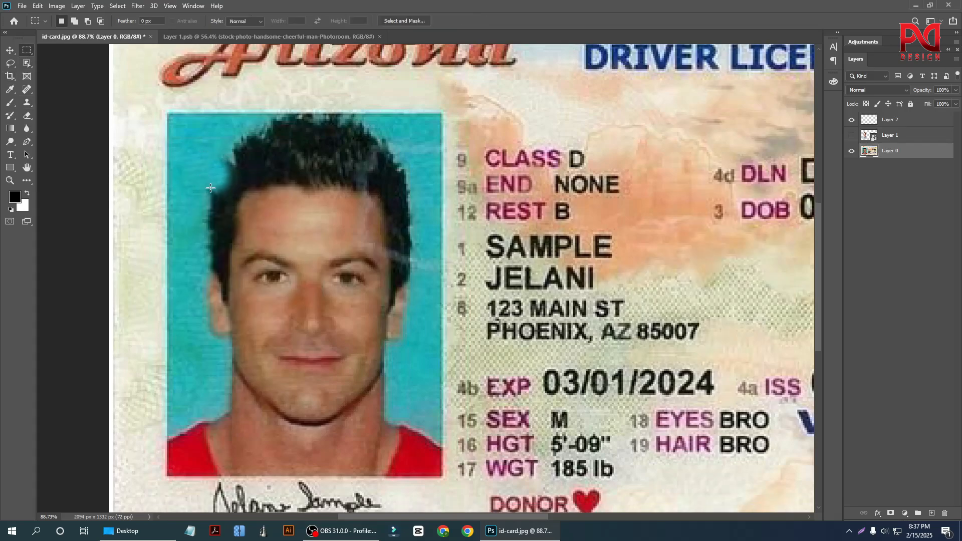
scroll(210, 188, down, 2)
drag(167, 96, 444, 460)
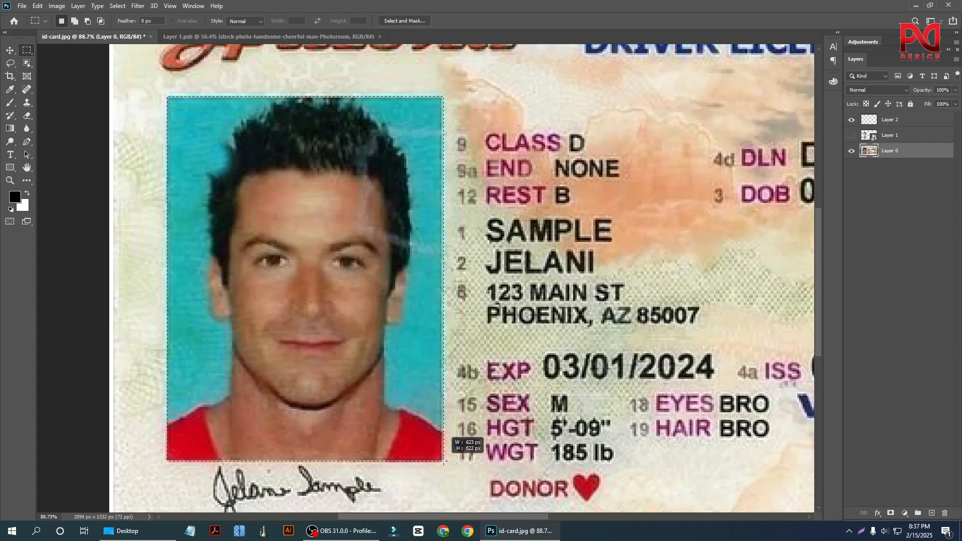
scroll(174, 206, up, 1)
scroll(187, 186, up, 1)
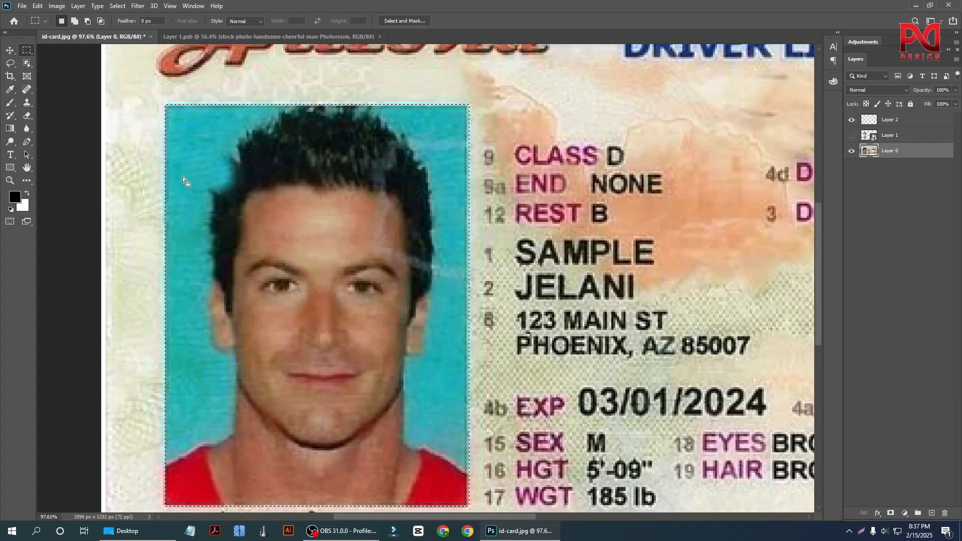
Clone the teal backdrop over the left side of the portrait's hair and temple, down to the eyebrow, with the Clone Stamp tool.
click(27, 102)
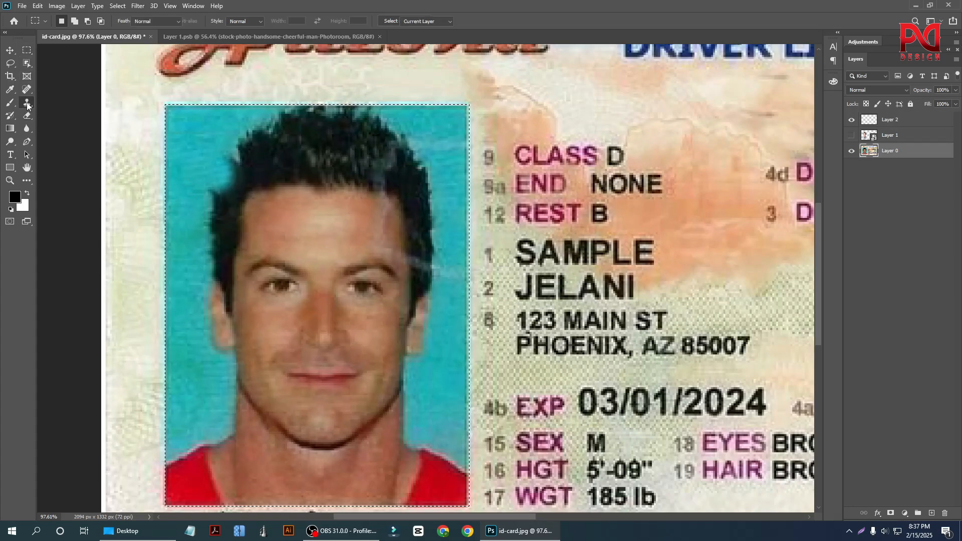
alt+click(199, 146)
drag(226, 164, 226, 238)
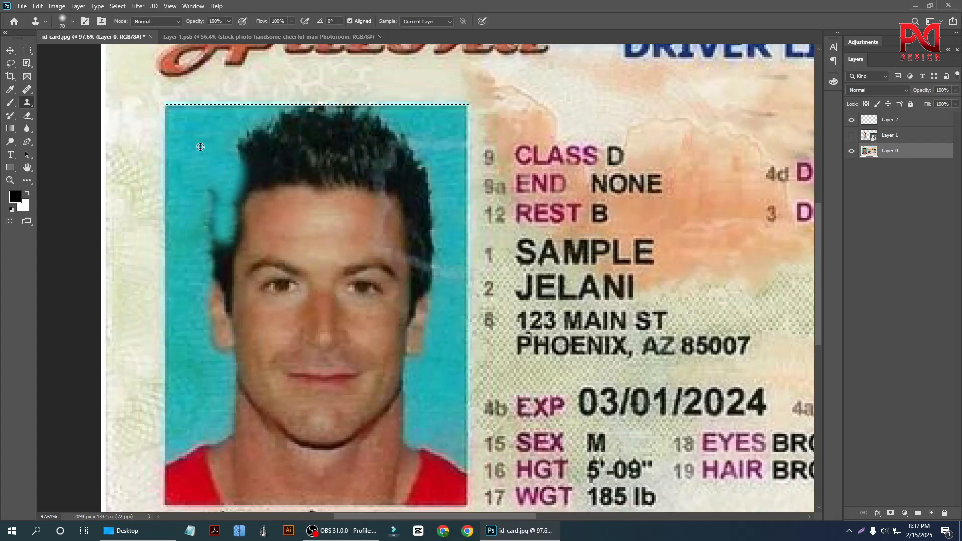
alt+click(204, 146)
drag(210, 191, 223, 258)
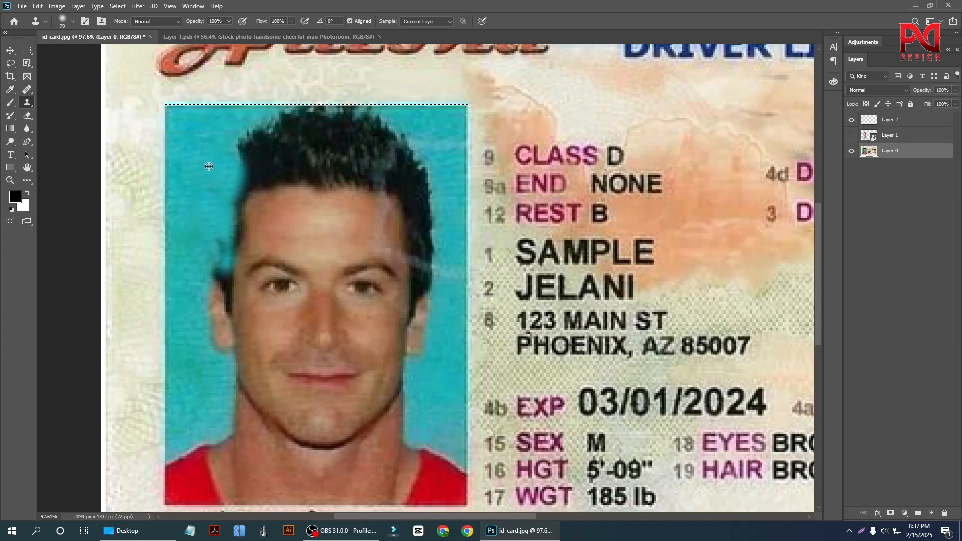
alt+click(208, 156)
mouse_move(240, 148)
mouse_down()
mouse_move(261, 144)
mouse_move(263, 170)
mouse_move(246, 196)
mouse_move(245, 250)
mouse_move(235, 255)
mouse_move(200, 223)
mouse_up()
alt+click(209, 148)
alt+click(211, 187)
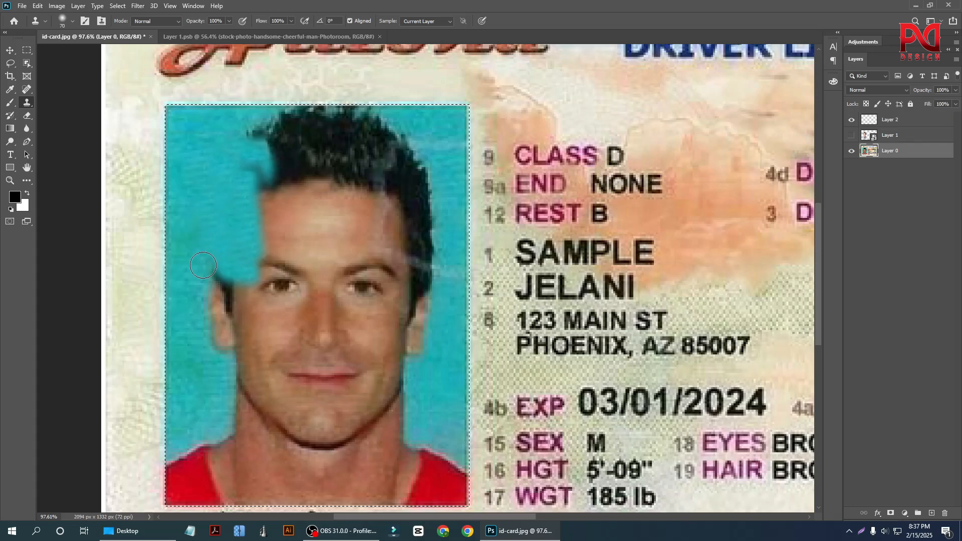
Clone the backdrop over the portrait's left ear and outer cheek.
alt+click(215, 241)
mouse_move(220, 302)
mouse_down()
mouse_move(247, 317)
mouse_move(248, 355)
mouse_move(267, 342)
mouse_move(250, 329)
mouse_up()
alt+click(216, 260)
alt+click(207, 329)
Clone the backdrop down the right edge of the portrait's hair, undoing and redoing one stroke.
scroll(458, 226, up, 1)
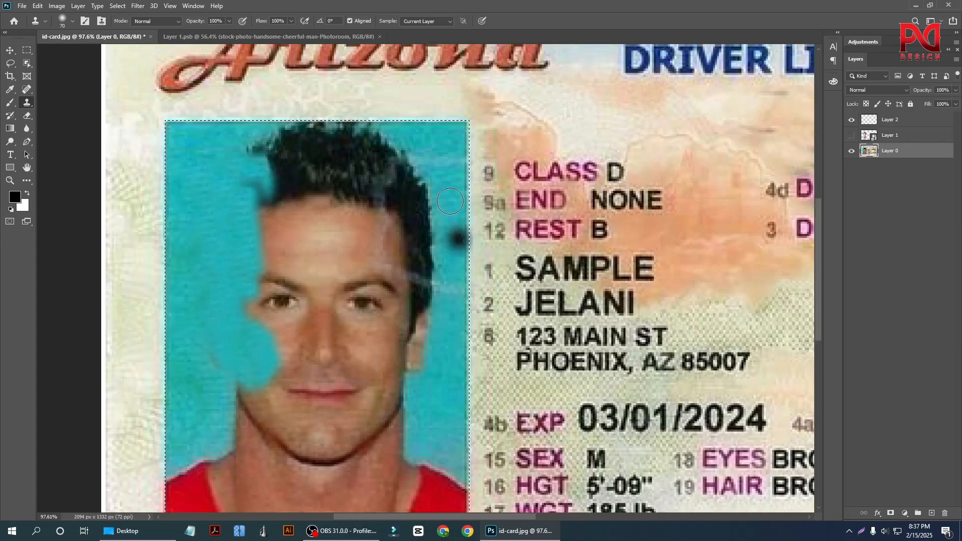
alt+click(416, 143)
drag(392, 142, 379, 138)
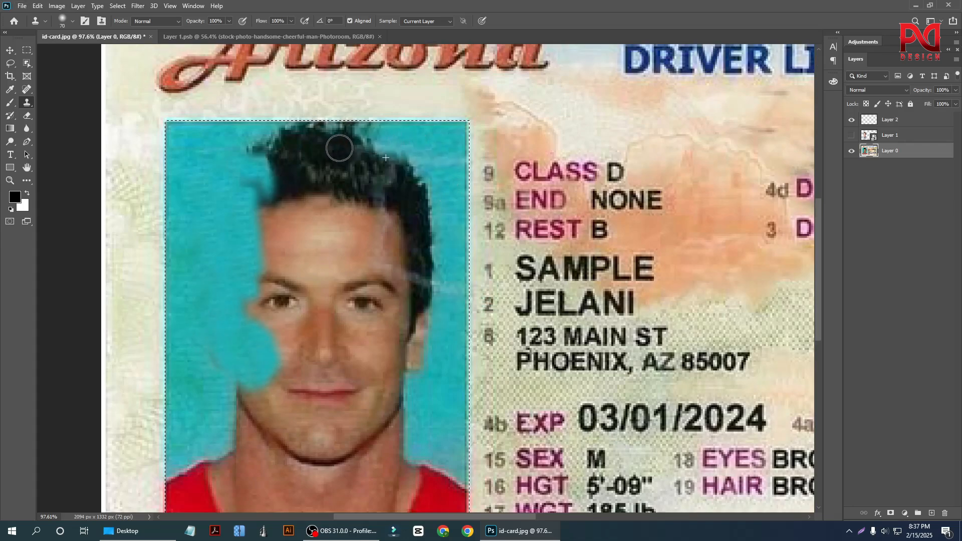
mouse_move(402, 169)
mouse_down()
mouse_move(371, 174)
mouse_move(360, 235)
mouse_move(410, 195)
mouse_move(416, 270)
mouse_up()
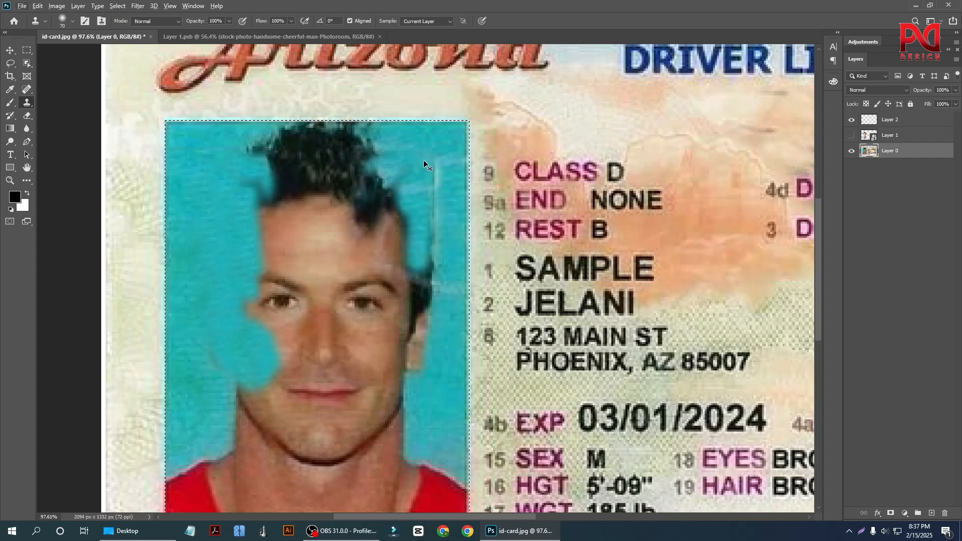
key(ctrl+z)
drag(411, 164, 427, 254)
Clone the backdrop over the crown of the portrait's hair up to the top edge of the photo.
mouse_move(393, 154)
mouse_down()
mouse_move(354, 166)
mouse_move(382, 136)
mouse_move(300, 145)
mouse_up()
alt+click(399, 150)
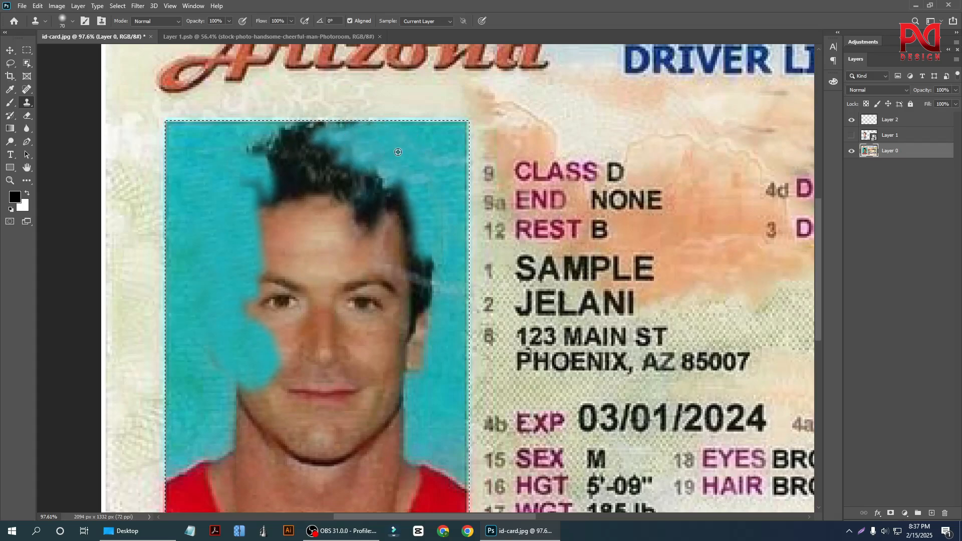
drag(359, 128, 283, 133)
alt+click(405, 154)
mouse_move(370, 148)
mouse_down()
mouse_move(292, 160)
mouse_move(365, 171)
mouse_up()
alt+click(428, 145)
drag(327, 133, 285, 143)
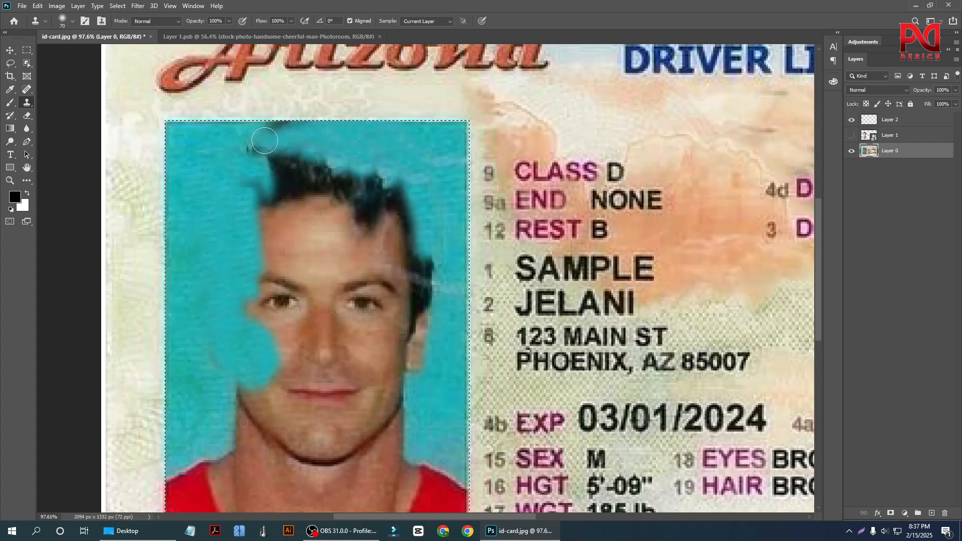
Clone the backdrop over the remaining upper-left hair tips and undo the last stray stroke.
mouse_move(222, 140)
mouse_down()
mouse_move(328, 131)
mouse_move(235, 150)
mouse_move(330, 158)
mouse_up()
alt+click(207, 142)
alt+click(393, 146)
alt+click(192, 144)
key(ctrl+z)
alt+click(211, 159)
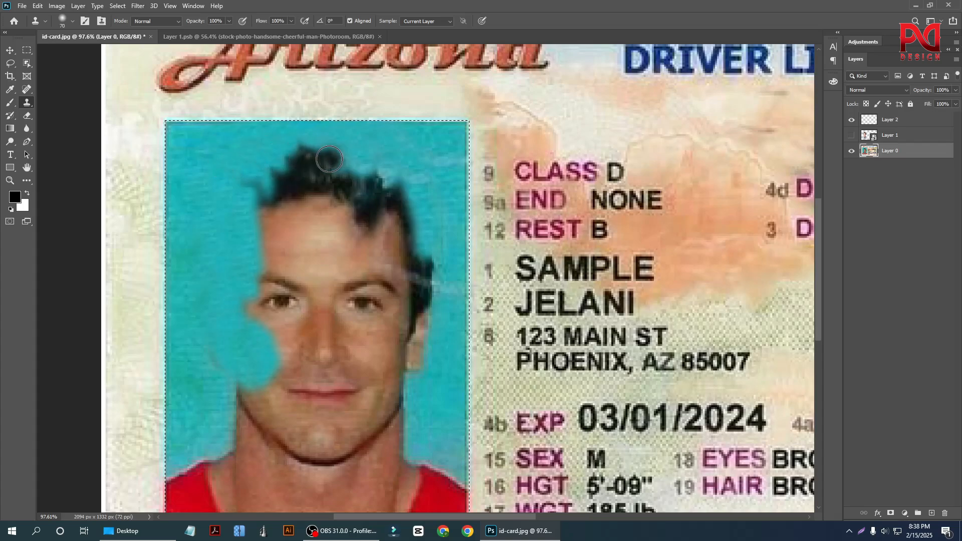
Clone the backdrop over the right side of the portrait's hair, forehead and temple.
click(370, 170)
drag(393, 173, 368, 223)
alt+click(419, 158)
drag(393, 191, 403, 238)
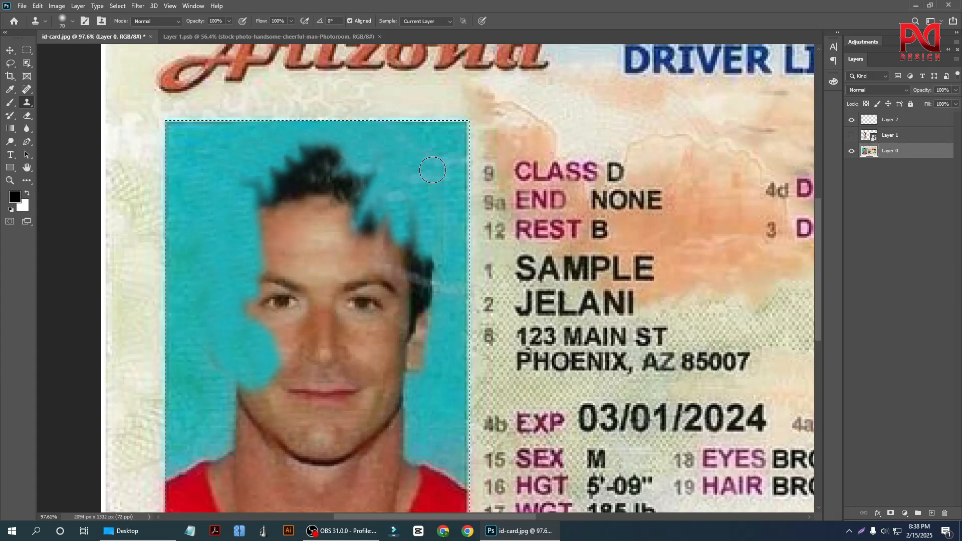
alt+click(432, 168)
drag(410, 193, 415, 266)
mouse_move(371, 213)
mouse_down()
mouse_move(412, 223)
mouse_move(432, 252)
mouse_move(416, 302)
mouse_up()
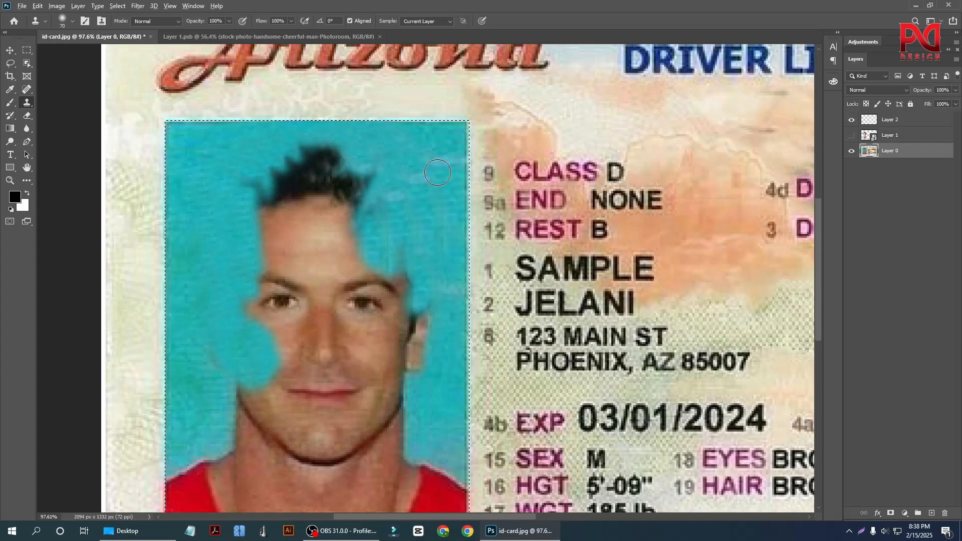
Clone the backdrop over the portrait's right ear and cheek and the strip of forehead above the eyes.
alt+click(437, 172)
mouse_move(406, 237)
mouse_down()
mouse_move(395, 309)
mouse_move(415, 274)
mouse_move(421, 316)
mouse_move(367, 350)
mouse_up()
scroll(431, 335, down, 3)
alt+click(435, 338)
alt+click(443, 332)
alt+click(429, 329)
mouse_move(405, 303)
mouse_down()
mouse_move(404, 239)
mouse_move(426, 310)
mouse_move(380, 278)
mouse_move(406, 246)
mouse_up()
alt+click(435, 320)
alt+click(423, 305)
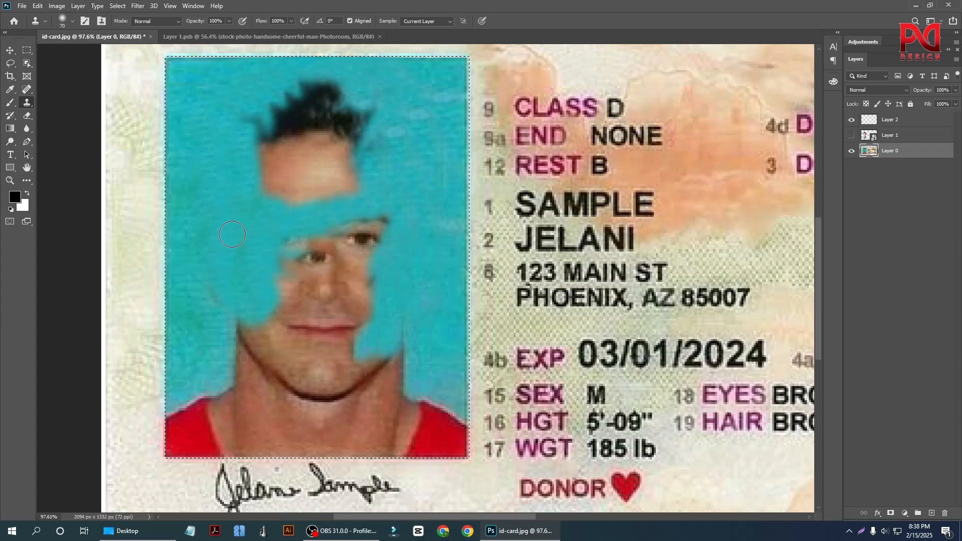
Clone the backdrop over the lower and right edges of the leftover forehead and hair patch.
mouse_move(260, 210)
mouse_down()
mouse_move(363, 193)
mouse_move(376, 166)
mouse_move(336, 180)
mouse_move(386, 169)
mouse_up()
mouse_move(389, 133)
mouse_down()
mouse_move(358, 161)
mouse_move(353, 150)
mouse_move(353, 193)
mouse_up()
mouse_move(380, 140)
mouse_down()
mouse_move(353, 183)
mouse_move(395, 160)
mouse_up()
mouse_move(373, 97)
mouse_down()
mouse_move(338, 147)
mouse_move(356, 150)
mouse_move(330, 151)
mouse_up()
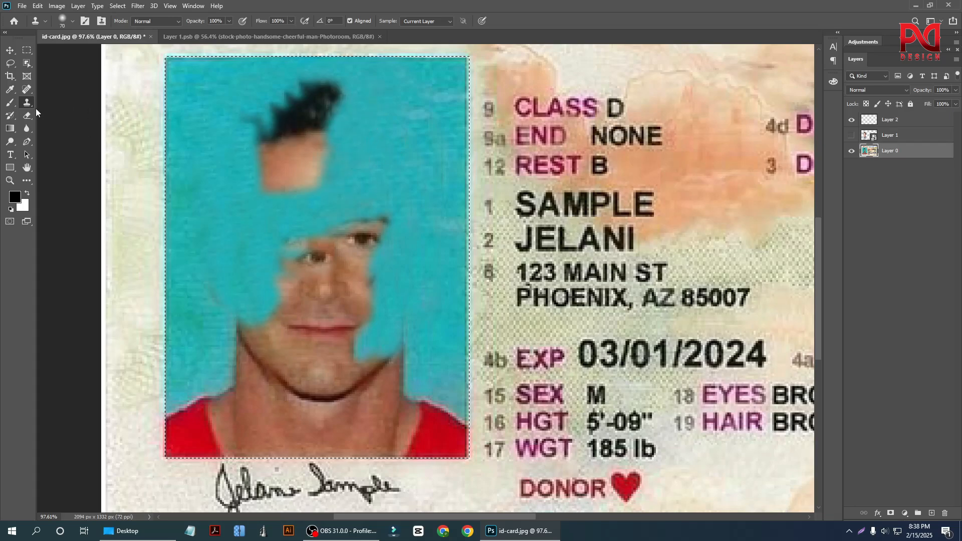
Try to patch the leftover hair and forehead with nearby teal backdrop using the Patch Tool.
right_click(25, 89)
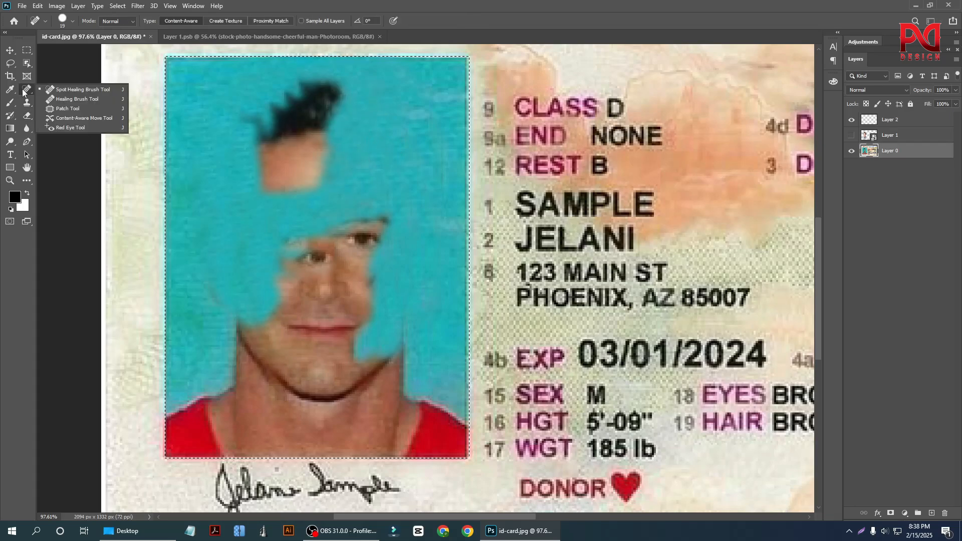
click(59, 110)
drag(263, 97, 225, 112)
key(ctrl+z)
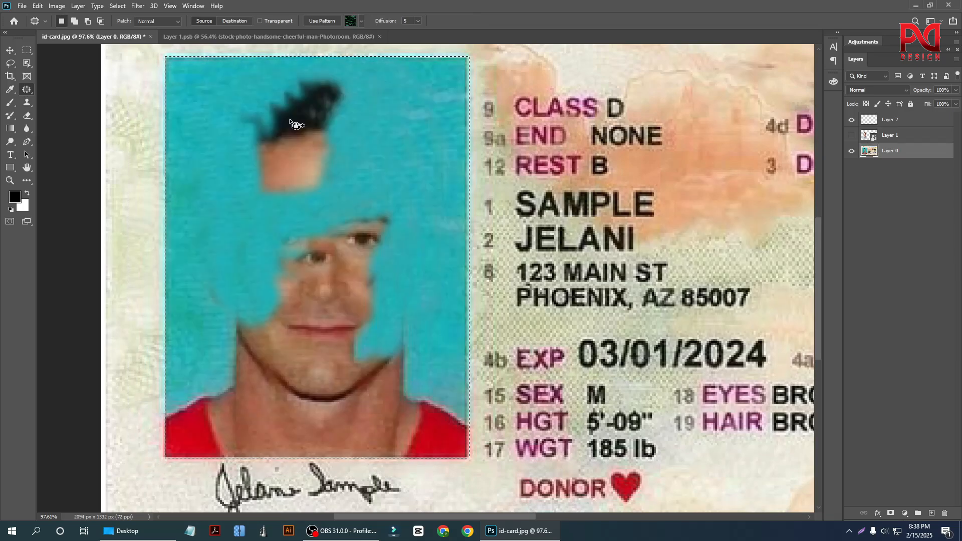
scroll(379, 210, up, 1)
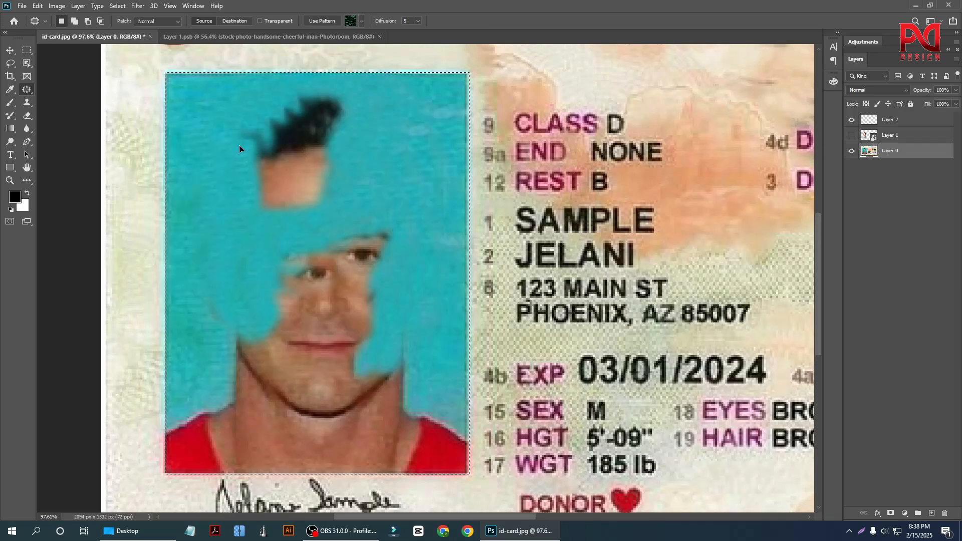
drag(239, 146, 244, 199)
key(ctrl+z)
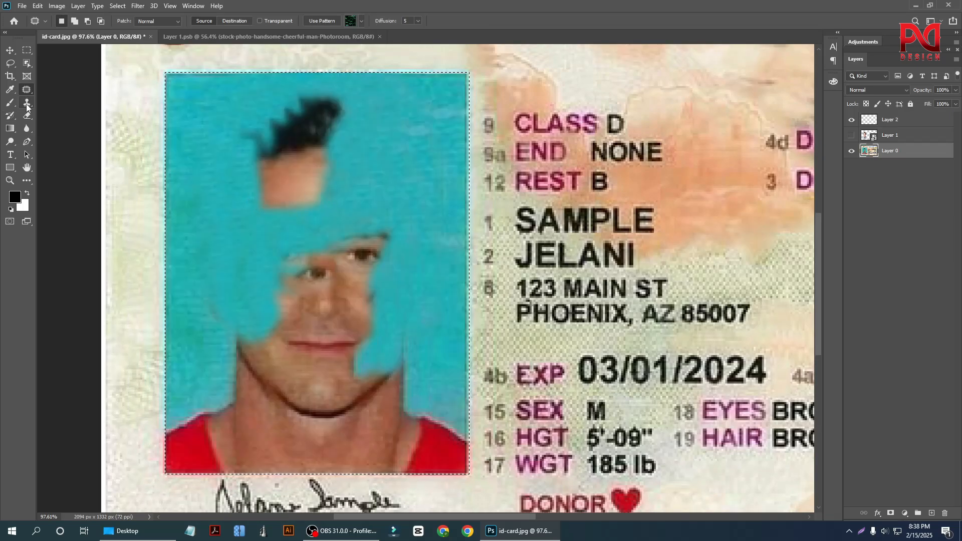
Return to the Clone Stamp tool and clone the backdrop over the rest of the forehead skin.
key(s)
scroll(321, 205, up, 1)
alt+click(377, 192)
mouse_move(322, 176)
mouse_down()
mouse_move(314, 212)
mouse_move(265, 213)
mouse_move(287, 192)
mouse_move(259, 199)
mouse_move(319, 181)
mouse_move(274, 186)
mouse_up()
alt+click(391, 183)
alt+click(335, 197)
alt+click(350, 210)
alt+click(361, 191)
alt+click(350, 219)
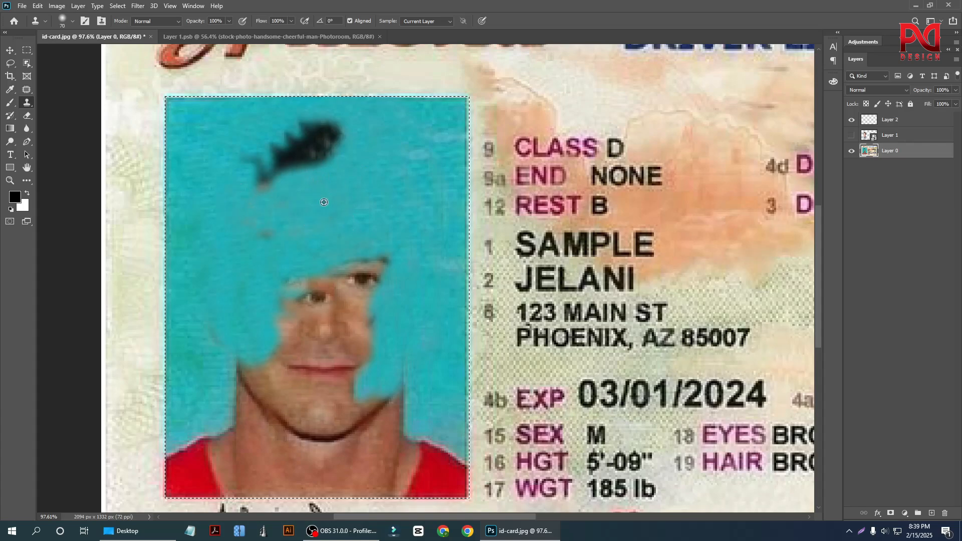
drag(245, 230, 273, 232)
Clone the backdrop over the lower right part of the leftover dark hair patch.
scroll(369, 153, up, 1)
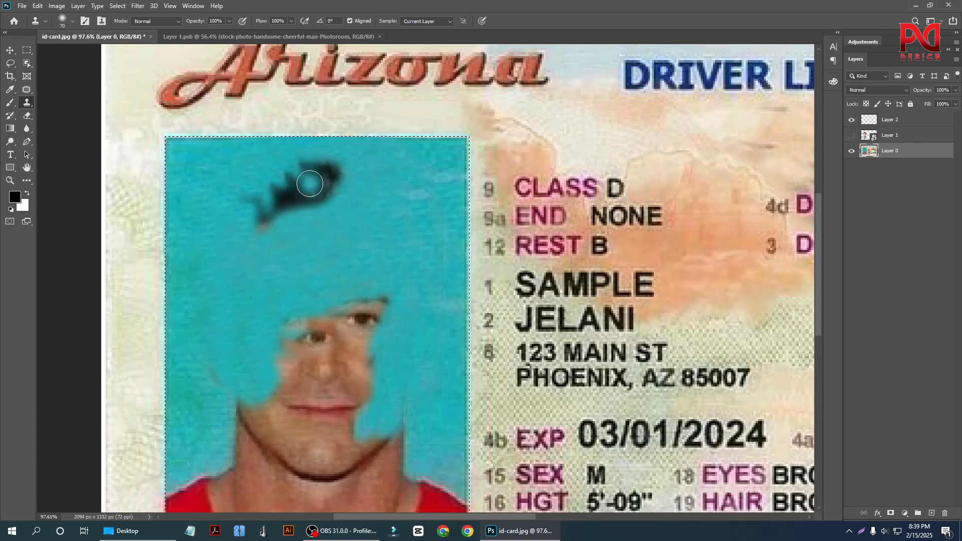
scroll(307, 183, up, 3)
alt+click(381, 166)
drag(357, 160, 287, 204)
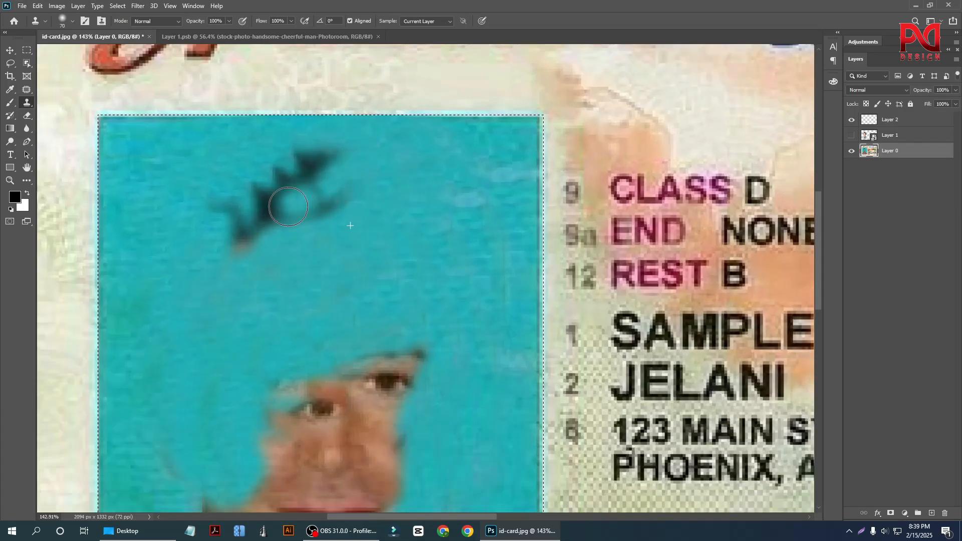
alt+click(404, 186)
mouse_move(372, 170)
mouse_down()
mouse_move(328, 201)
mouse_move(302, 206)
mouse_up()
alt+click(410, 179)
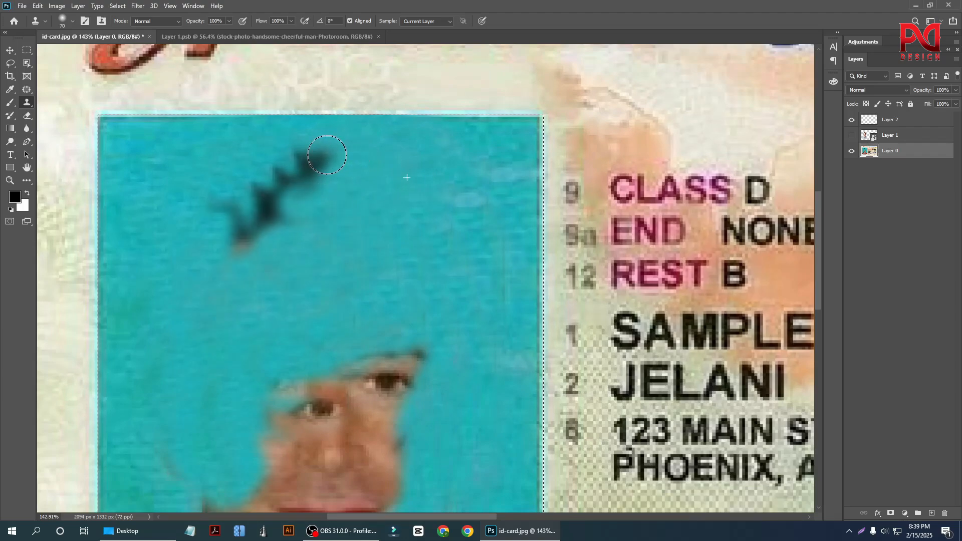
Cover the last dark hair remnants above the forehead with cloned backdrop.
drag(328, 157, 284, 200)
alt+click(416, 180)
mouse_move(326, 175)
mouse_down()
mouse_move(277, 189)
mouse_move(247, 252)
mouse_up()
alt+click(415, 197)
alt+click(433, 216)
click(291, 213)
Clone the backdrop over the portrait's right eye and eyebrow.
scroll(277, 220, down, 4)
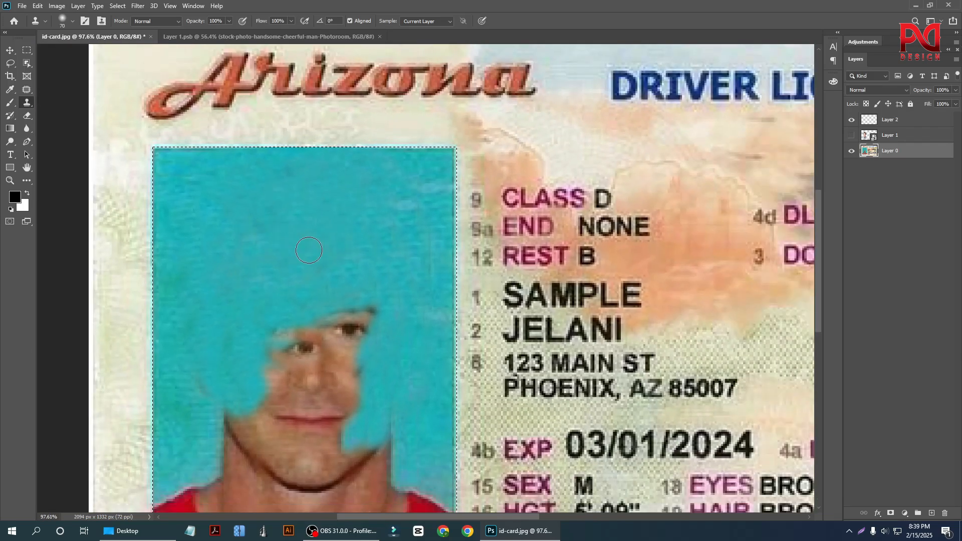
scroll(332, 253, down, 3)
scroll(332, 253, down, 2)
scroll(335, 235, up, 2)
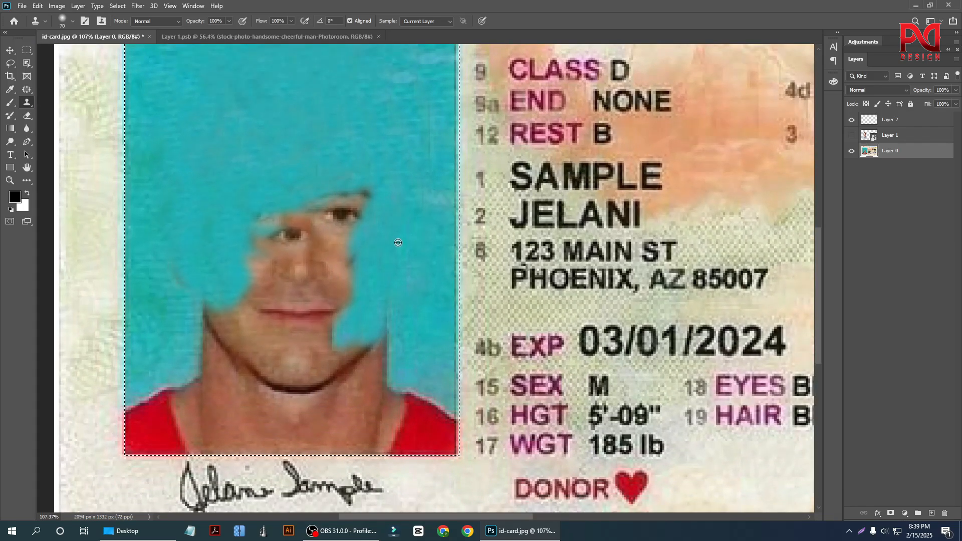
drag(339, 215, 310, 220)
alt+click(402, 210)
drag(354, 196, 249, 224)
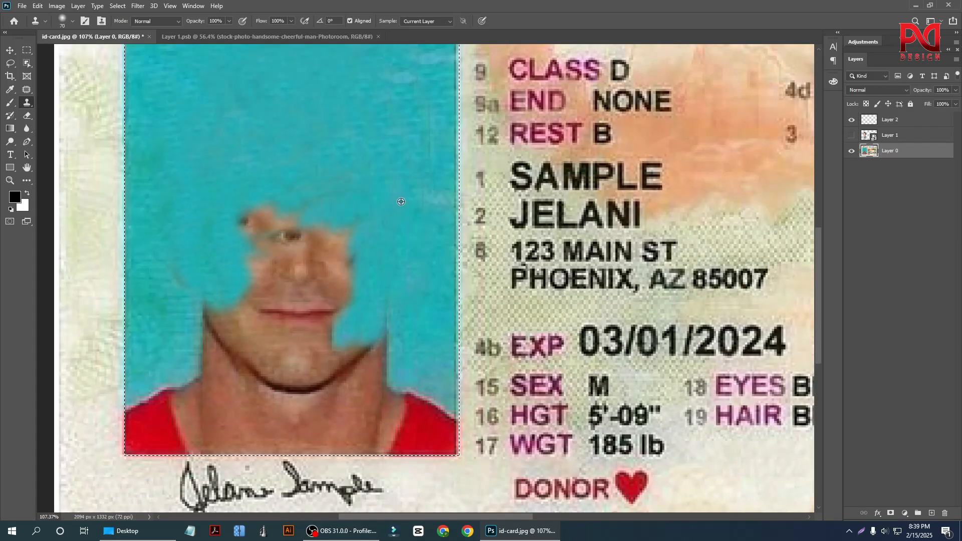
Clone the backdrop over the right side of the nose and the inner cheek, down to the mouth corner.
alt+click(400, 200)
mouse_move(329, 228)
mouse_down()
mouse_move(363, 244)
mouse_move(372, 215)
mouse_move(356, 266)
mouse_move(328, 234)
mouse_move(344, 304)
mouse_move(307, 235)
mouse_move(319, 317)
mouse_up()
click(363, 245)
key(ctrl+z)
alt+click(397, 161)
alt+click(407, 204)
alt+click(377, 234)
alt+click(384, 225)
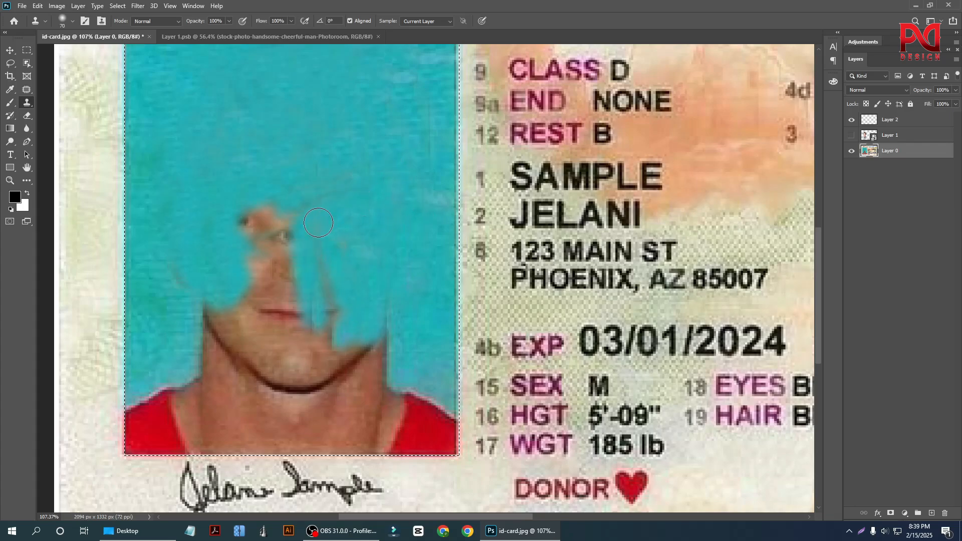
drag(322, 219, 335, 314)
Clone the backdrop over the portrait's left eye and the bridge of the nose.
scroll(386, 230, down, 2)
scroll(173, 302, up, 2)
alt+click(233, 226)
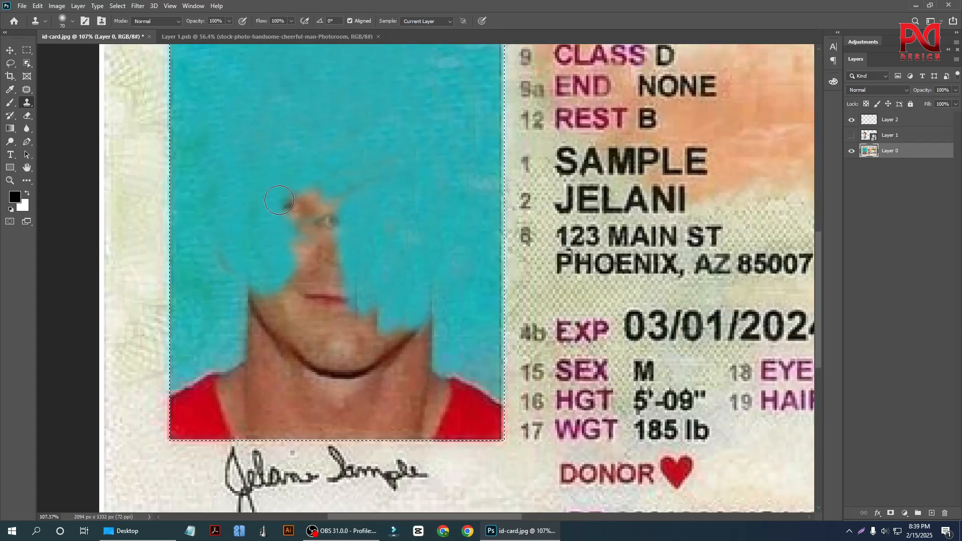
mouse_move(284, 201)
mouse_down()
mouse_move(322, 207)
mouse_move(321, 273)
mouse_up()
alt+click(264, 208)
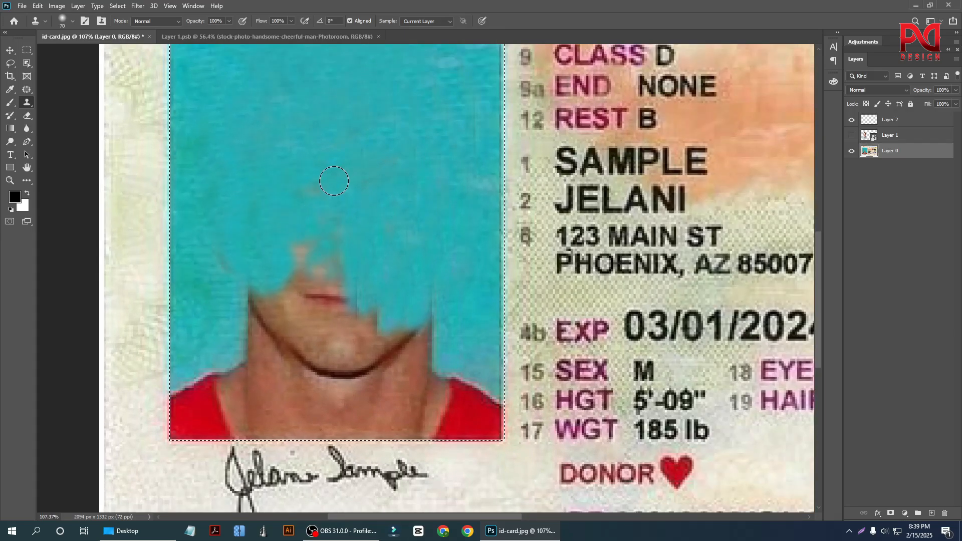
Clone the backdrop over the red shirt and shoulder at the portrait's lower left corner, up to the neck.
scroll(334, 180, down, 2)
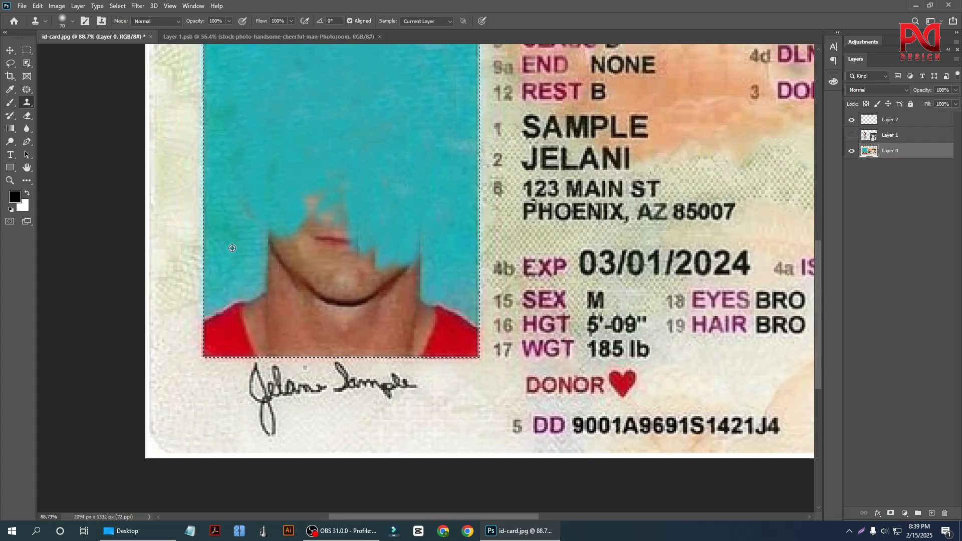
mouse_move(232, 248)
mouse_down()
mouse_move(228, 308)
mouse_move(227, 257)
mouse_up()
drag(212, 339, 220, 321)
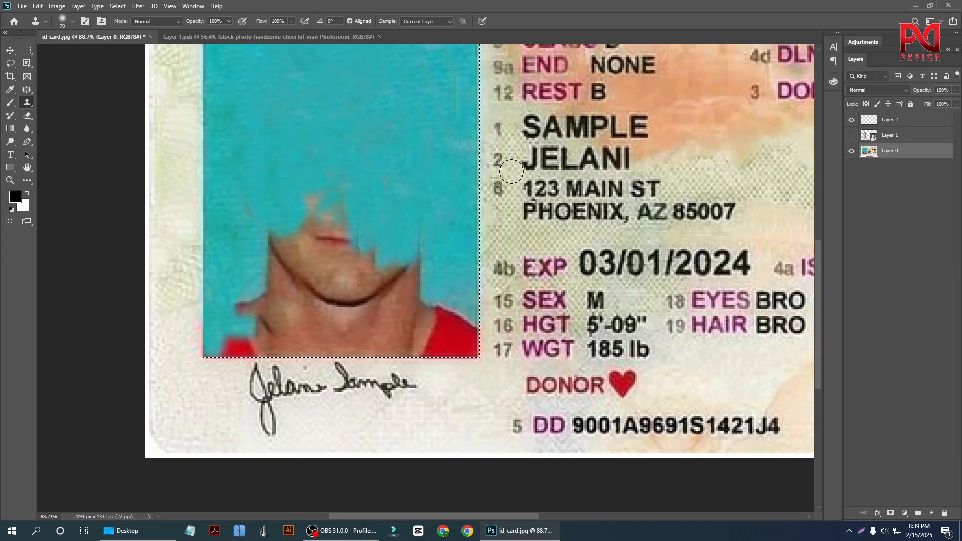
scroll(401, 265, down, 1)
scroll(216, 275, up, 2)
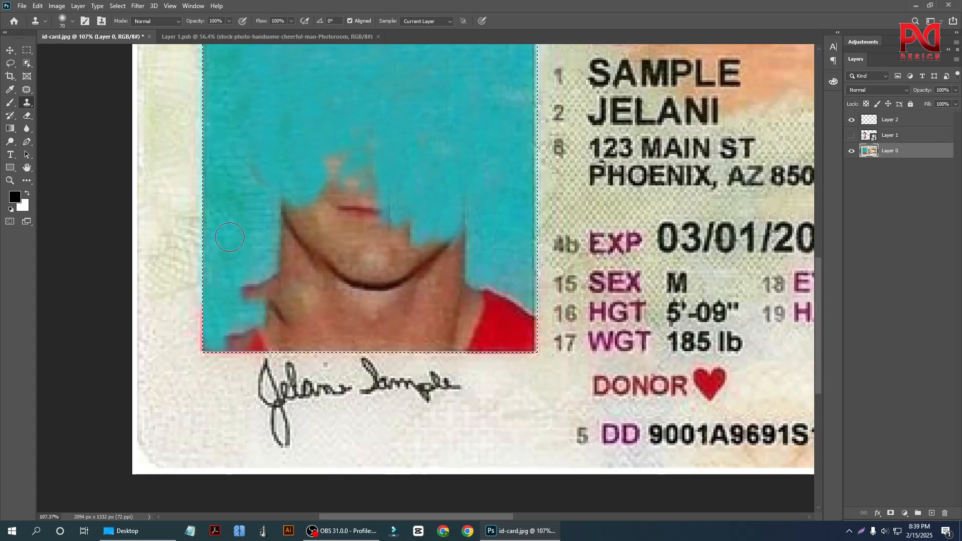
alt+click(224, 225)
mouse_move(251, 289)
mouse_down()
mouse_move(268, 278)
mouse_move(266, 298)
mouse_up()
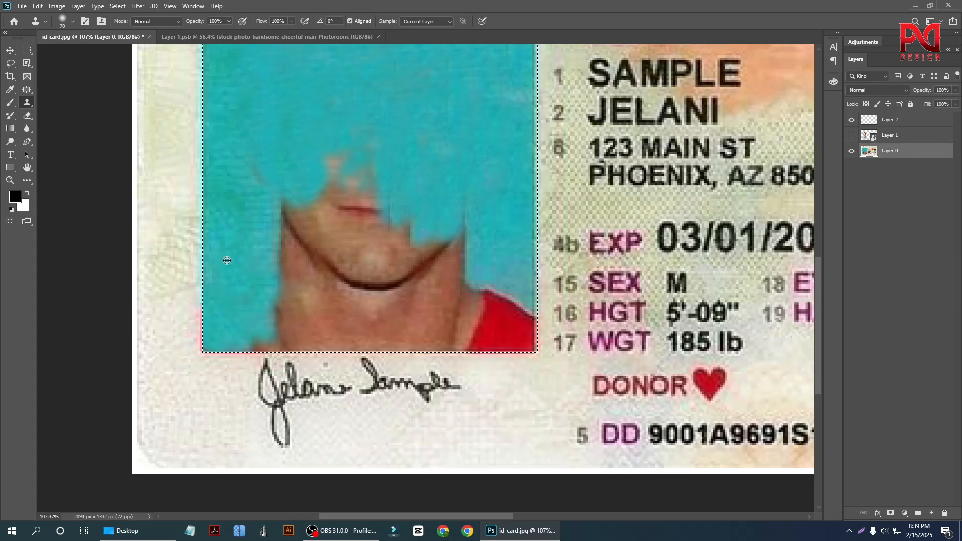
drag(272, 307, 300, 311)
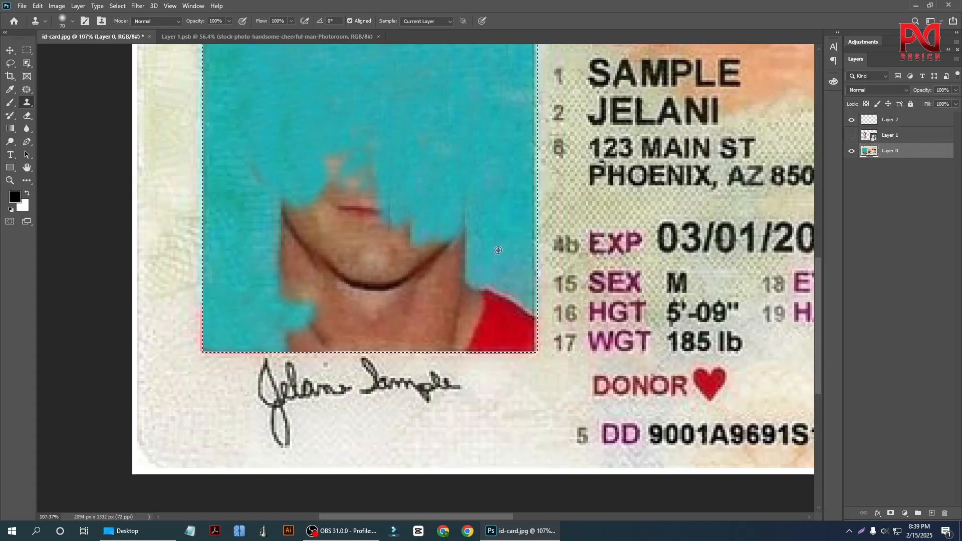
Clone the backdrop over the red shirt and shoulder at the portrait's lower right corner.
alt+click(498, 250)
drag(498, 307, 523, 262)
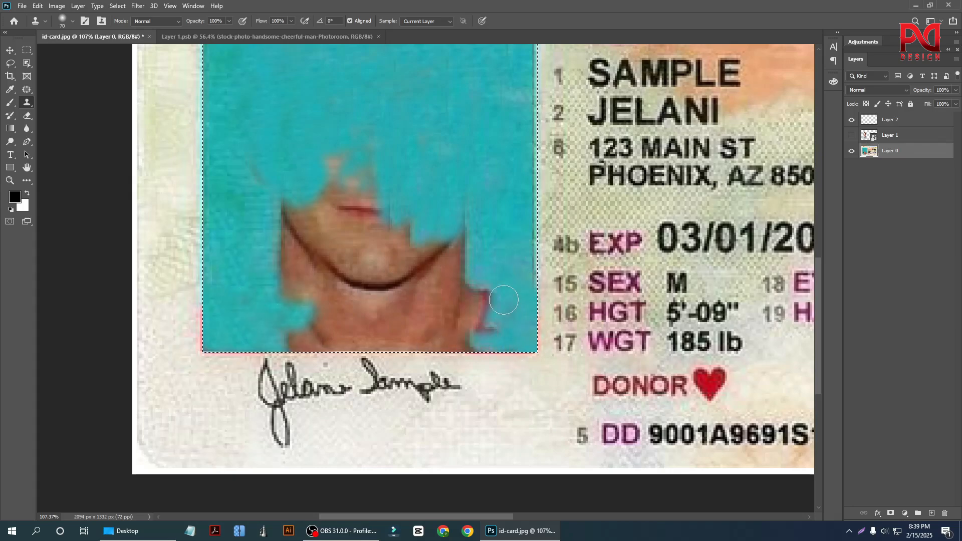
alt+click(516, 252)
drag(484, 288, 479, 339)
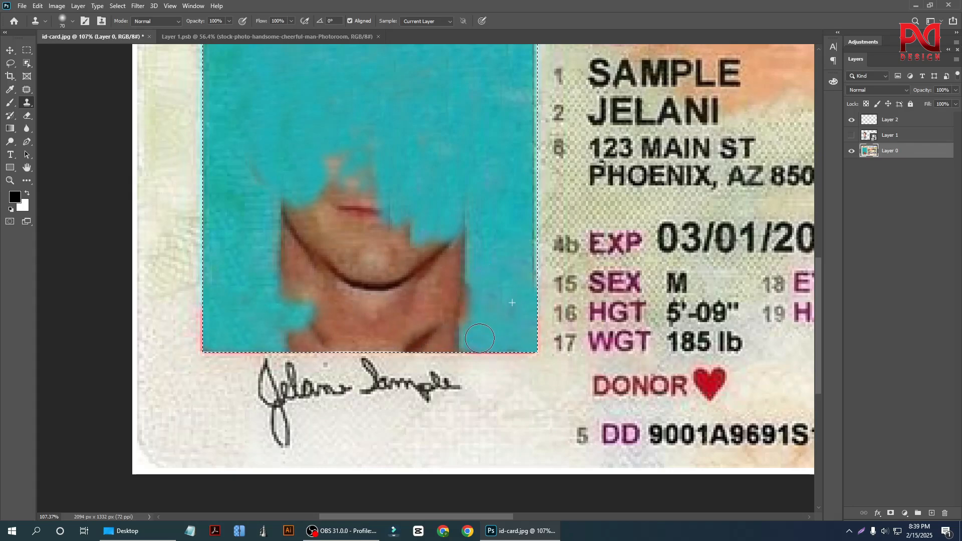
Clone the backdrop over the lower right side of the portrait's neck and across the base of the throat.
drag(491, 269, 431, 302)
alt+click(501, 291)
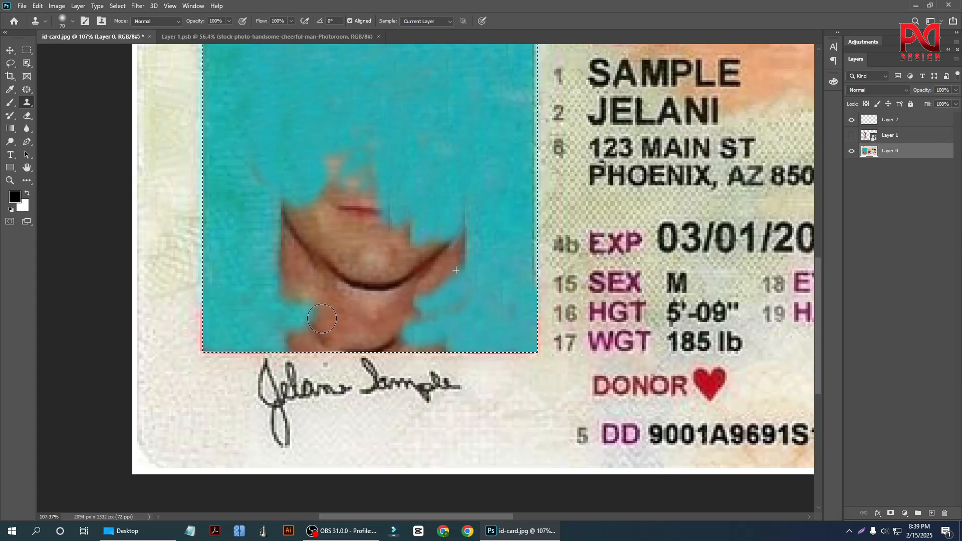
drag(322, 318, 370, 329)
Clone the backdrop over the right side of the jaw and the upper neck, down to the cleaned shoulder area.
alt+click(487, 264)
mouse_move(468, 210)
mouse_down()
mouse_move(438, 289)
mouse_move(467, 261)
mouse_up()
alt+click(496, 224)
alt+click(482, 188)
drag(425, 238, 416, 303)
alt+click(465, 199)
drag(432, 260, 435, 281)
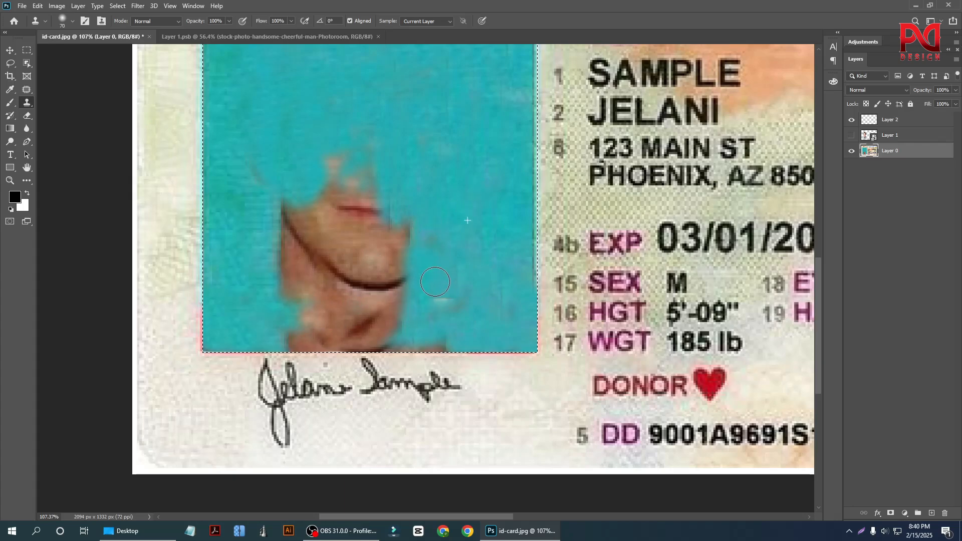
Clone the backdrop across the middle of the neck, from the cleaned right side toward the left.
scroll(436, 281, up, 2)
scroll(445, 278, down, 3)
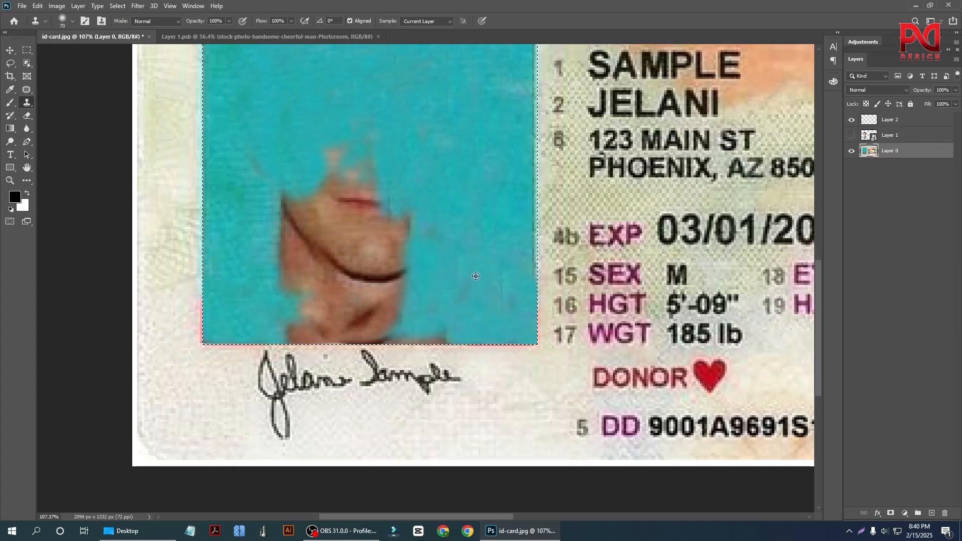
alt+click(476, 276)
drag(416, 323, 324, 309)
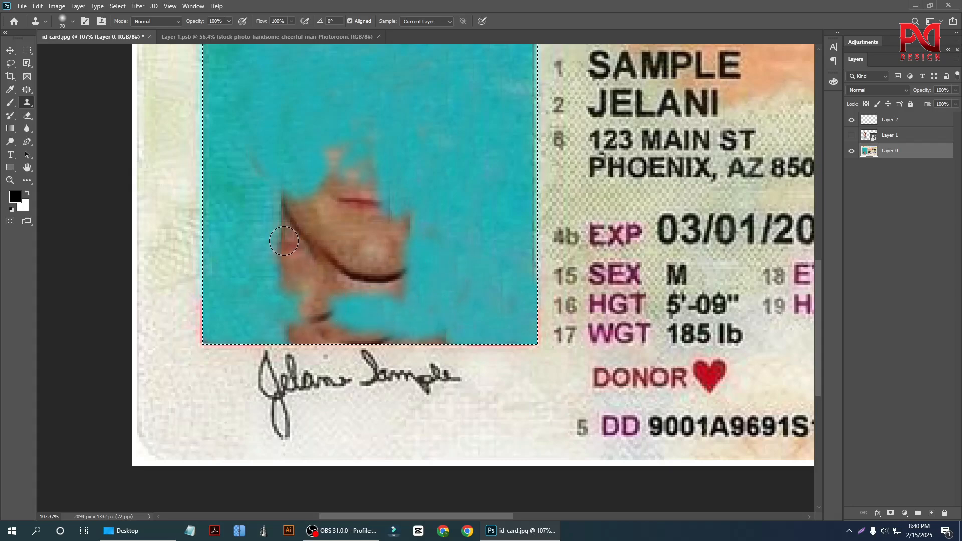
Clone the backdrop over the left side of the neck and the strip under the chin.
alt+click(262, 244)
mouse_move(275, 261)
mouse_down()
mouse_move(355, 310)
mouse_move(395, 314)
mouse_move(364, 309)
mouse_up()
alt+click(278, 243)
alt+click(263, 262)
alt+click(466, 302)
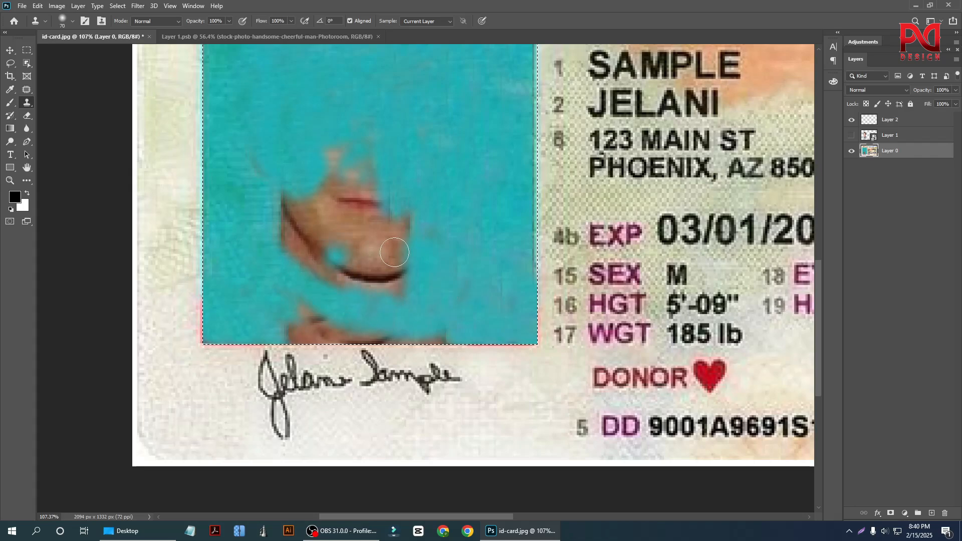
Clone the backdrop over the collar remnants along the portrait's lower edge, undoing a stray dab beside the jaw.
scroll(466, 280, down, 1)
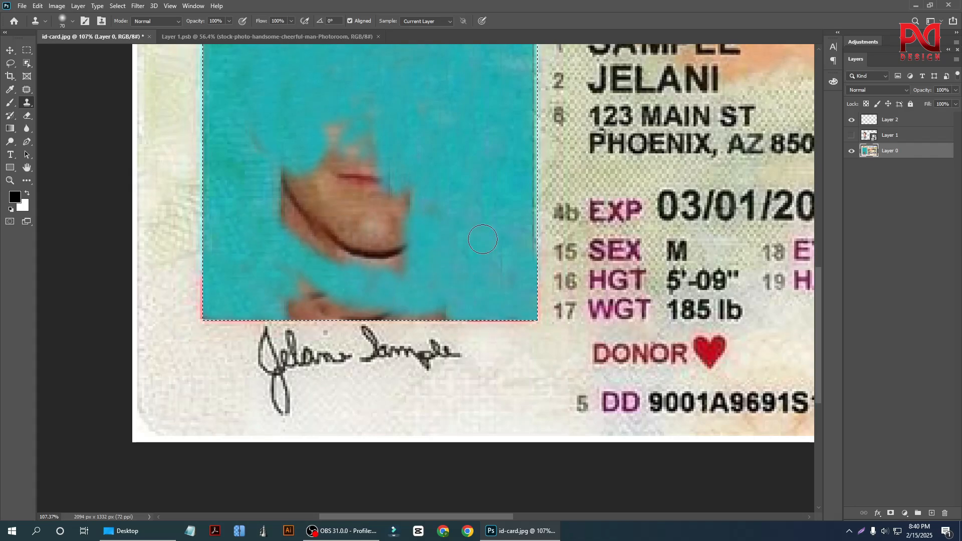
alt+click(471, 312)
mouse_move(457, 316)
mouse_down()
mouse_move(310, 296)
mouse_move(334, 300)
mouse_up()
alt+click(473, 275)
alt+click(268, 219)
key(ctrl+z)
alt+click(246, 223)
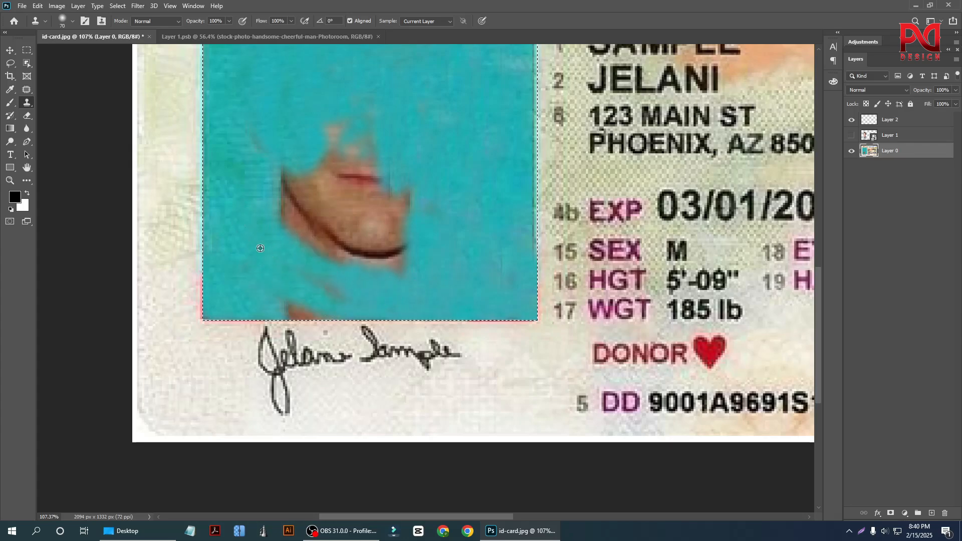
Clone the backdrop over the last skin patches of the lower neck, left of centre at the portrait's bottom edge.
alt+click(260, 248)
drag(300, 274, 365, 297)
alt+click(254, 250)
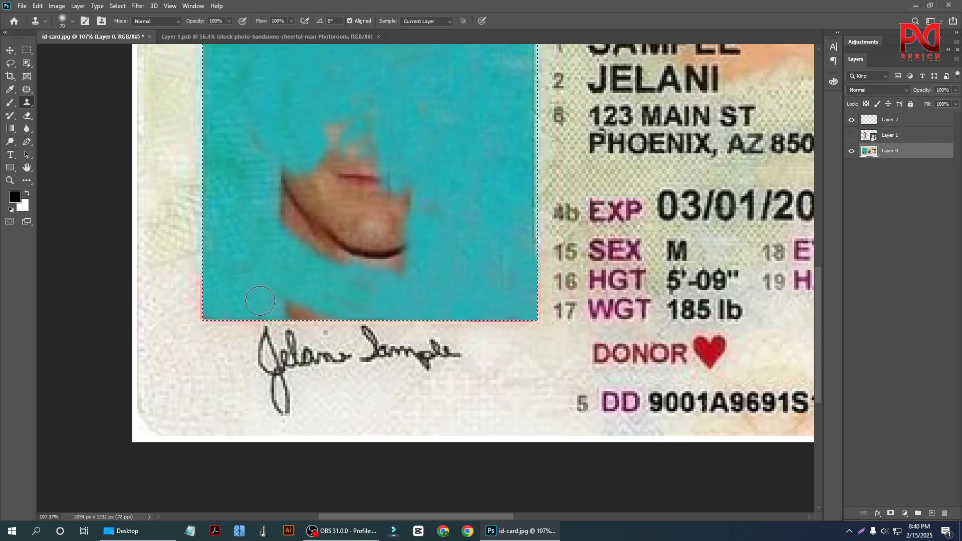
mouse_move(281, 311)
mouse_down()
mouse_move(330, 322)
mouse_move(346, 300)
mouse_move(369, 296)
mouse_up()
alt+click(258, 277)
scroll(368, 291, up, 1)
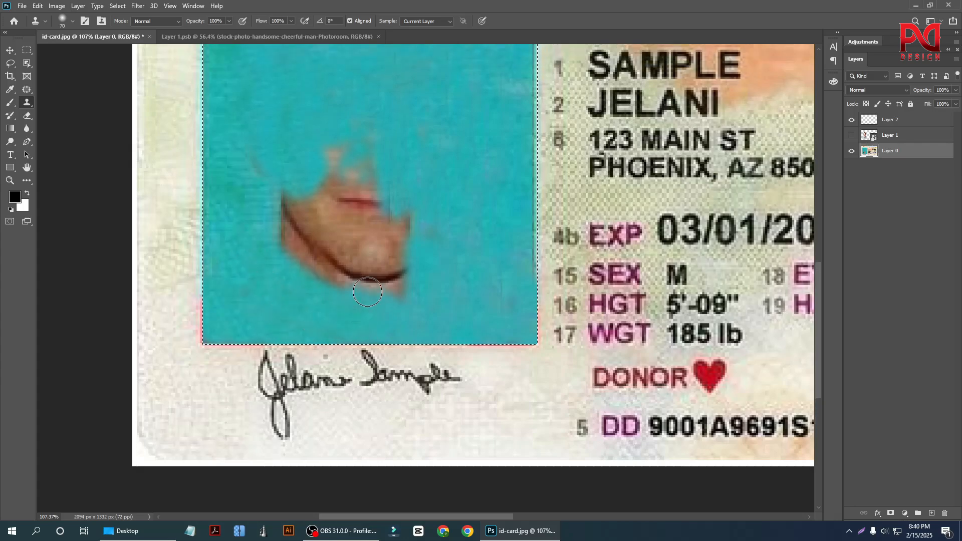
Clone the backdrop over the cheek beside the right mouth corner and over the left cheek and jaw edge.
scroll(367, 292, up, 1)
drag(416, 231, 393, 263)
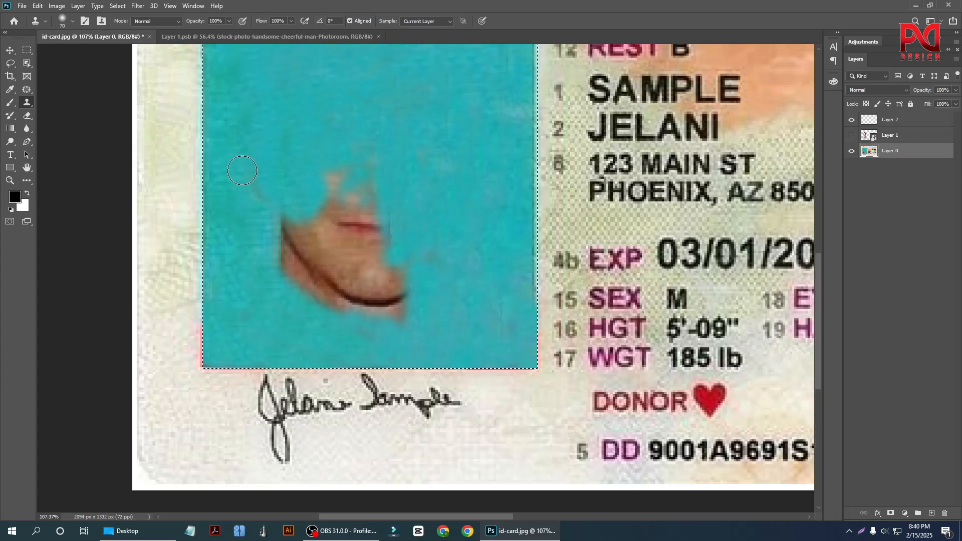
alt+click(255, 132)
drag(276, 203, 290, 267)
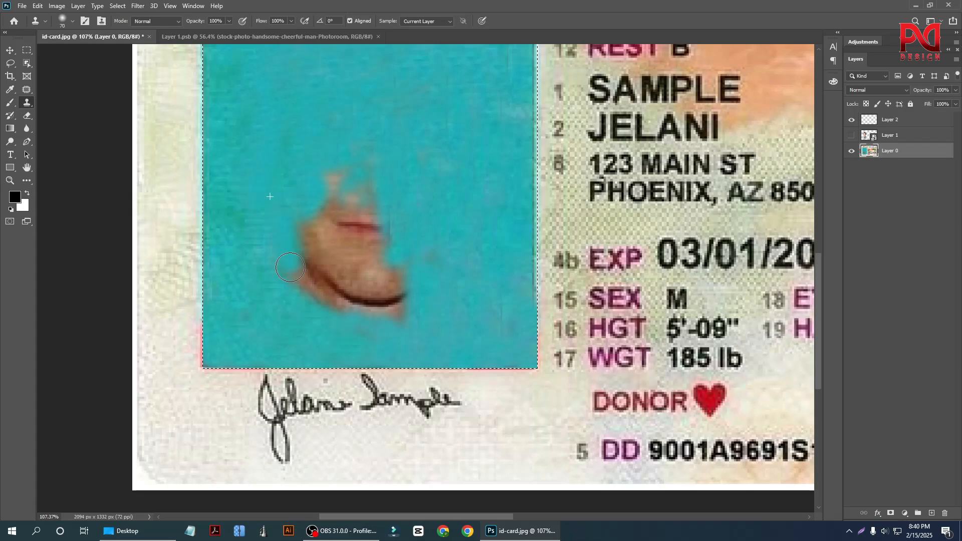
alt+click(269, 183)
mouse_move(301, 218)
mouse_down()
mouse_move(304, 278)
mouse_move(313, 285)
mouse_up()
alt+click(276, 189)
scroll(327, 246, down, 1)
scroll(296, 258, up, 1)
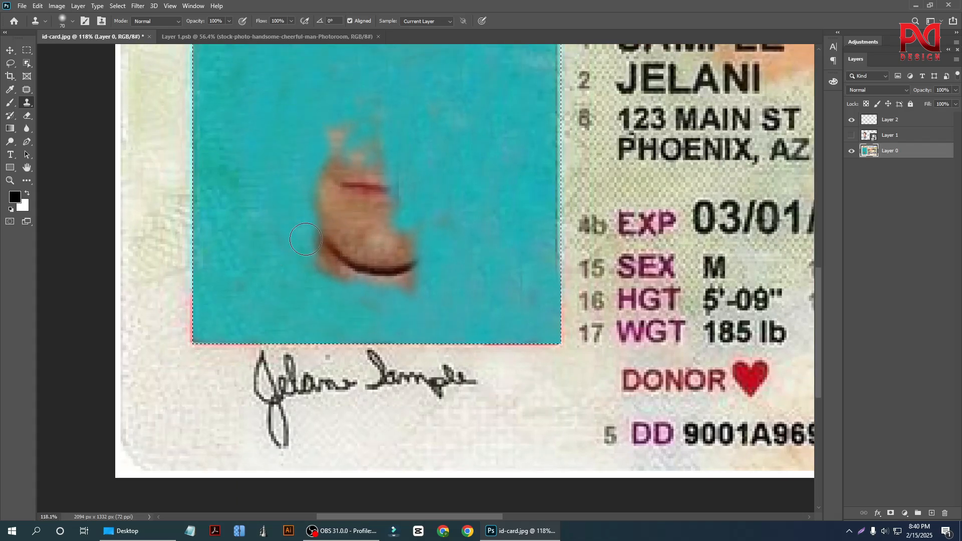
Clone the backdrop over the dark line under the chin and the lower left side of the jaw.
mouse_move(305, 239)
mouse_down()
mouse_move(344, 278)
mouse_move(386, 274)
mouse_up()
alt+click(287, 235)
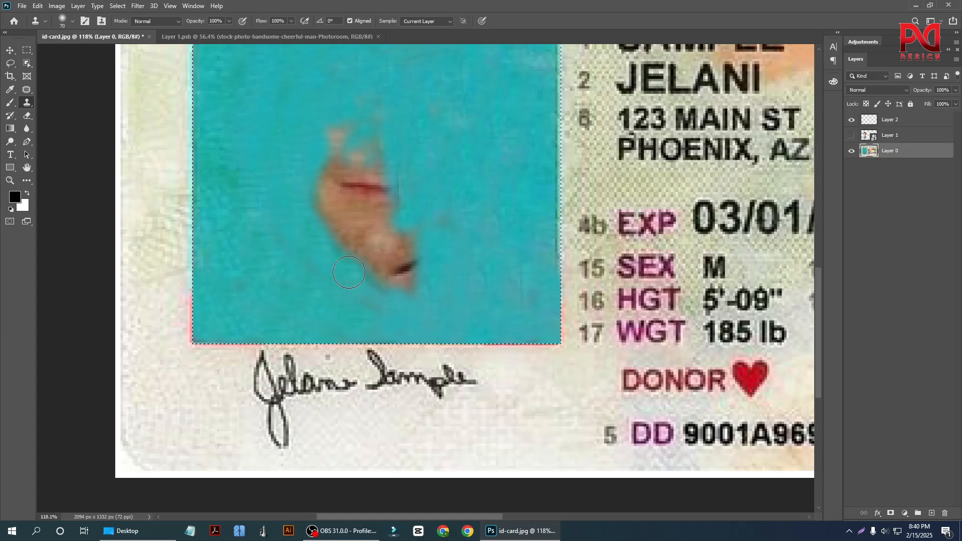
alt+click(298, 266)
drag(307, 203, 343, 244)
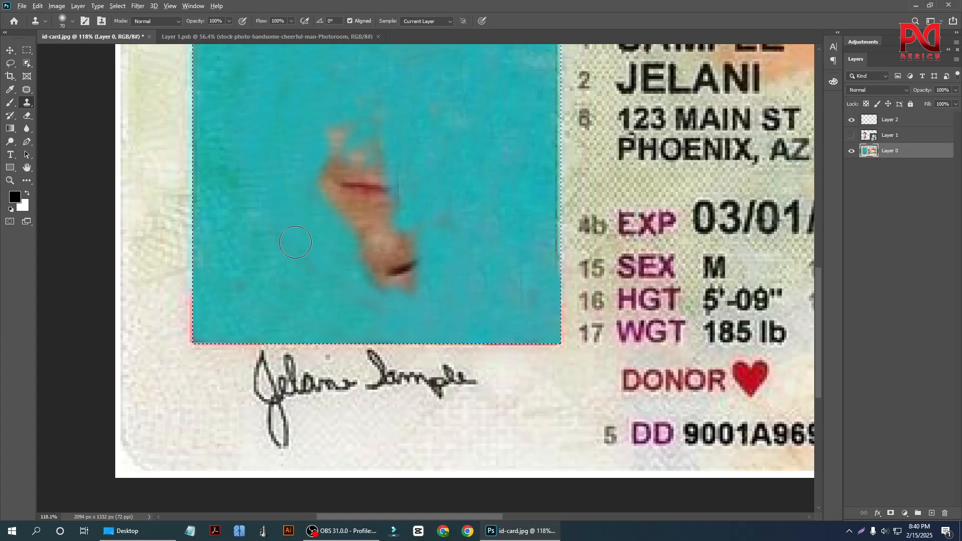
Clone the backdrop over the chin and the remaining dark shadow at its lower right.
scroll(467, 278, up, 1)
alt+click(483, 265)
mouse_move(436, 246)
mouse_down()
mouse_move(384, 269)
mouse_move(349, 262)
mouse_up()
alt+click(486, 254)
mouse_move(435, 275)
mouse_down()
mouse_move(398, 294)
mouse_move(356, 281)
mouse_up()
alt+click(265, 240)
Clone the backdrop over the mouth and the skin between the lips and the chin.
scroll(284, 232, up, 1)
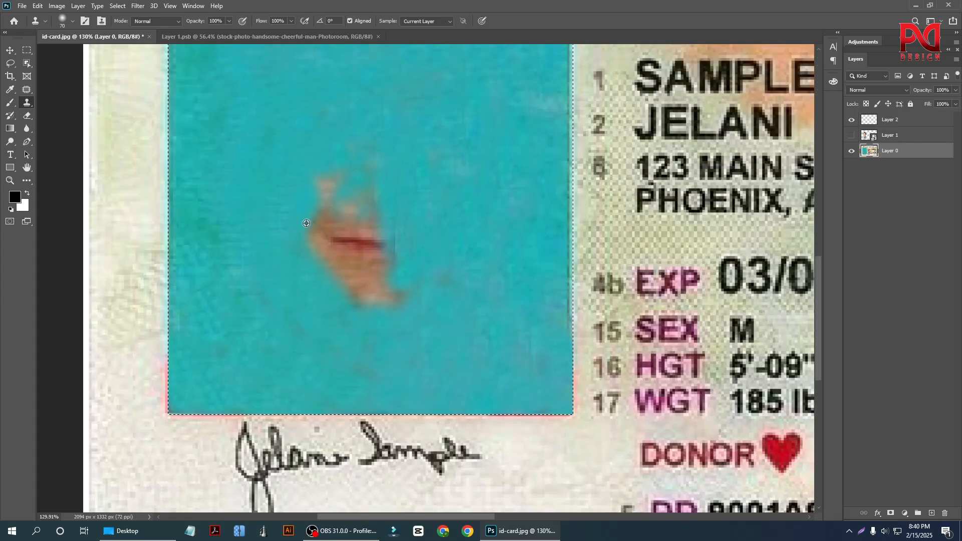
mouse_move(323, 230)
mouse_down()
mouse_move(360, 234)
mouse_move(356, 256)
mouse_move(378, 225)
mouse_move(374, 253)
mouse_move(395, 265)
mouse_move(400, 291)
mouse_up()
alt+click(252, 251)
drag(347, 273, 372, 311)
alt+click(443, 244)
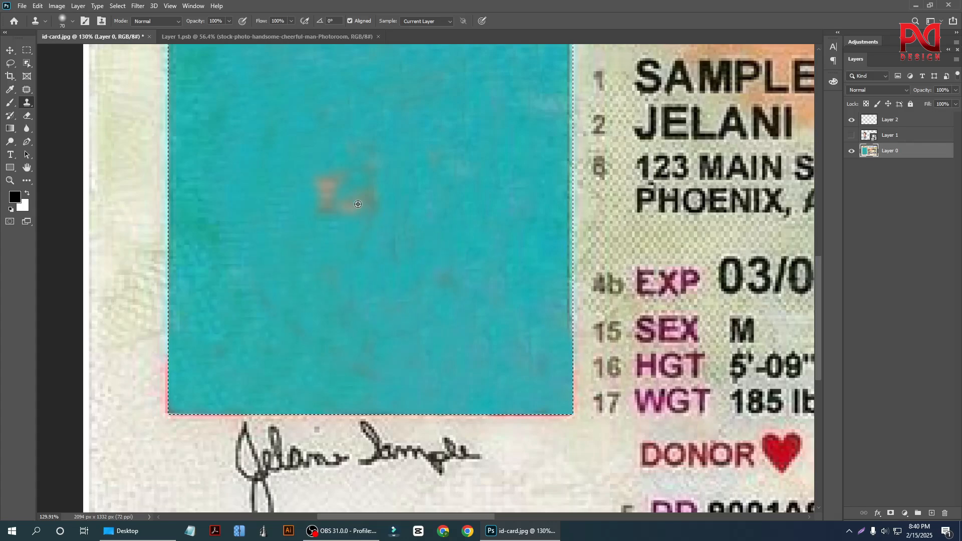
Clone the backdrop over the last nose remnants and deselect the portrait area.
mouse_move(347, 202)
mouse_down()
mouse_move(295, 202)
mouse_move(390, 171)
mouse_move(368, 193)
mouse_up()
alt+click(292, 174)
alt+click(303, 217)
scroll(336, 232, down, 9)
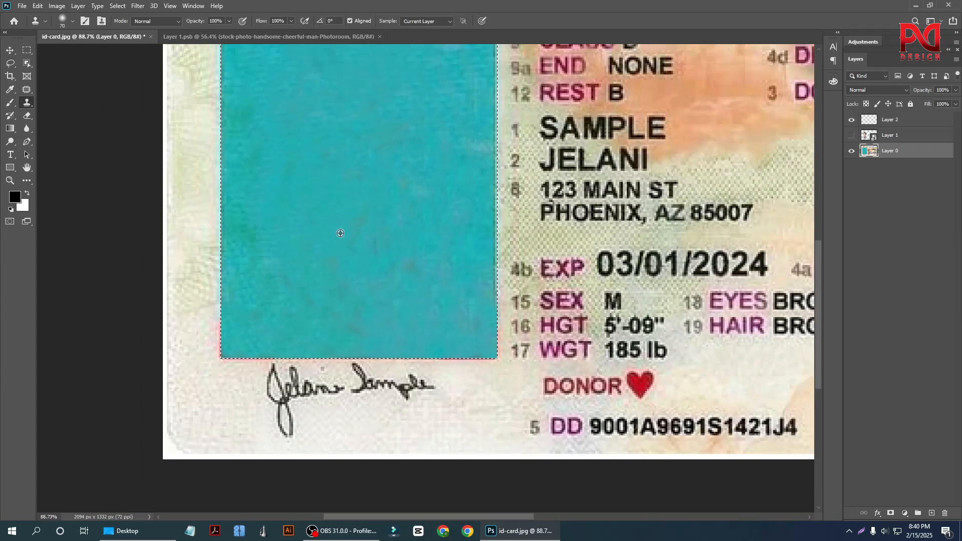
key(v)
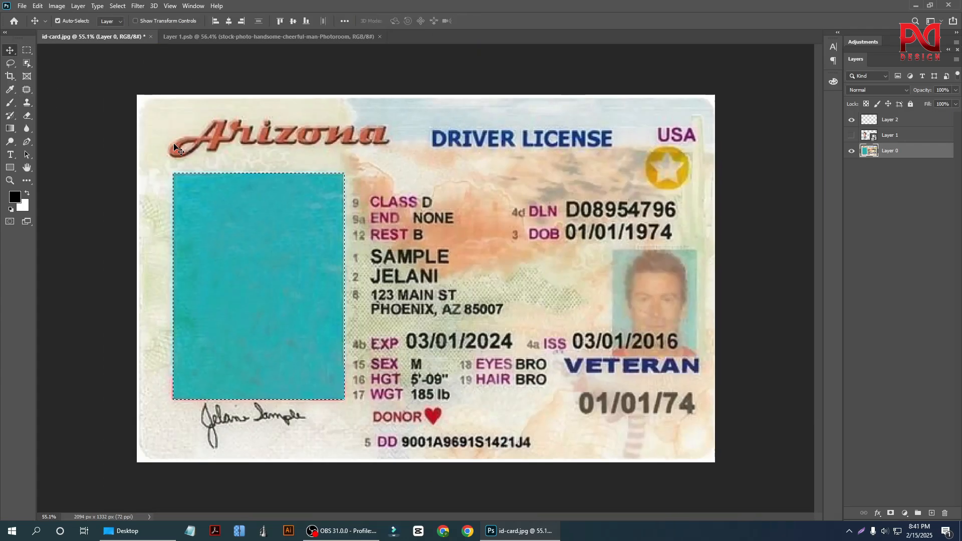
key(ctrl+d)
Examine the cloned teal backdrop on the card for leftover traces of the old portrait.
scroll(359, 263, down, 3)
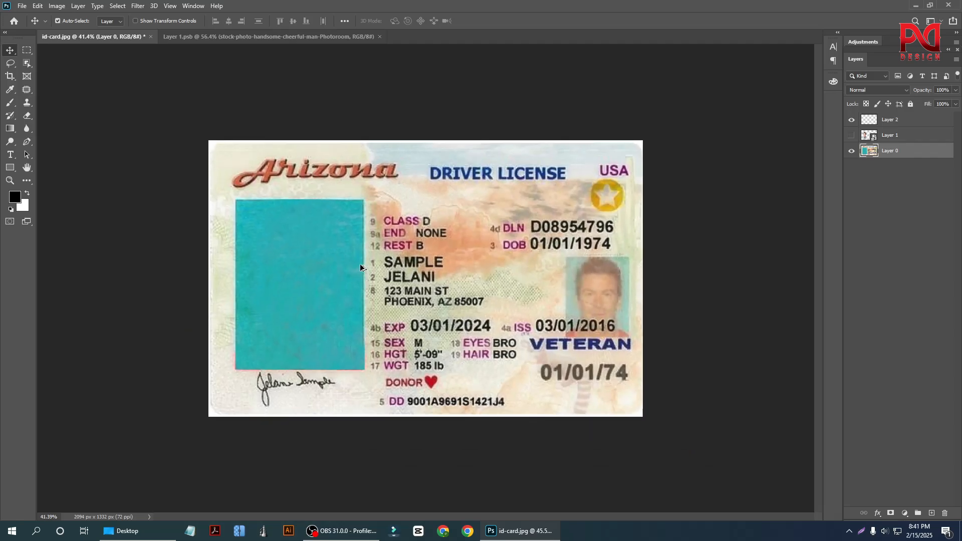
scroll(273, 286, up, 4)
scroll(203, 278, up, 2)
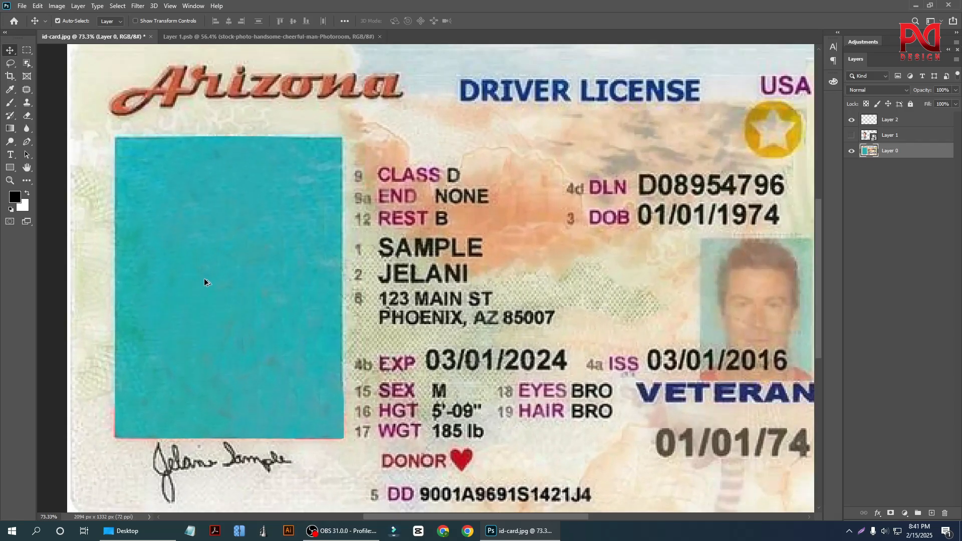
scroll(215, 265, down, 3)
scroll(278, 381, up, 1)
scroll(227, 345, up, 3)
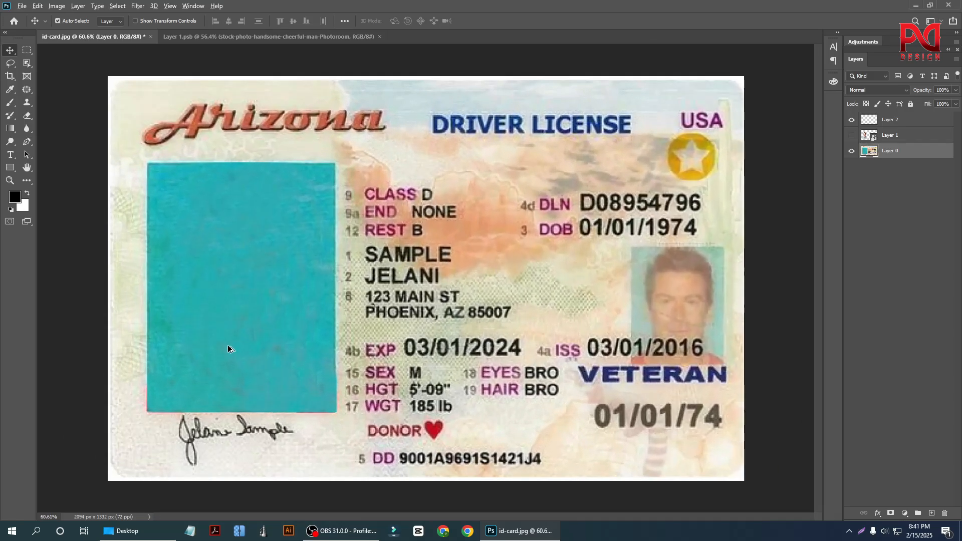
scroll(227, 345, down, 2)
scroll(575, 336, up, 2)
scroll(443, 320, down, 2)
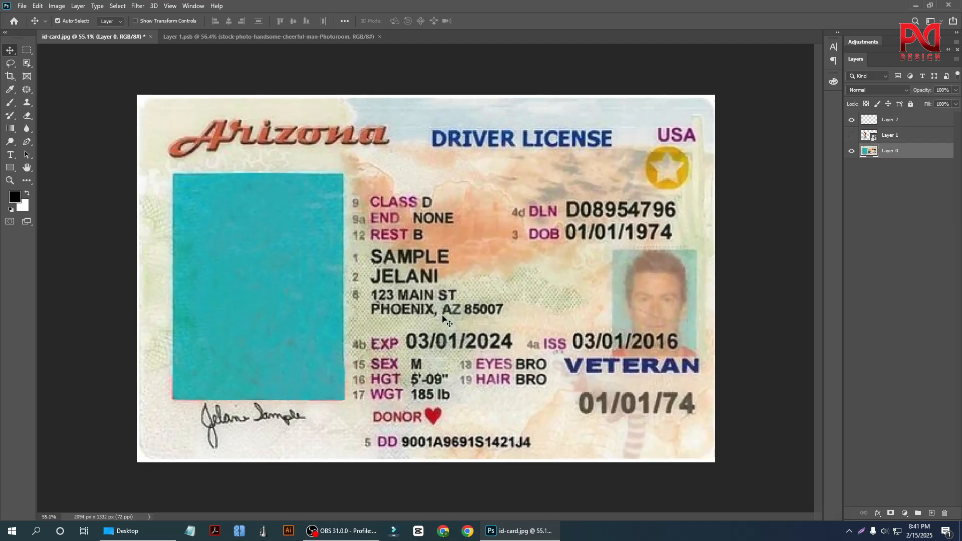
Show Layer 1 with the stock photo and check how it sits on the cleaned backdrop.
click(852, 135)
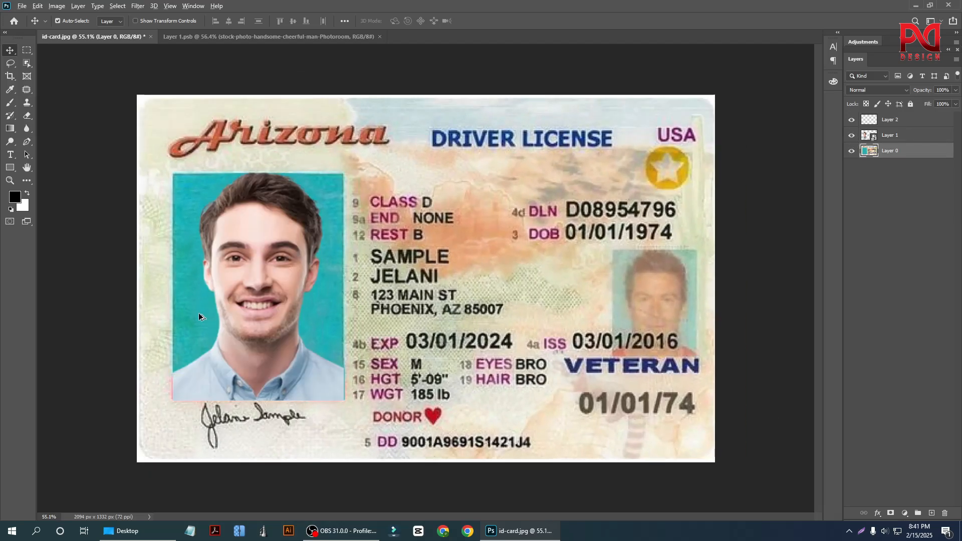
scroll(199, 316, up, 2)
scroll(120, 331, down, 2)
scroll(121, 332, up, 2)
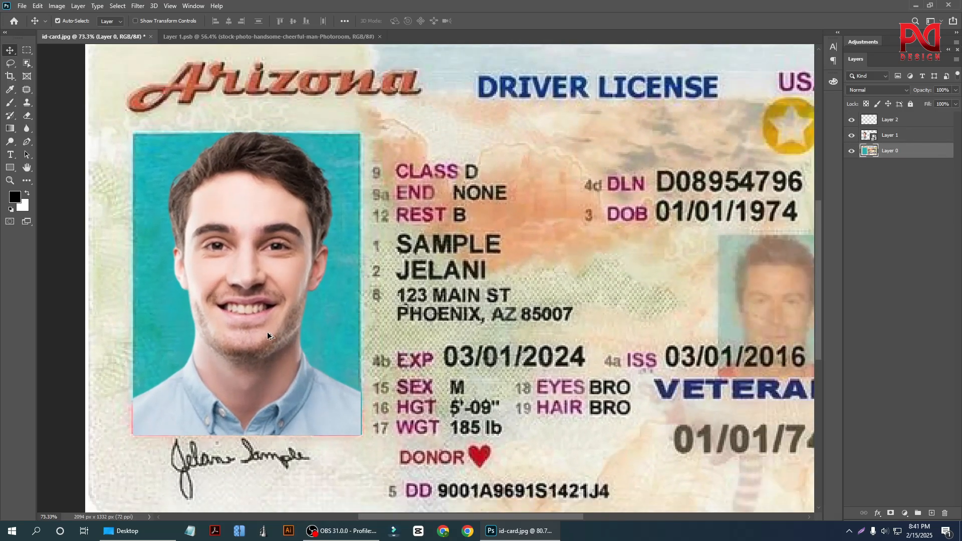
scroll(268, 335, down, 1)
Duplicate the stock photo of Layer 1 onto the middle of the card.
click(204, 275)
scroll(265, 349, down, 2)
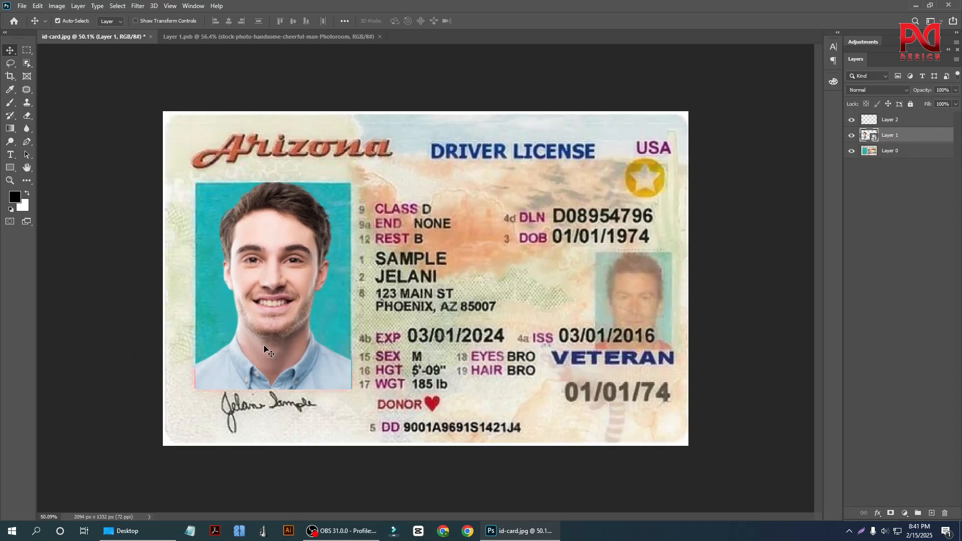
scroll(418, 351, down, 1)
drag(271, 314, 477, 305)
scroll(653, 394, up, 3)
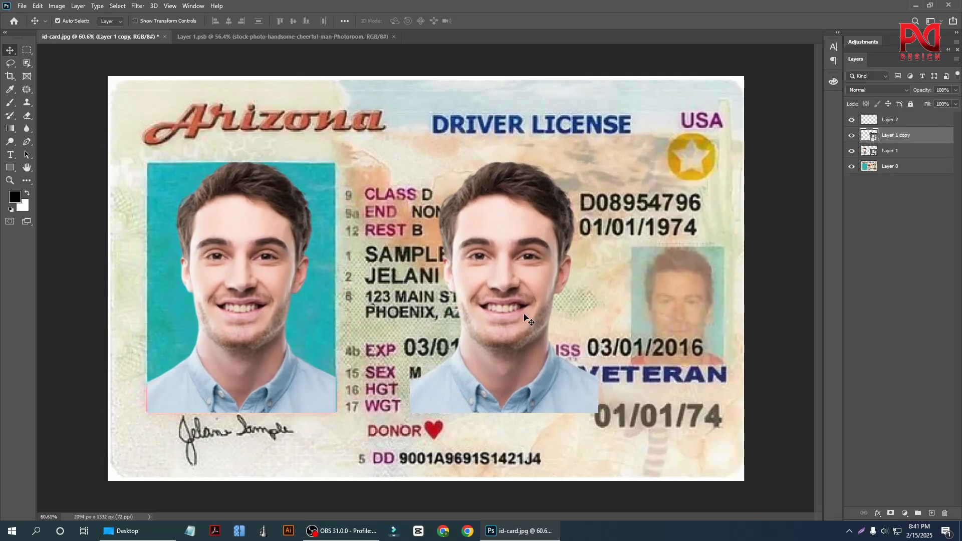
Scale the duplicated stock photo to about 58% and move it over the card's small portrait.
key(ctrl+t)
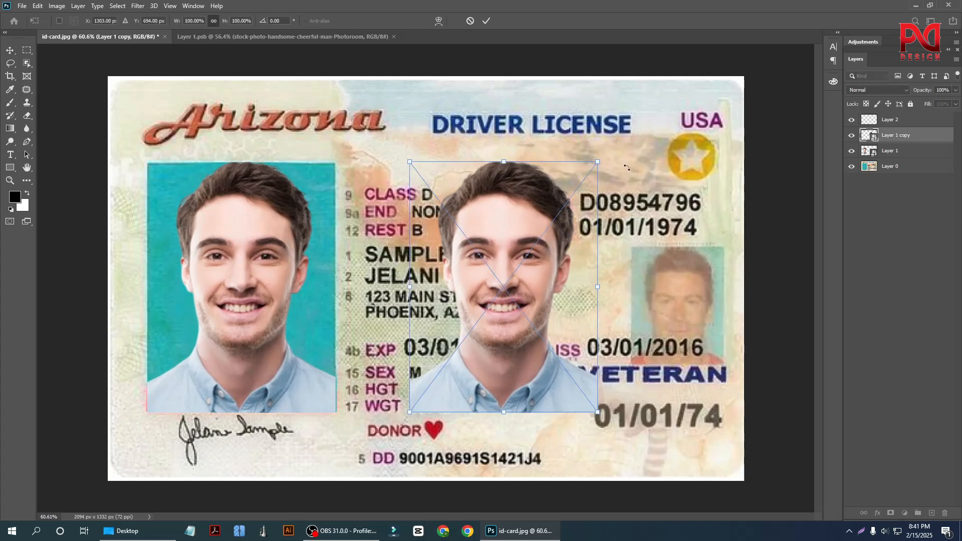
drag(598, 162, 520, 266)
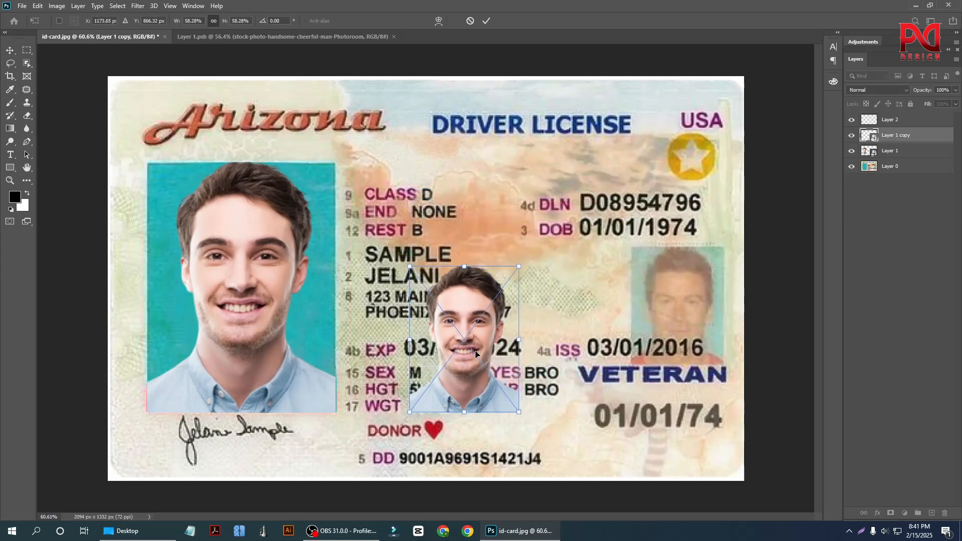
drag(471, 370, 416, 337)
scroll(686, 328, up, 3)
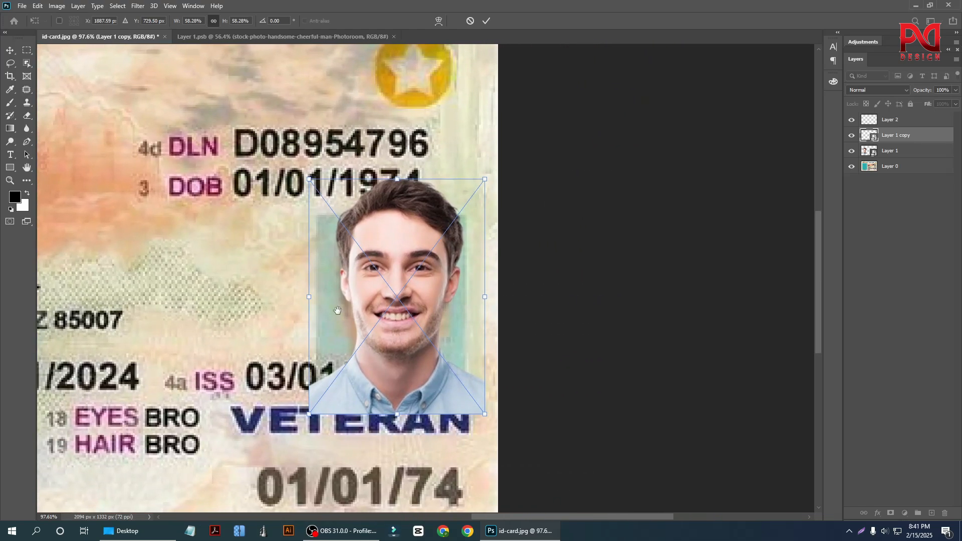
Reduce the duplicated photo's scale to about 51% and place it over the small portrait.
drag(345, 320, 262, 335)
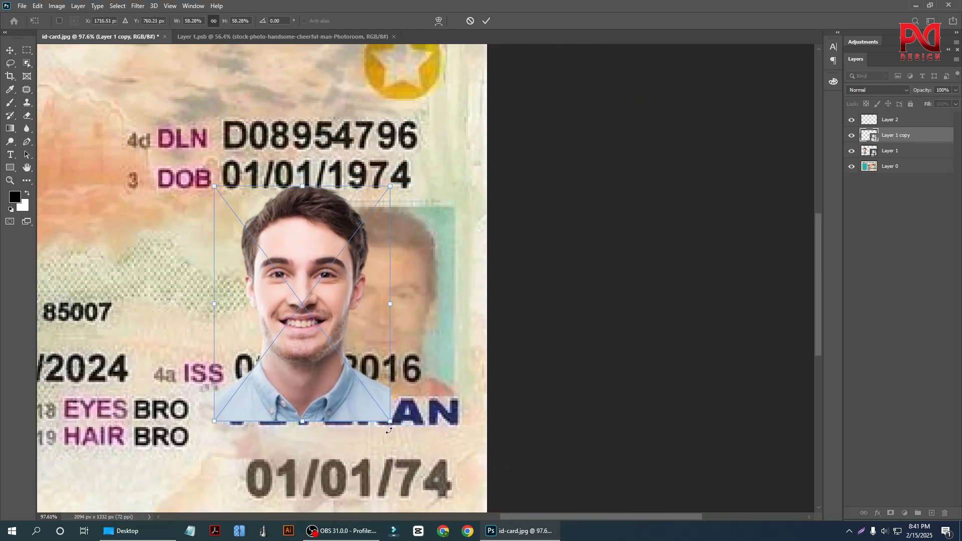
drag(391, 423, 369, 392)
drag(298, 307, 387, 317)
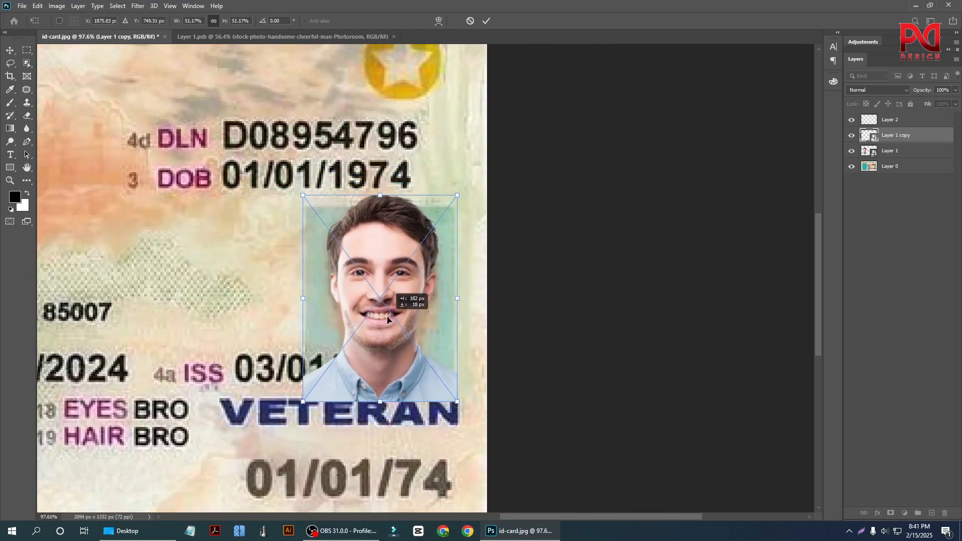
Fine-tune the duplicated stock photo to about 47% scale over the small portrait and apply the transform.
drag(380, 195, 381, 202)
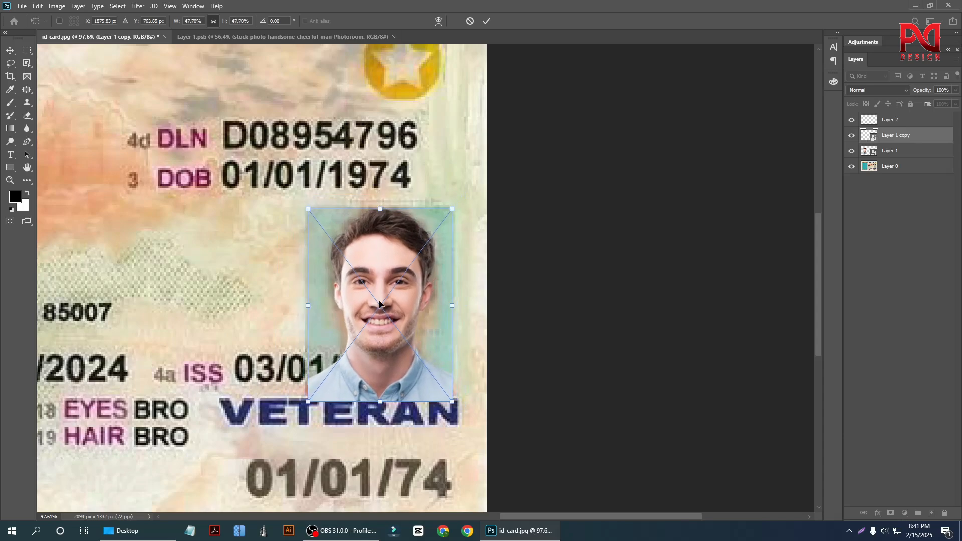
drag(380, 298, 378, 298)
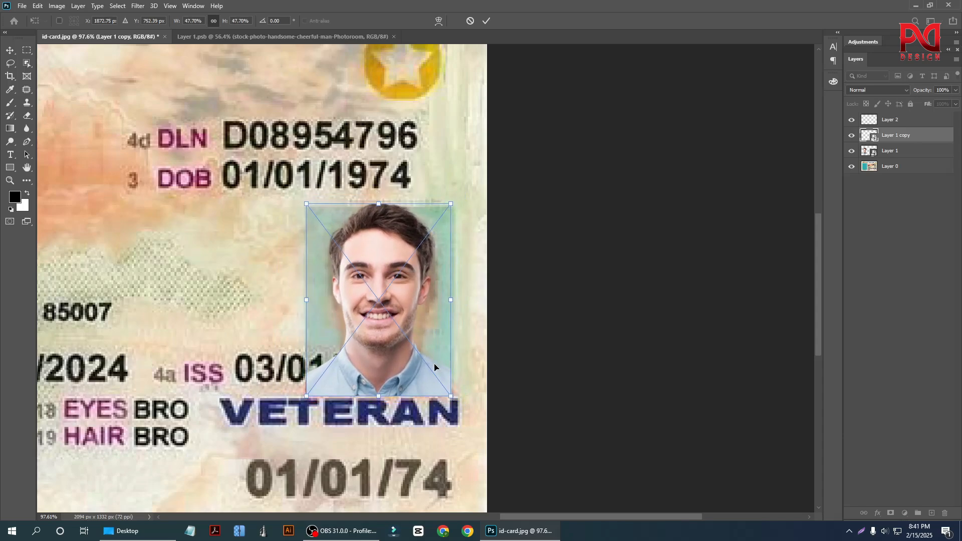
drag(451, 397, 452, 399)
drag(399, 345, 398, 348)
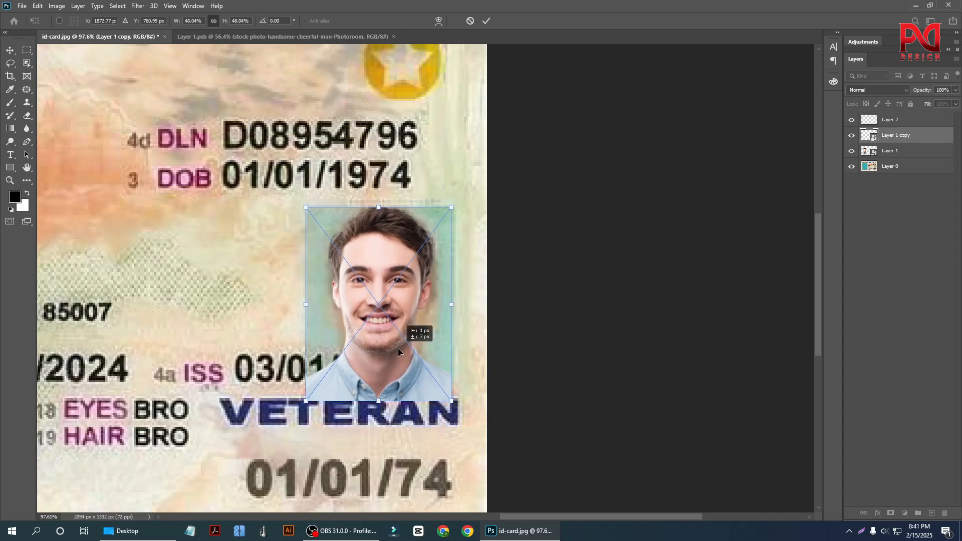
drag(378, 402, 379, 397)
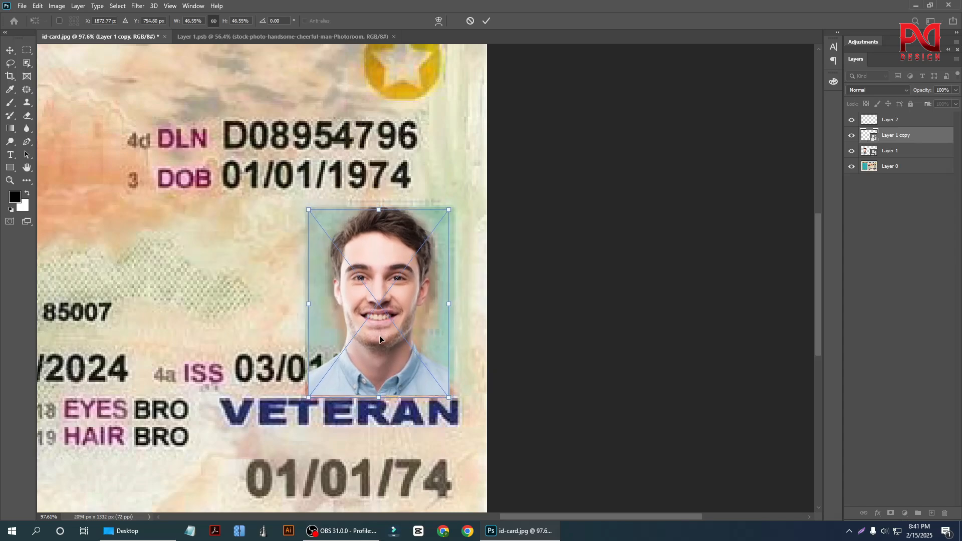
drag(379, 329, 376, 331)
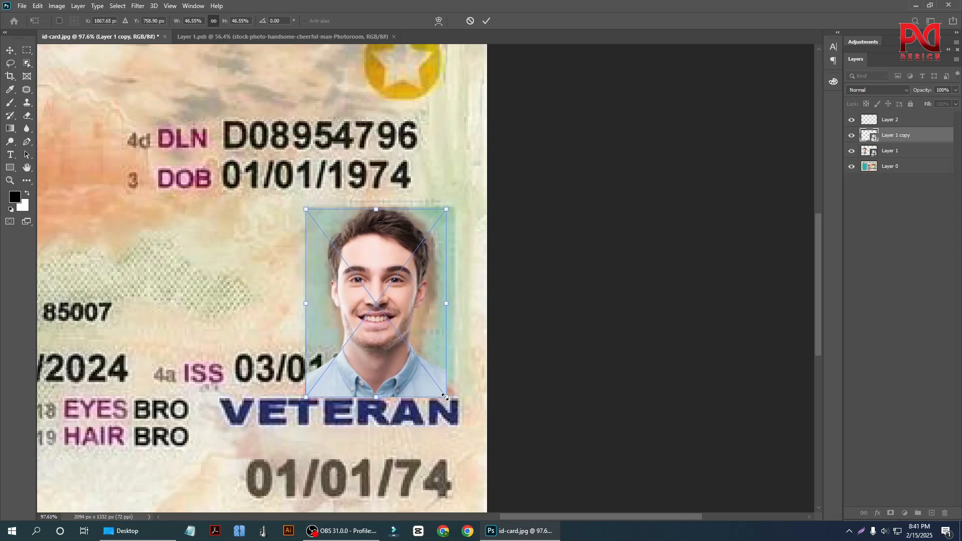
drag(445, 397, 449, 400)
drag(415, 377, 417, 377)
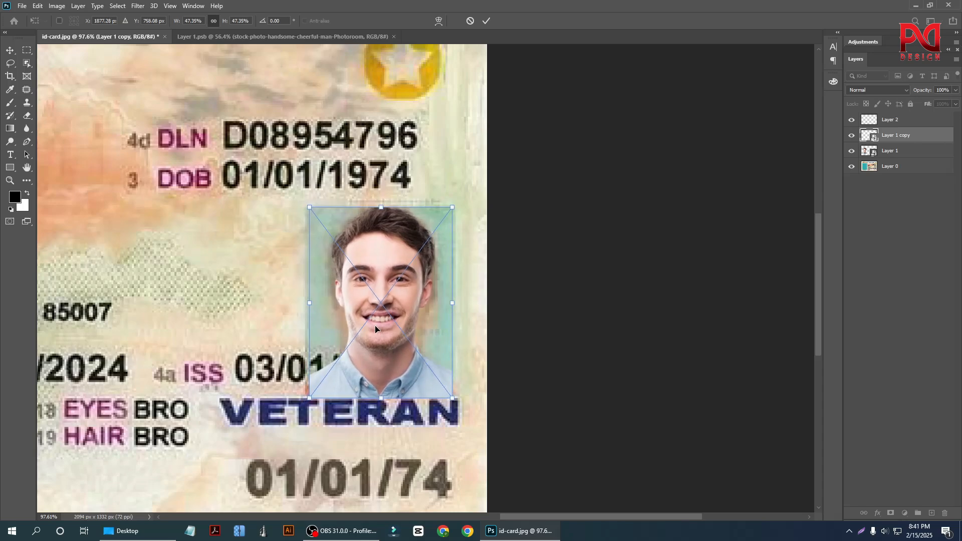
key(Return)
click(193, 316)
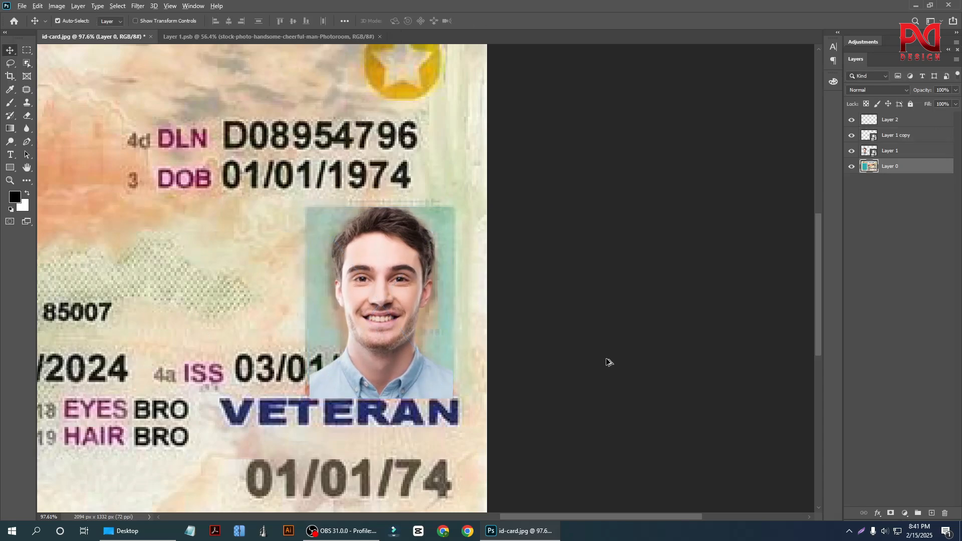
Hide the Layer 1 copy photo that covers the card's small portrait.
scroll(610, 358, down, 3)
scroll(462, 402, up, 2)
click(450, 313)
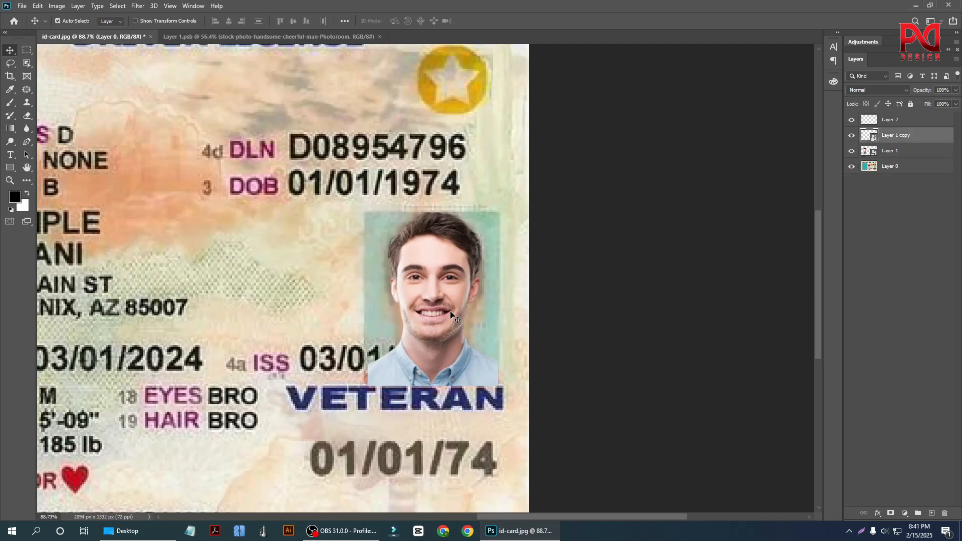
click(853, 136)
On Layer 0, clone teal backdrop over the left edge of the small portrait's hair with a 40 px Clone Stamp brush.
scroll(452, 343, down, 3)
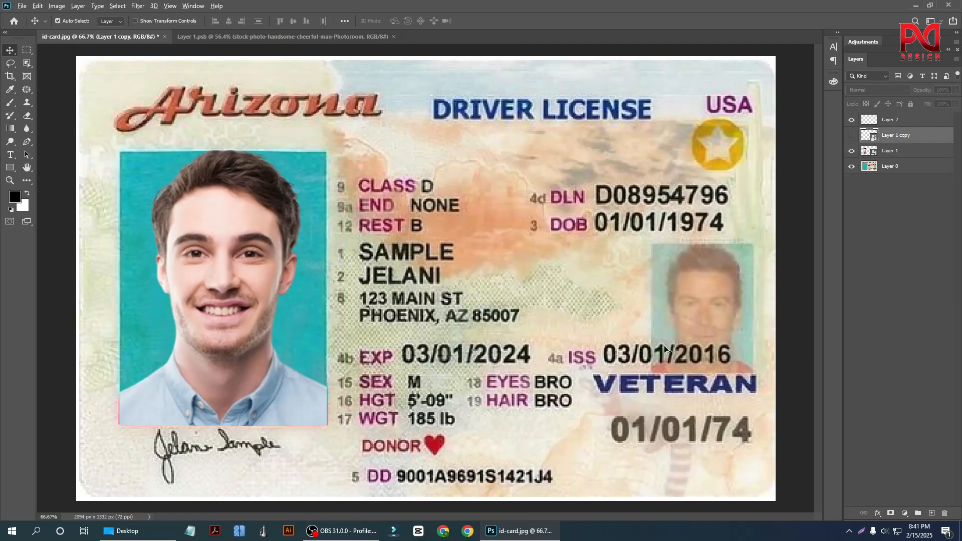
scroll(772, 328, up, 3)
drag(769, 327, 571, 337)
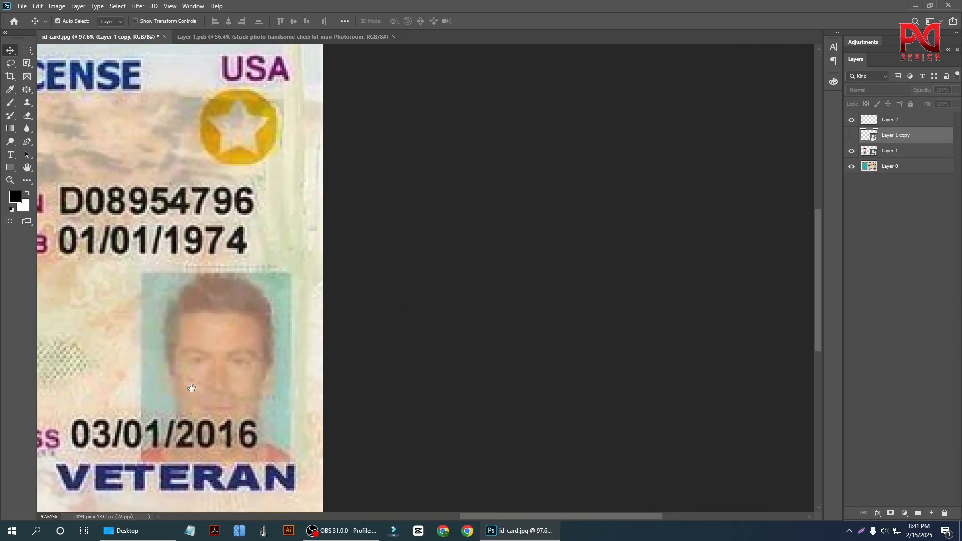
scroll(156, 396, up, 1)
scroll(155, 396, up, 2)
scroll(546, 348, down, 3)
scroll(231, 404, up, 4)
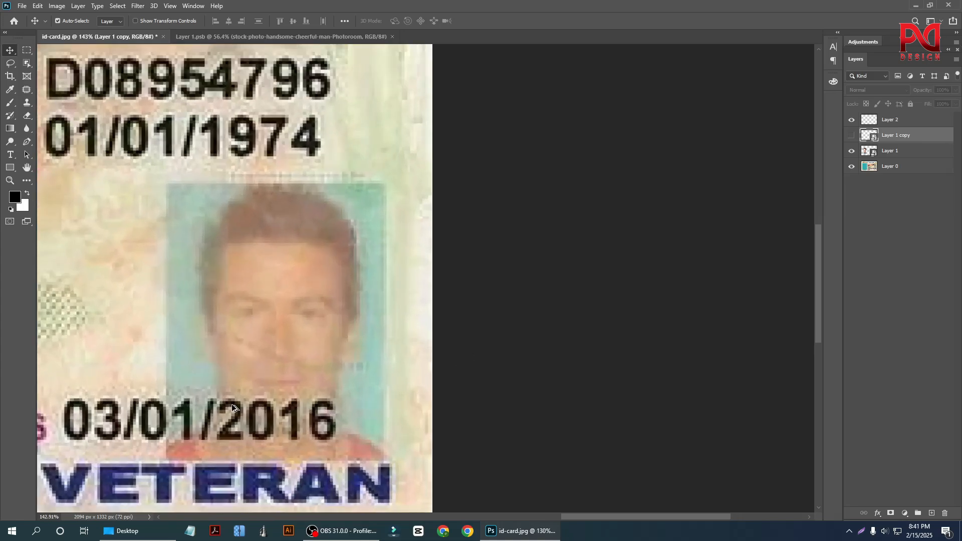
click(203, 299)
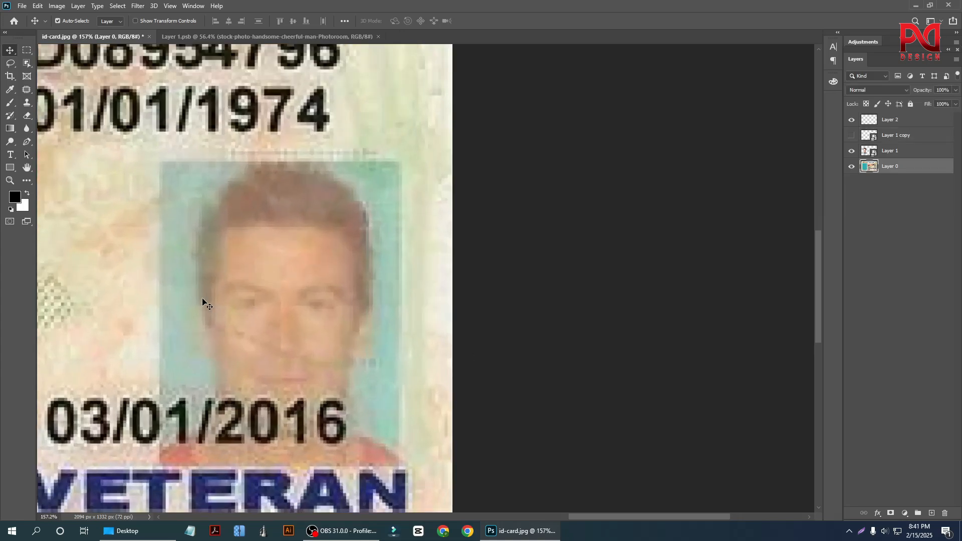
click(27, 104)
scroll(291, 280, down, 3)
scroll(190, 246, up, 3)
key(bracketleft)
key(bracketleft)
key(bracketleft)
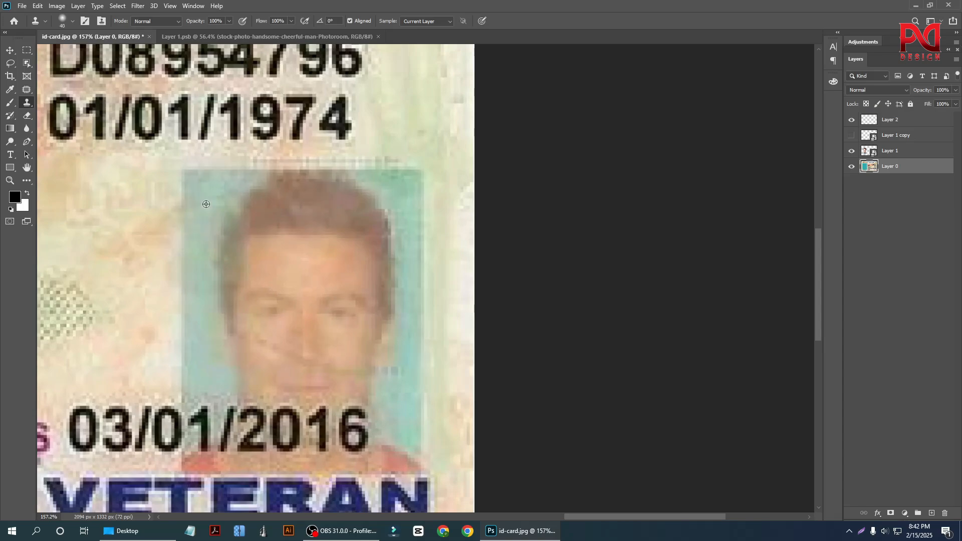
mouse_move(226, 209)
mouse_down()
mouse_move(224, 263)
mouse_move(210, 210)
mouse_up()
alt+click(222, 255)
drag(229, 274, 226, 298)
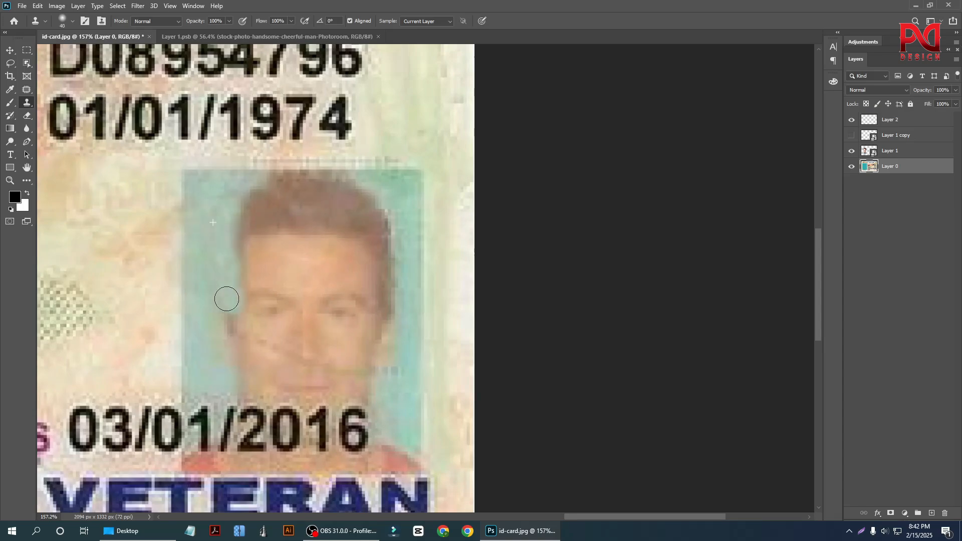
Clone the teal backdrop over the right edge of the small portrait's hair, ear and cheek.
alt+click(404, 196)
mouse_move(382, 218)
mouse_down()
mouse_move(394, 251)
mouse_move(389, 283)
mouse_up()
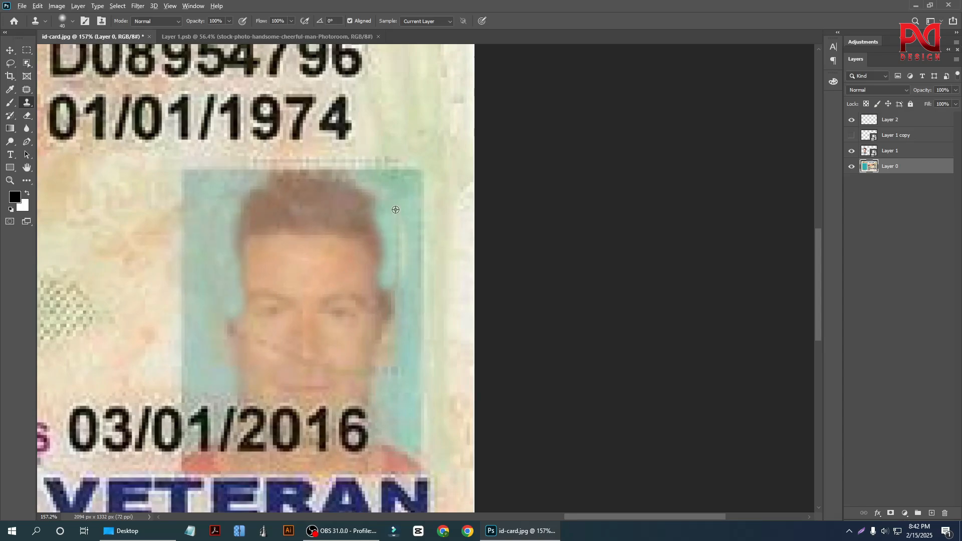
alt+click(400, 197)
drag(393, 220, 397, 282)
alt+click(405, 209)
drag(391, 237, 394, 302)
drag(388, 263, 390, 326)
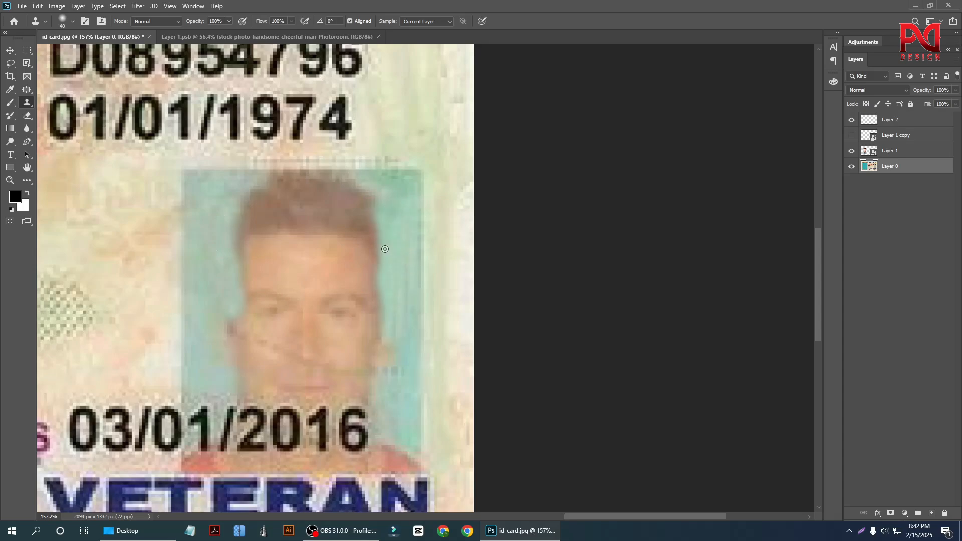
mouse_move(385, 249)
mouse_down()
mouse_move(359, 316)
mouse_move(376, 295)
mouse_move(381, 357)
mouse_up()
alt+click(393, 264)
Clone the teal backdrop further into the left side of the small portrait's hair and forehead.
scroll(439, 320, down, 2)
scroll(304, 345, up, 3)
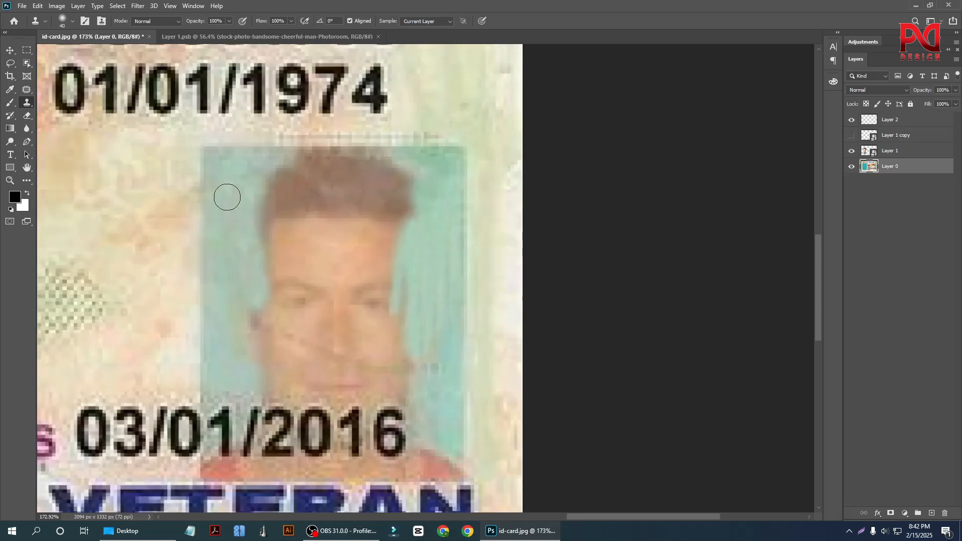
alt+click(228, 192)
drag(263, 188, 270, 260)
alt+click(233, 175)
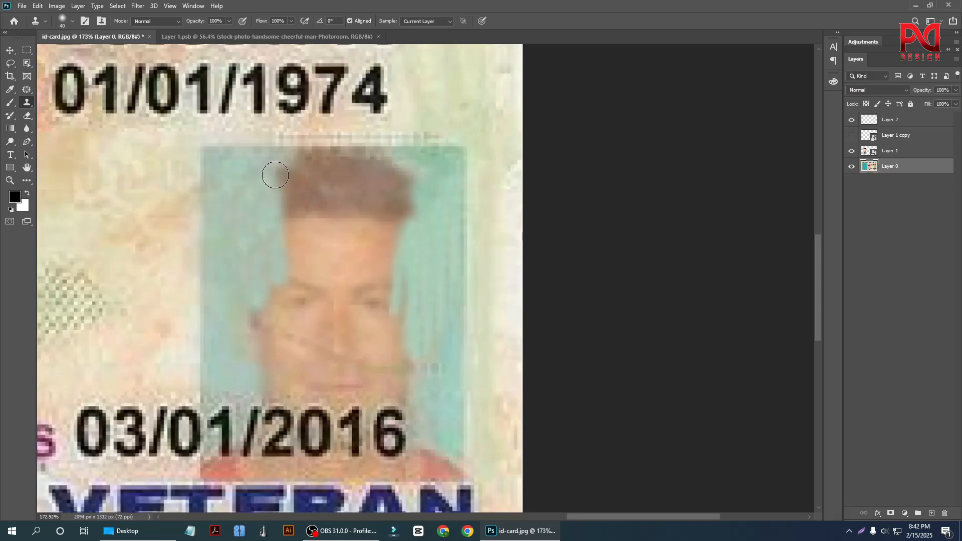
drag(275, 175, 298, 172)
drag(409, 297, 406, 262)
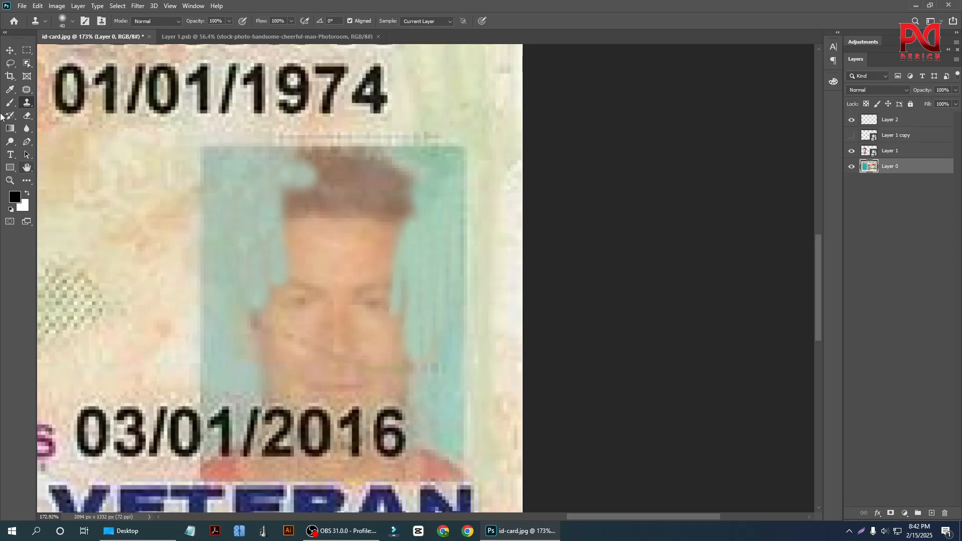
Make a rectangular selection around the small portrait's whole teal backdrop.
click(27, 51)
scroll(211, 150, down, 1)
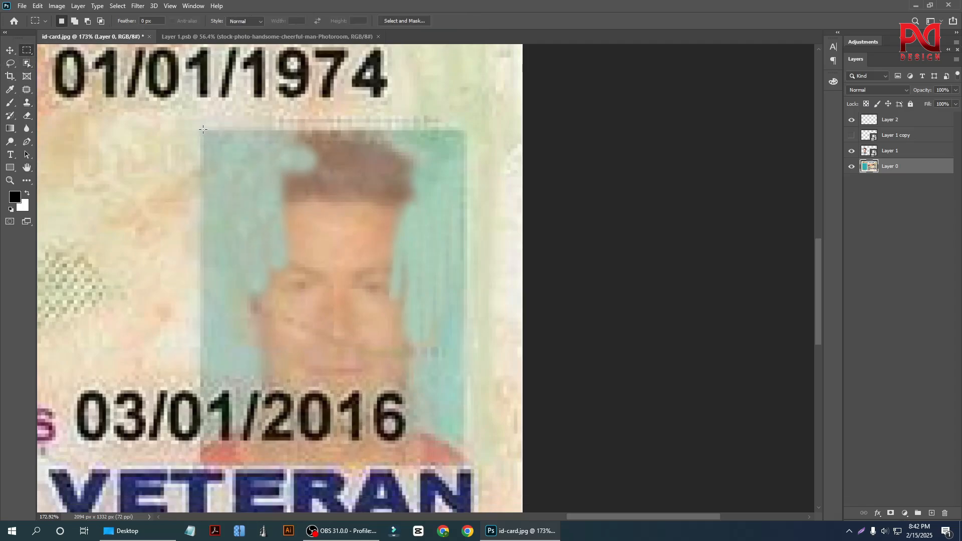
drag(202, 130, 468, 466)
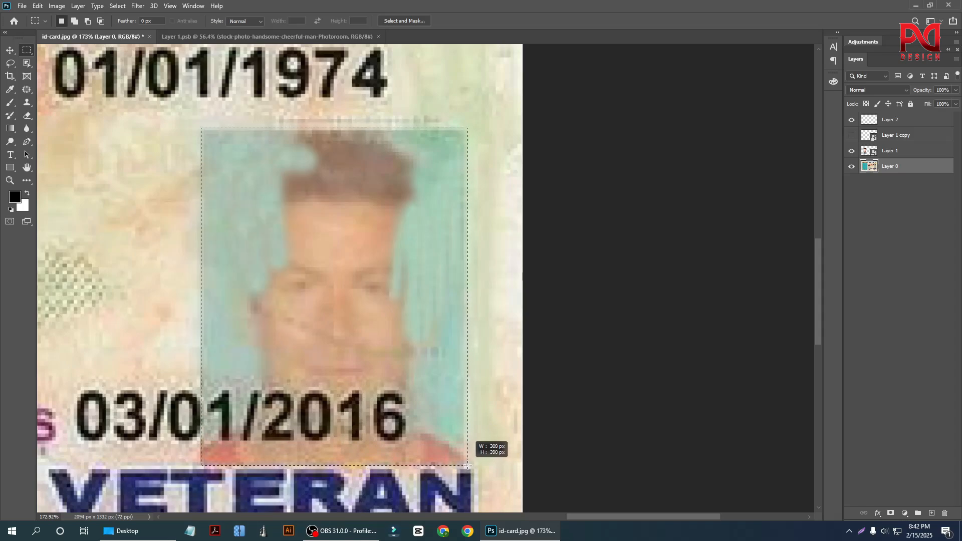
Inside the selection, clone the teal backdrop over most of the small portrait's hair and the right part of the face.
click(27, 103)
scroll(425, 301, up, 1)
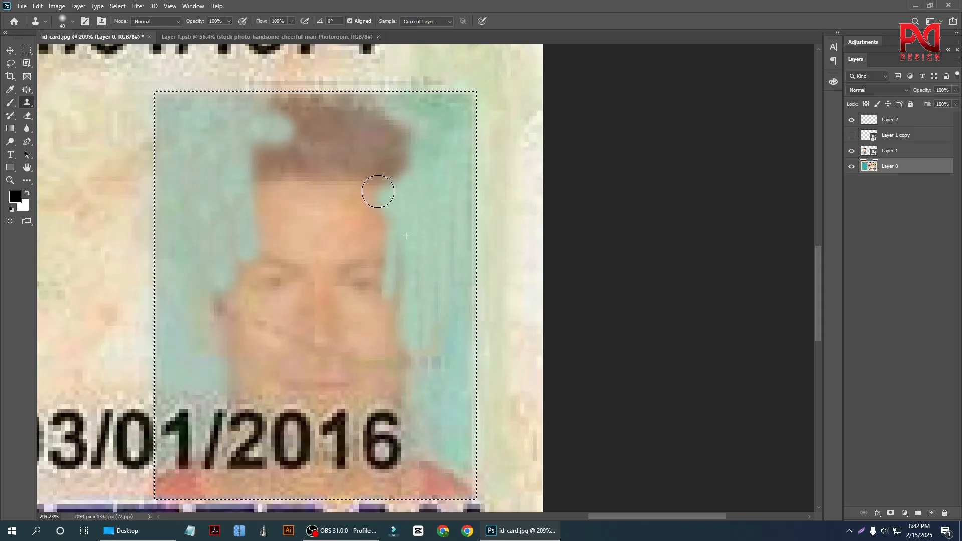
drag(378, 192, 382, 194)
alt+click(455, 132)
mouse_move(409, 127)
mouse_down()
mouse_move(362, 131)
mouse_move(360, 110)
mouse_move(282, 106)
mouse_up()
alt+click(455, 126)
alt+click(436, 128)
mouse_move(365, 121)
mouse_down()
mouse_move(250, 101)
mouse_move(234, 132)
mouse_move(296, 118)
mouse_up()
alt+click(205, 136)
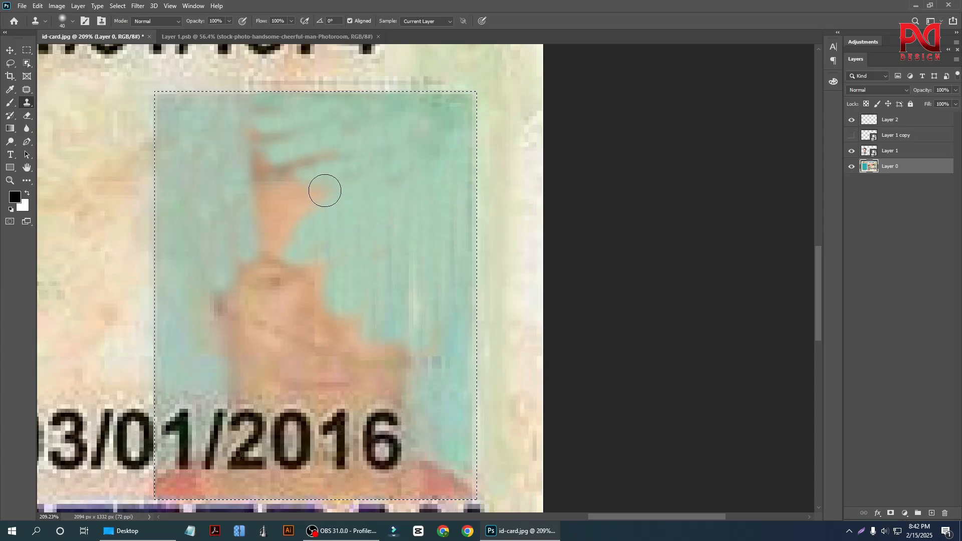
Clone the teal backdrop over the remaining forehead and the hair's left edge.
alt+click(401, 212)
drag(316, 216, 274, 240)
alt+click(203, 143)
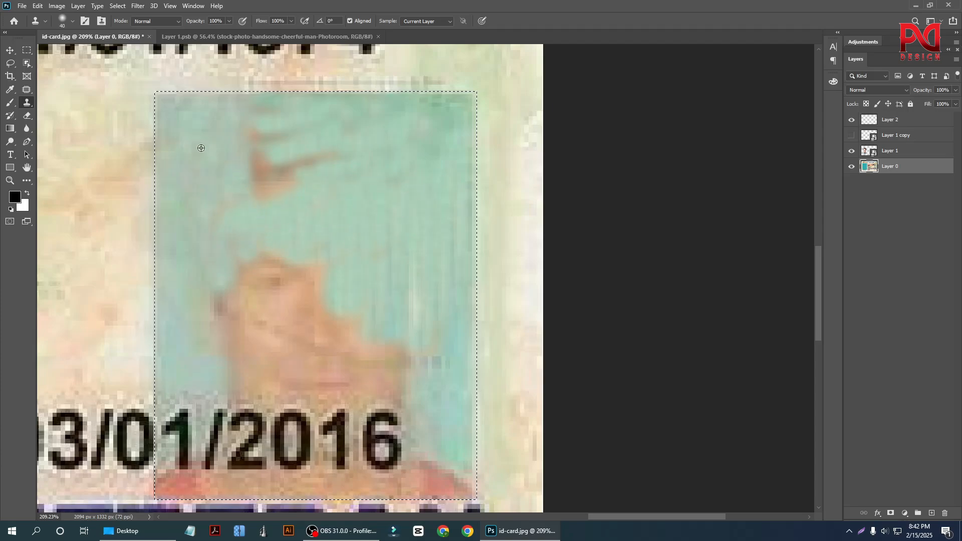
drag(213, 193, 239, 213)
alt+click(214, 148)
mouse_move(247, 164)
mouse_down()
mouse_move(301, 164)
mouse_move(246, 190)
mouse_up()
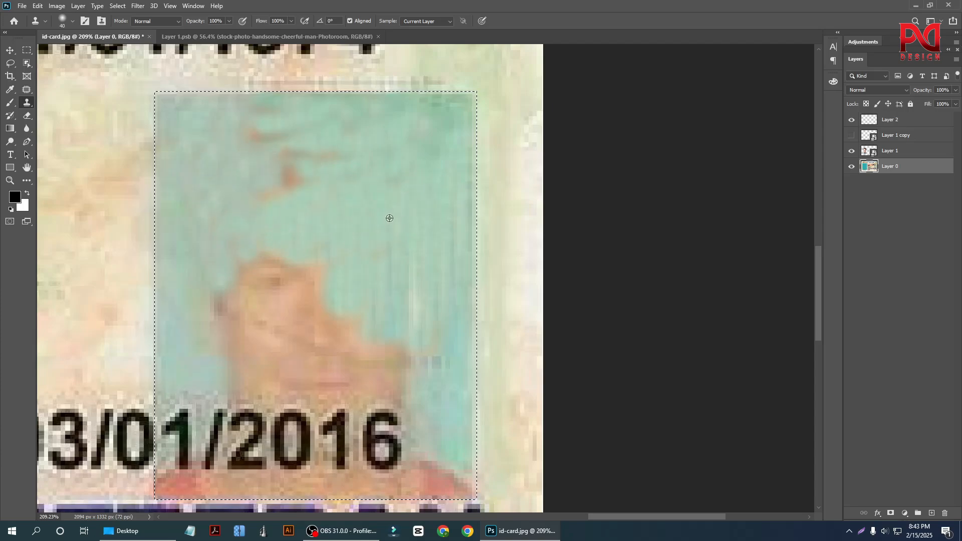
Clone out the leftover brown hair streaks in the upper part of the small backdrop.
alt+click(389, 218)
drag(318, 181, 254, 196)
alt+click(387, 190)
mouse_move(334, 165)
mouse_down()
mouse_move(275, 167)
mouse_move(257, 140)
mouse_up()
alt+click(383, 199)
Clone the teal backdrop over the left ear, eye and cheek of the small portrait, undoing the stray last stamp.
scroll(355, 264, down, 3)
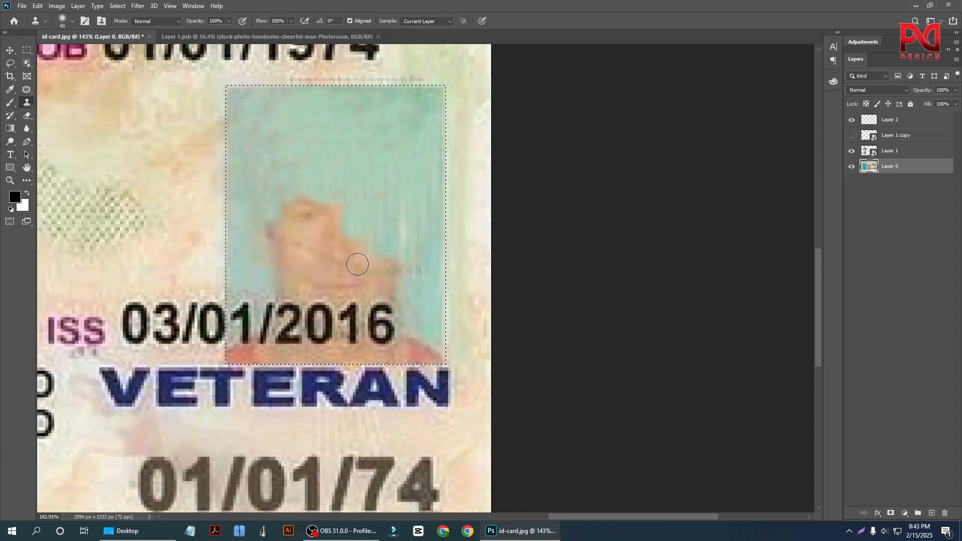
scroll(260, 216, up, 2)
alt+click(261, 179)
drag(268, 198, 293, 237)
alt+click(249, 152)
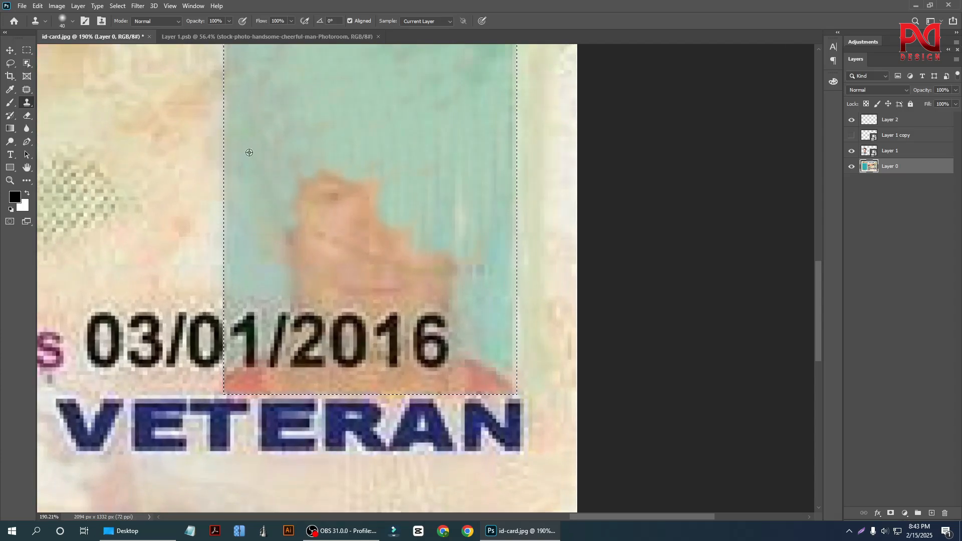
mouse_move(279, 198)
mouse_down()
mouse_move(335, 207)
mouse_move(322, 222)
mouse_up()
alt+click(267, 160)
mouse_move(305, 178)
mouse_down()
mouse_move(411, 177)
mouse_move(317, 217)
mouse_up()
alt+click(311, 189)
key(ctrl+z)
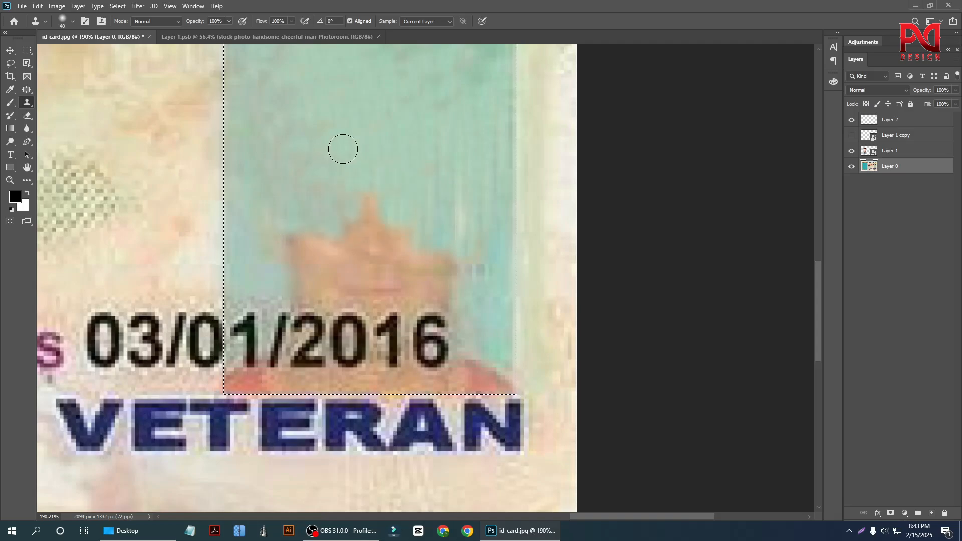
Clone the teal backdrop over the nose and mouth area of the small portrait.
mouse_move(396, 193)
mouse_down()
mouse_move(325, 217)
mouse_move(380, 241)
mouse_up()
alt+click(325, 165)
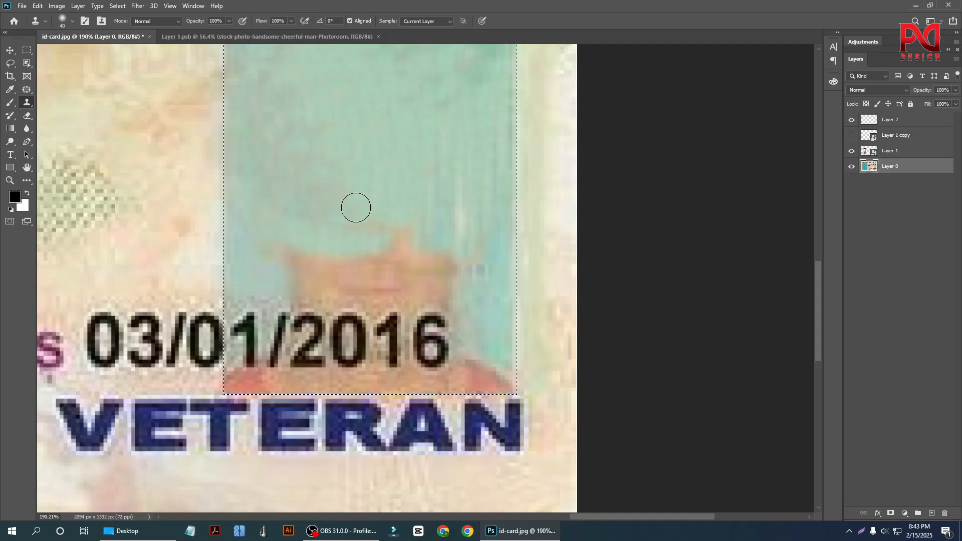
alt+click(315, 187)
drag(247, 257, 427, 266)
alt+click(325, 185)
drag(374, 228, 401, 246)
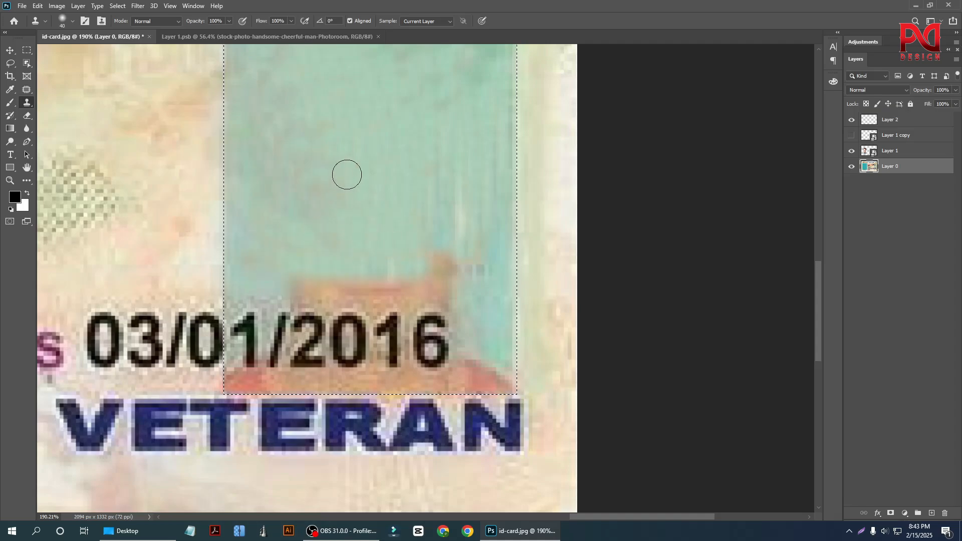
Clone the teal backdrop over the remaining right cheek and chin above the issue date.
alt+click(347, 175)
drag(464, 256, 383, 247)
alt+click(352, 202)
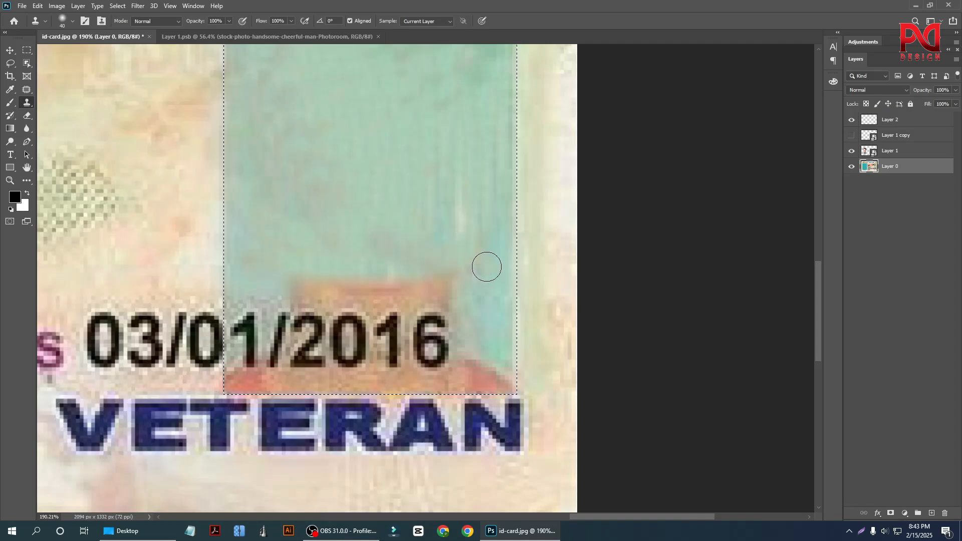
mouse_move(485, 267)
mouse_down()
mouse_move(403, 289)
mouse_move(337, 279)
mouse_move(343, 288)
mouse_move(313, 292)
mouse_move(380, 293)
mouse_up()
alt+click(407, 204)
alt+click(335, 222)
alt+click(371, 202)
Clone the teal backdrop over the red collar area beside the issue date, at the small portrait's lower-right corner.
scroll(425, 217, down, 3)
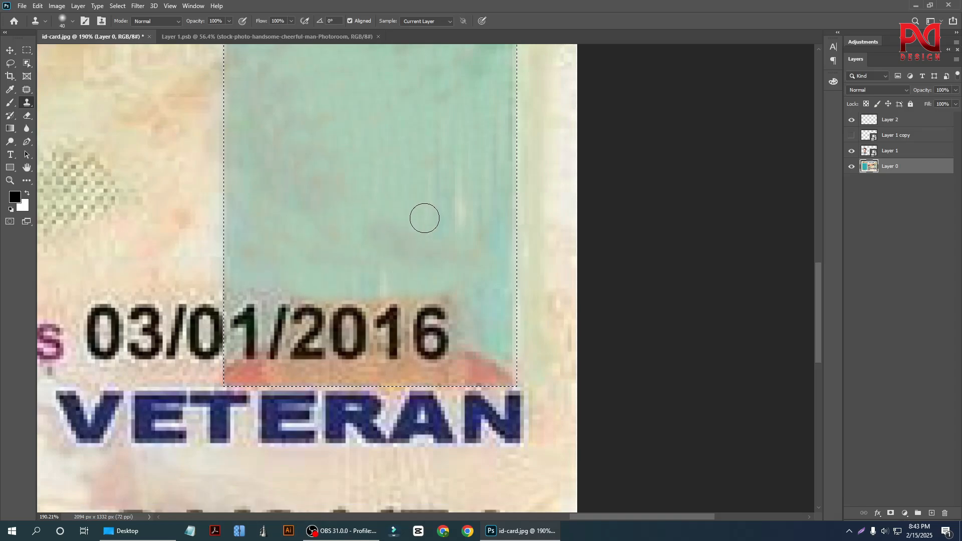
scroll(486, 310, up, 1)
scroll(486, 309, up, 1)
mouse_move(485, 294)
mouse_down()
mouse_move(473, 339)
mouse_move(491, 278)
mouse_up()
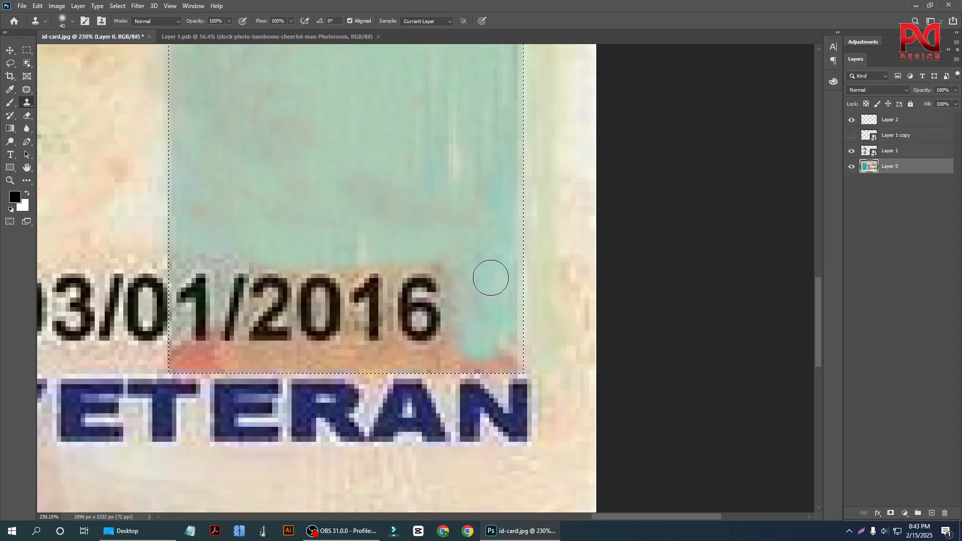
mouse_move(477, 327)
mouse_down()
mouse_move(500, 352)
mouse_move(505, 316)
mouse_up()
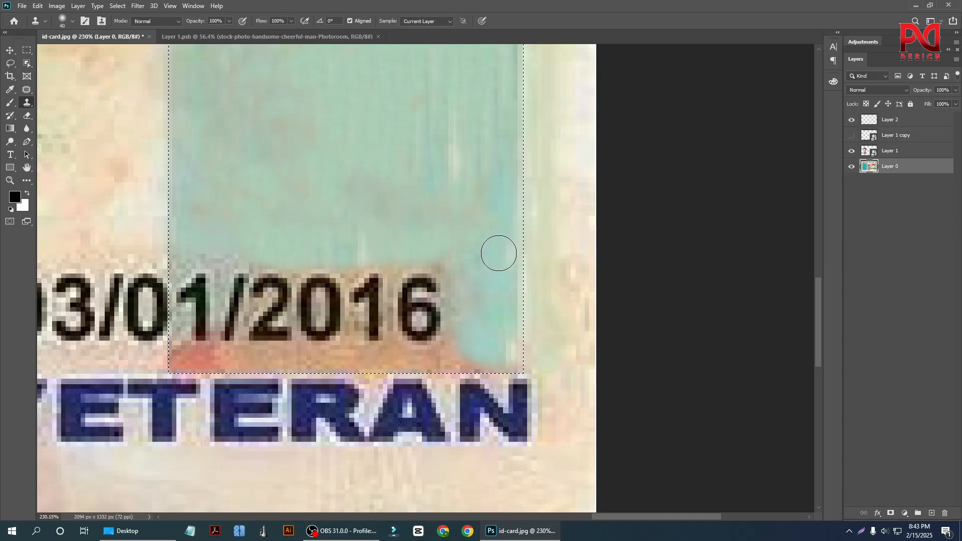
With a smaller Clone Stamp brush, cover the remaining lower-right corner and the strip beneath the issue date's last digits with teal.
key(bracketleft)
scroll(486, 281, down, 2)
scroll(485, 246, up, 1)
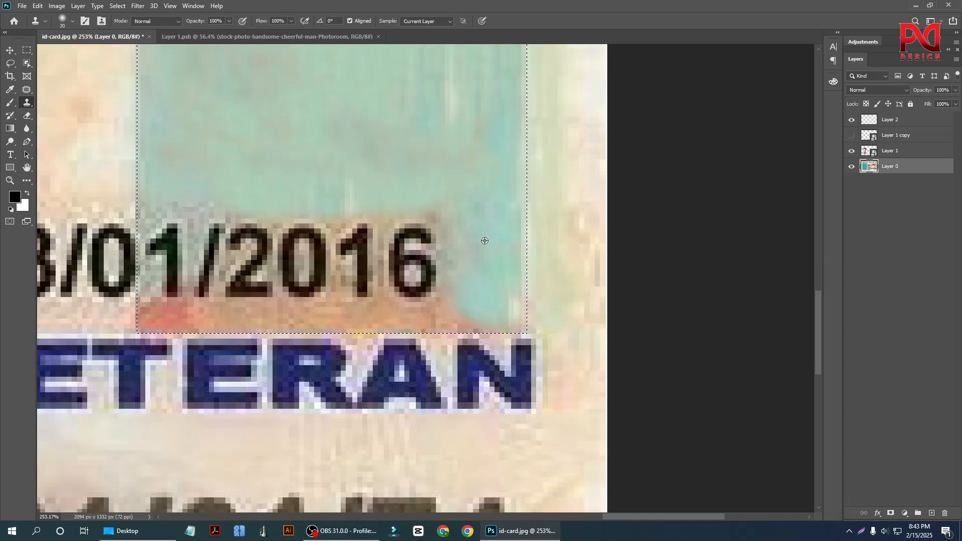
alt+click(491, 237)
drag(505, 274, 506, 331)
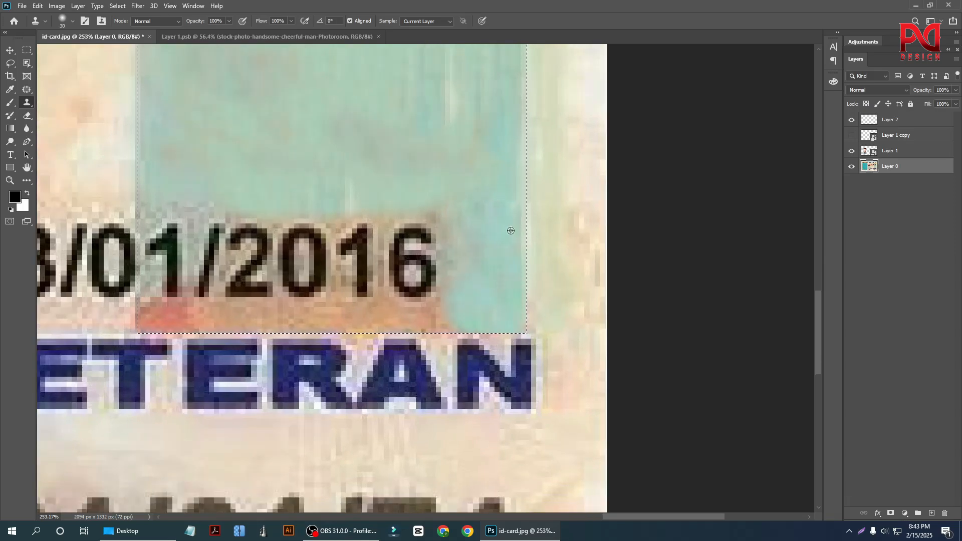
click(404, 314)
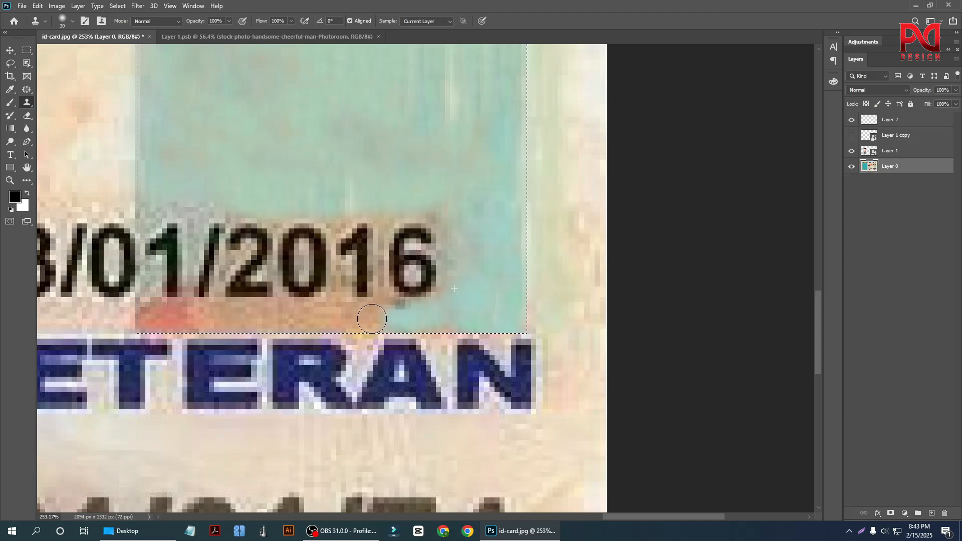
Clone the teal backdrop over the red shirt area beneath the left part of the issue date.
scroll(555, 286, down, 1)
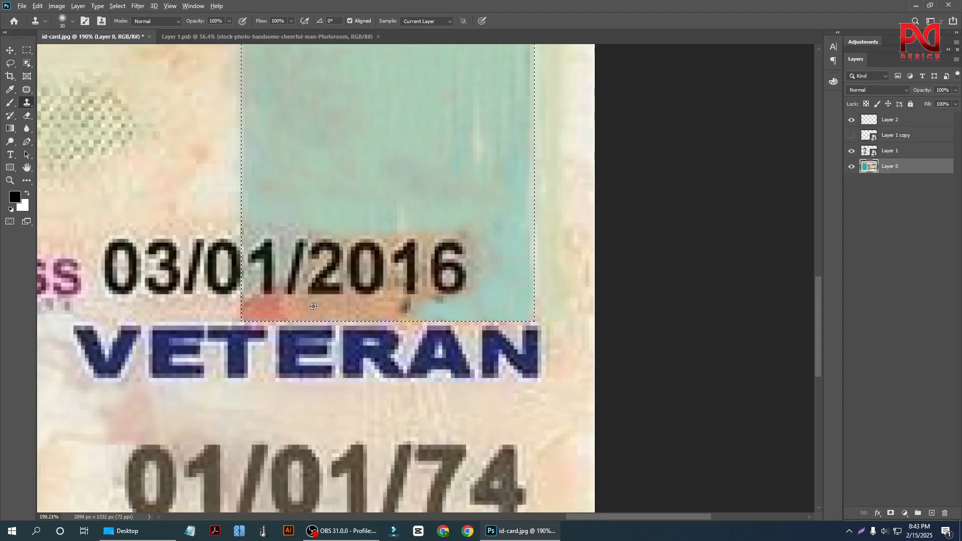
scroll(297, 157, up, 1)
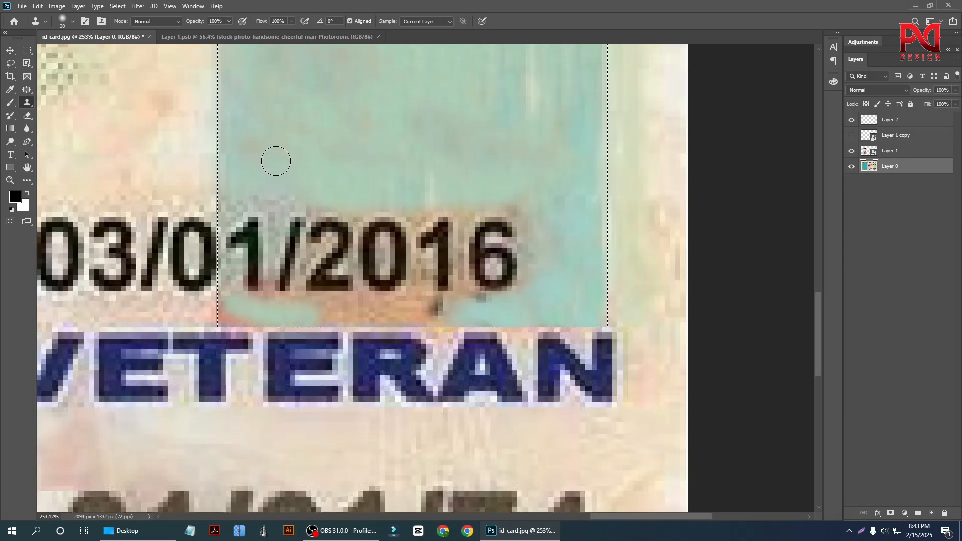
alt+click(273, 150)
click(223, 308)
alt+click(242, 311)
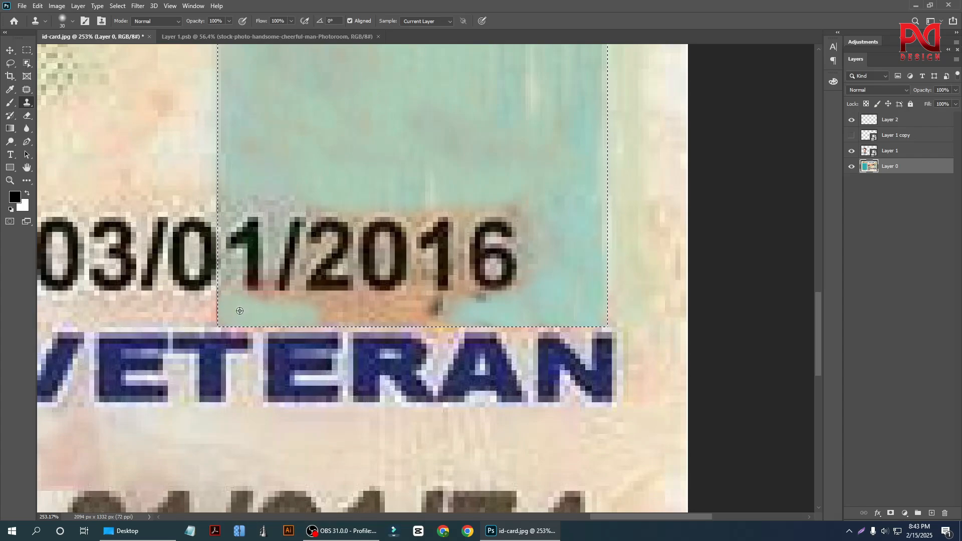
Clone the teal backdrop over the remaining skin-coloured strip between the middle of the issue date and VETERAN.
drag(408, 313, 387, 301)
alt+click(352, 145)
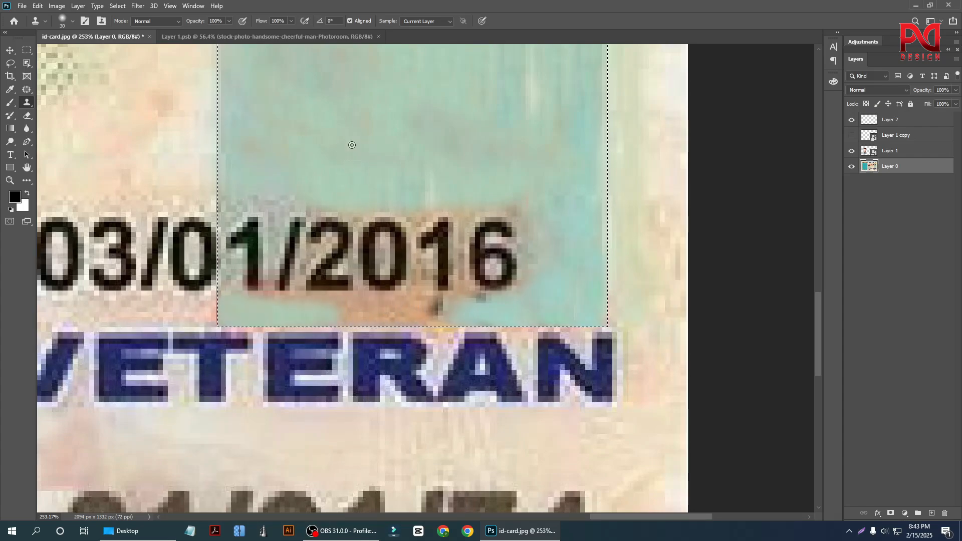
alt+click(346, 95)
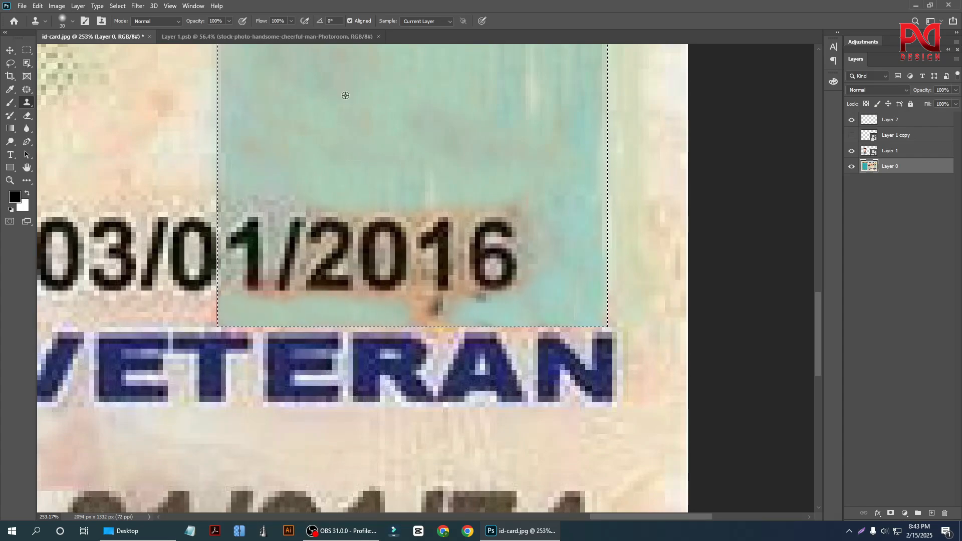
drag(394, 311, 433, 305)
scroll(433, 305, down, 3)
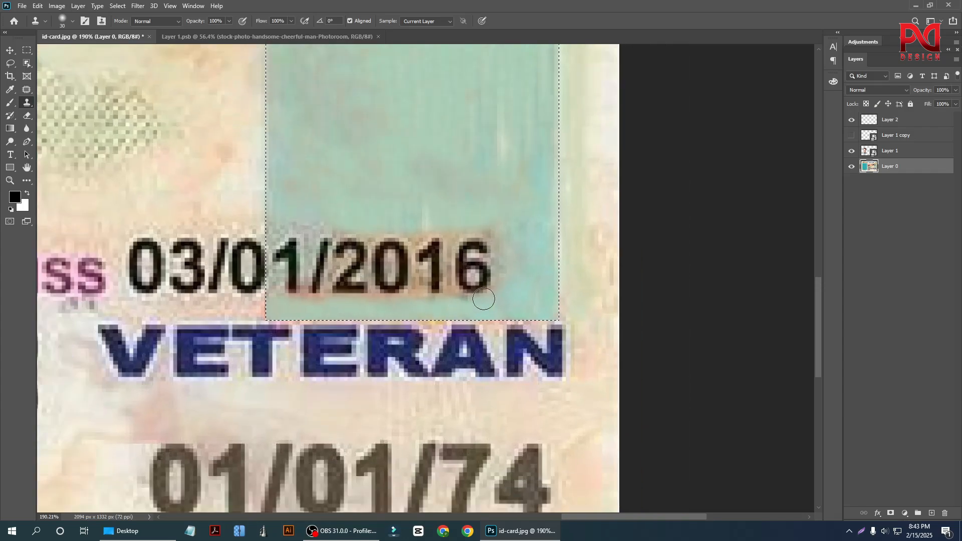
Try to clone teal over the skin-coloured fringe under the issue date's digits using a much smaller brush.
scroll(259, 200, up, 2)
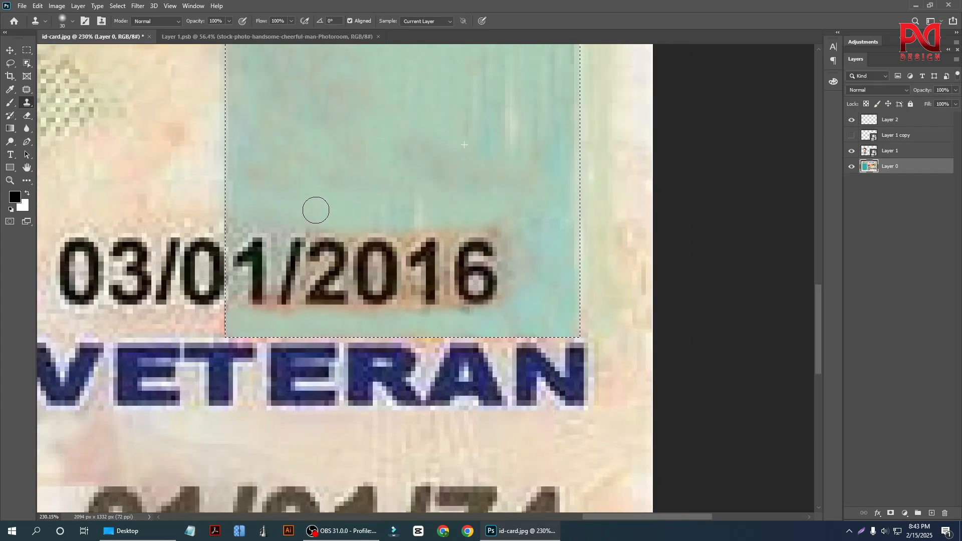
scroll(316, 208, down, 2)
scroll(443, 284, up, 3)
key(bracketleft)
key(bracketleft)
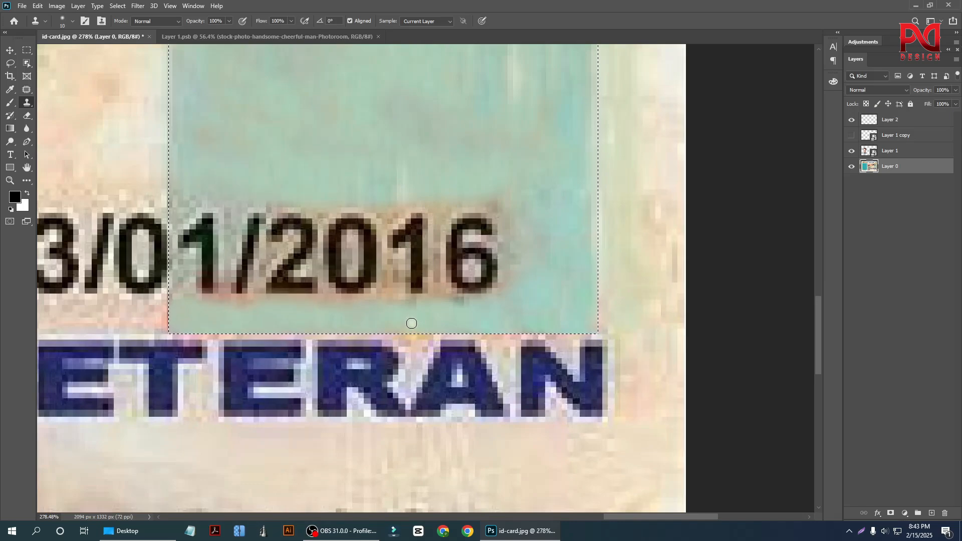
key(bracketleft)
alt+click(394, 319)
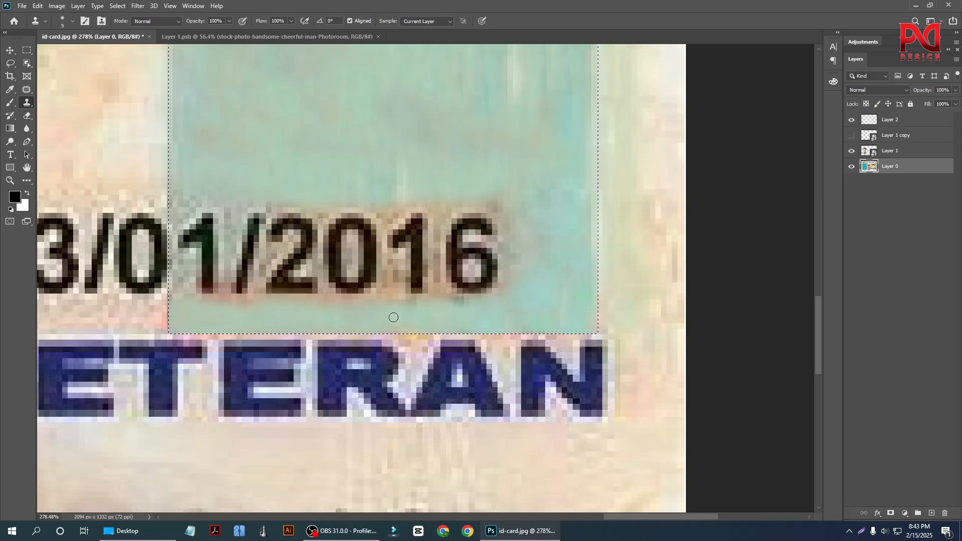
mouse_move(392, 306)
mouse_down()
mouse_move(392, 269)
mouse_move(401, 325)
mouse_move(392, 277)
mouse_move(393, 315)
mouse_move(385, 276)
mouse_move(383, 300)
mouse_up()
alt+click(395, 323)
alt+click(392, 316)
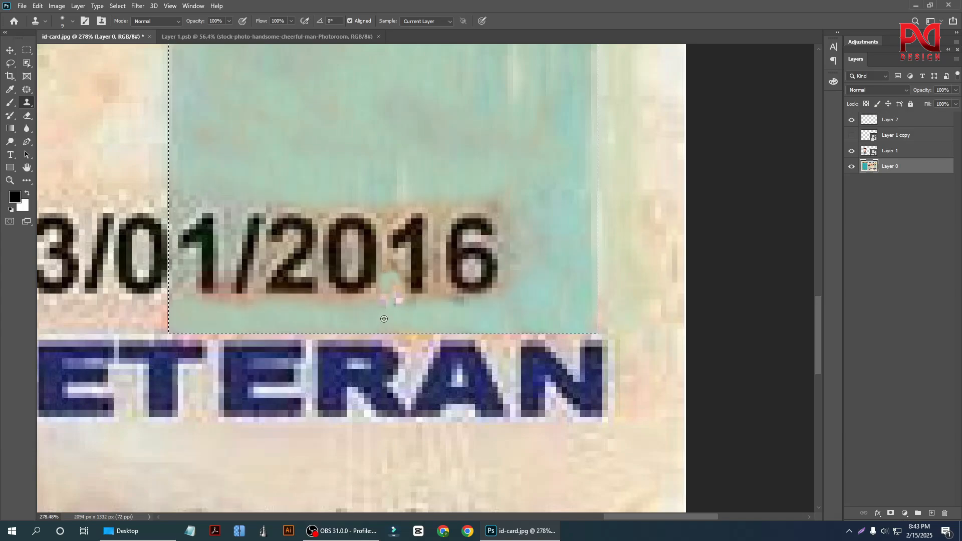
click(379, 311)
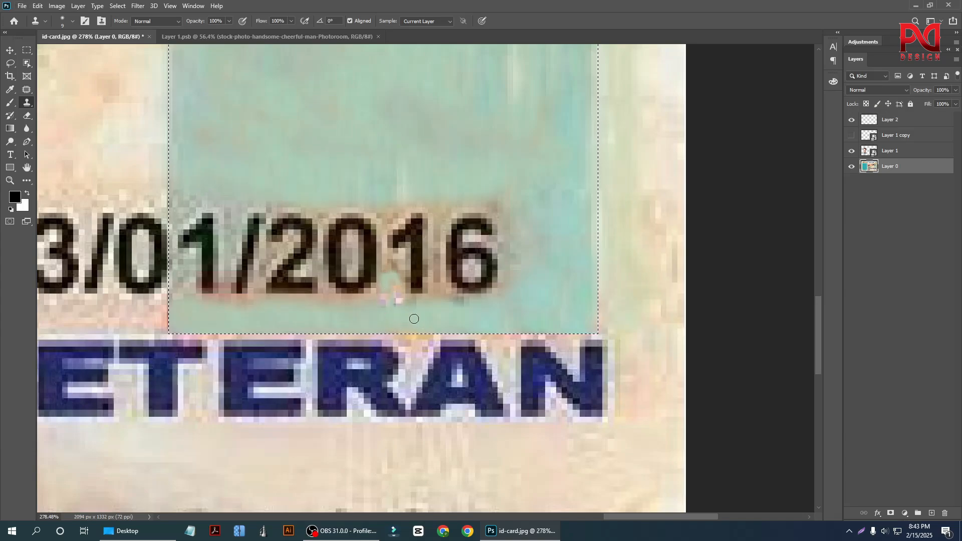
key(ctrl+z)
scroll(501, 303, down, 6)
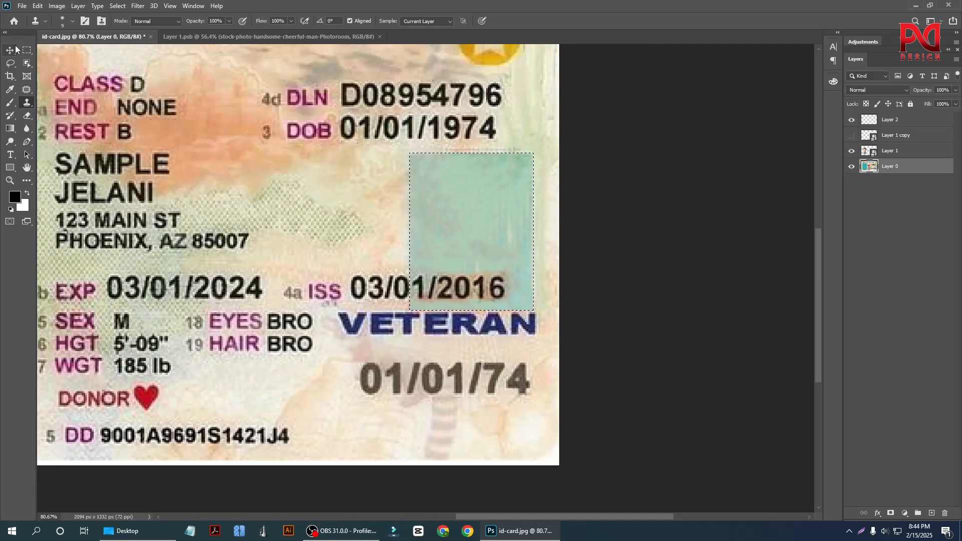
Deselect the small backdrop area and make the Layer 1 copy portrait visible again.
click(11, 50)
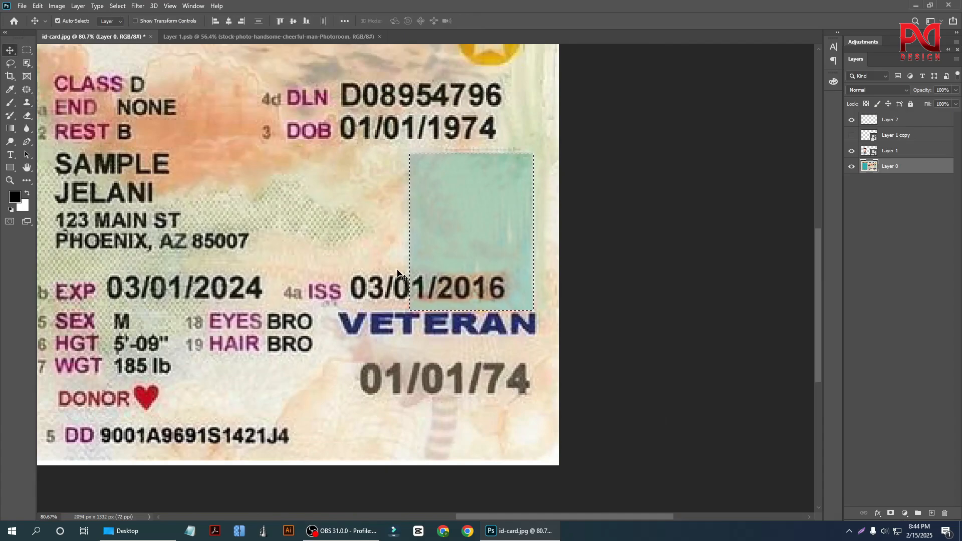
key(ctrl+d)
key(ctrl+0)
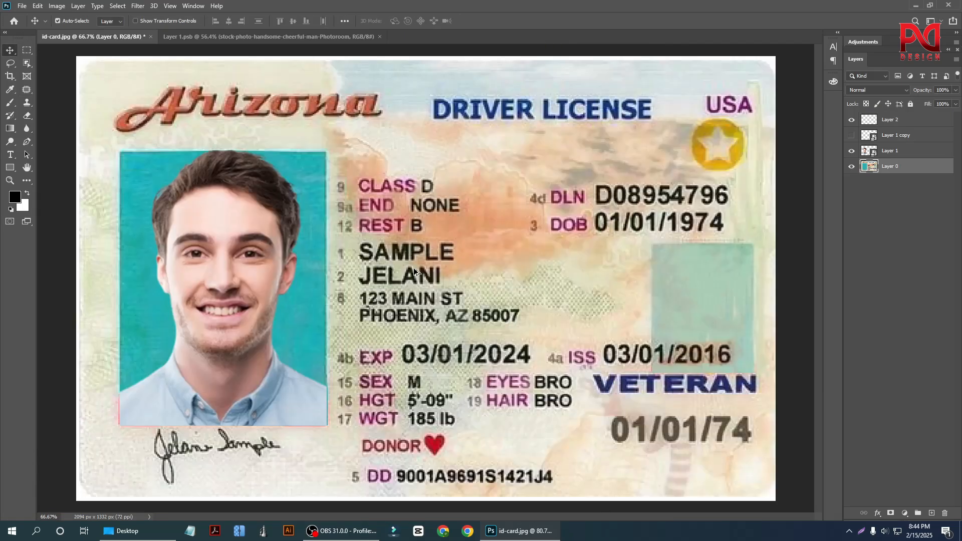
scroll(819, 305, up, 1)
scroll(763, 274, down, 1)
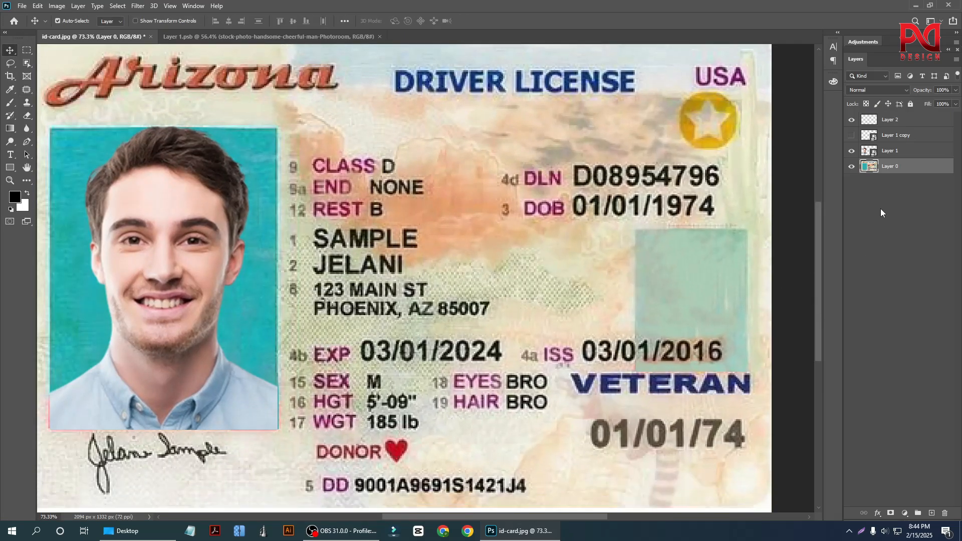
click(852, 136)
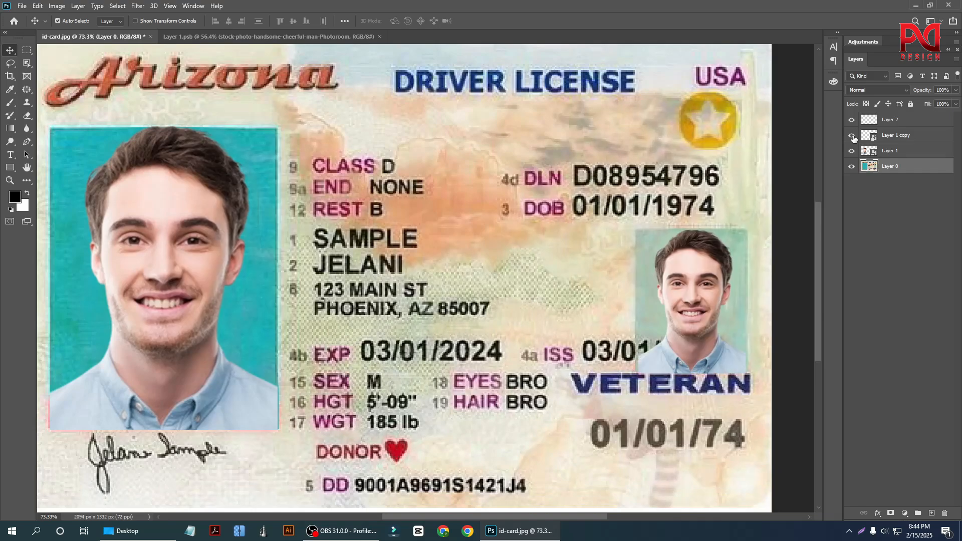
Review the edited card, and open the original id-card.jpg in Photos to examine its portraits.
scroll(647, 281, down, 3)
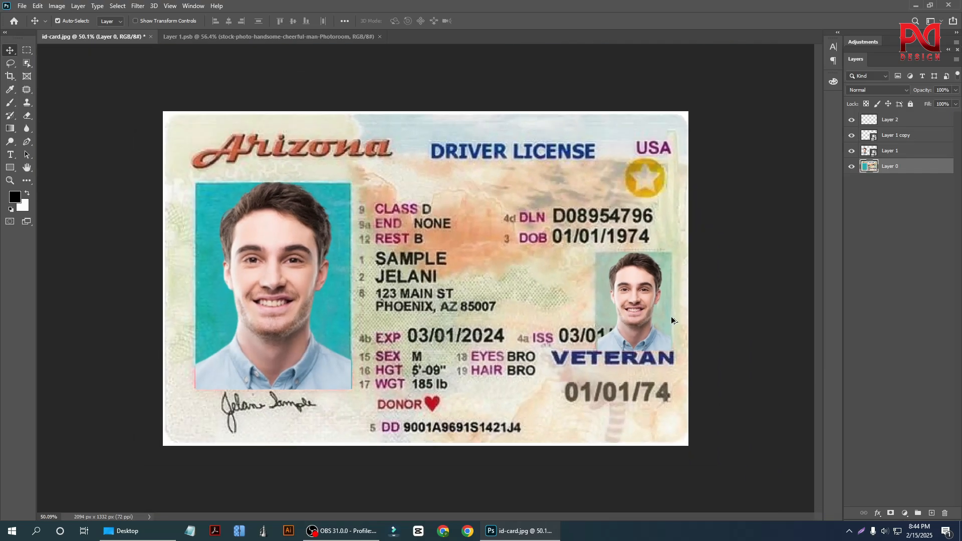
scroll(647, 329, down, 2)
scroll(648, 330, up, 4)
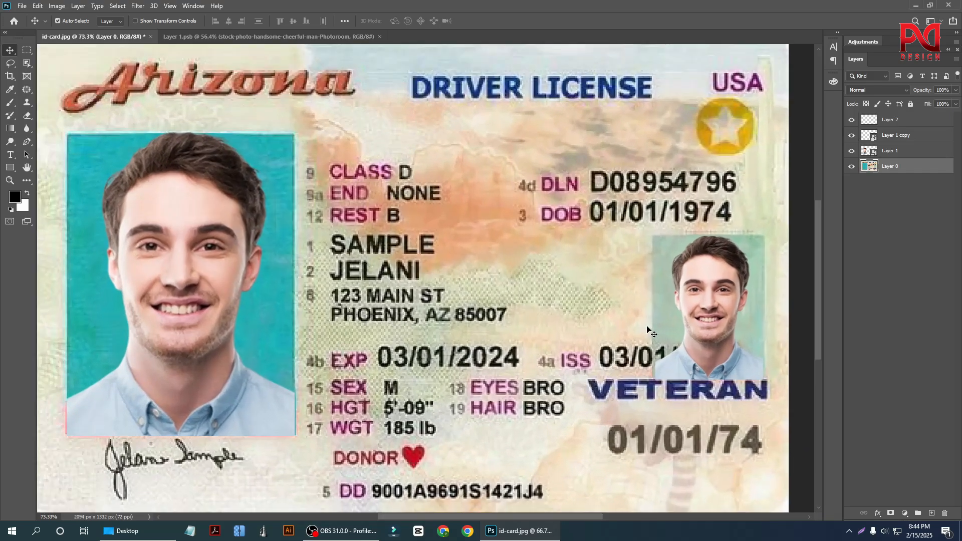
scroll(567, 321, down, 2)
scroll(196, 377, up, 2)
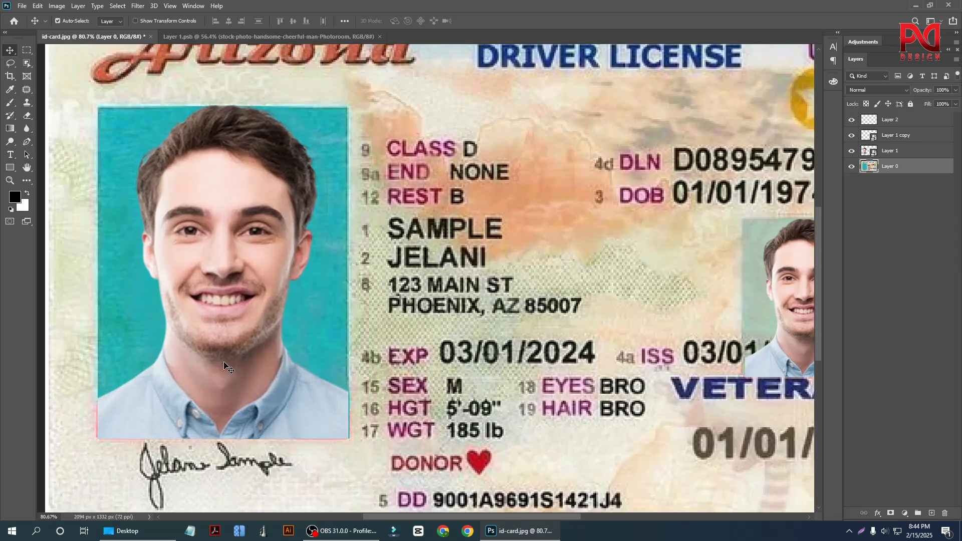
scroll(287, 357, down, 3)
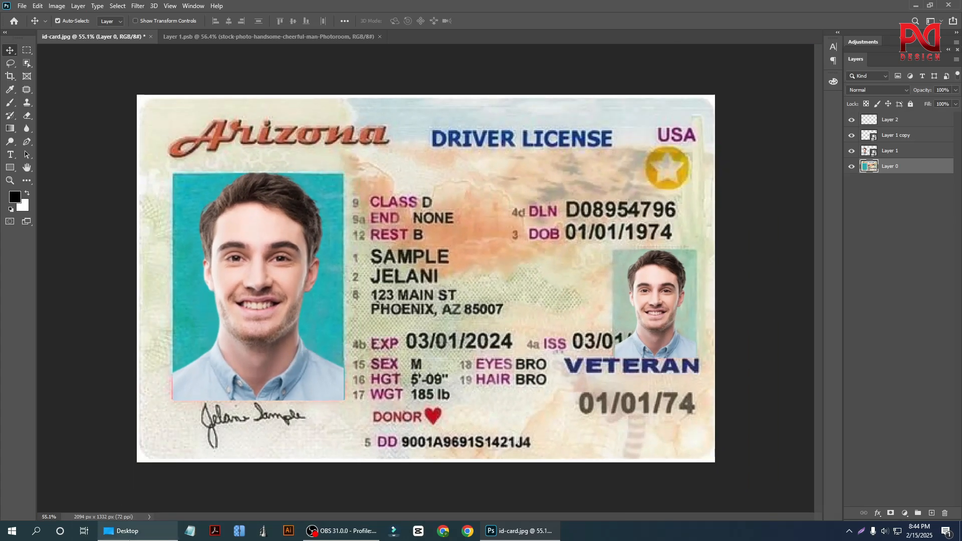
click(128, 531)
double_click(220, 85)
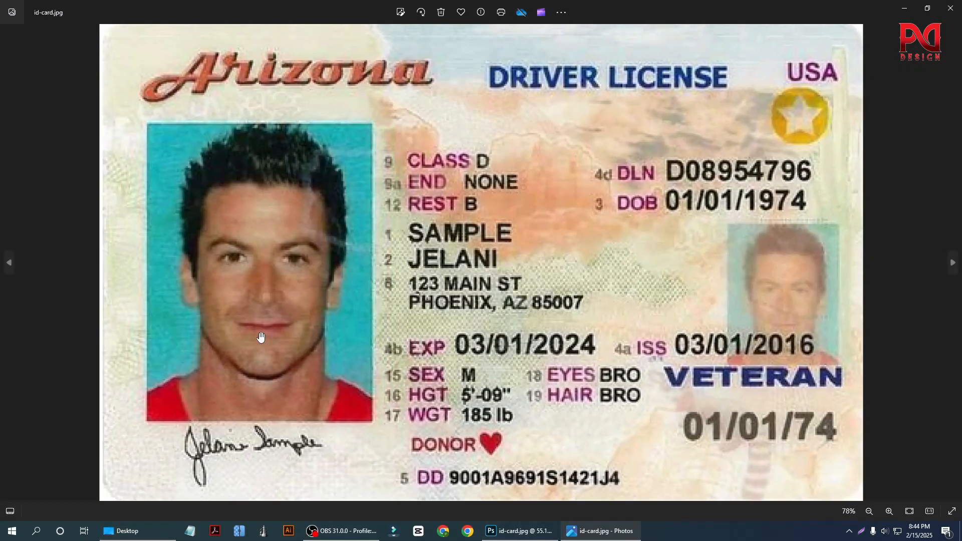
scroll(241, 343, up, 3)
scroll(274, 342, down, 3)
scroll(206, 344, up, 3)
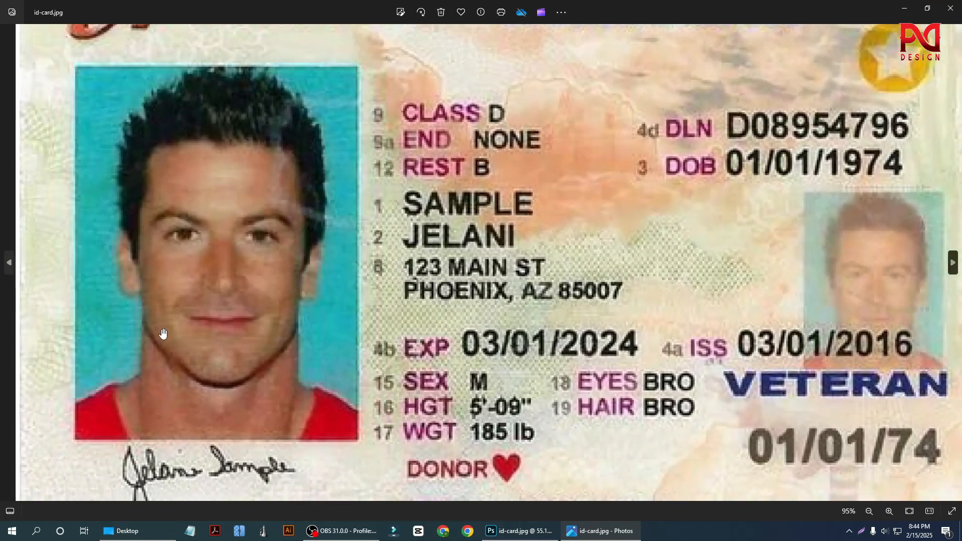
scroll(181, 367, down, 3)
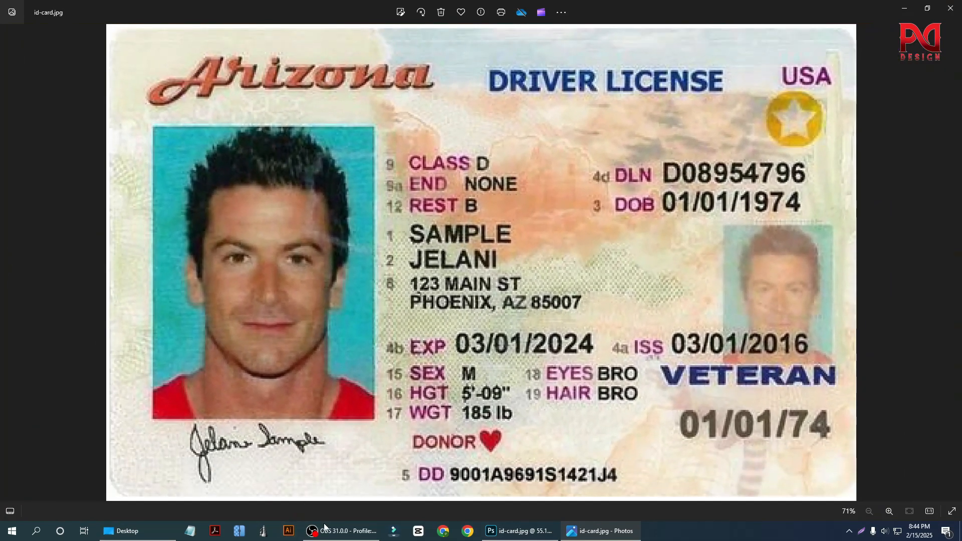
Place a reduced Photos window with the original id-card.jpg over the Photoshop canvas to compare both versions.
click(518, 531)
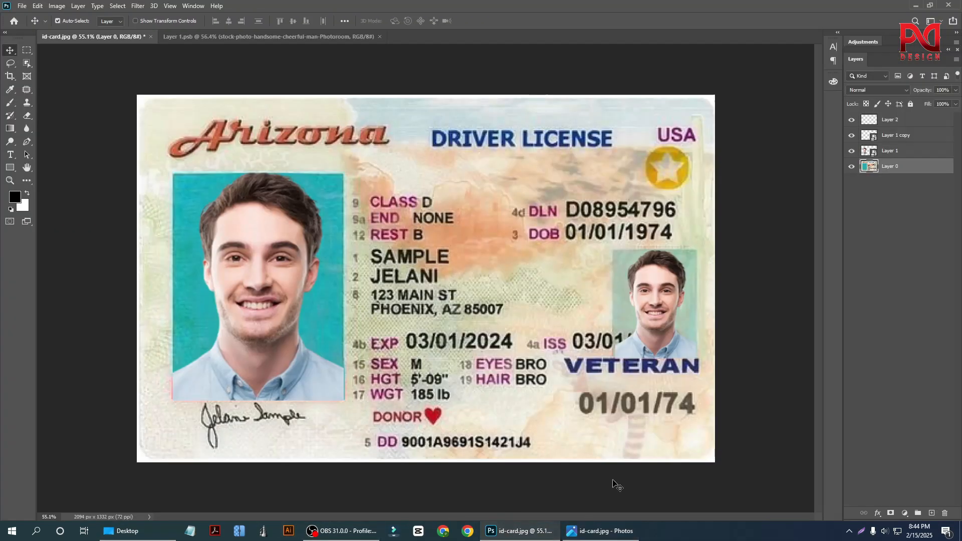
click(601, 531)
click(918, 9)
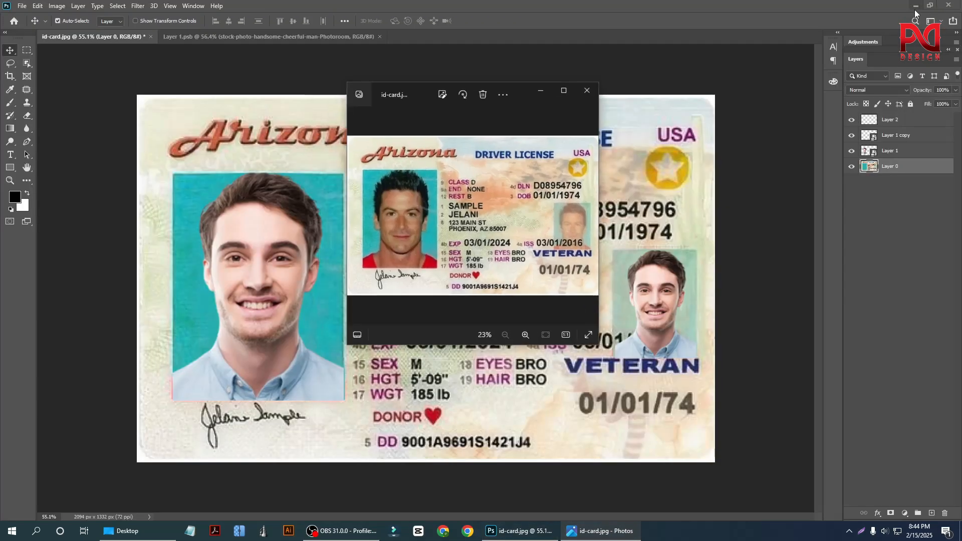
drag(412, 95, 507, 79)
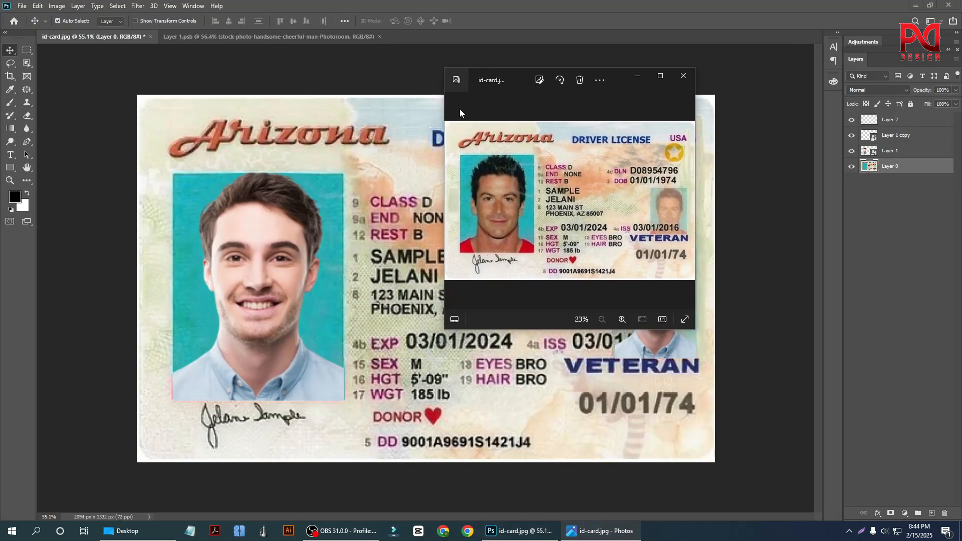
scroll(241, 297, up, 2)
scroll(217, 323, down, 1)
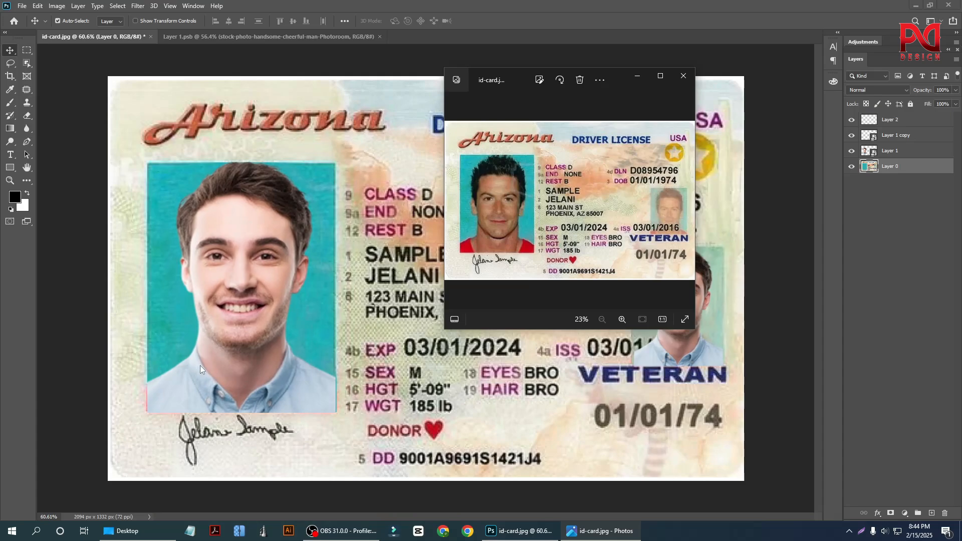
click(237, 308)
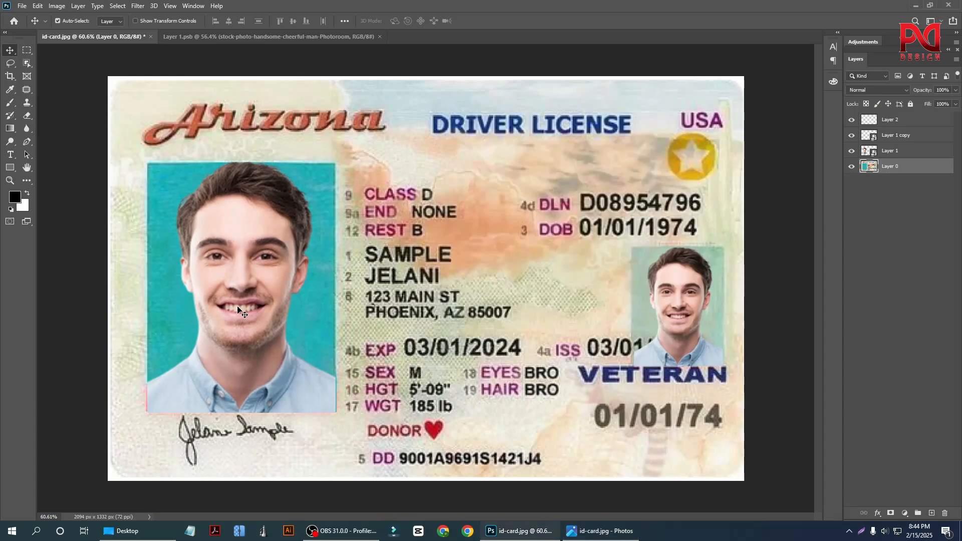
click(601, 531)
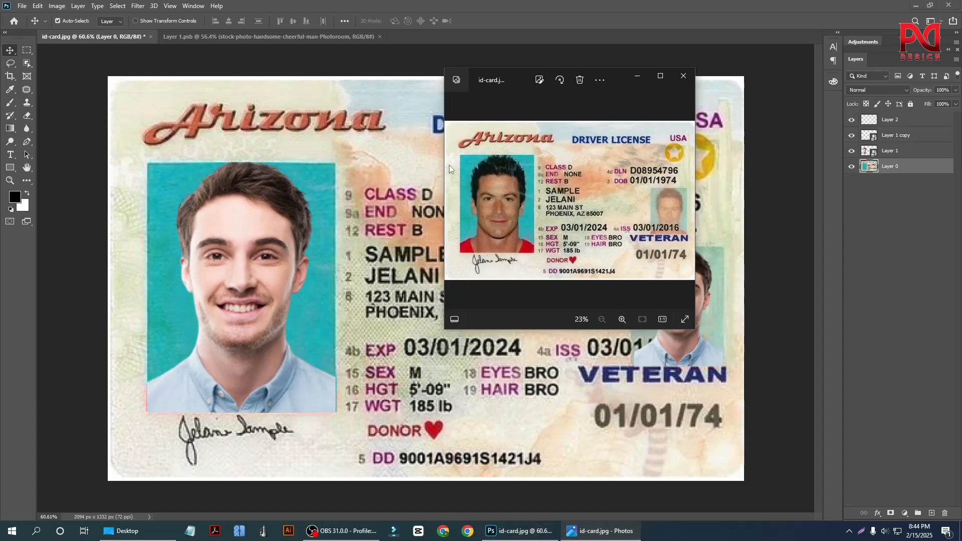
Switch back to Photoshop and apply a Gaussian Blur with a 1.6-pixel radius to the large portrait on Layer 1.
click(273, 281)
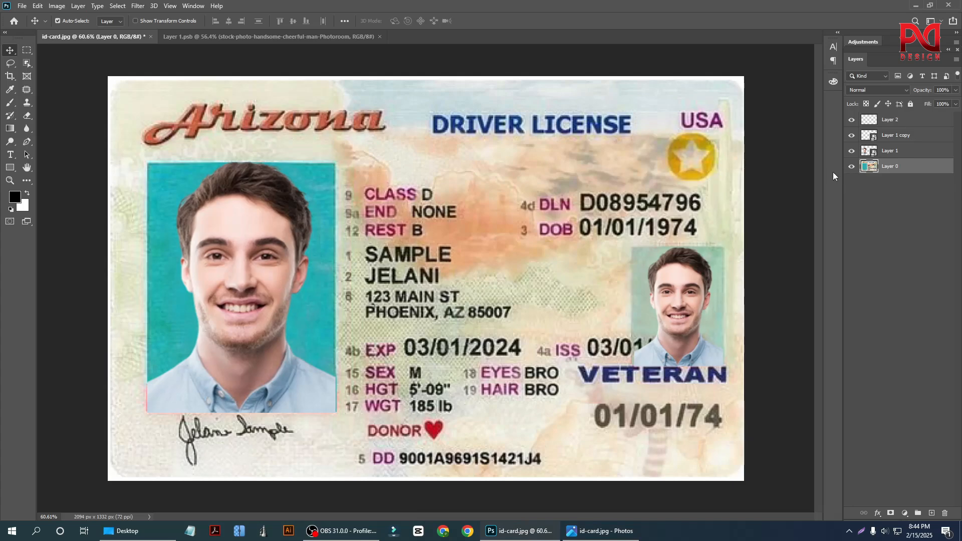
click(853, 152)
click(854, 152)
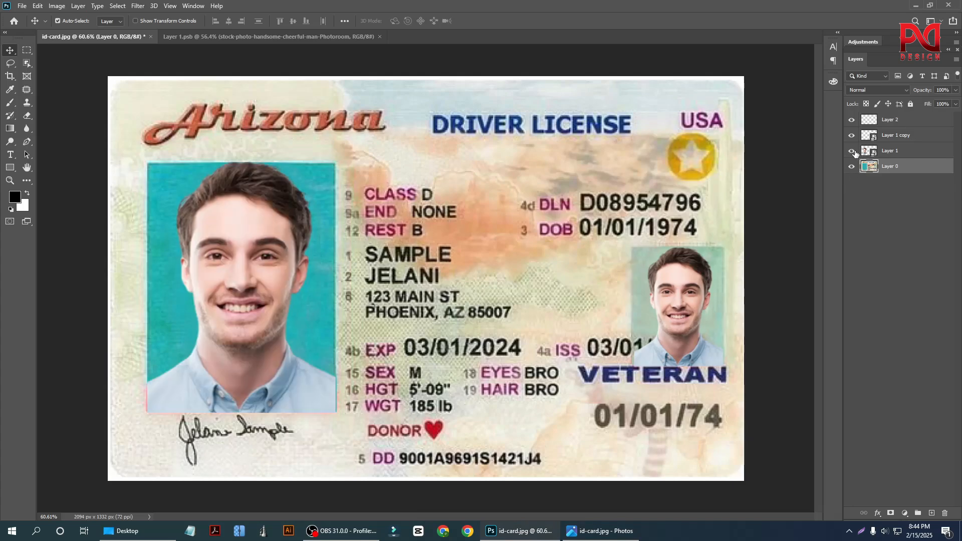
click(900, 152)
click(601, 532)
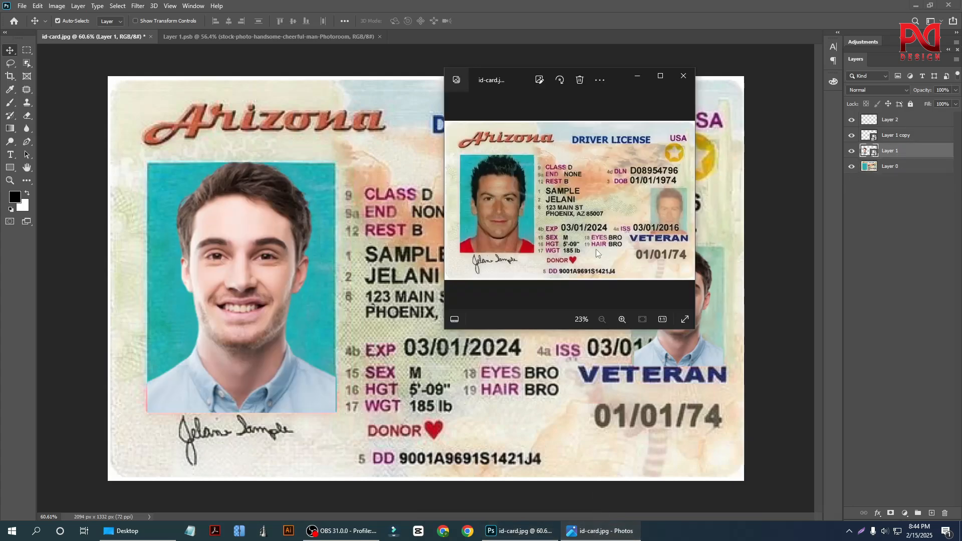
click(135, 7)
mouse_move(213, 119)
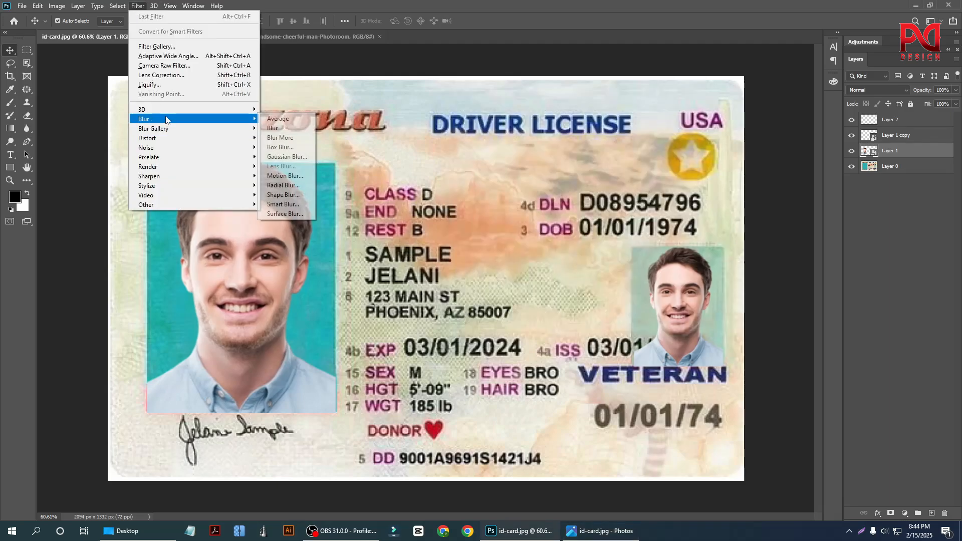
click(287, 159)
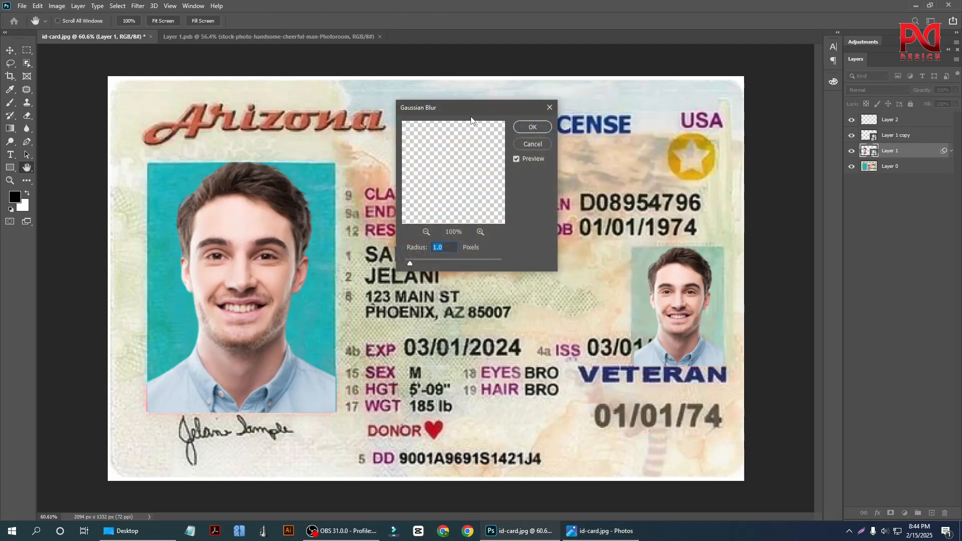
drag(471, 108, 543, 95)
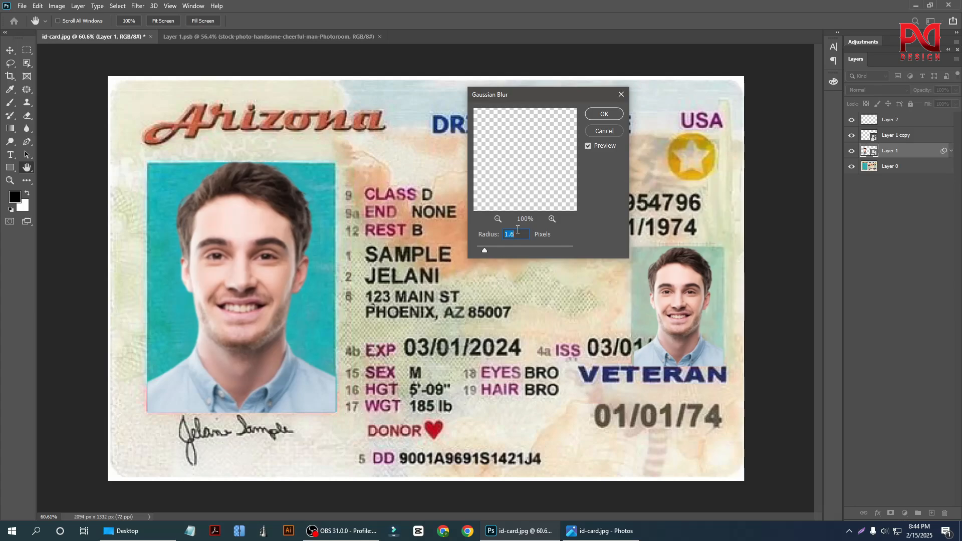
click(603, 115)
Compare the blurred large portrait with the original id-card.jpg in Photos, moving the Photos window clear of the small portrait.
scroll(289, 328, down, 2)
scroll(574, 320, up, 5)
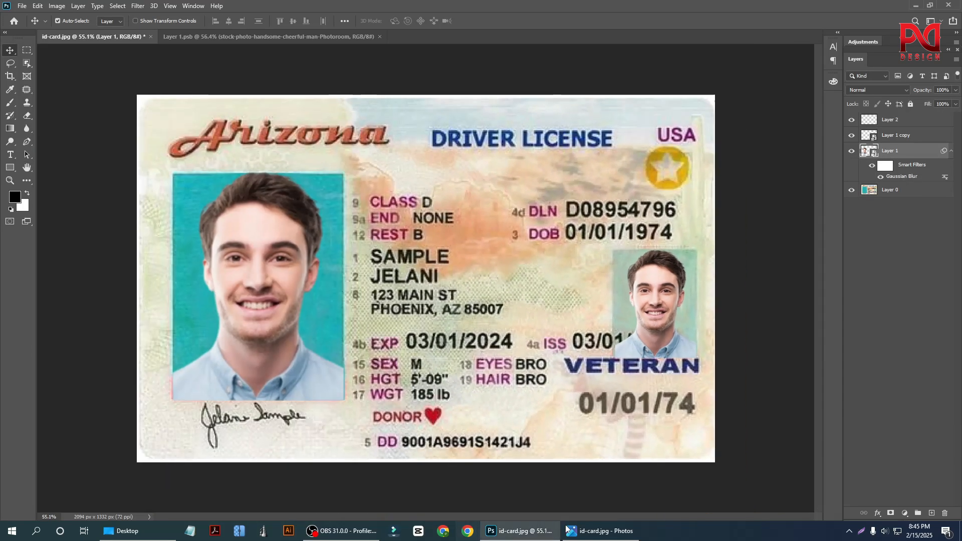
click(601, 531)
scroll(568, 233, up, 1)
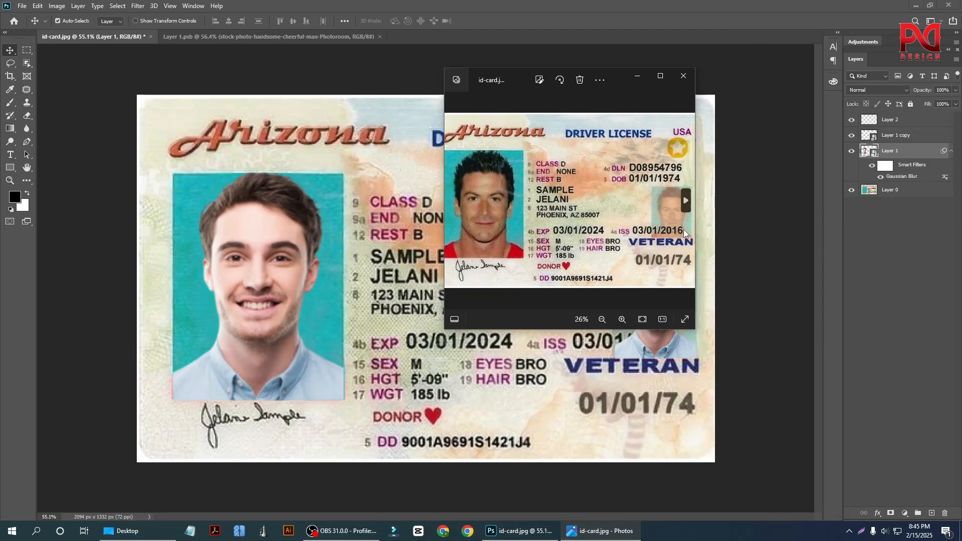
drag(606, 71, 411, 63)
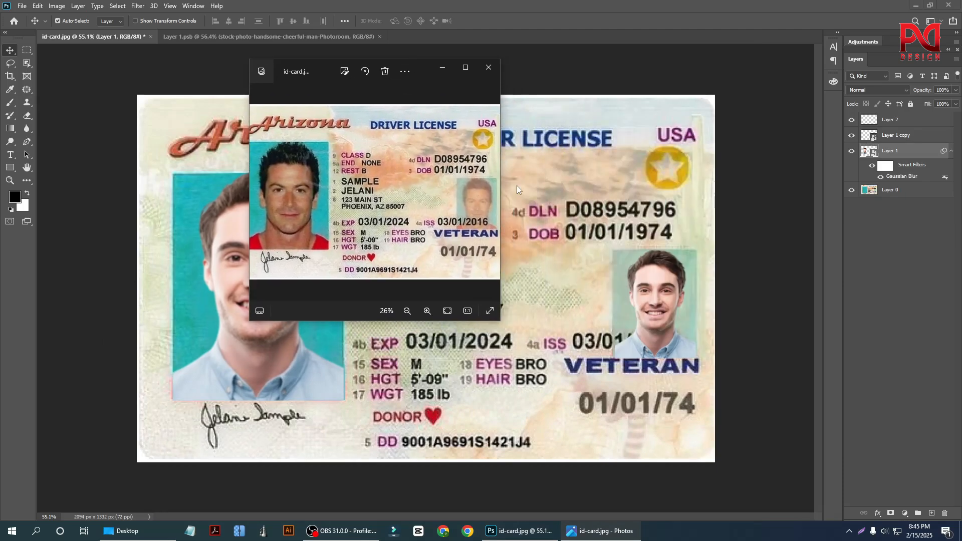
Return to Photoshop and open the Gaussian Blur settings for the small portrait on Layer 1 copy, keeping the dialog clear of the portrait.
click(666, 313)
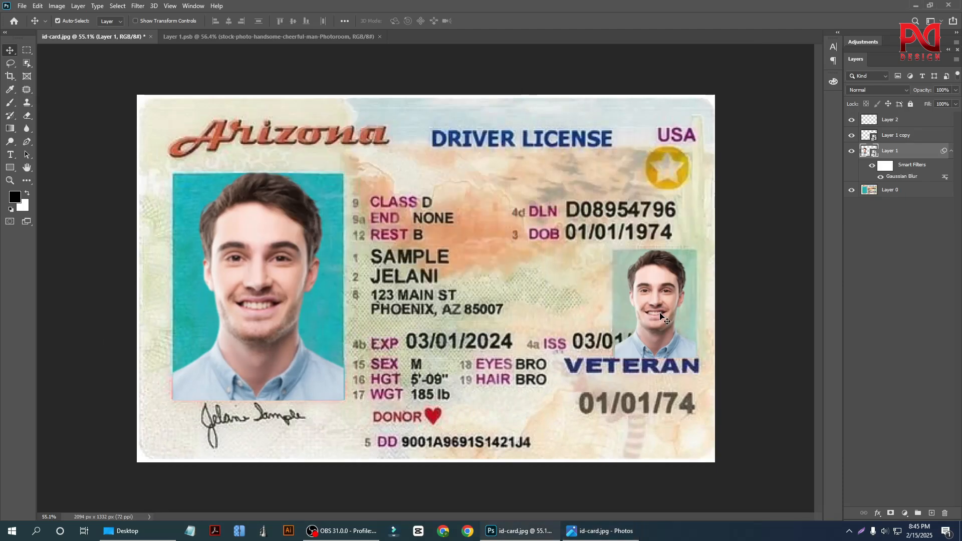
click(853, 135)
click(888, 138)
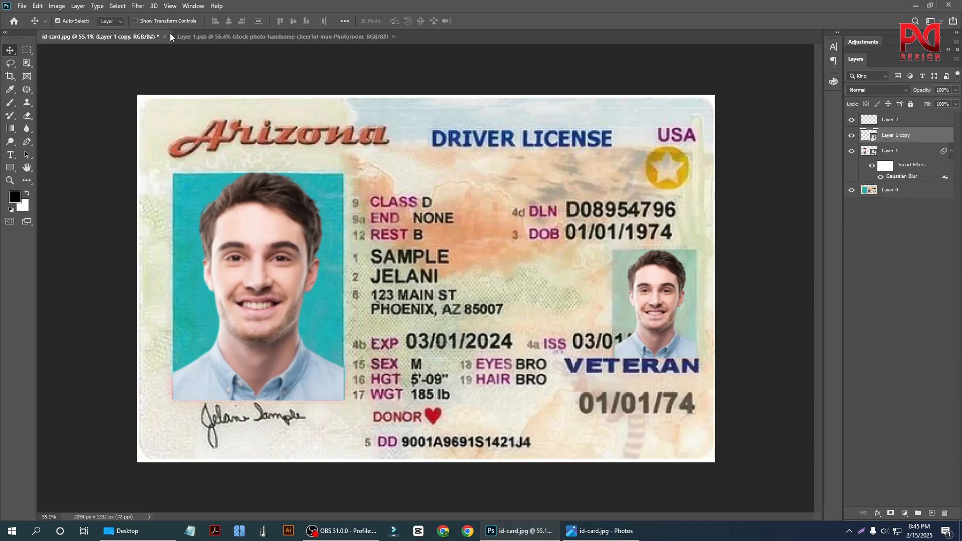
click(138, 6)
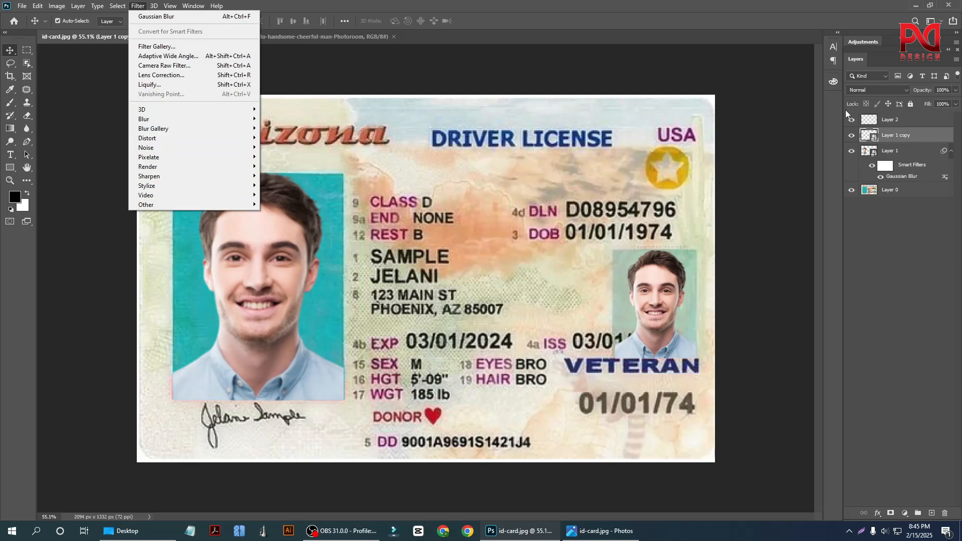
click(634, 321)
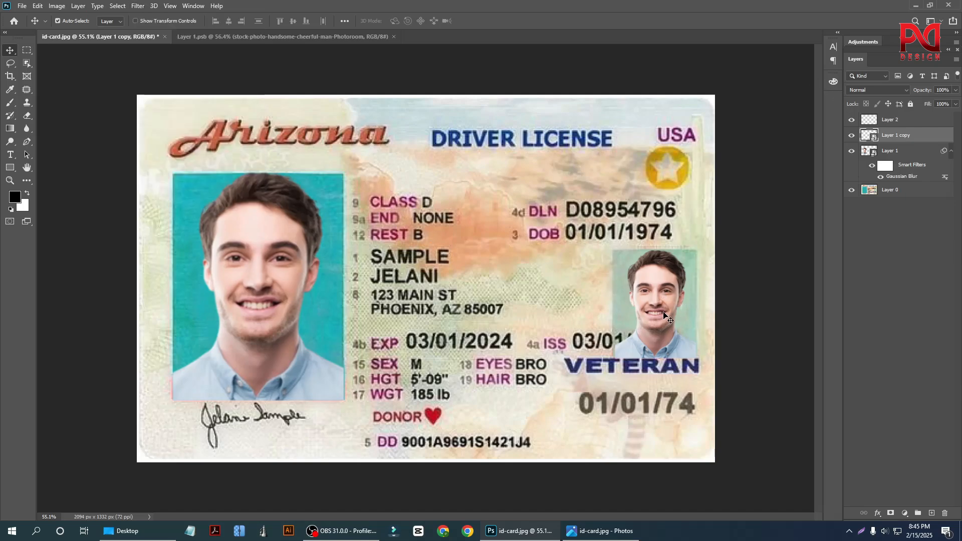
click(833, 50)
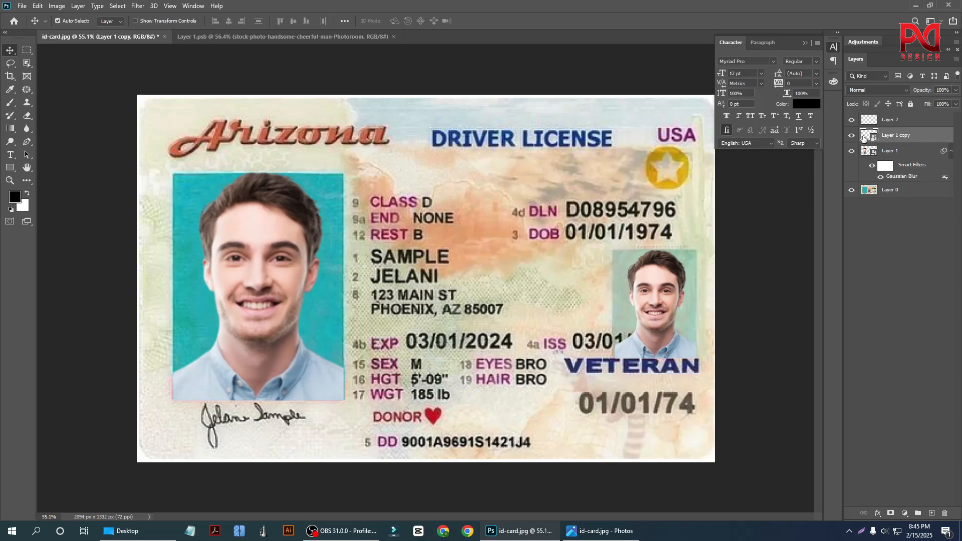
click(138, 6)
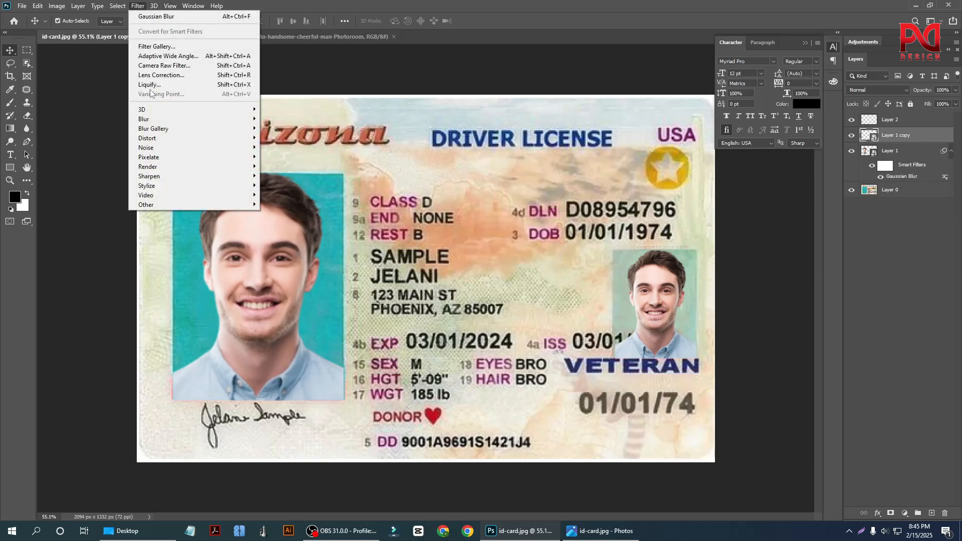
mouse_move(157, 124)
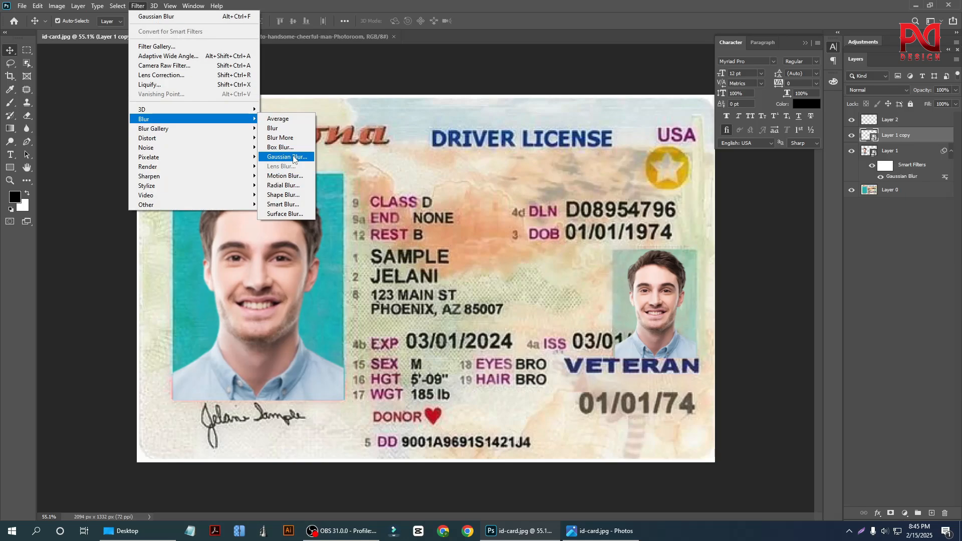
click(279, 157)
drag(546, 103, 762, 63)
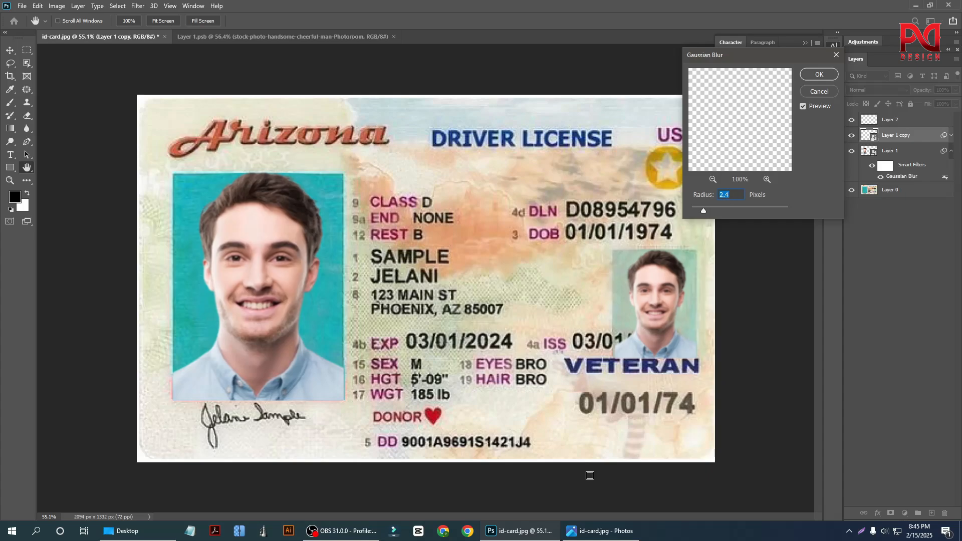
Check the original id-card.jpg in Photos, and apply a Gaussian Blur with a 2.8-pixel radius to the small portrait on Layer 1 copy in Photoshop.
click(600, 530)
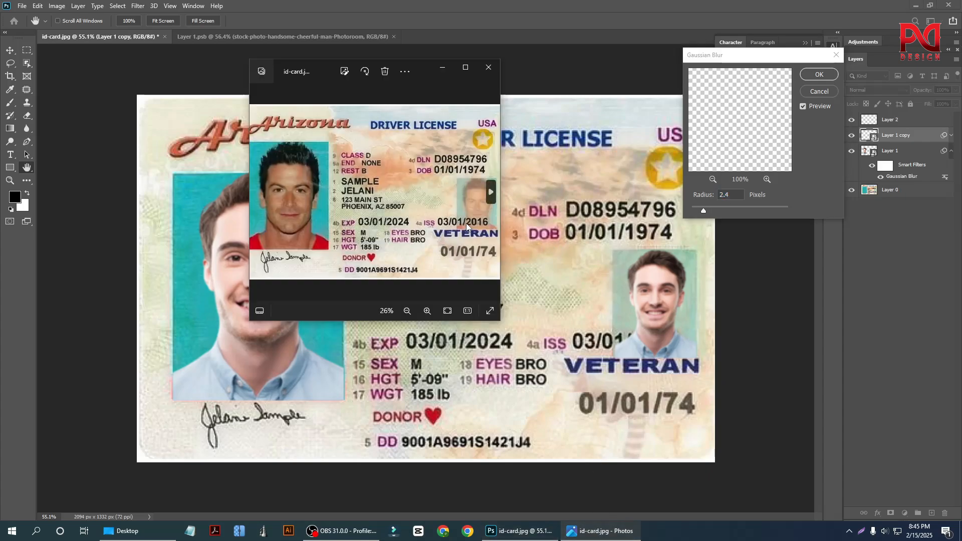
click(730, 196)
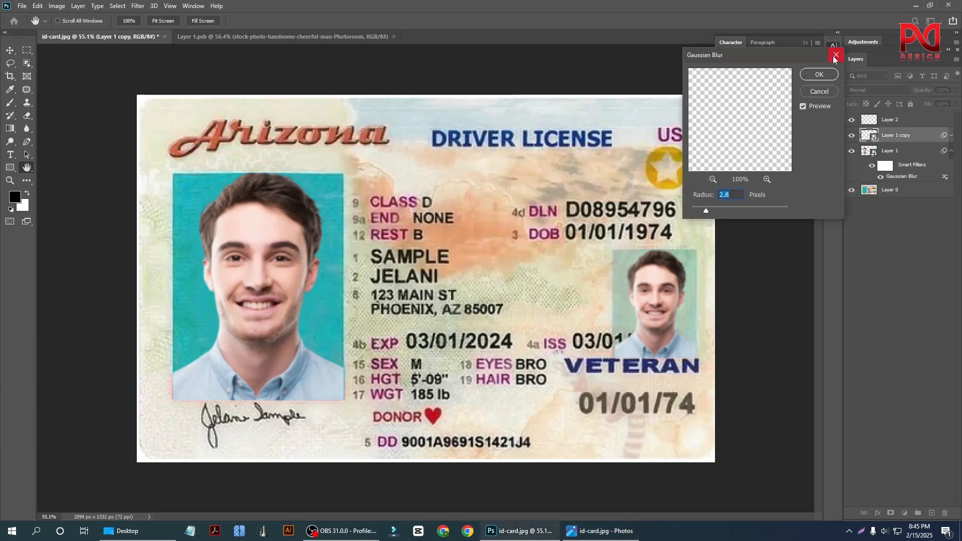
click(819, 75)
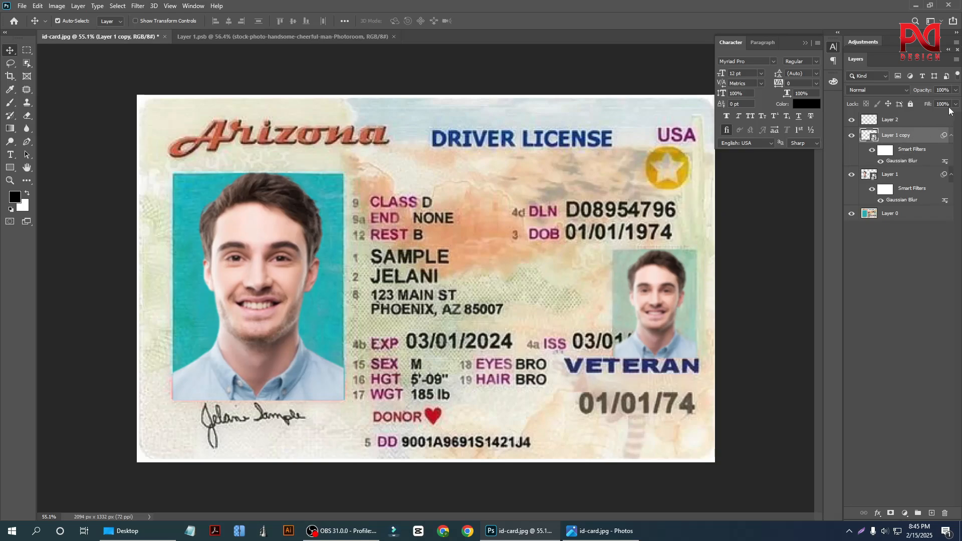
Set the small portrait's layer opacity to 73%, comparing its transparency with the original id-card.jpg in Photos.
click(955, 92)
drag(926, 104, 935, 104)
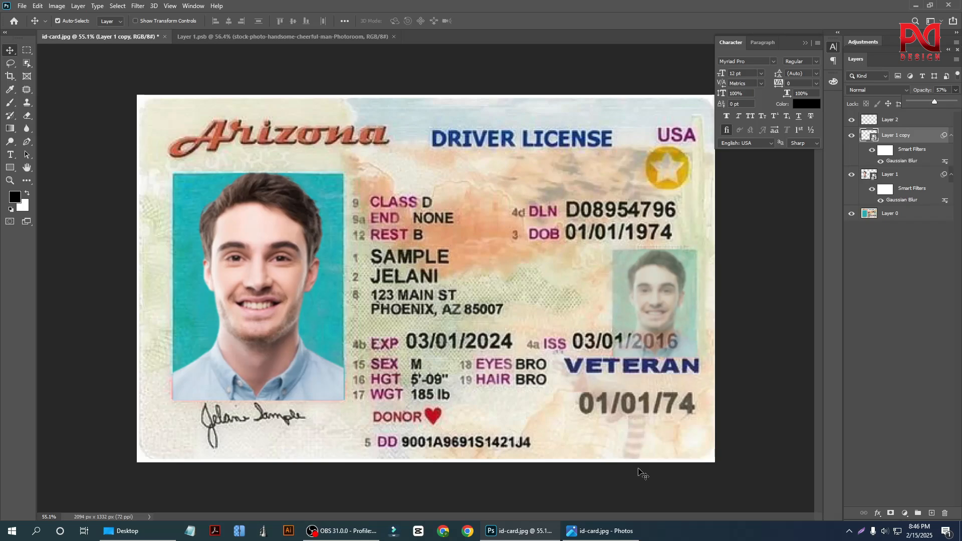
click(601, 531)
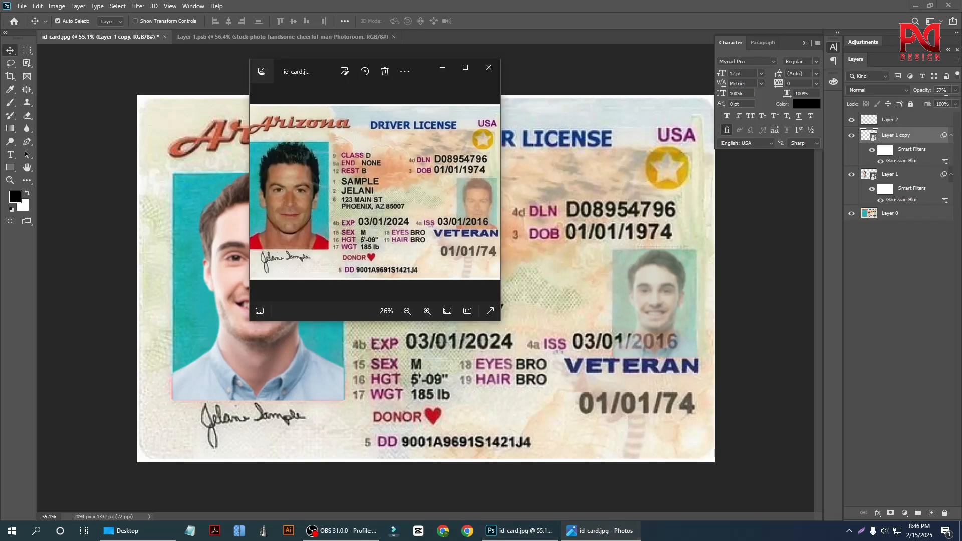
click(947, 90)
scroll(947, 90, up, 5)
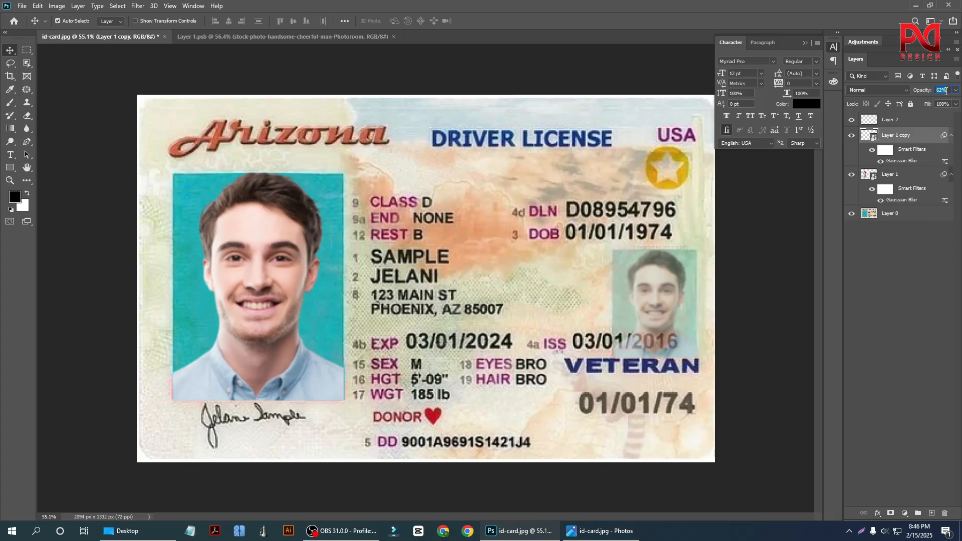
scroll(946, 91, up, 4)
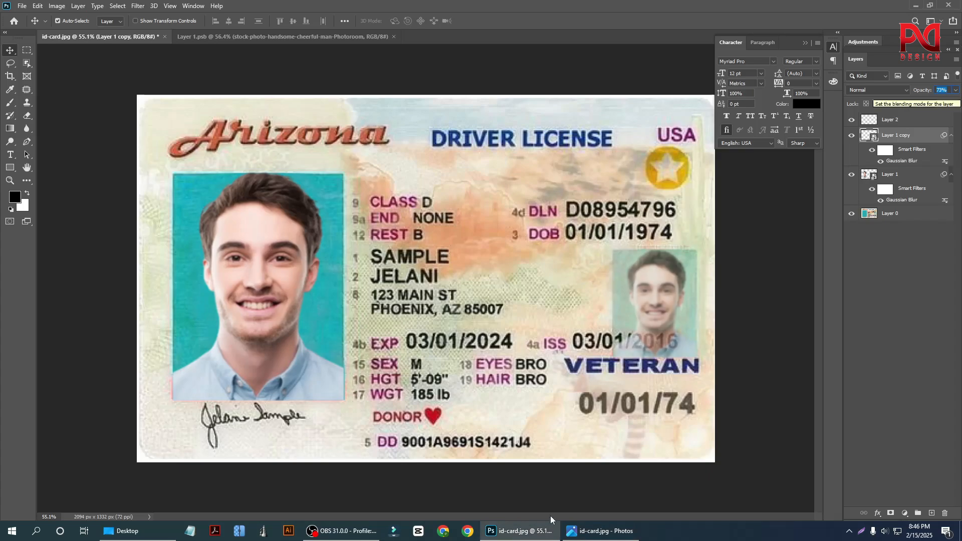
click(600, 531)
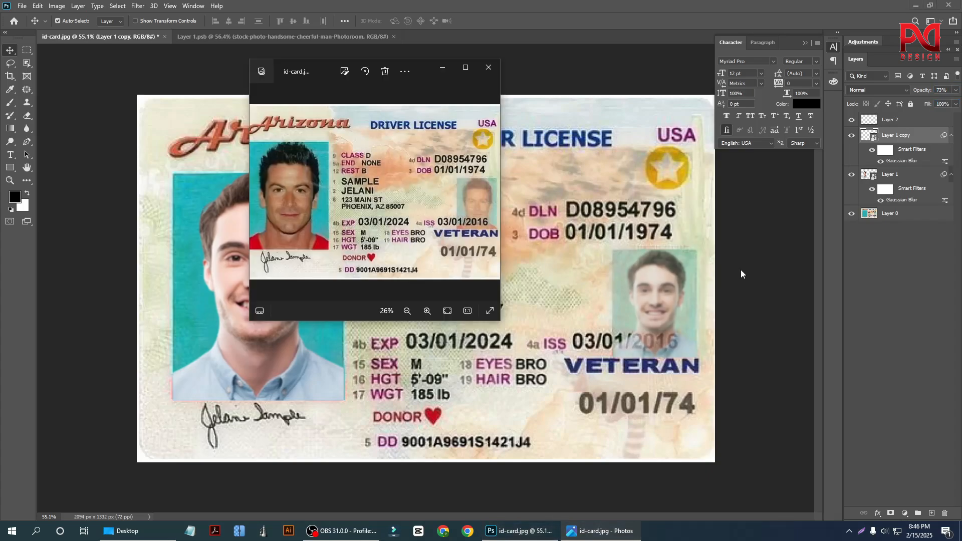
click(550, 281)
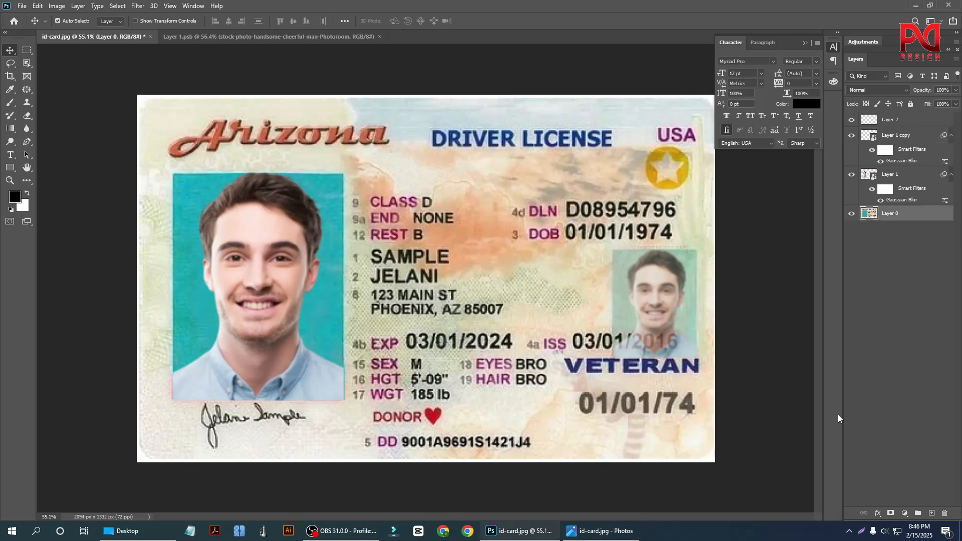
Try to move the small portrait's layer, Layer 1 copy, beneath Layer 0.
click(648, 305)
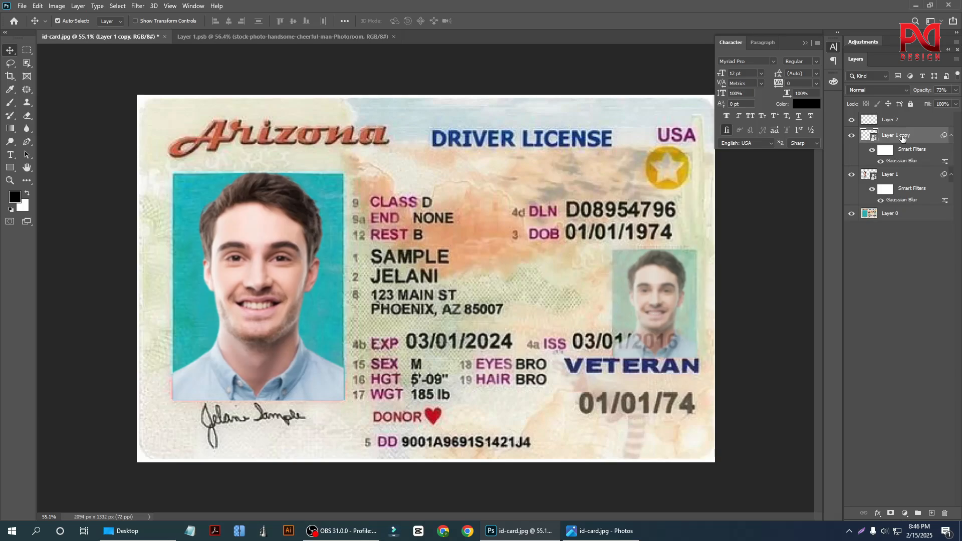
drag(902, 136, 902, 233)
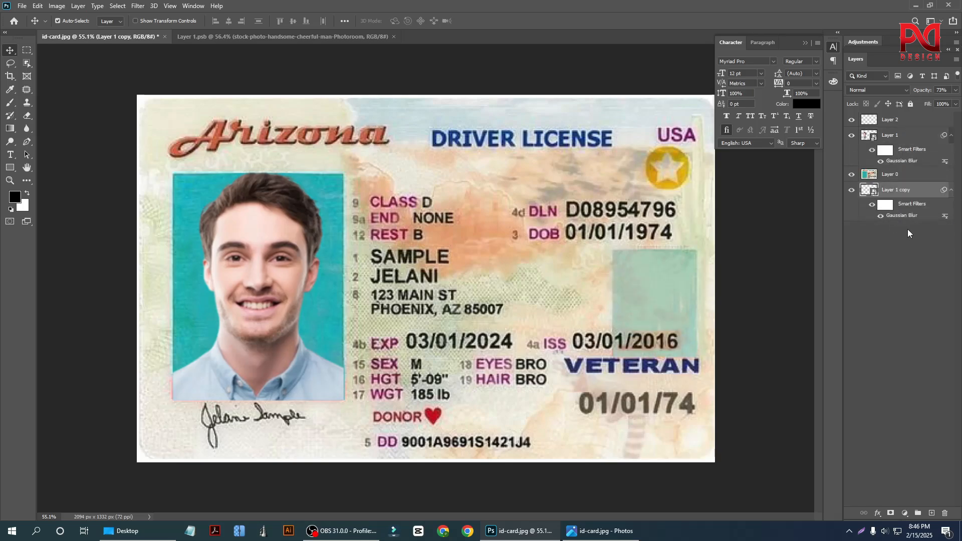
key(ctrl+z)
Examine the whole card to judge how both replaced portraits blend with the background.
click(532, 255)
scroll(556, 349, down, 3)
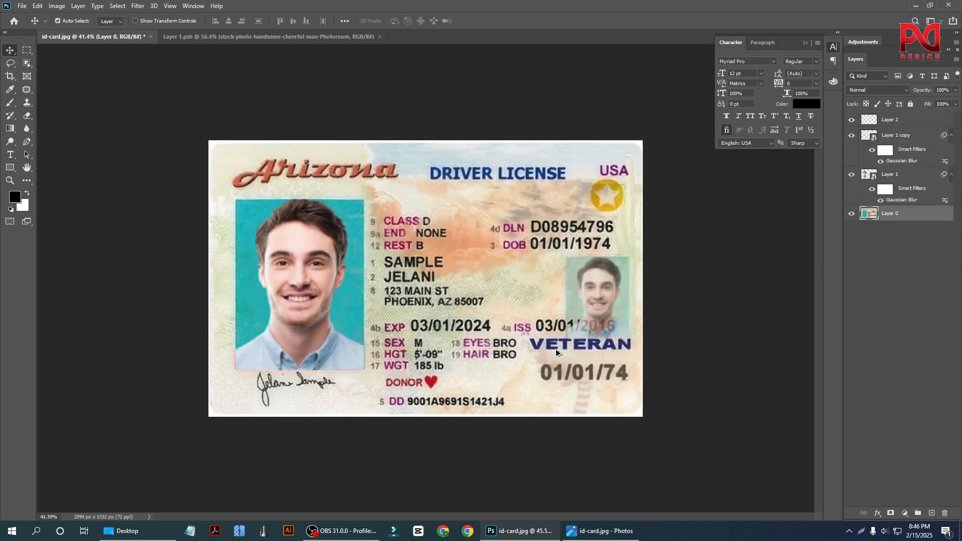
scroll(556, 351, up, 4)
scroll(552, 341, down, 3)
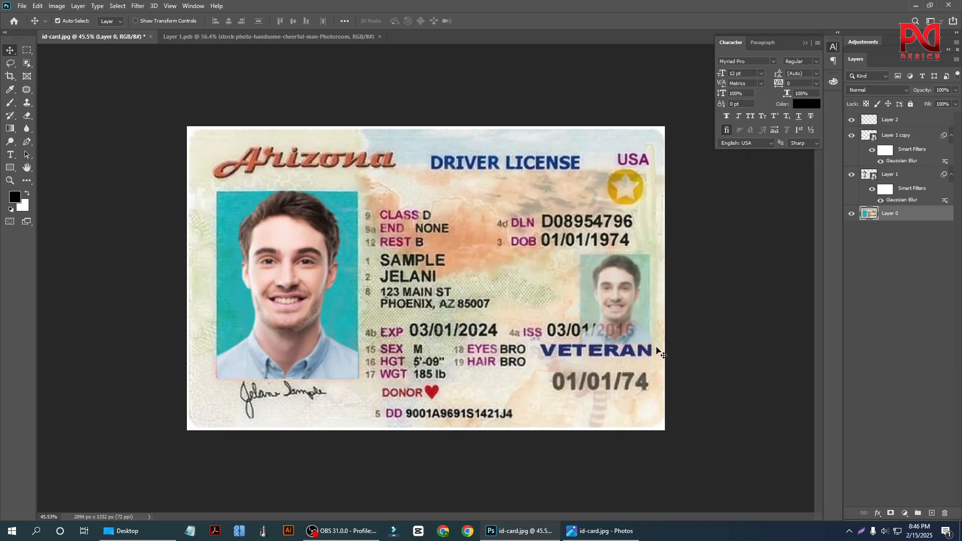
scroll(660, 353, up, 2)
scroll(626, 346, down, 3)
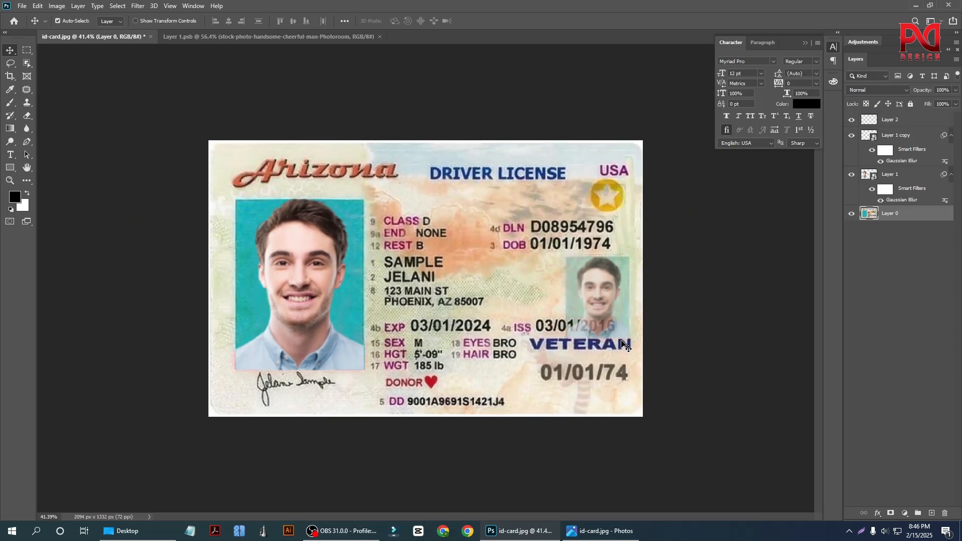
scroll(456, 296, up, 3)
scroll(466, 301, down, 2)
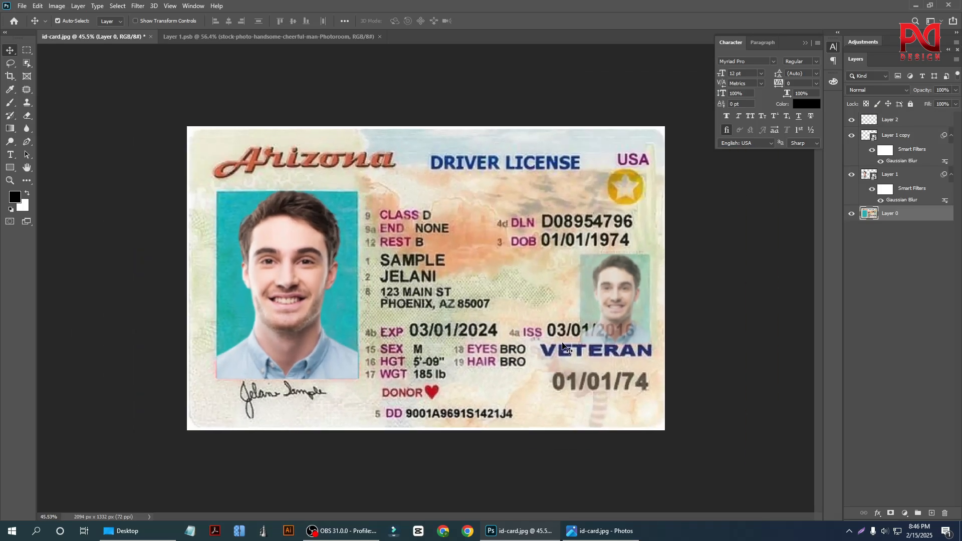
Place the original id-card.jpg in Photos beside the edited large portrait, compare the two versions, and close Photos.
click(601, 531)
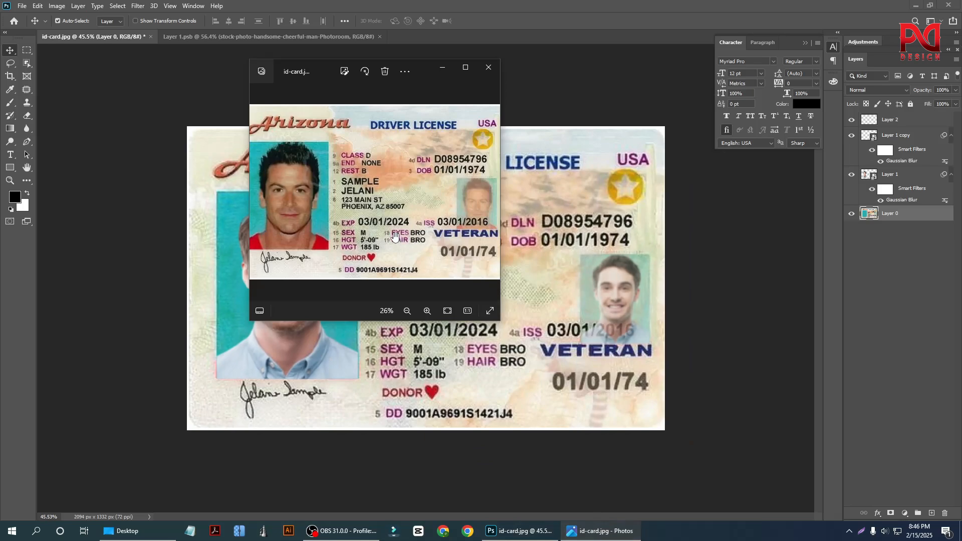
drag(323, 70, 510, 109)
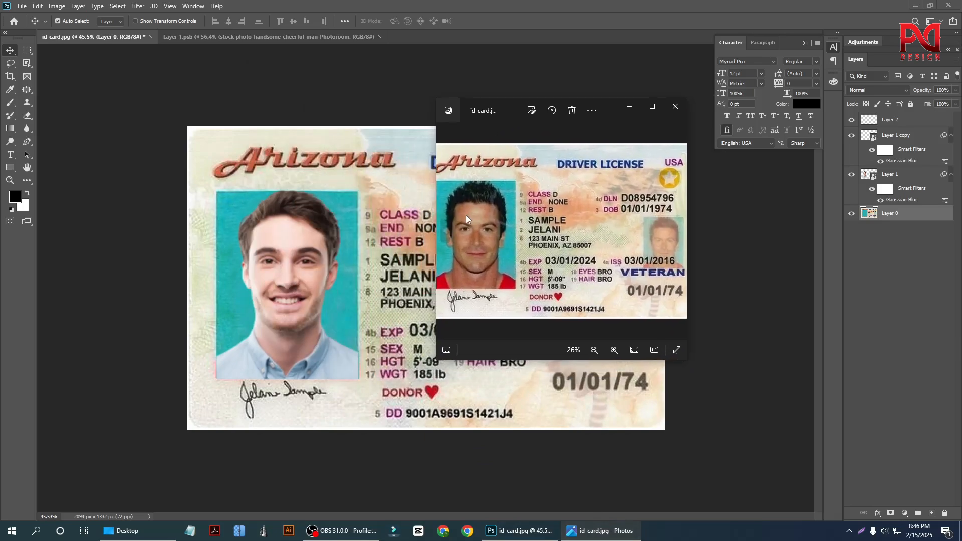
scroll(488, 260, up, 3)
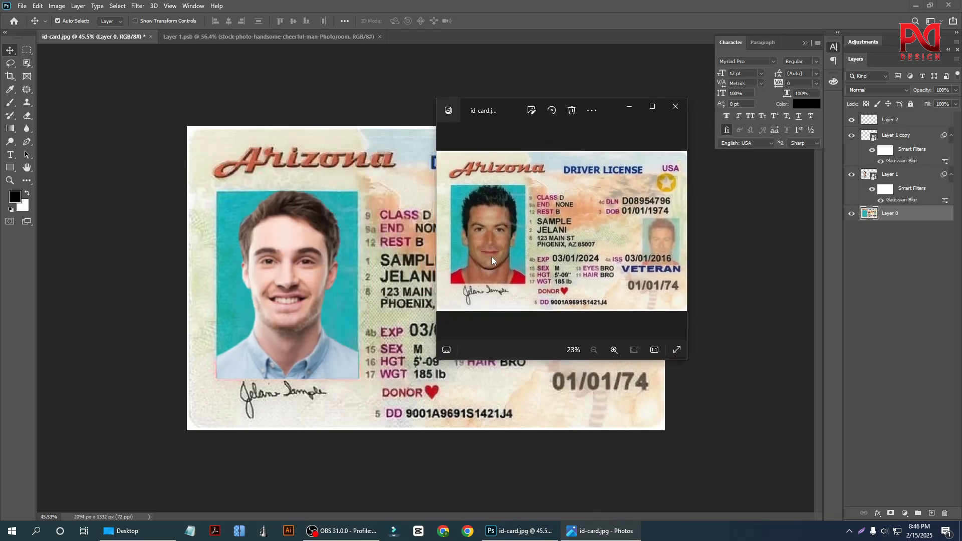
scroll(488, 268, down, 3)
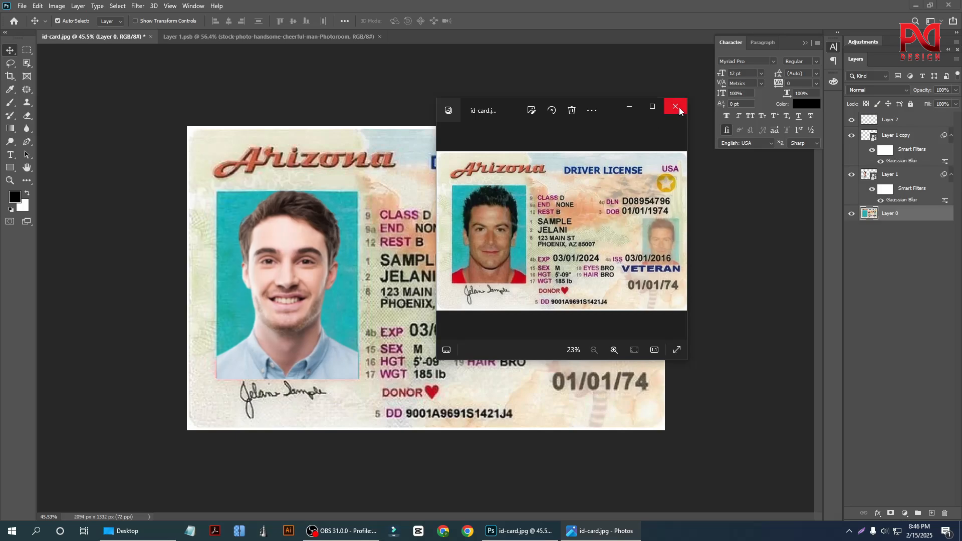
scroll(545, 262, up, 1)
scroll(527, 264, up, 1)
scroll(521, 270, down, 2)
click(674, 113)
Add a text layer with the Lorem Ipsum placeholder on the card, just right of the second name line.
scroll(408, 278, up, 3)
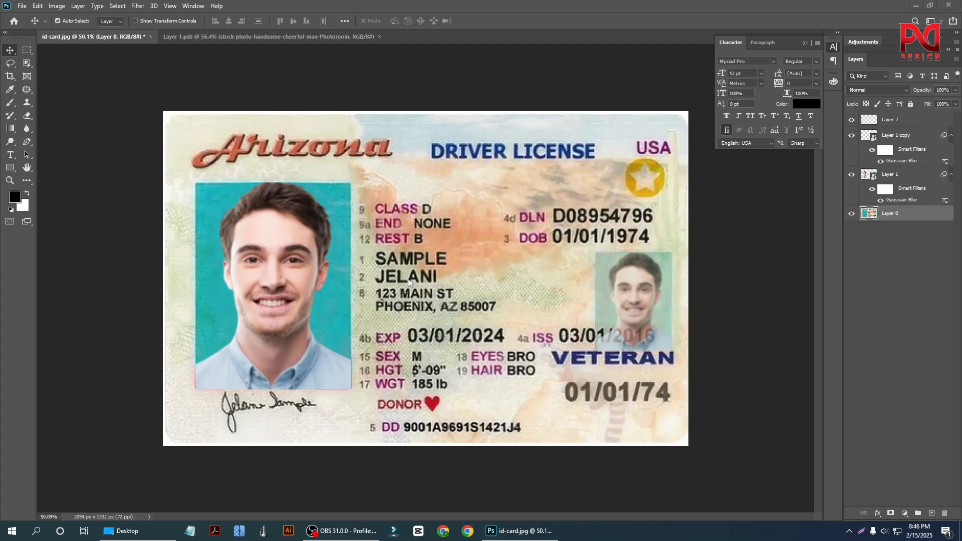
scroll(404, 279, down, 2)
scroll(405, 278, up, 3)
scroll(405, 280, down, 2)
scroll(416, 278, up, 3)
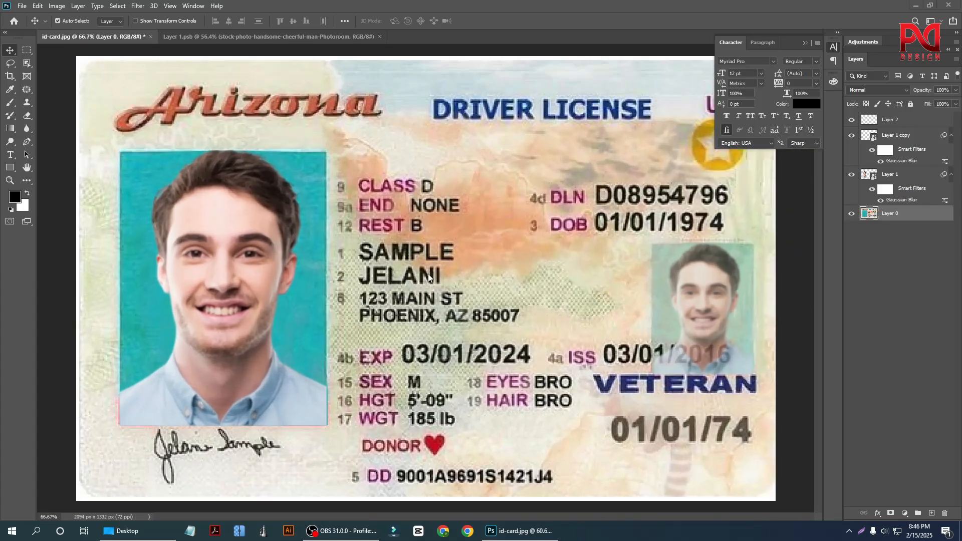
scroll(462, 303, down, 1)
scroll(462, 304, down, 1)
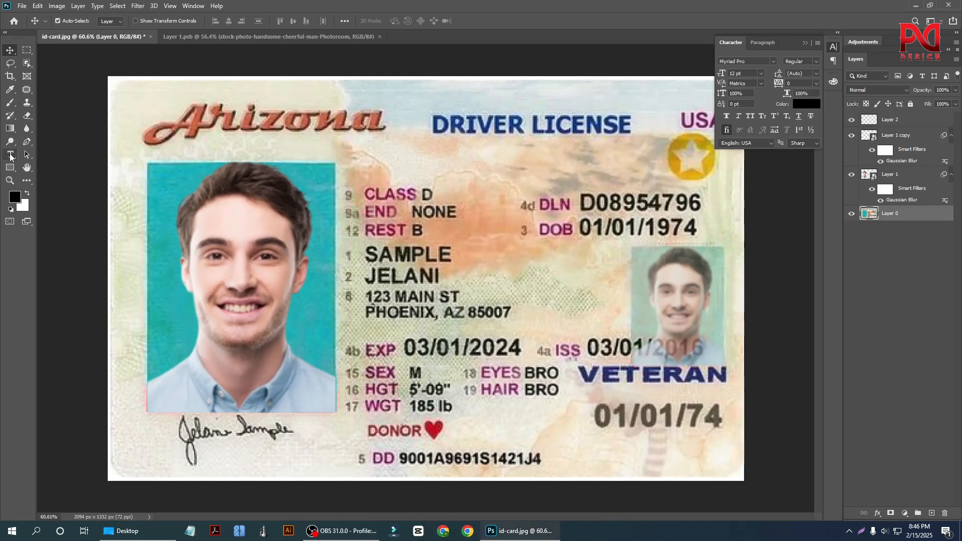
scroll(466, 291, up, 3)
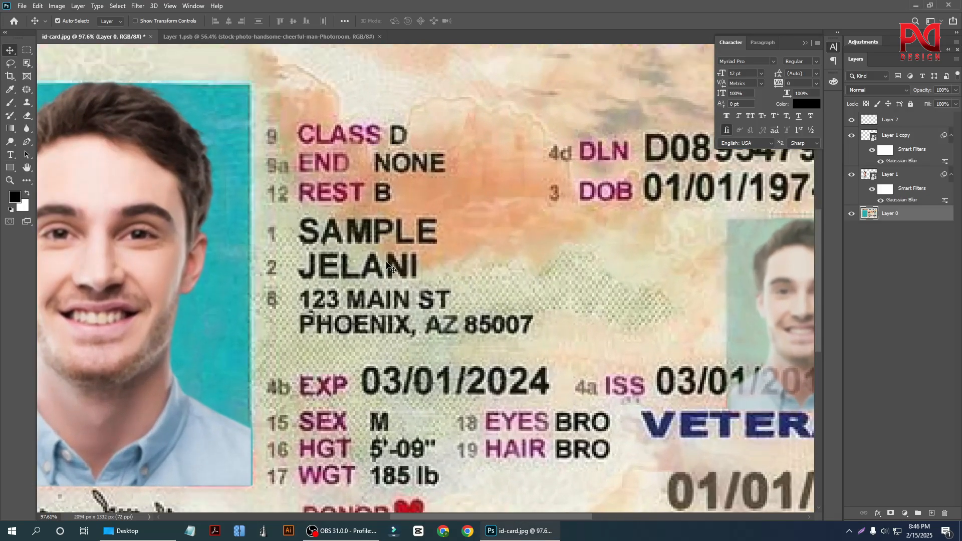
click(16, 153)
scroll(453, 301, up, 1)
click(472, 284)
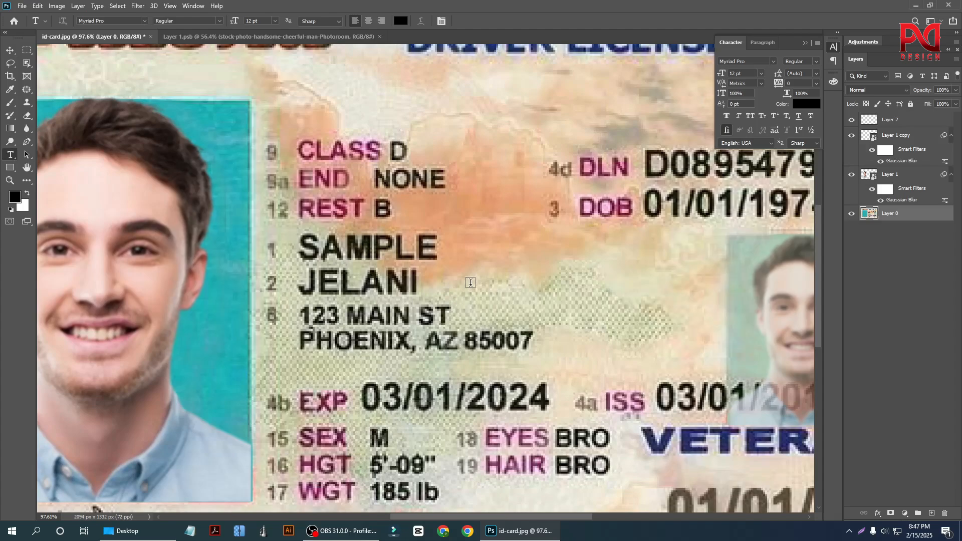
click(11, 50)
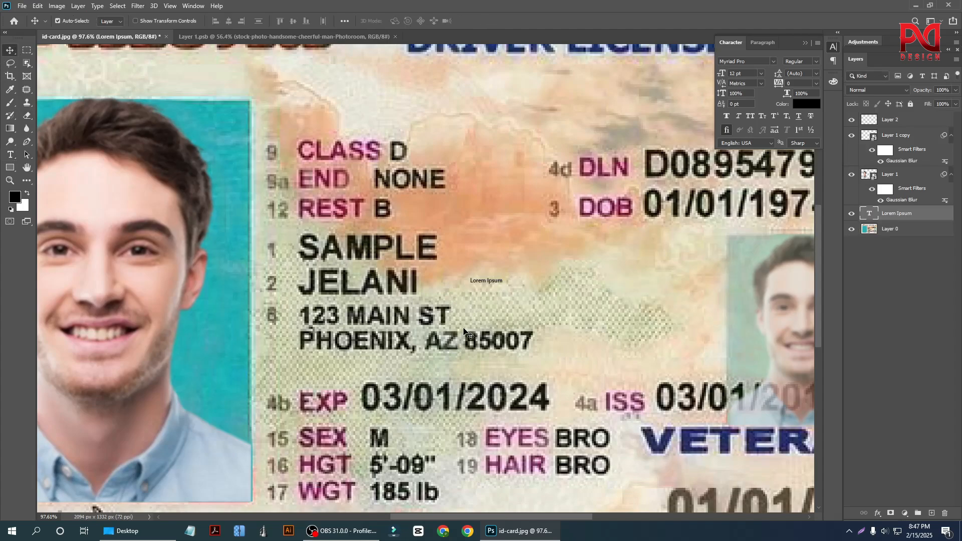
Scale the Lorem Ipsum text to 609.21% and position it beside the second name line.
drag(485, 284, 642, 298)
key(ctrl+t)
drag(554, 279, 547, 285)
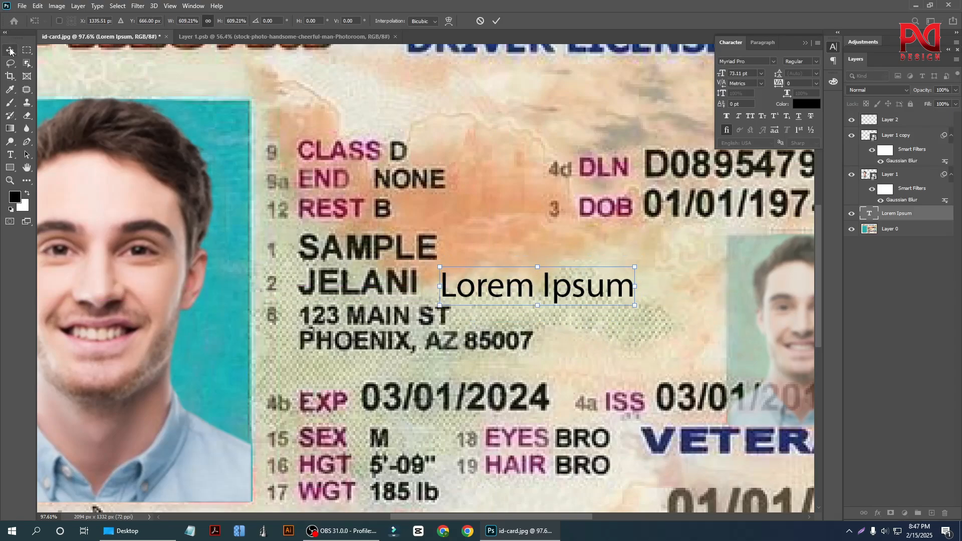
click(10, 51)
Replace the Lorem Ipsum placeholder text with "sample".
double_click(496, 279)
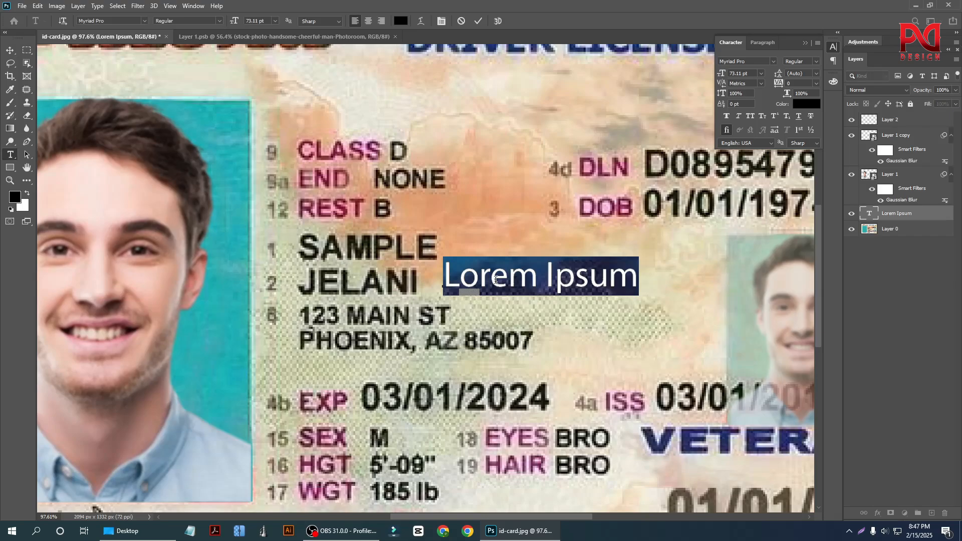
text(sam)
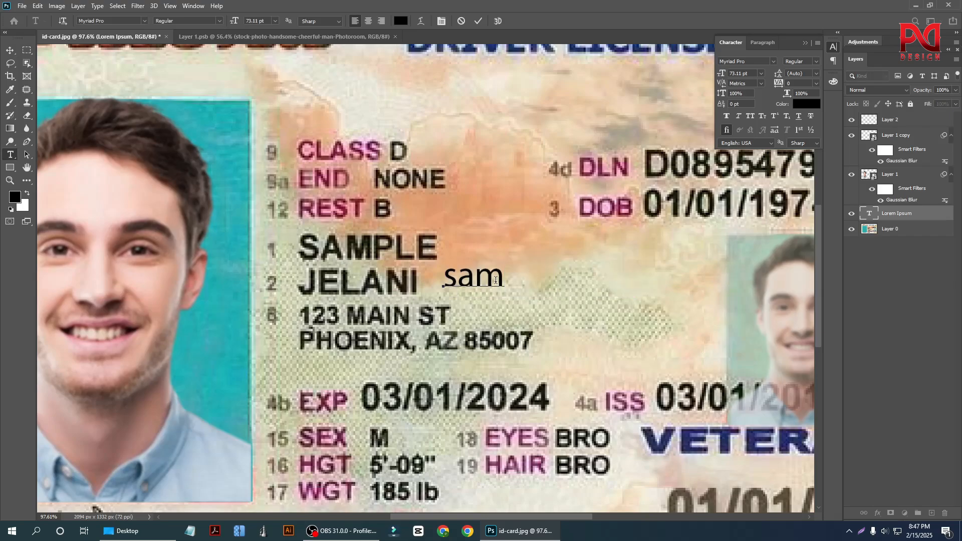
text(ple)
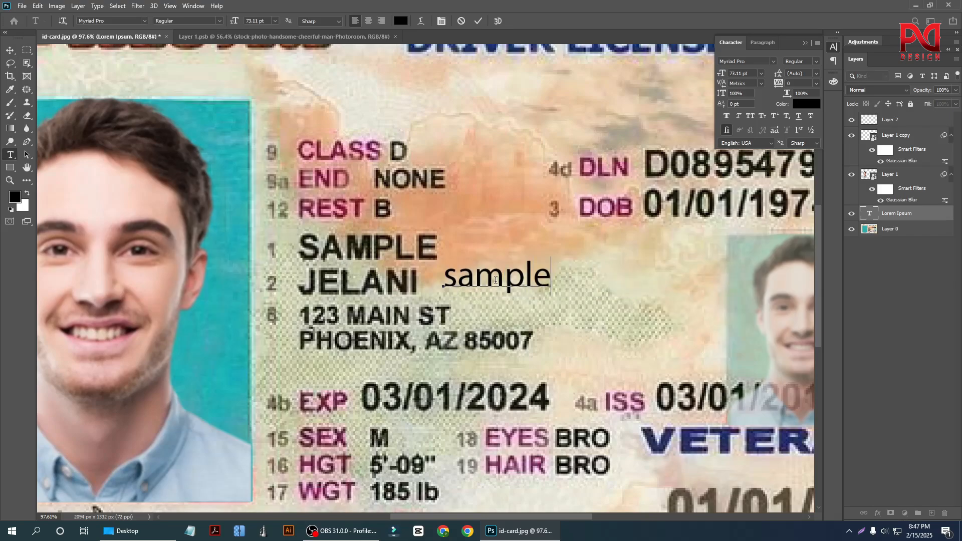
click(10, 51)
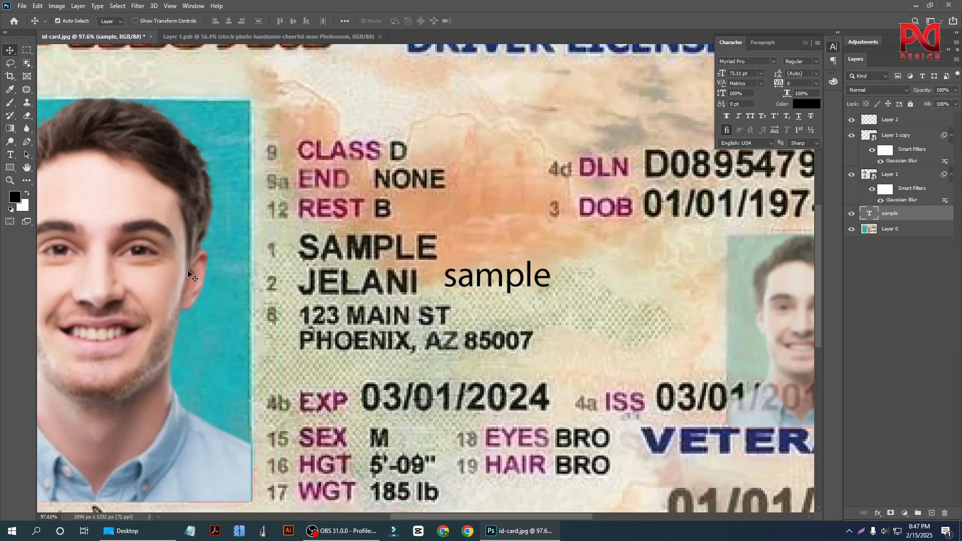
Move the "sample" text slightly farther right of the name lines and format it as All Caps.
click(454, 331)
scroll(457, 332, down, 2)
scroll(457, 331, up, 3)
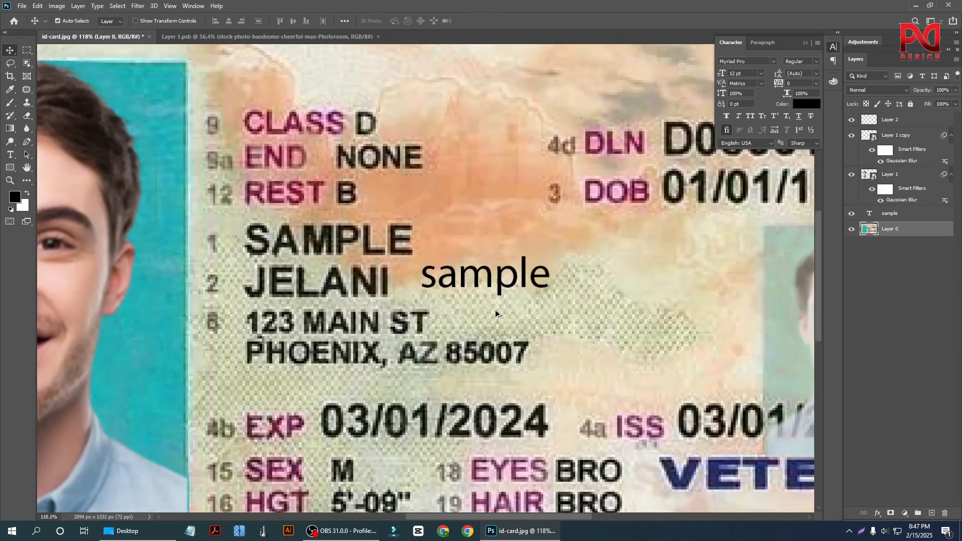
click(482, 287)
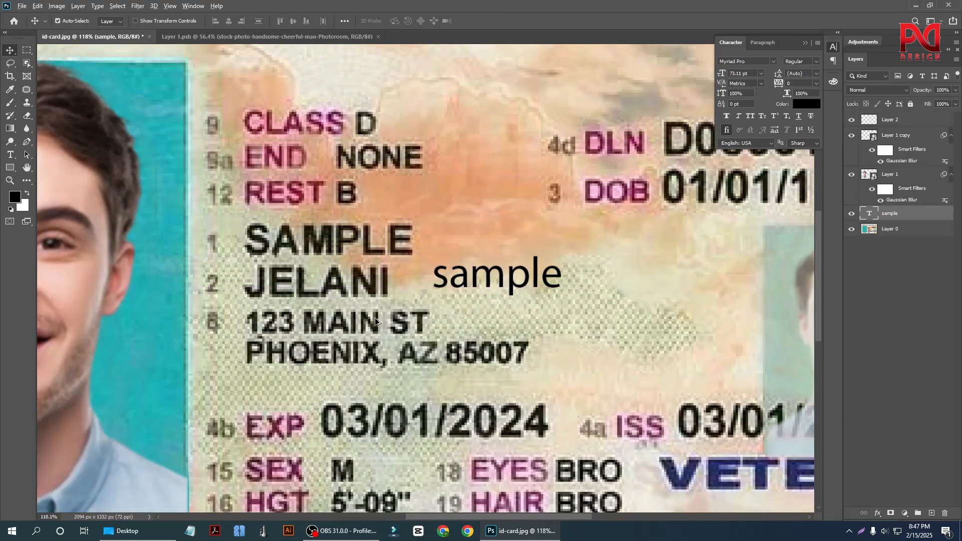
scroll(496, 320, down, 2)
scroll(521, 351, up, 2)
scroll(524, 326, down, 3)
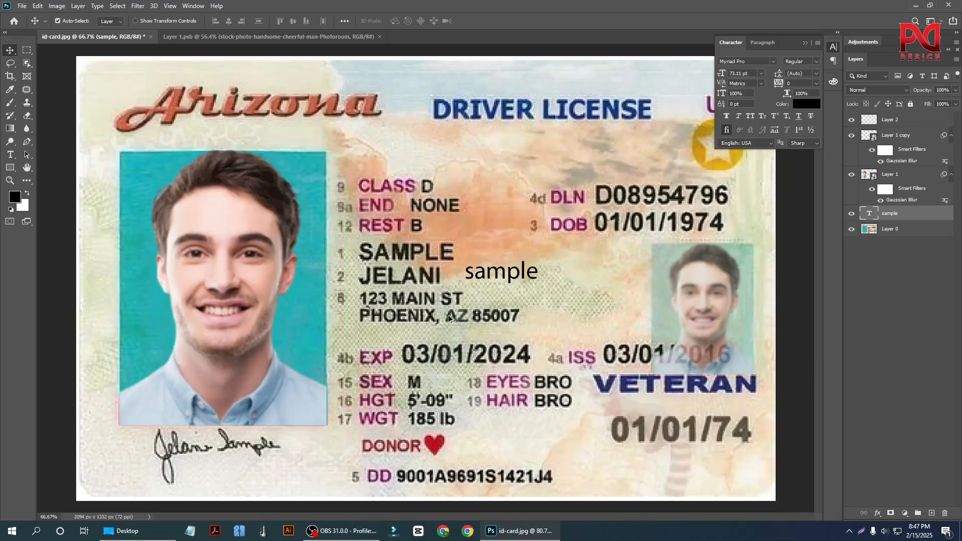
scroll(528, 289, up, 3)
scroll(519, 290, up, 1)
drag(477, 298, 520, 321)
scroll(444, 286, up, 2)
scroll(461, 295, down, 2)
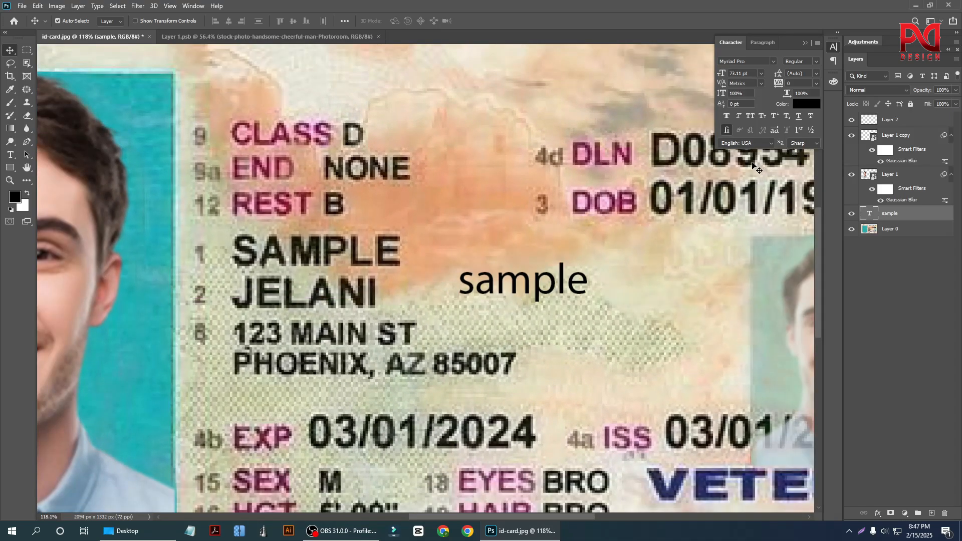
click(749, 117)
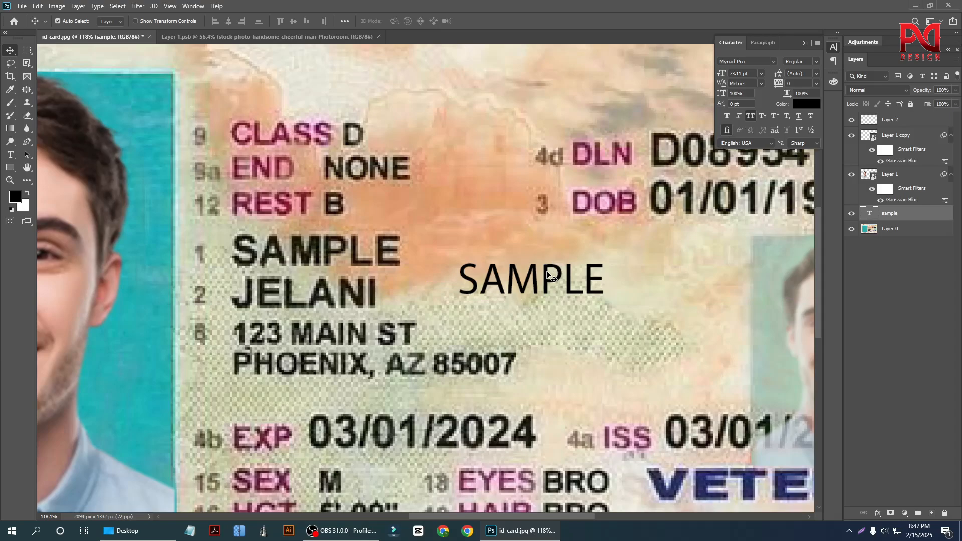
Set the "sample" text's font to Arial Bold and move it closer to the printed name lines.
drag(549, 274, 509, 280)
click(757, 62)
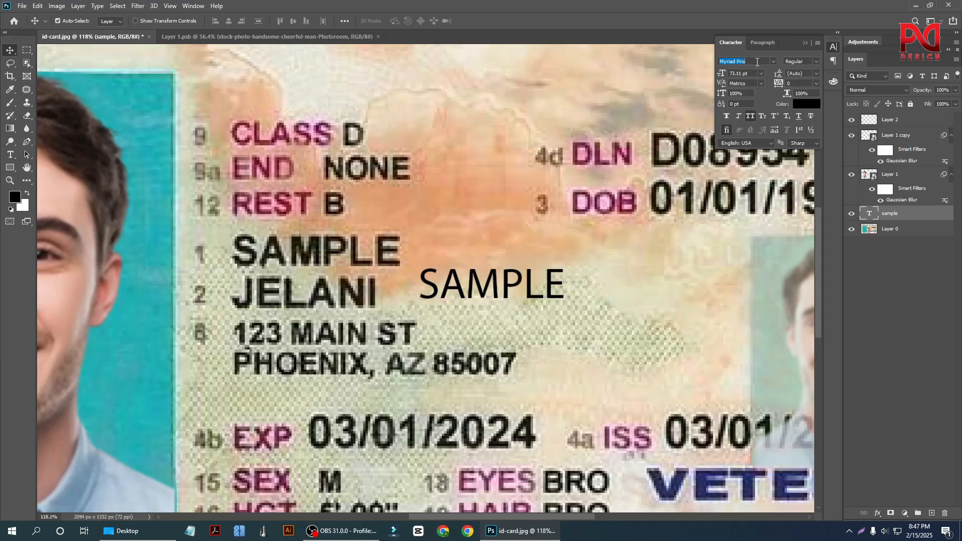
text(a)
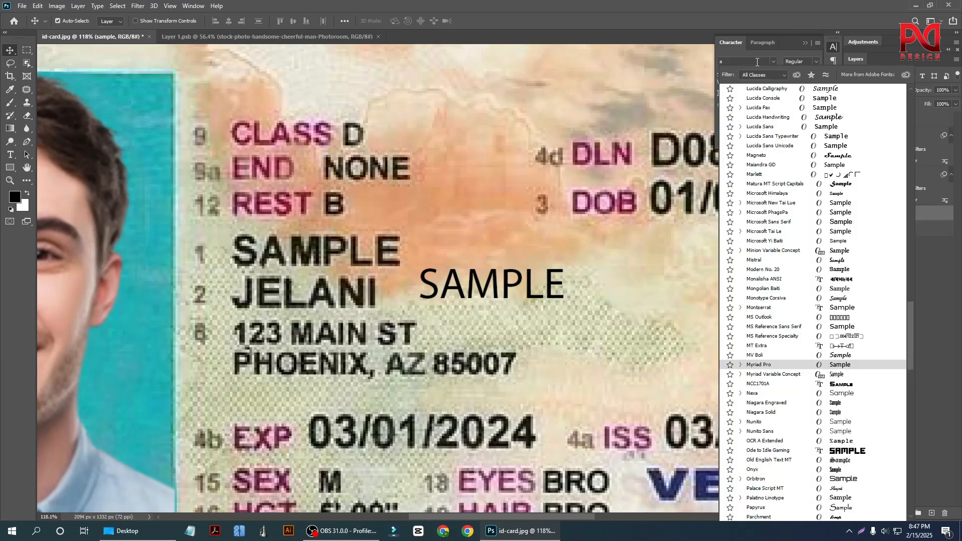
text(r)
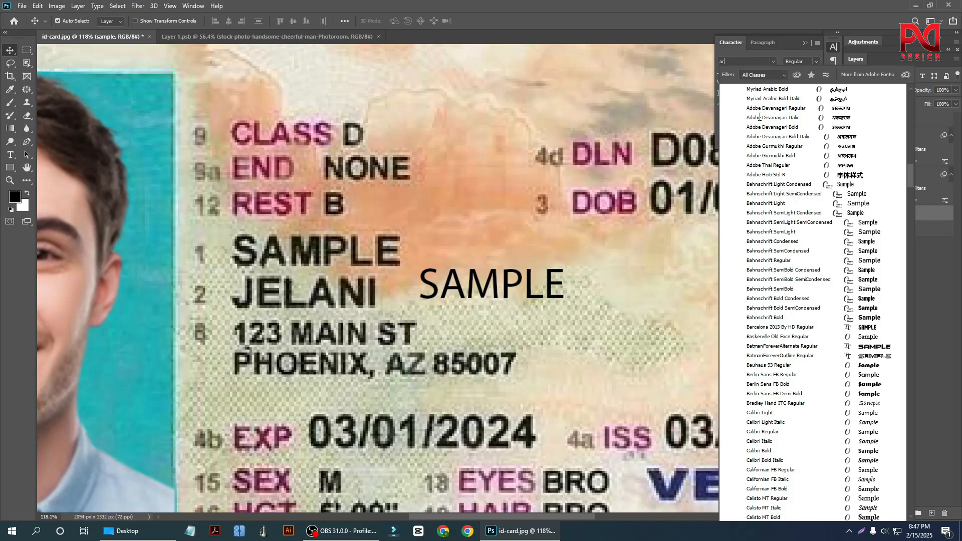
text(ial)
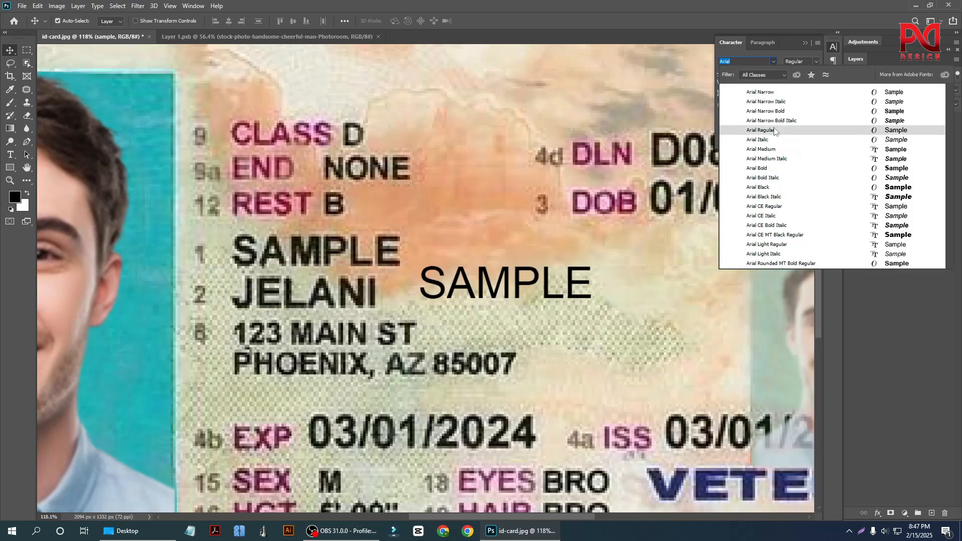
click(768, 168)
drag(482, 292, 453, 319)
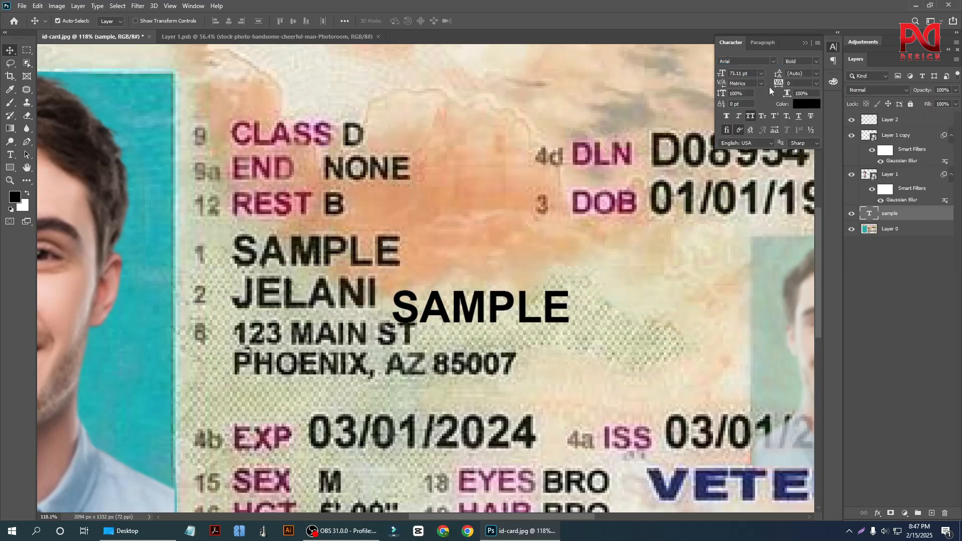
Recolor the "sample" text red with the hex value ef0000.
click(807, 104)
click(476, 129)
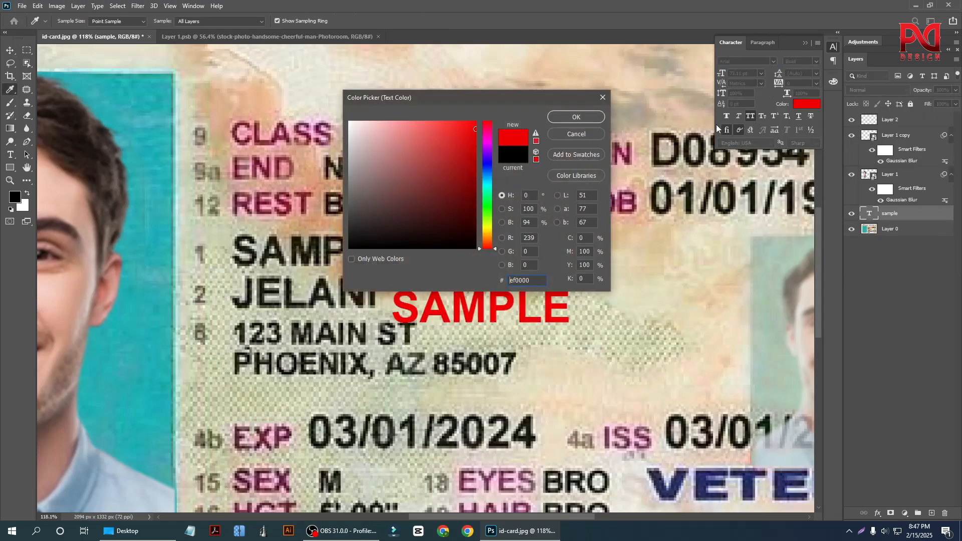
click(577, 118)
Place the "sample" text over the printed first name line and reduce its font size to 69.11 pt.
scroll(405, 332, up, 2)
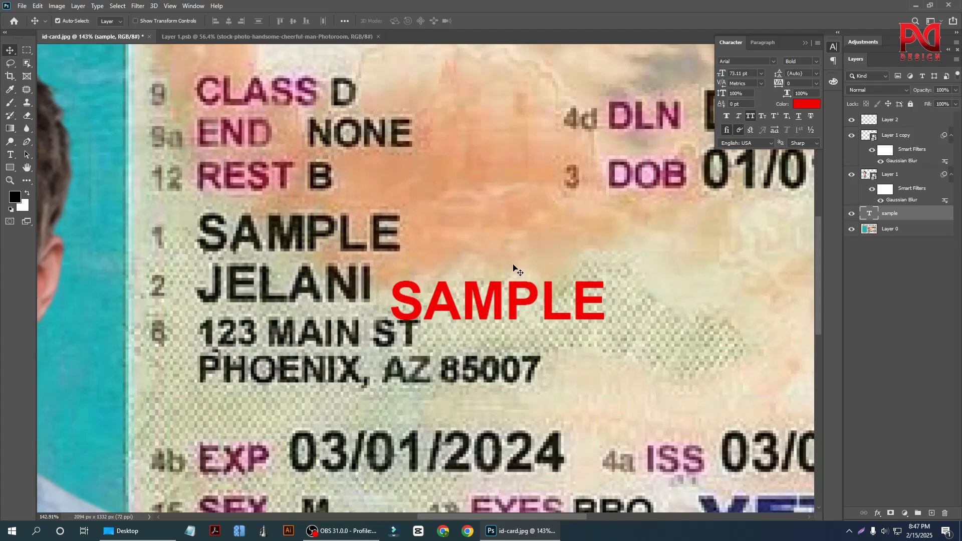
click(515, 267)
scroll(581, 366, down, 3)
scroll(345, 332, up, 1)
scroll(344, 330, up, 1)
drag(529, 315, 336, 249)
scroll(446, 258, up, 2)
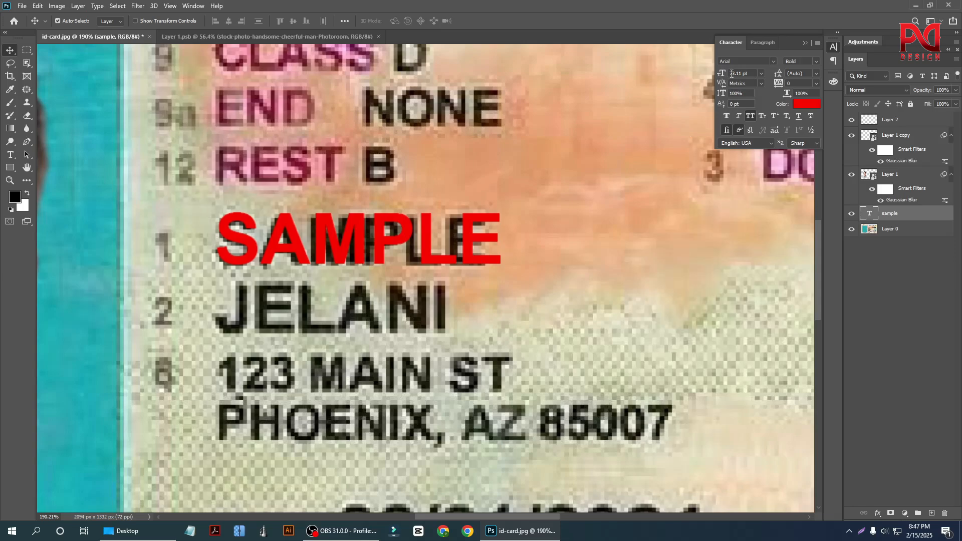
scroll(733, 74, down, 3)
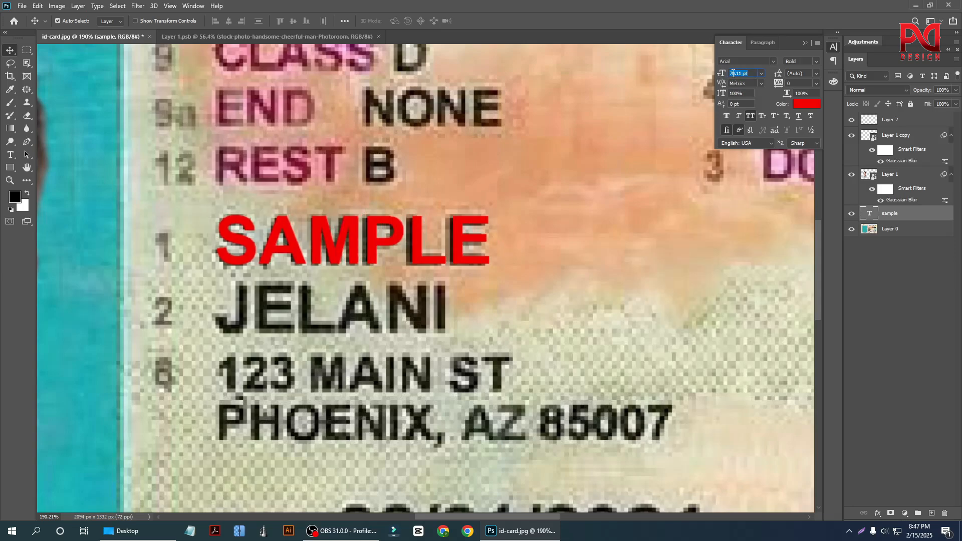
scroll(732, 73, down, 1)
scroll(516, 211, down, 2)
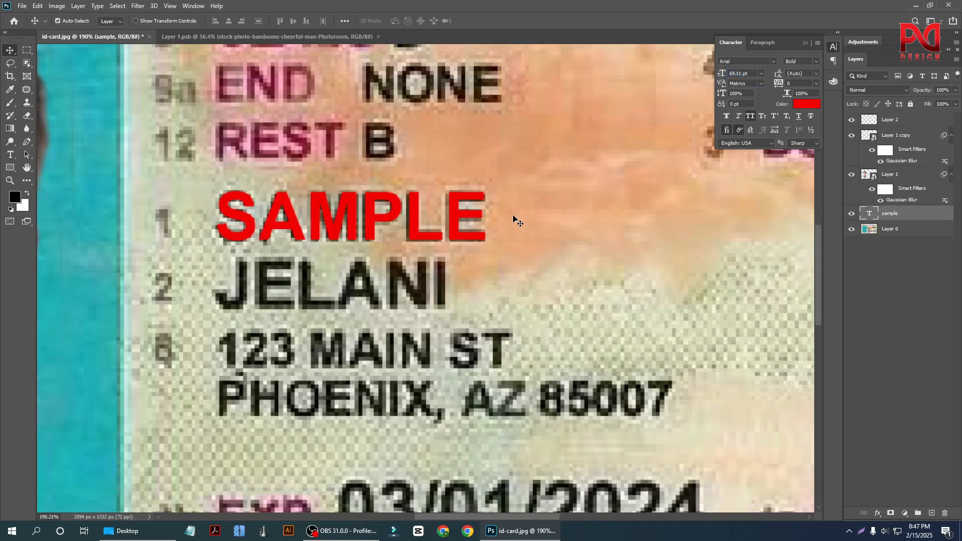
Duplicate the "sample" text onto the second name line and replace the copy's wording with the name printed there.
drag(352, 210, 368, 292)
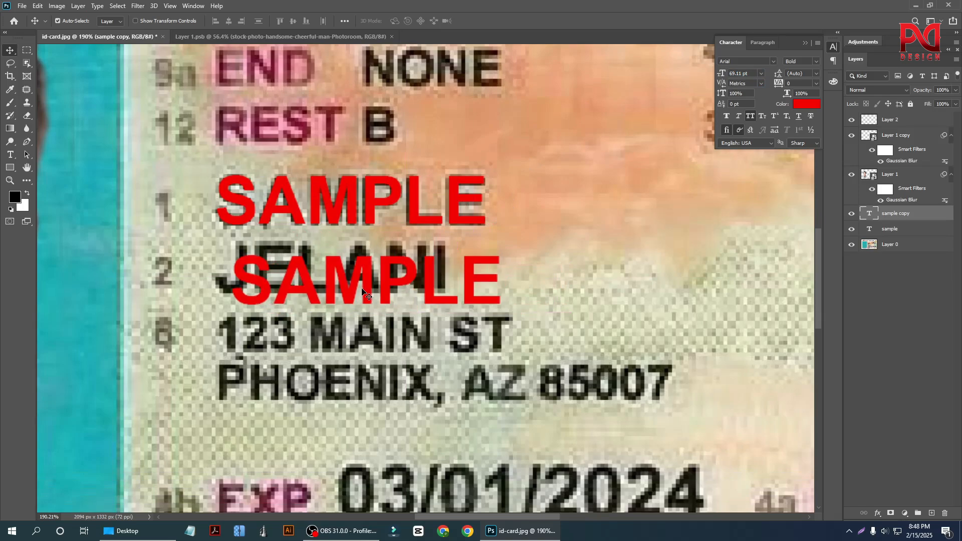
double_click(362, 287)
text(JE)
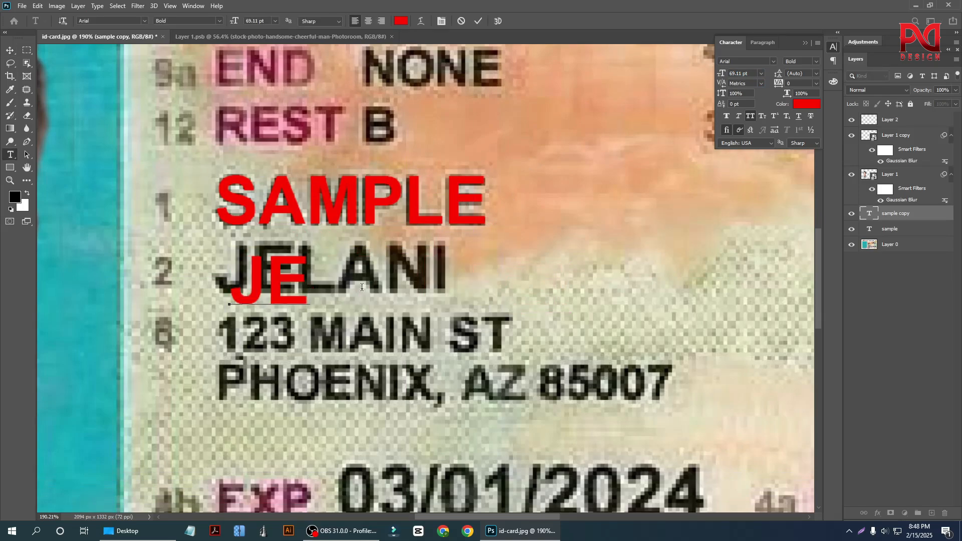
text(LANI)
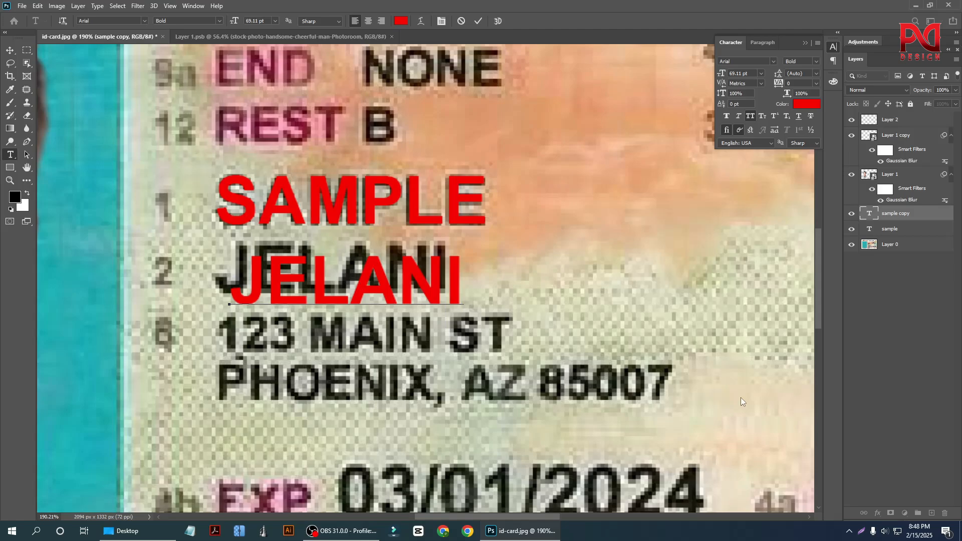
click(10, 51)
Align the duplicated text exactly over the lettering of the printed second name line.
click(265, 300)
scroll(269, 316, up, 2)
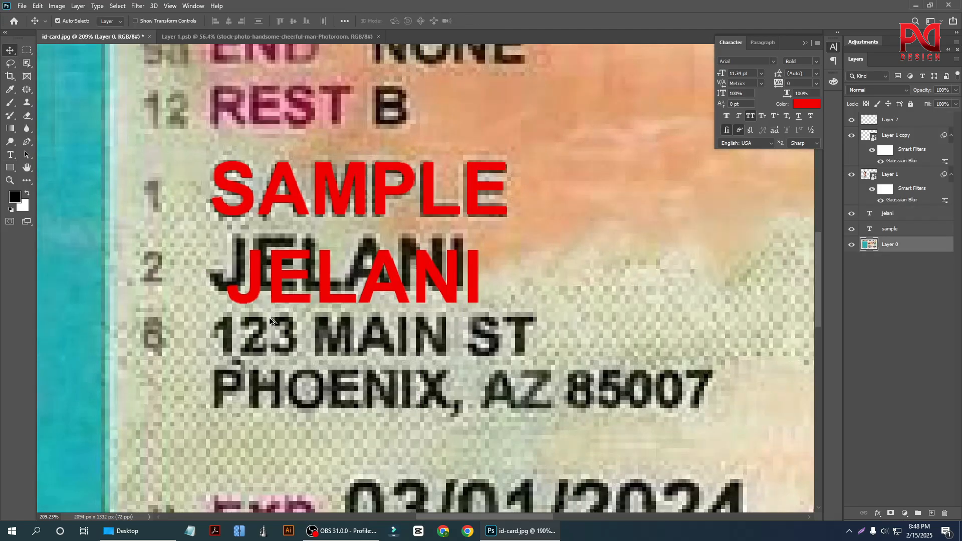
drag(278, 298, 259, 283)
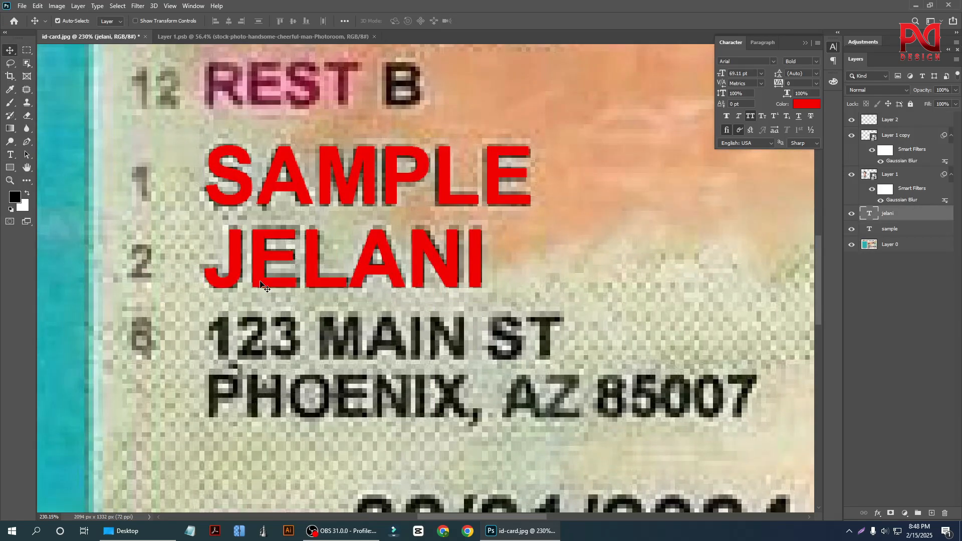
click(640, 331)
scroll(325, 319, down, 3)
scroll(326, 319, up, 2)
click(359, 290)
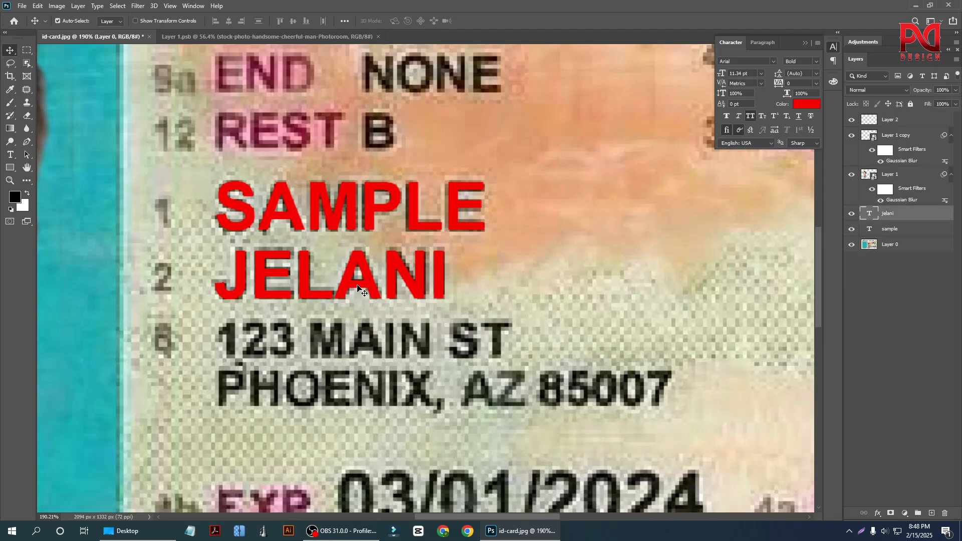
Recolor the "sample" text with the near-black sampled from the digits of the EXP date.
click(358, 222)
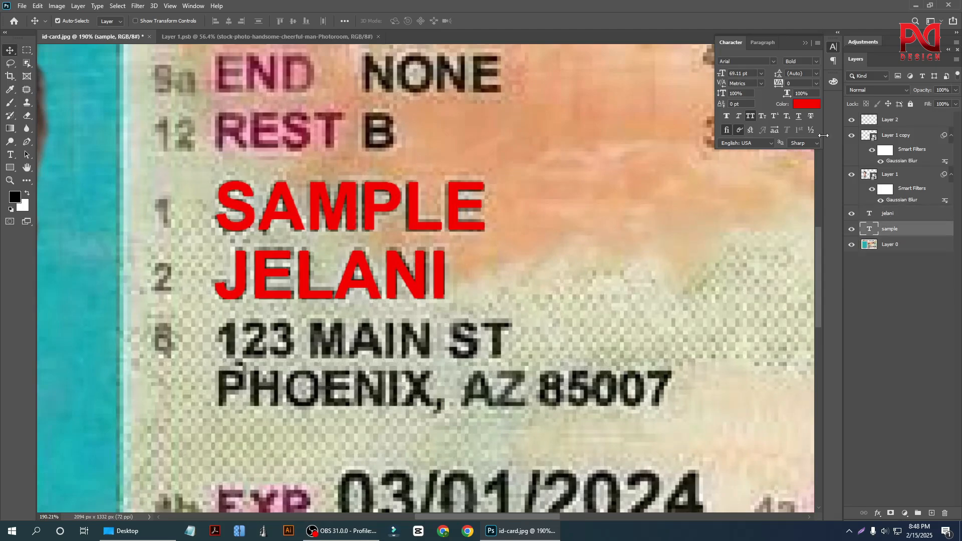
click(804, 103)
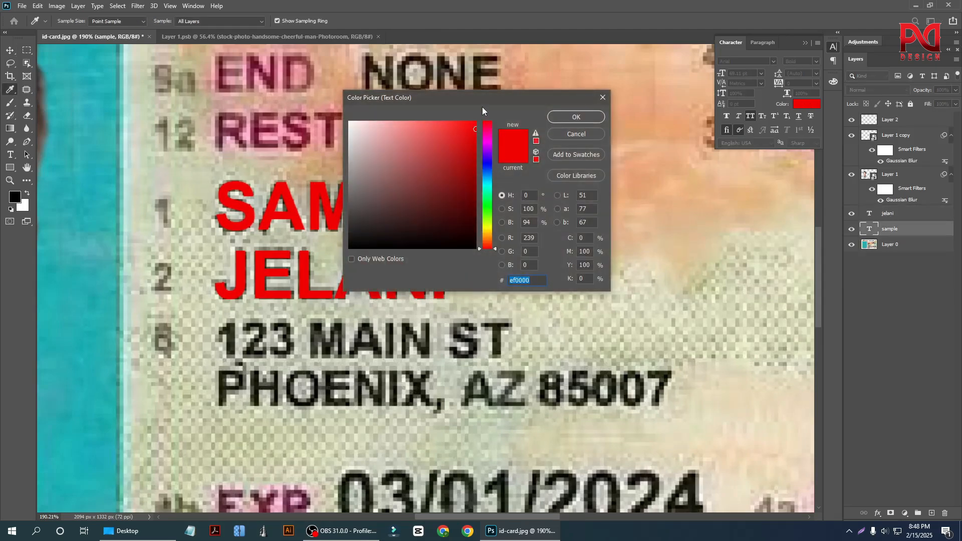
drag(449, 104, 621, 44)
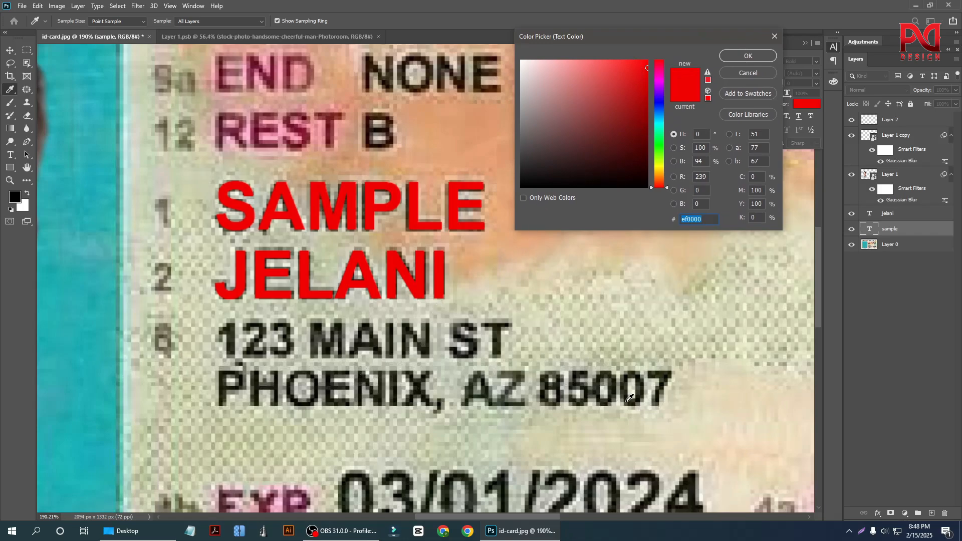
click(696, 477)
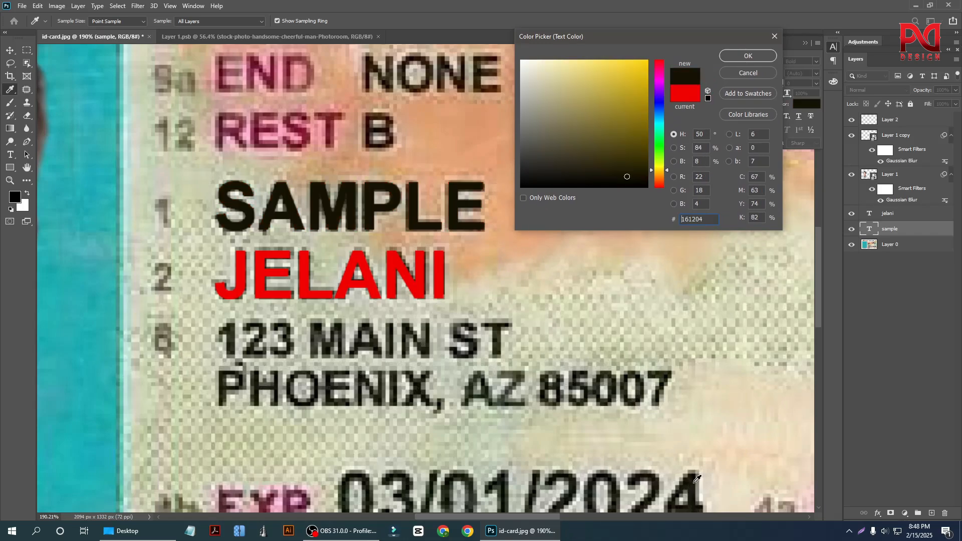
Recolor the second name line's text with the near-black sampled from the "sample" text.
click(409, 283)
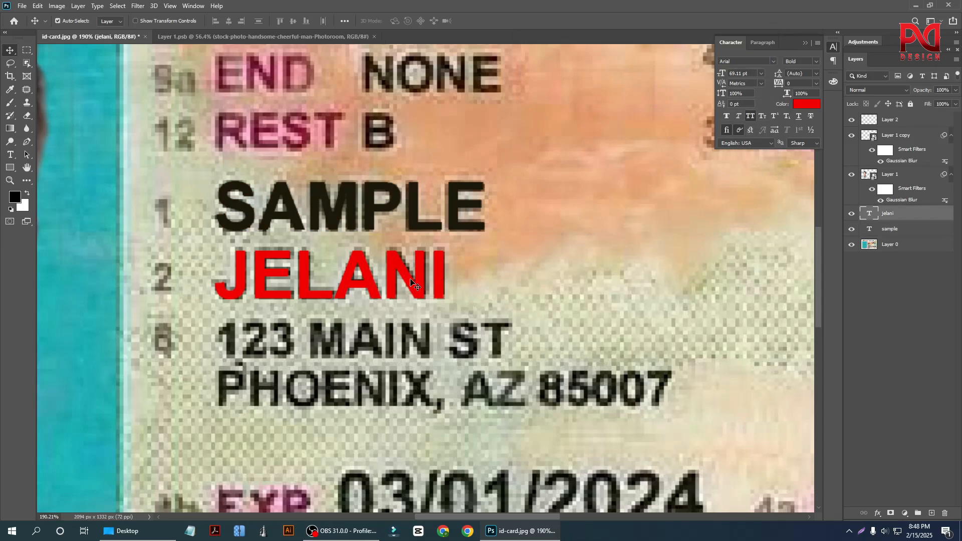
click(808, 104)
click(695, 500)
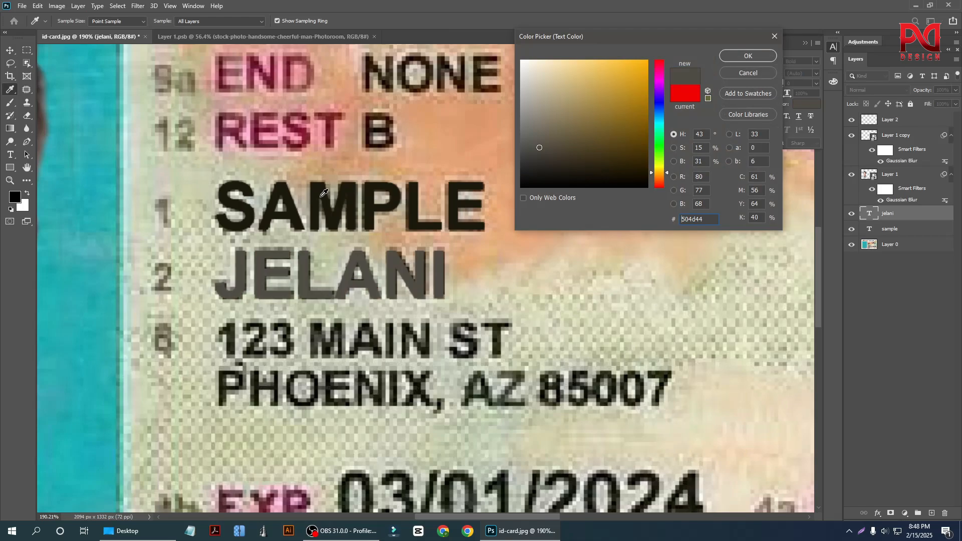
click(322, 189)
click(768, 55)
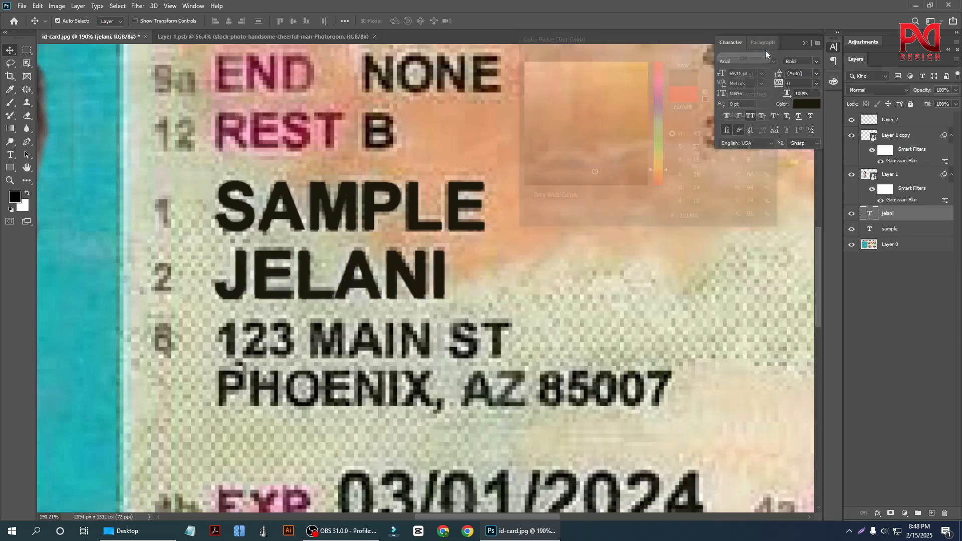
Hide both name text layers and select the card's base layer, Layer 0.
click(852, 214)
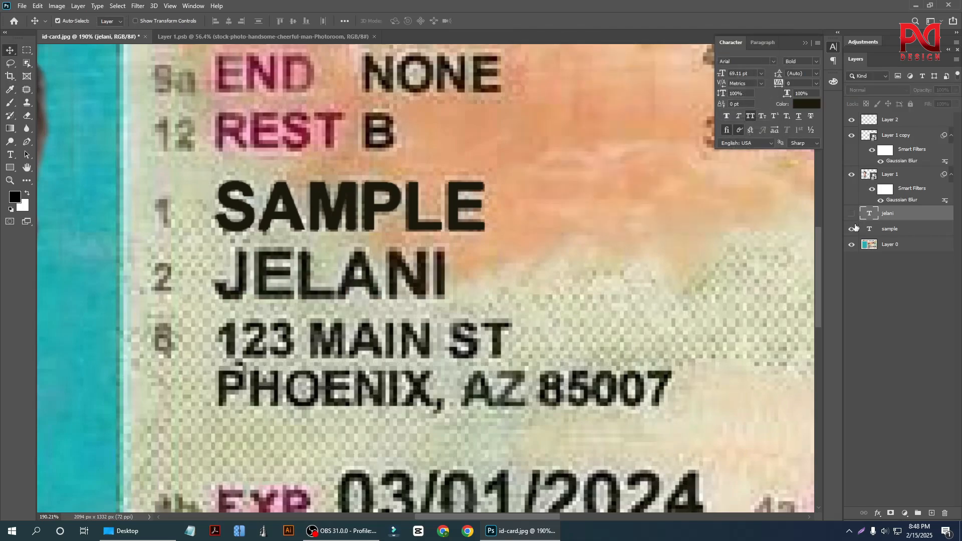
click(852, 230)
scroll(379, 339, down, 5)
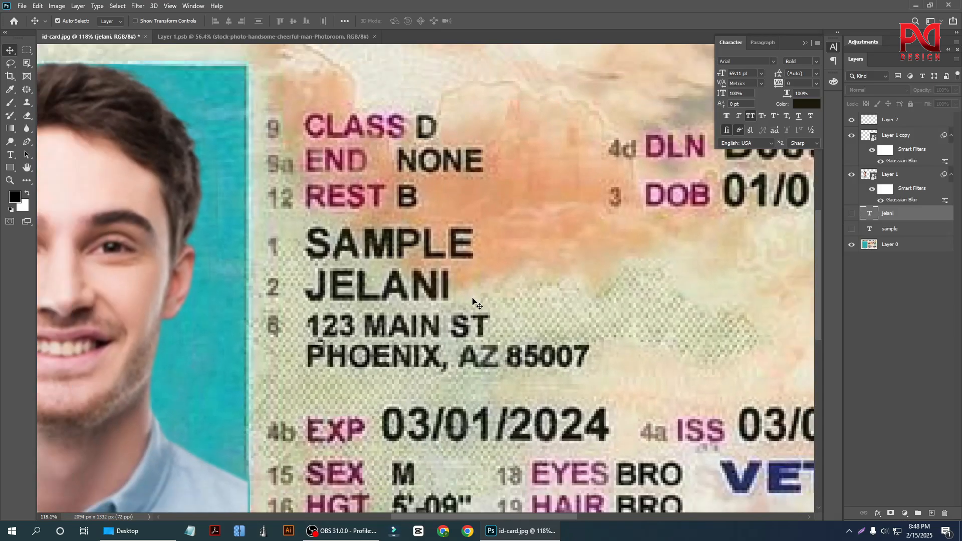
scroll(396, 296, up, 5)
click(433, 270)
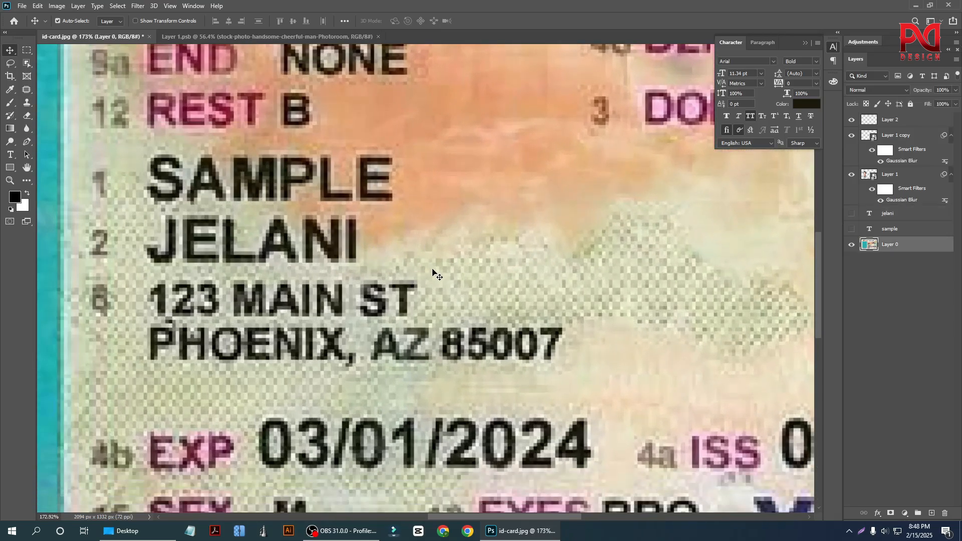
scroll(559, 321, down, 5)
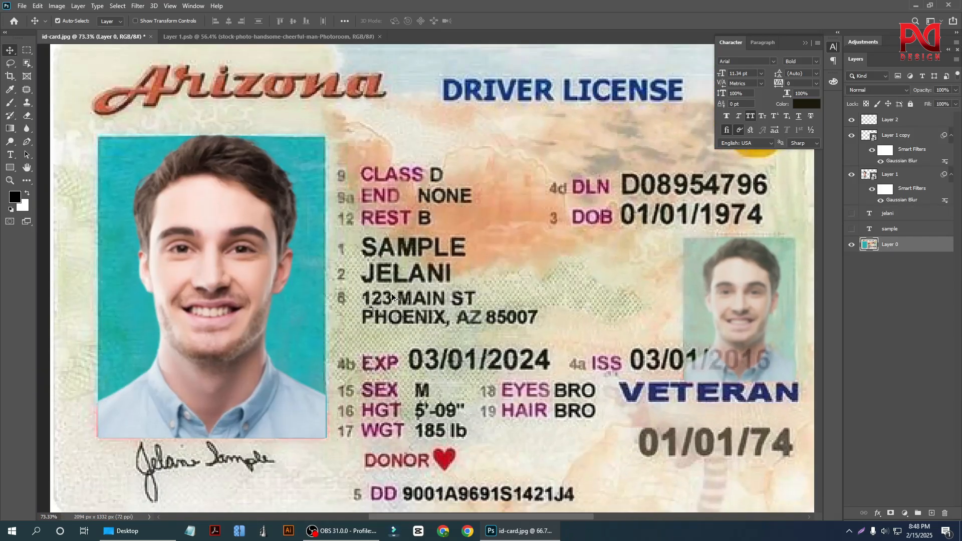
Try to patch the printed second name line on Layer 0 with background from beside it using the Patch tool.
scroll(545, 280, up, 3)
click(27, 89)
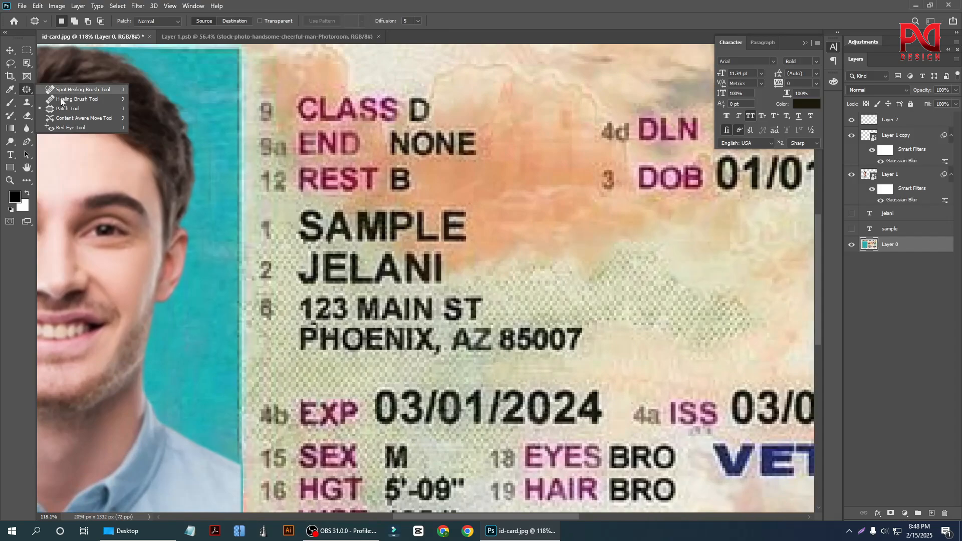
click(59, 109)
scroll(445, 278, up, 3)
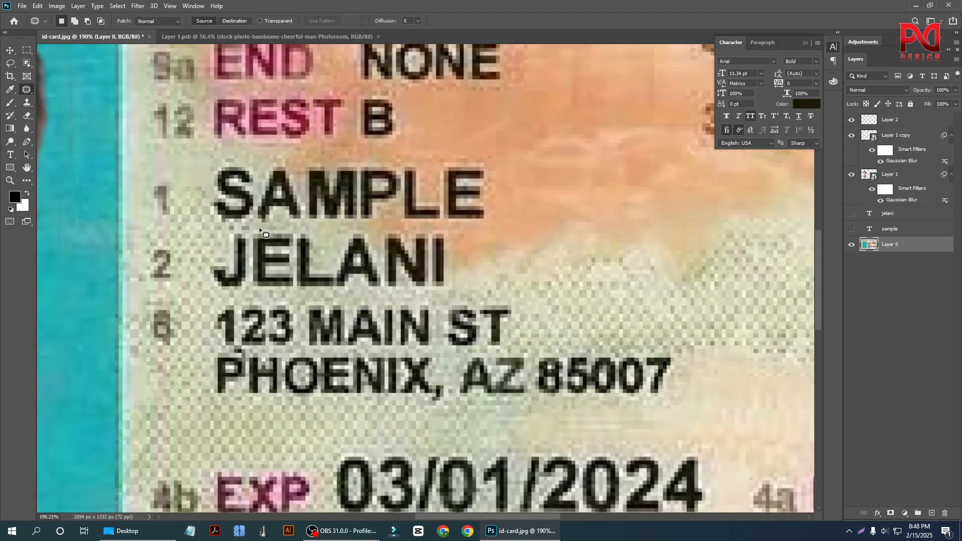
mouse_move(260, 227)
mouse_down()
mouse_move(223, 228)
mouse_move(207, 265)
mouse_up()
mouse_move(258, 297)
mouse_down()
mouse_move(436, 296)
mouse_move(460, 259)
mouse_move(360, 230)
mouse_move(219, 234)
mouse_up()
scroll(224, 277, down, 3)
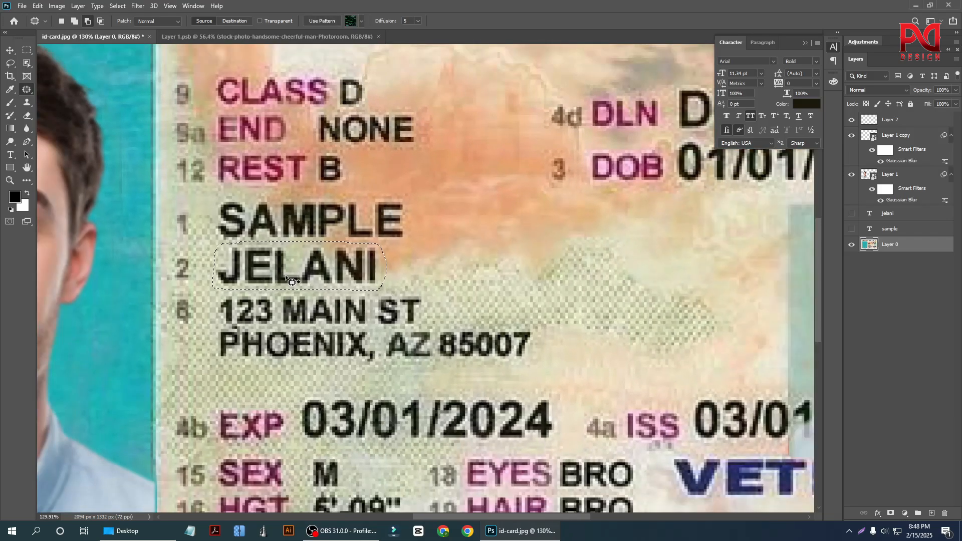
drag(287, 276, 482, 242)
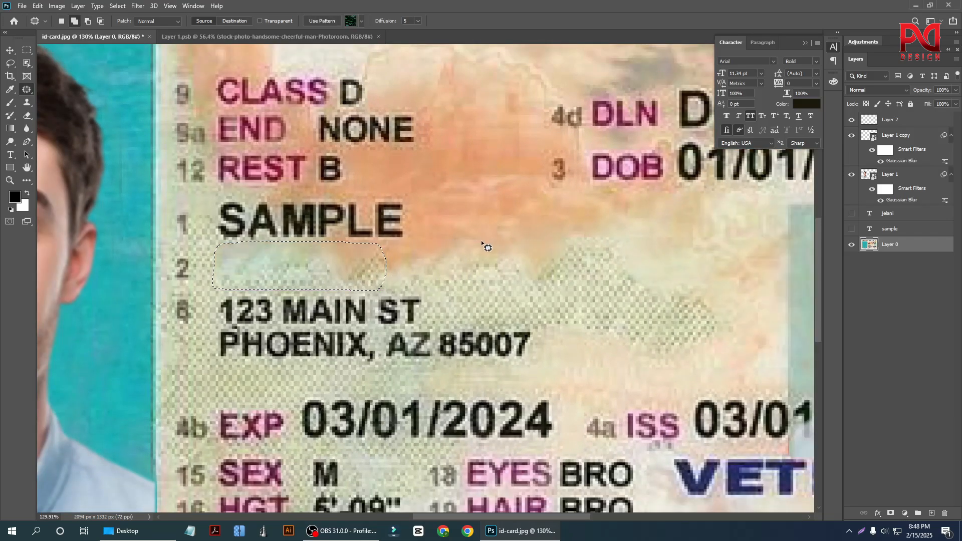
key(ctrl+d)
scroll(461, 290, down, 5)
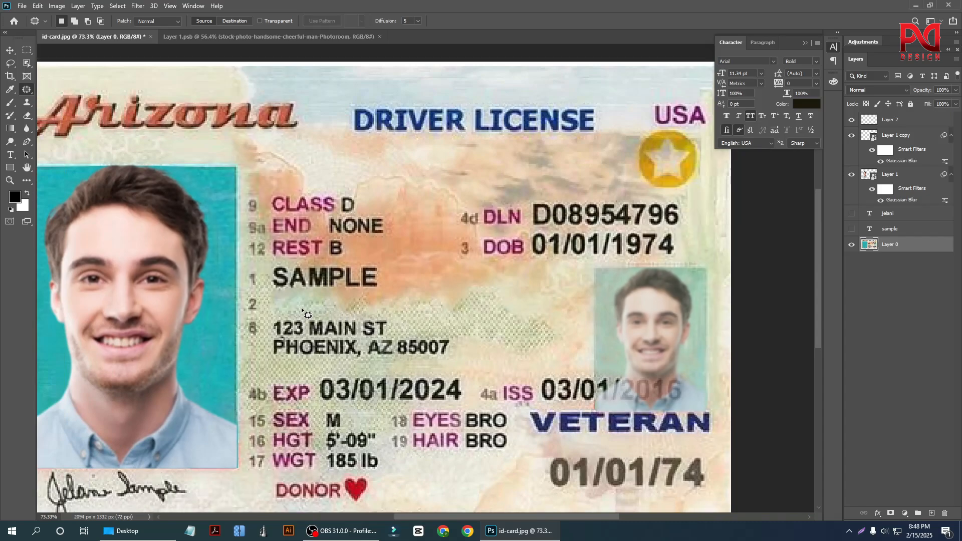
Undo the patch over the second name line and clear the selection around it.
key(ctrl+z)
key(ctrl+z)
scroll(310, 310, up, 3)
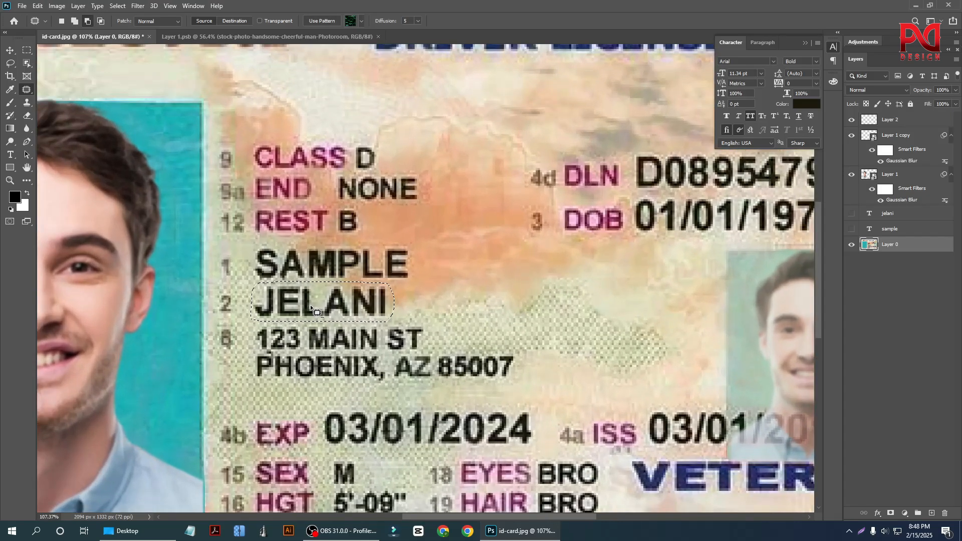
scroll(311, 305, up, 1)
key(ctrl+d)
Clone nearby background over the first three letters of the printed second name line on Layer 0 with a size 30 Clone Stamp.
scroll(296, 301, up, 2)
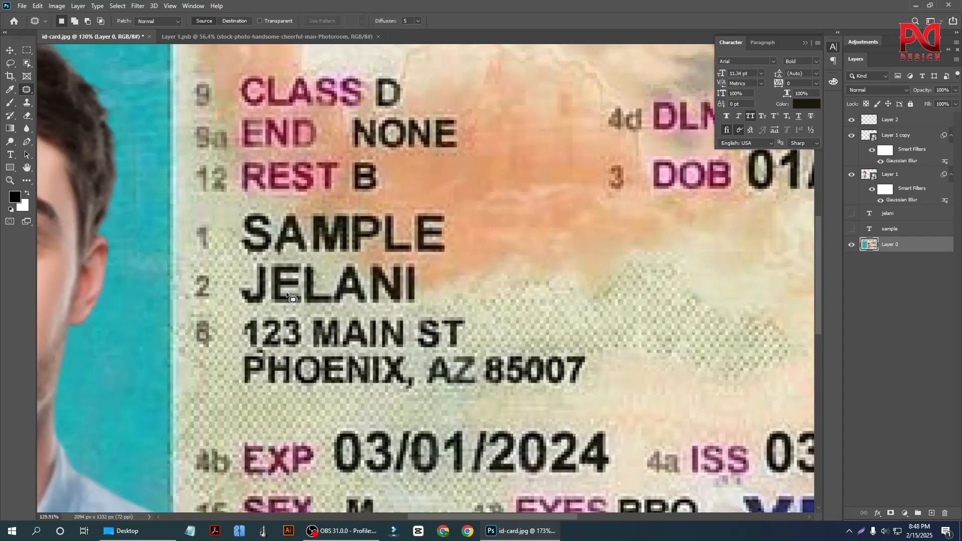
scroll(287, 296, down, 1)
click(27, 102)
scroll(251, 283, up, 3)
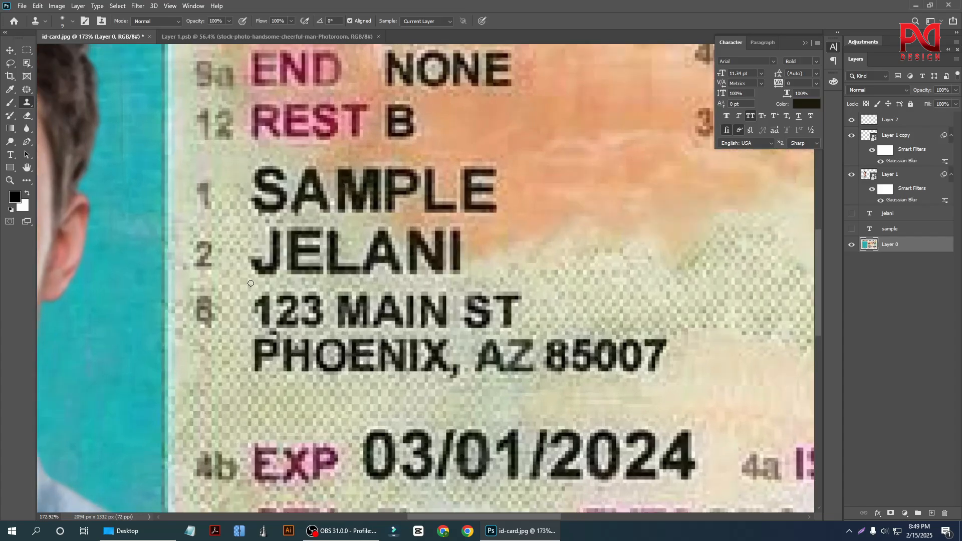
key(bracketright)
key(bracketright)
key(bracketright)
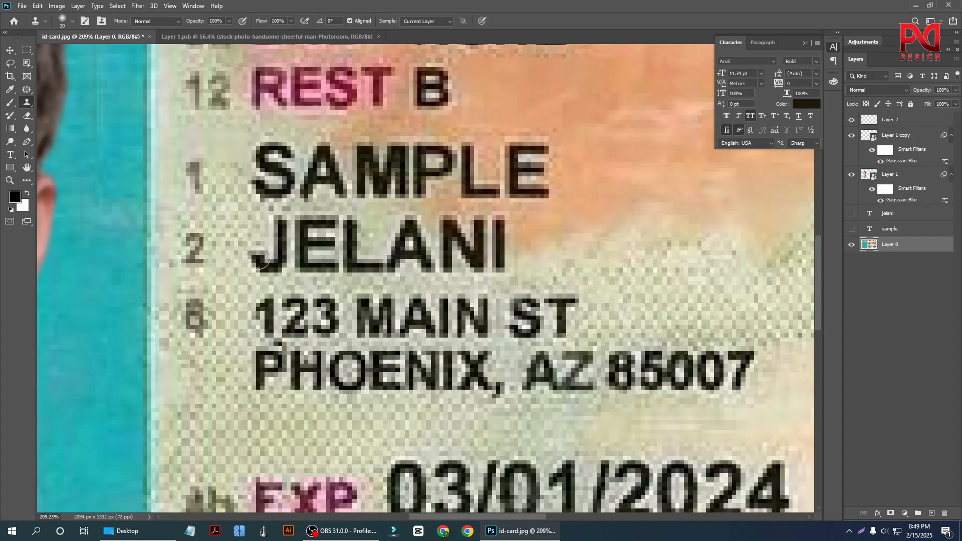
mouse_move(259, 258)
mouse_down()
mouse_move(233, 226)
mouse_move(276, 246)
mouse_move(234, 228)
mouse_move(261, 272)
mouse_move(281, 265)
mouse_move(279, 247)
mouse_move(268, 252)
mouse_move(285, 223)
mouse_move(256, 270)
mouse_move(304, 270)
mouse_move(302, 245)
mouse_move(258, 272)
mouse_move(328, 268)
mouse_move(294, 267)
mouse_up()
alt+click(235, 228)
alt+click(245, 275)
mouse_move(300, 228)
mouse_down()
mouse_move(333, 227)
mouse_move(331, 220)
mouse_move(286, 262)
mouse_move(372, 271)
mouse_move(303, 265)
mouse_up()
alt+click(270, 261)
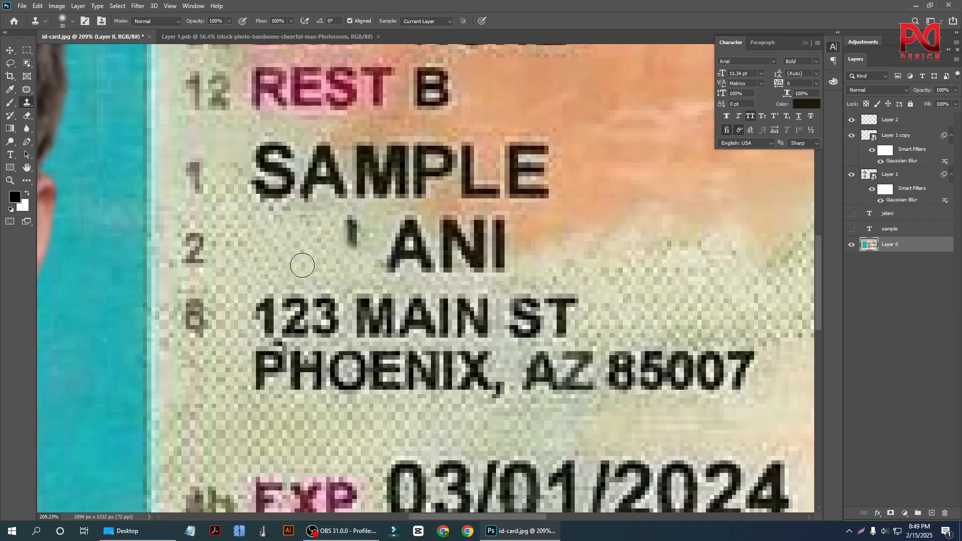
drag(338, 233, 354, 232)
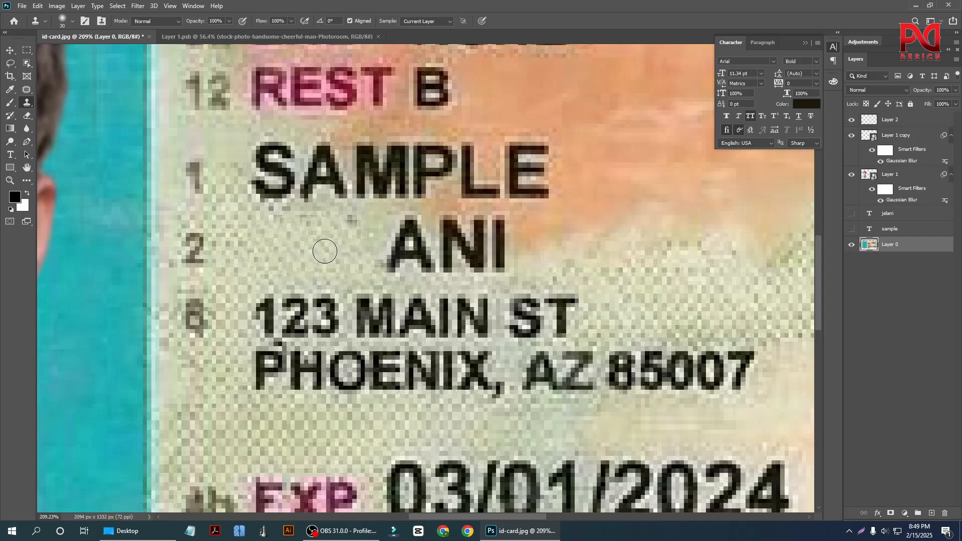
Clone adjacent orange and green background over the remaining letters of the printed second name line.
scroll(305, 257, down, 2)
scroll(465, 279, up, 2)
mouse_move(464, 258)
mouse_down()
mouse_move(441, 257)
mouse_move(451, 223)
mouse_up()
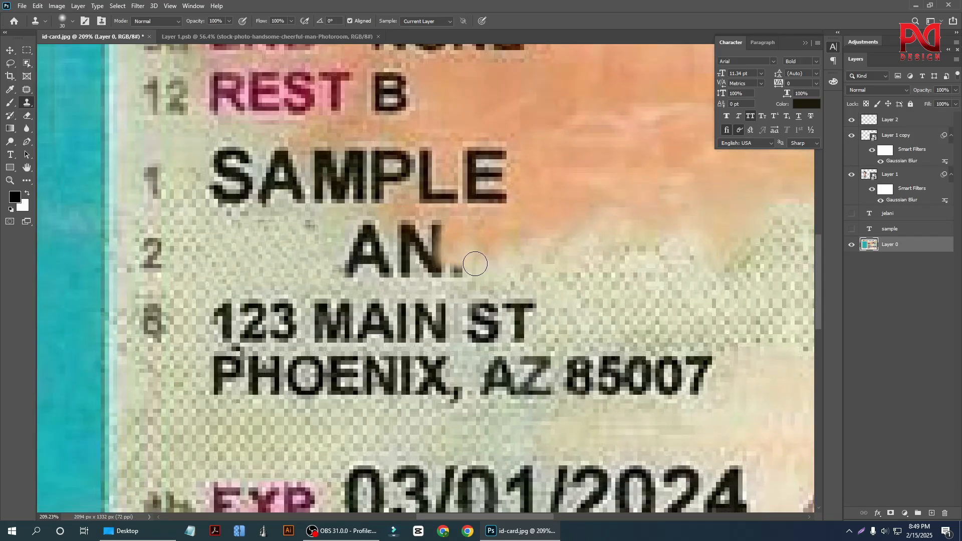
mouse_move(473, 259)
mouse_down()
mouse_move(459, 277)
mouse_move(453, 266)
mouse_move(501, 270)
mouse_move(436, 258)
mouse_up()
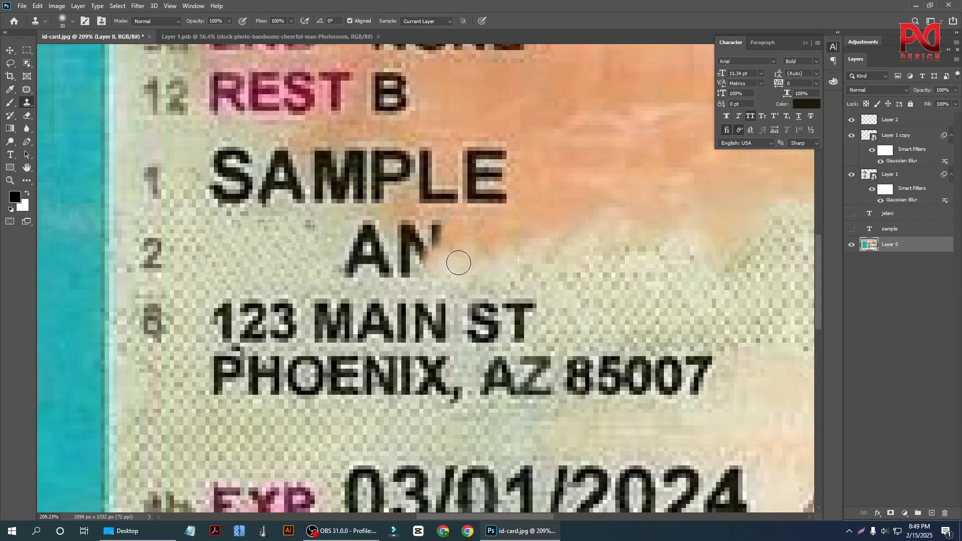
alt+click(307, 244)
mouse_move(345, 241)
mouse_down()
mouse_move(359, 267)
mouse_move(313, 243)
mouse_move(344, 276)
mouse_up()
alt+click(314, 242)
alt+click(325, 259)
mouse_move(358, 236)
mouse_down()
mouse_move(382, 272)
mouse_move(374, 262)
mouse_move(374, 273)
mouse_move(393, 258)
mouse_move(400, 233)
mouse_move(409, 247)
mouse_move(356, 260)
mouse_move(422, 232)
mouse_move(428, 245)
mouse_move(367, 260)
mouse_move(428, 227)
mouse_move(399, 247)
mouse_move(355, 251)
mouse_move(385, 271)
mouse_up()
alt+click(332, 264)
alt+click(369, 254)
alt+click(369, 272)
alt+click(359, 251)
alt+scroll(467, 273, down, 1)
scroll(391, 293, up, 1)
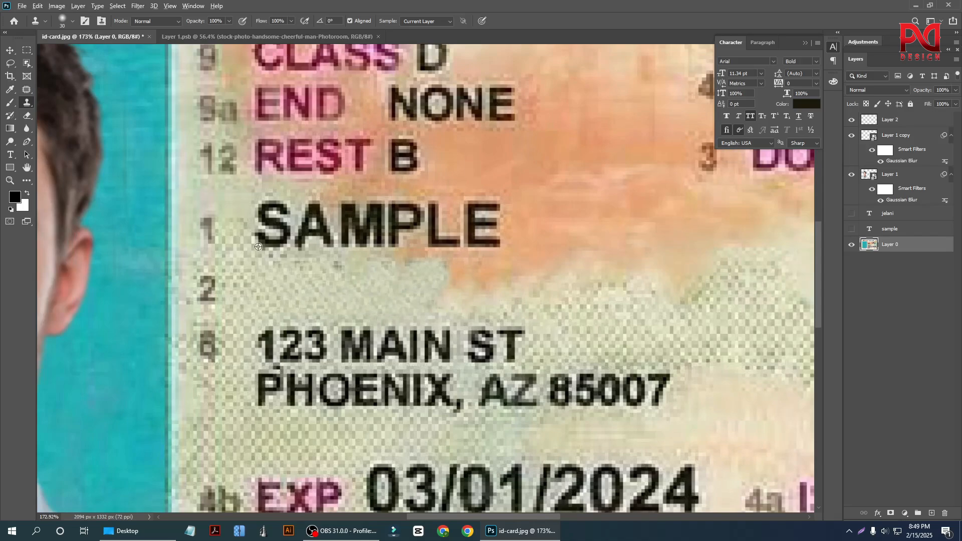
Clone the green background over the first letter of the printed first name line.
alt+scroll(259, 246, up, 1)
alt+click(235, 193)
drag(256, 195, 265, 215)
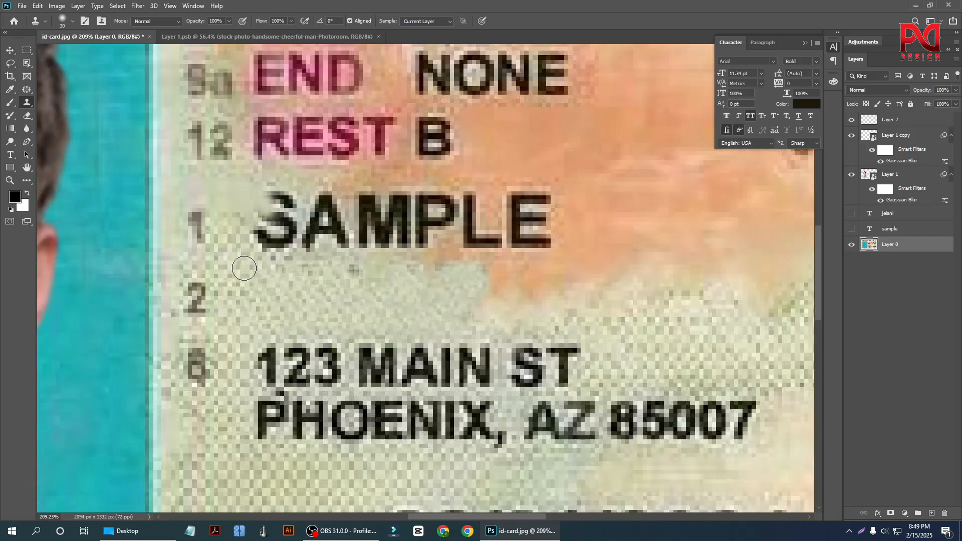
alt+click(248, 269)
drag(268, 255, 260, 238)
mouse_move(276, 281)
mouse_down()
mouse_move(255, 230)
mouse_move(255, 279)
mouse_move(248, 238)
mouse_move(267, 250)
mouse_up()
mouse_move(284, 196)
mouse_down()
mouse_move(259, 208)
mouse_move(246, 270)
mouse_move(292, 226)
mouse_move(269, 224)
mouse_move(264, 249)
mouse_up()
alt+click(246, 270)
scroll(338, 311, down, 2)
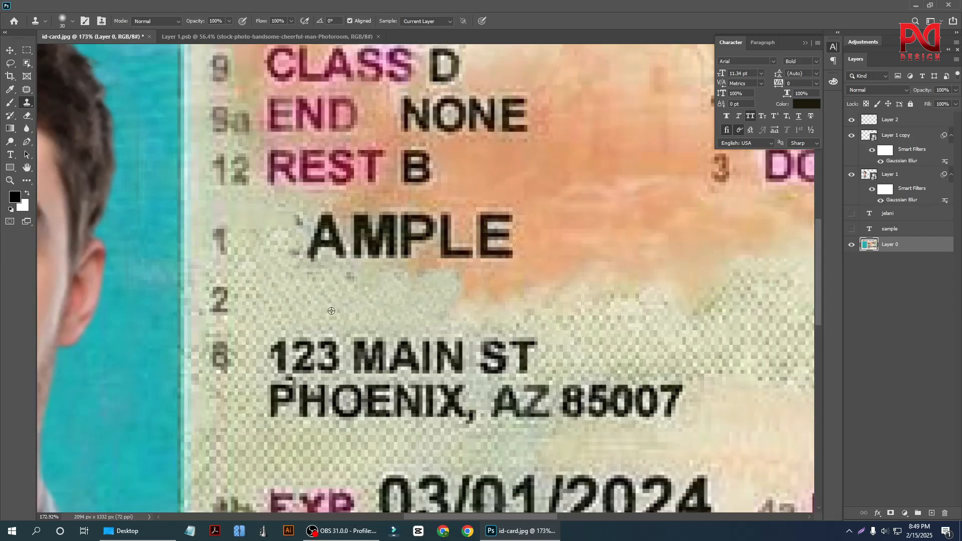
Clone the orange background over the last three letters of the printed first name line.
scroll(567, 227, up, 2)
alt+click(546, 233)
mouse_move(501, 211)
mouse_down()
mouse_move(484, 207)
mouse_move(462, 225)
mouse_move(495, 234)
mouse_move(502, 263)
mouse_move(458, 233)
mouse_move(484, 261)
mouse_up()
alt+click(558, 221)
alt+click(527, 248)
alt+click(526, 254)
mouse_move(423, 210)
mouse_down()
mouse_move(508, 243)
mouse_move(430, 251)
mouse_move(430, 260)
mouse_move(472, 224)
mouse_move(364, 219)
mouse_move(426, 250)
mouse_up()
alt+click(508, 244)
alt+click(473, 223)
mouse_move(370, 230)
mouse_down()
mouse_move(406, 250)
mouse_move(401, 283)
mouse_up()
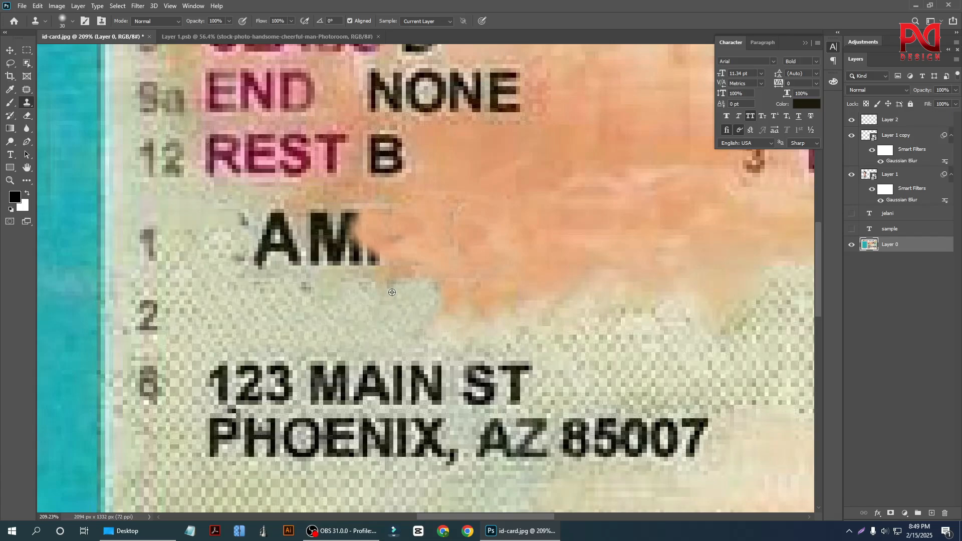
Try to clone background over the middle letters left in the printed first name line and dismiss the errors.
click(387, 273)
click(464, 197)
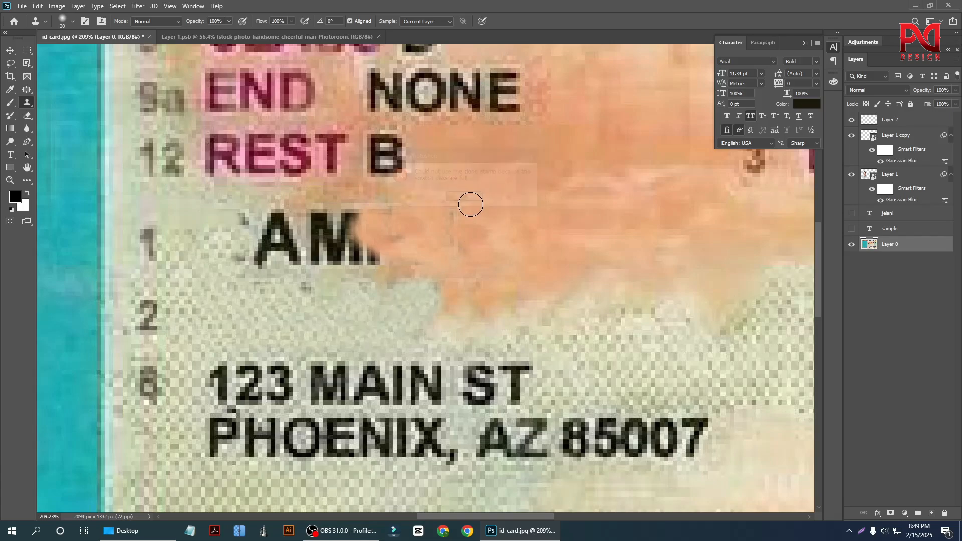
click(342, 259)
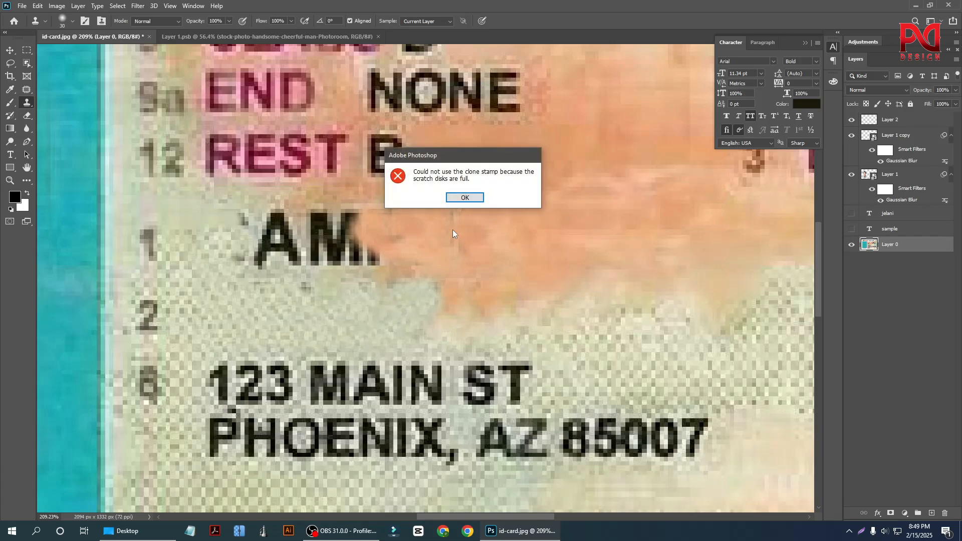
click(465, 198)
scroll(352, 359, down, 1)
scroll(347, 302, up, 1)
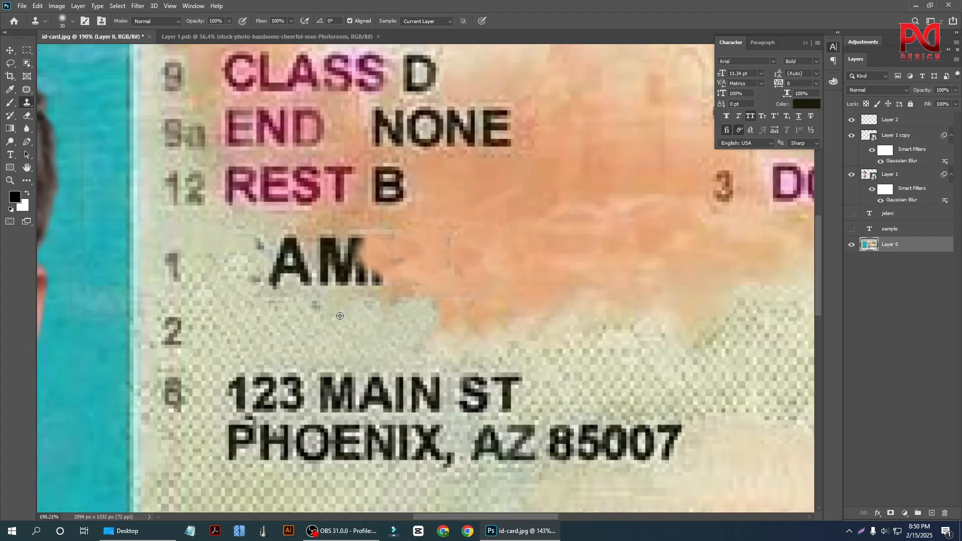
click(375, 284)
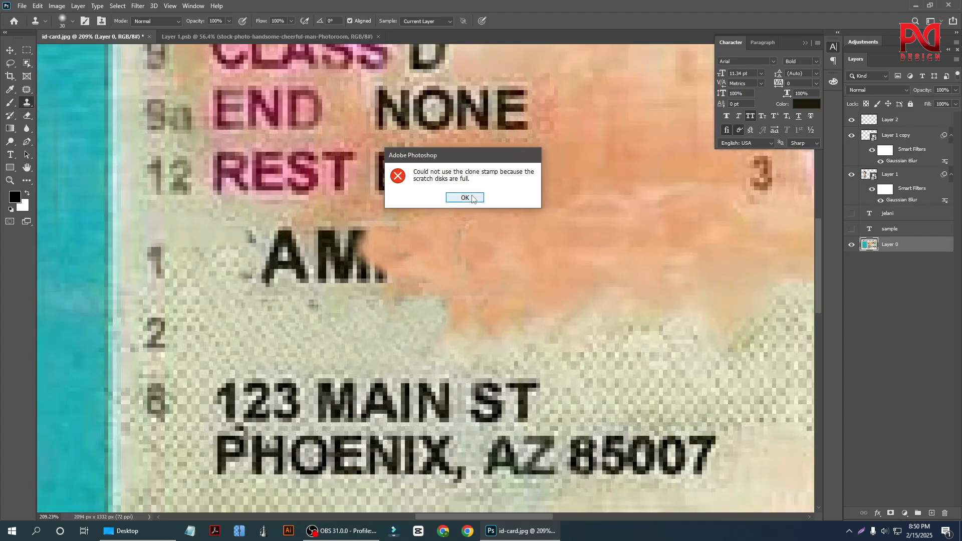
click(465, 197)
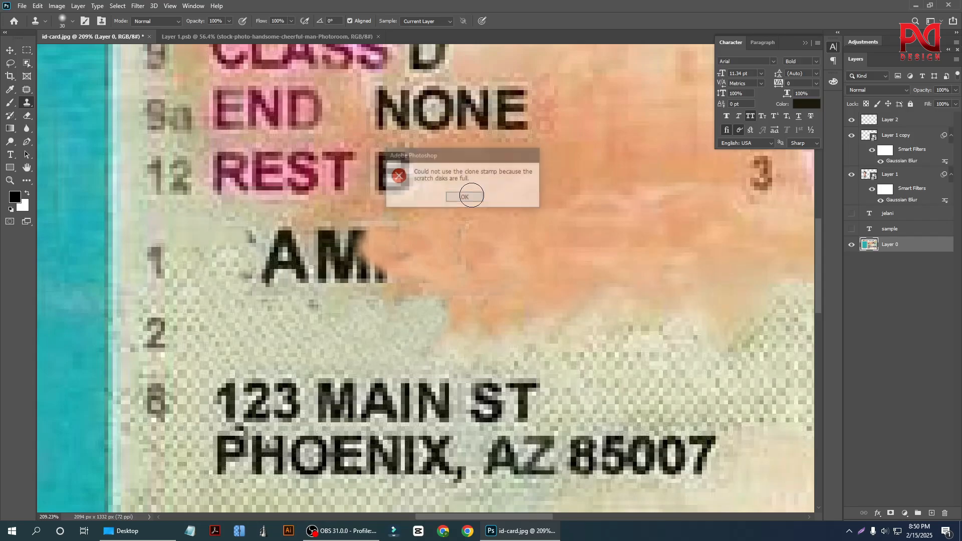
Try to patch the letters left in the printed first name line using the Patch tool.
scroll(426, 297, down, 3)
scroll(451, 295, up, 1)
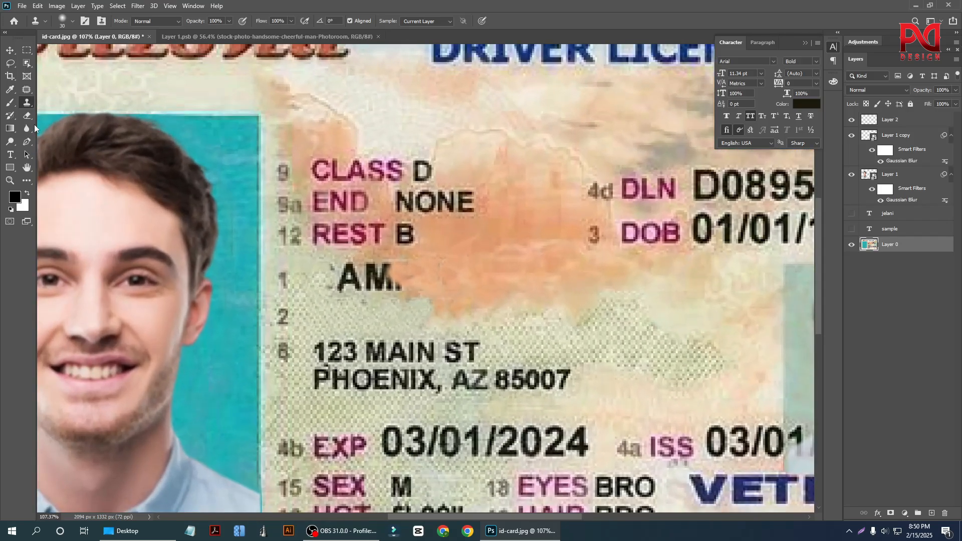
right_click(26, 92)
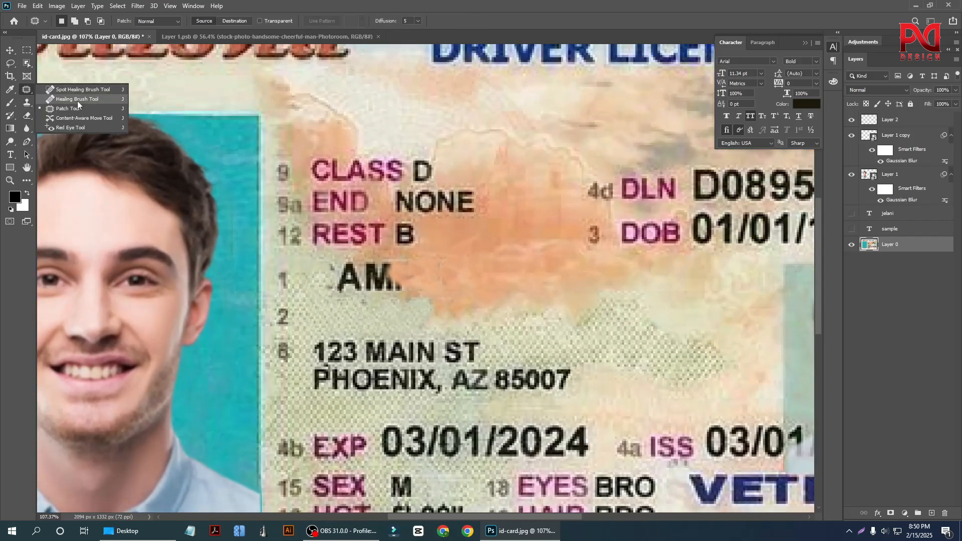
click(75, 109)
scroll(333, 284, up, 2)
mouse_move(339, 234)
mouse_down()
mouse_move(285, 245)
mouse_move(282, 284)
mouse_move(406, 285)
mouse_move(411, 259)
mouse_move(390, 232)
mouse_move(303, 232)
mouse_up()
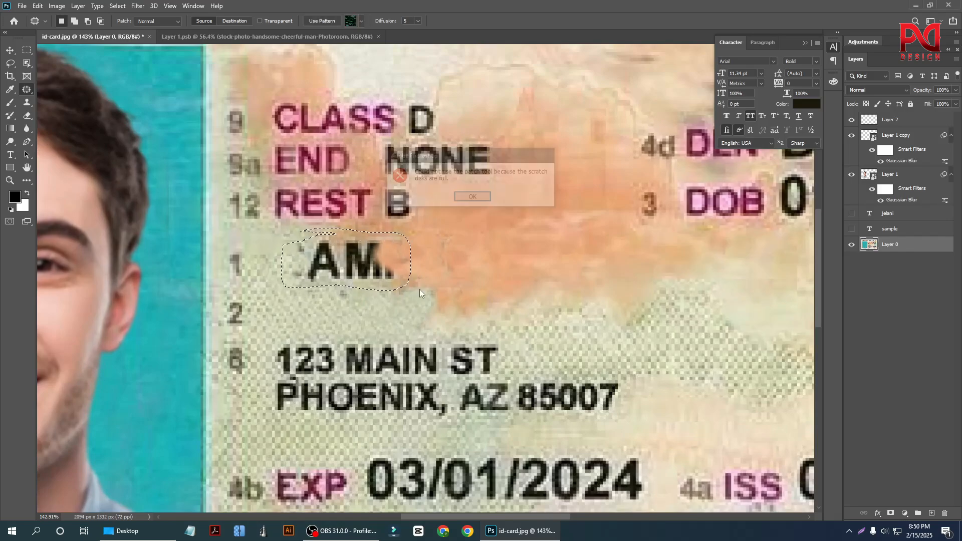
key(Return)
scroll(411, 274, down, 7)
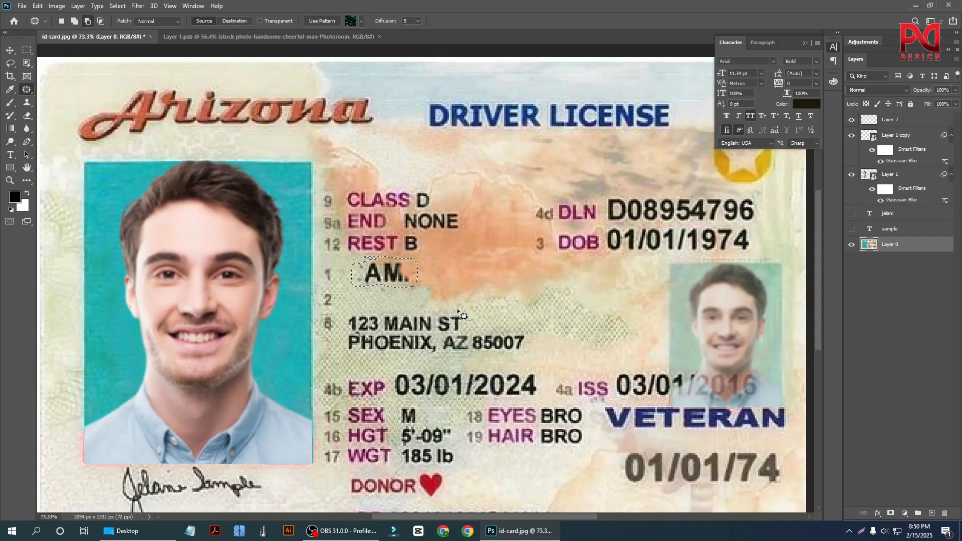
Clone matching background over the last remnants of the printed first name line with the Clone Stamp.
scroll(599, 309, up, 3)
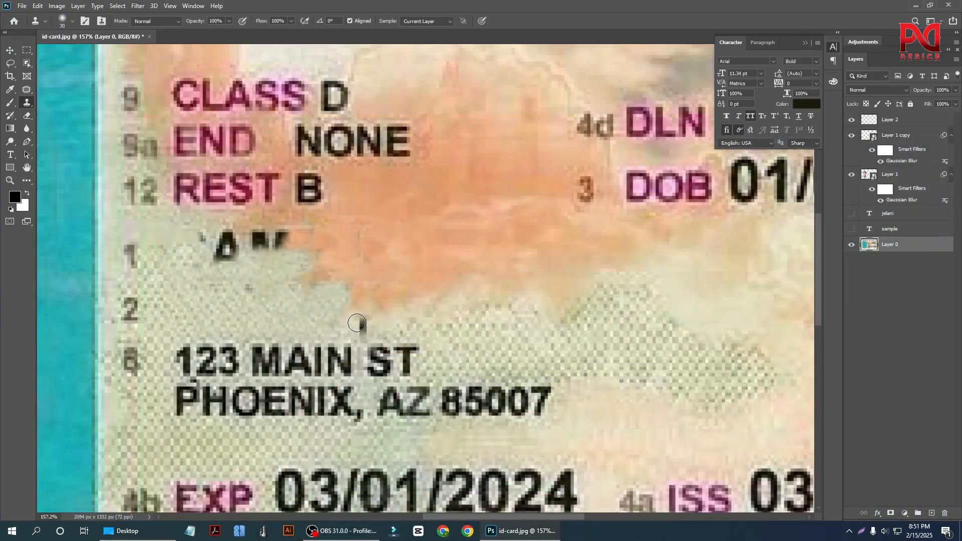
scroll(185, 274, up, 3)
mouse_move(212, 251)
mouse_down()
mouse_move(234, 250)
mouse_move(223, 268)
mouse_up()
mouse_move(197, 222)
mouse_down()
mouse_move(217, 278)
mouse_move(227, 219)
mouse_move(237, 235)
mouse_move(212, 251)
mouse_move(234, 276)
mouse_up()
alt+click(374, 257)
mouse_move(327, 239)
mouse_down()
mouse_move(292, 239)
mouse_move(299, 231)
mouse_move(255, 221)
mouse_up()
scroll(342, 280, down, 4)
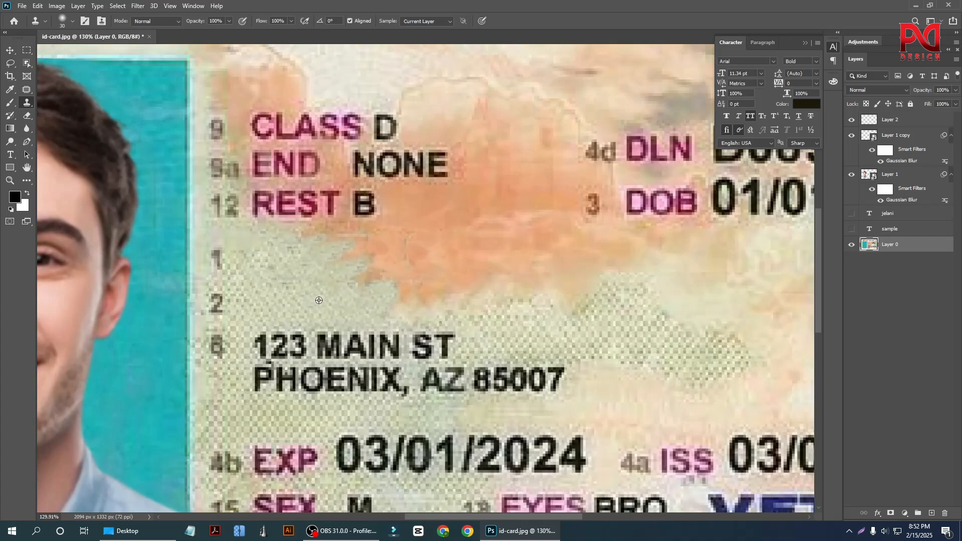
key(ctrl+0)
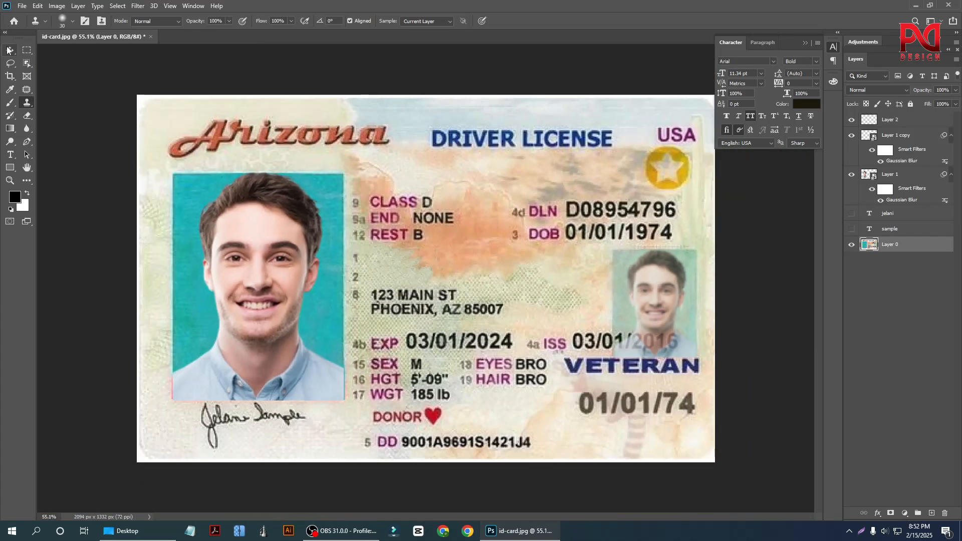
Show both name text layers again and check how they sit on the cleaned background.
click(9, 50)
scroll(426, 279, up, 1)
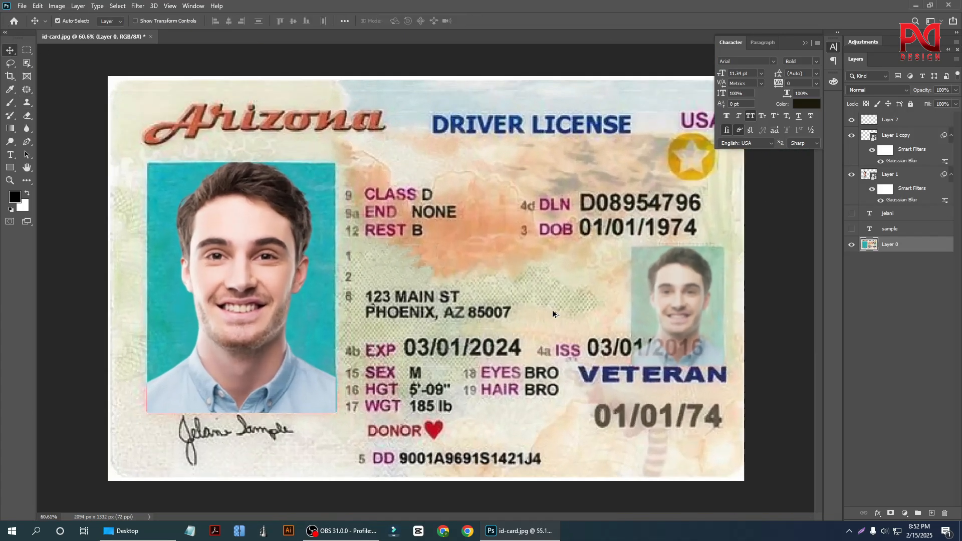
click(851, 230)
click(851, 214)
scroll(510, 295, up, 4)
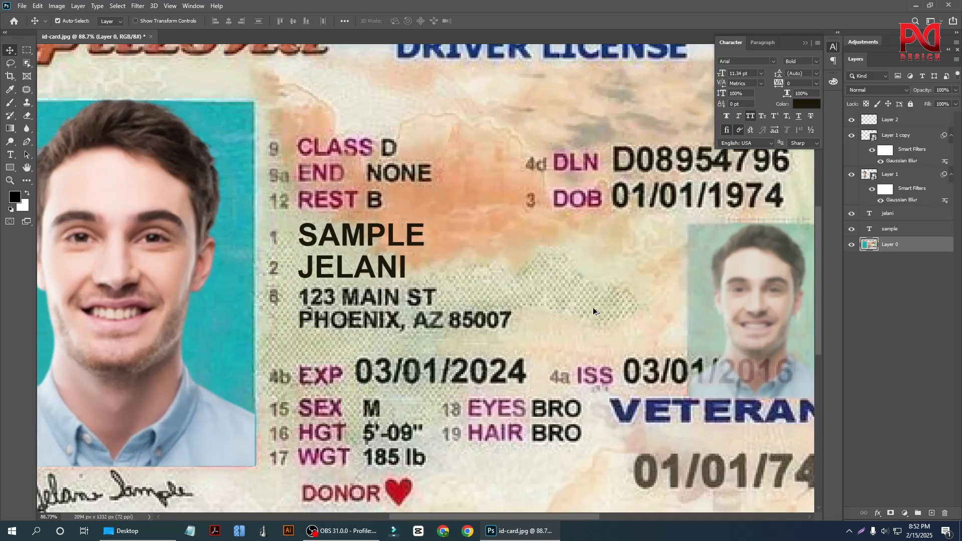
scroll(593, 310, up, 1)
scroll(289, 285, down, 1)
scroll(368, 287, up, 1)
scroll(383, 298, down, 2)
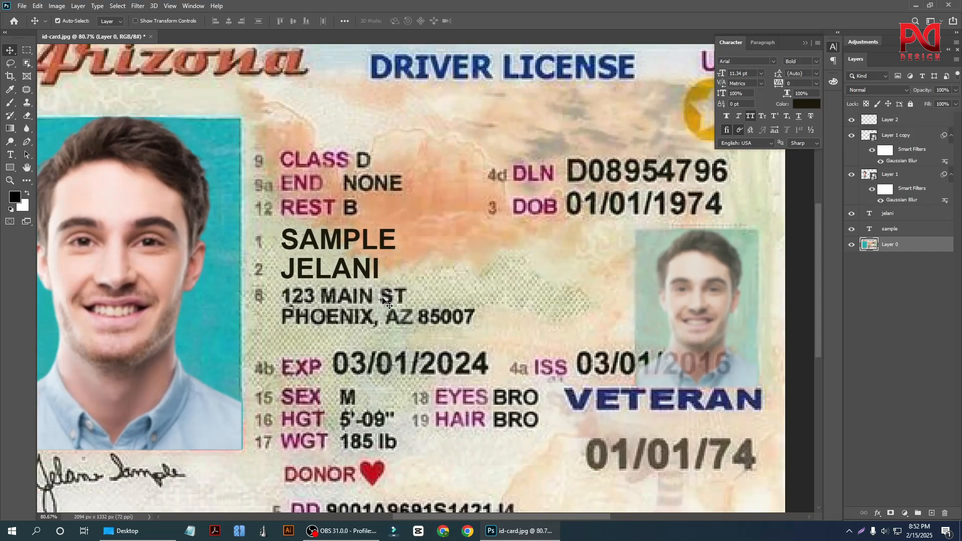
scroll(384, 299, up, 2)
Replace the text of the first name line with a different name.
double_click(331, 275)
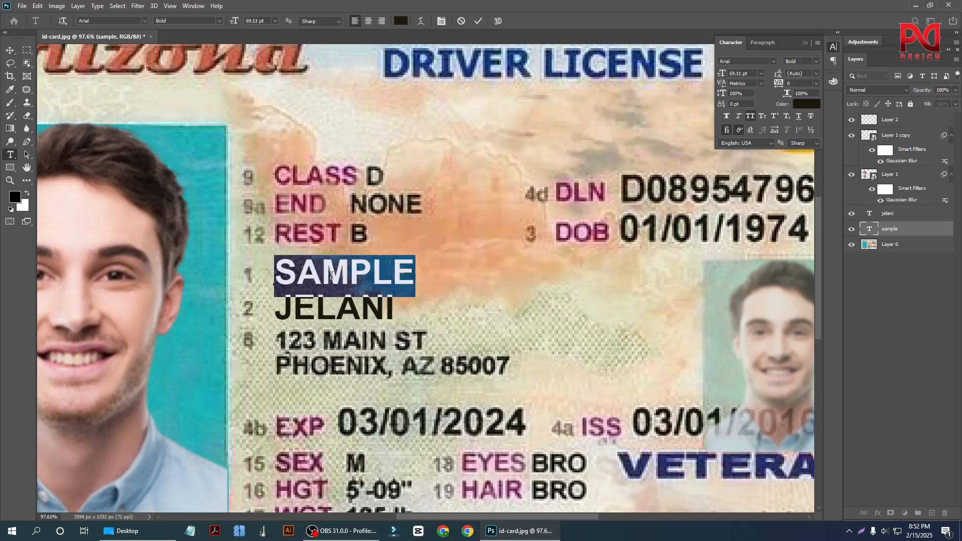
text(ASHIK)
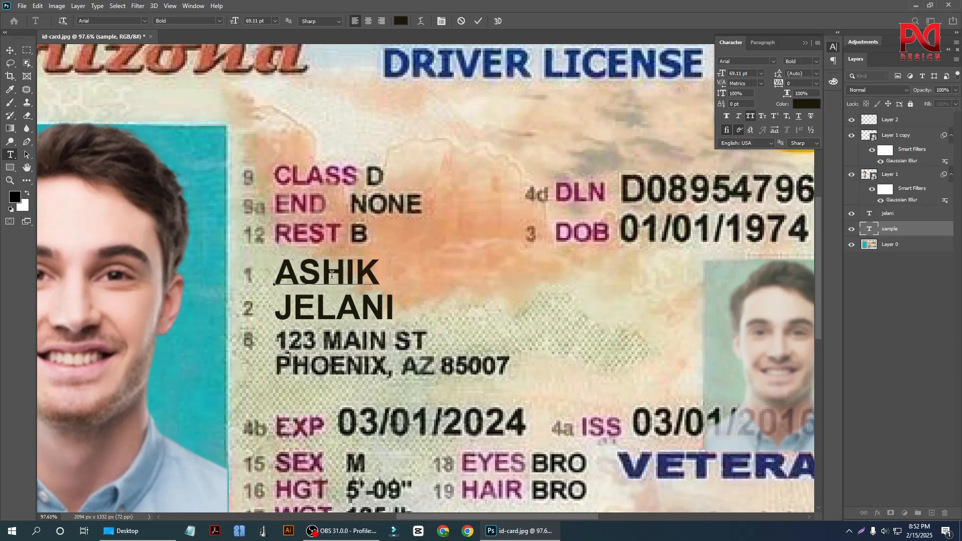
click(10, 51)
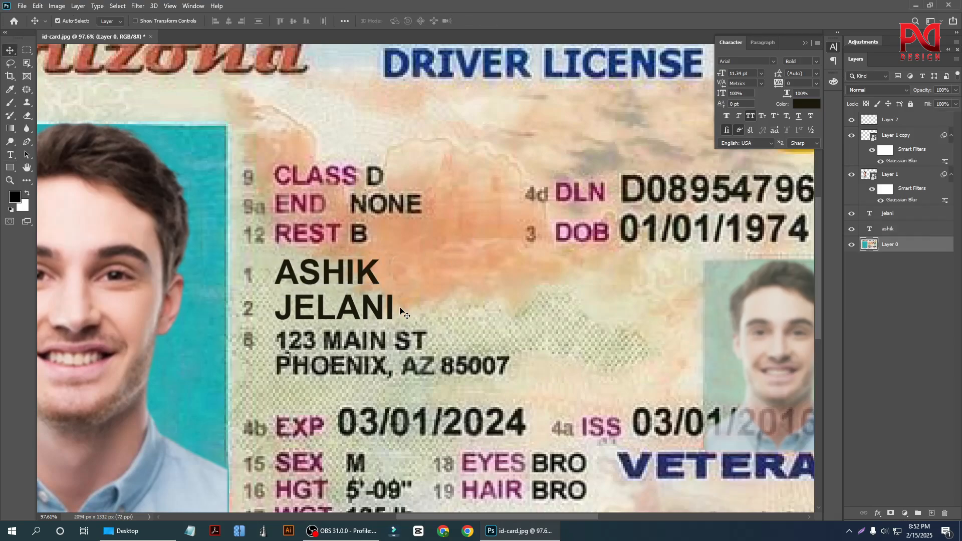
Change the second name line's text to a different name and select the first name line's text layer.
double_click(351, 313)
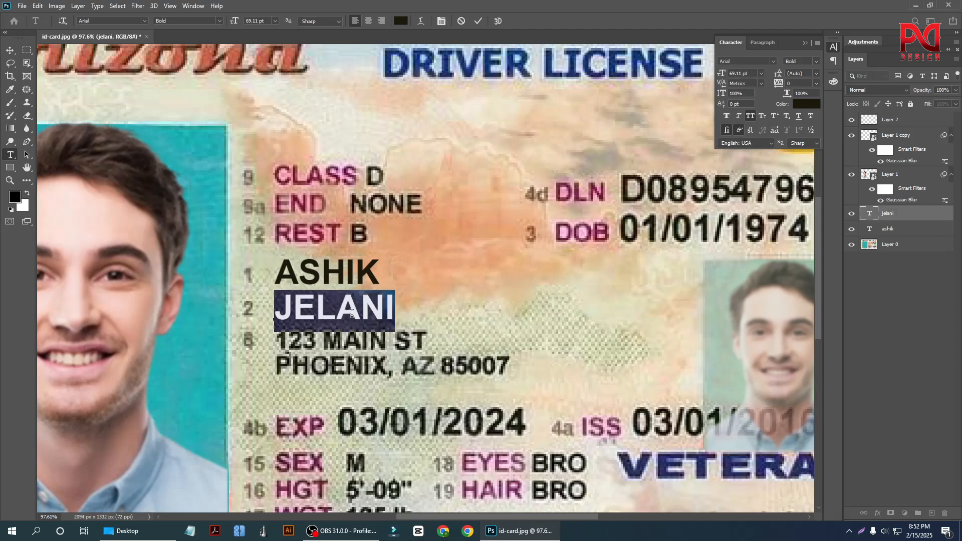
key(Right)
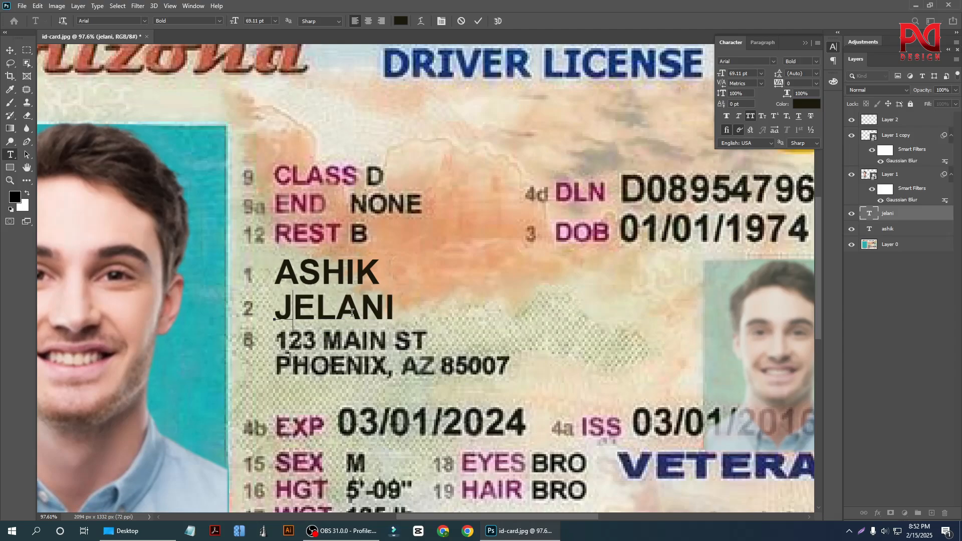
key(BackSpace)
key(BackSpace)
key(BackSpace)
key(BackSpace)
text(AN)
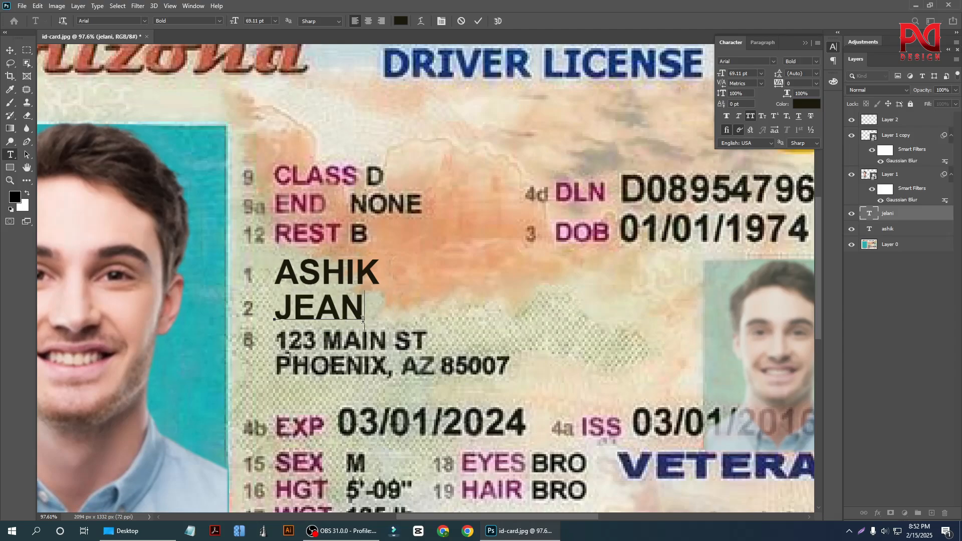
click(9, 50)
click(296, 268)
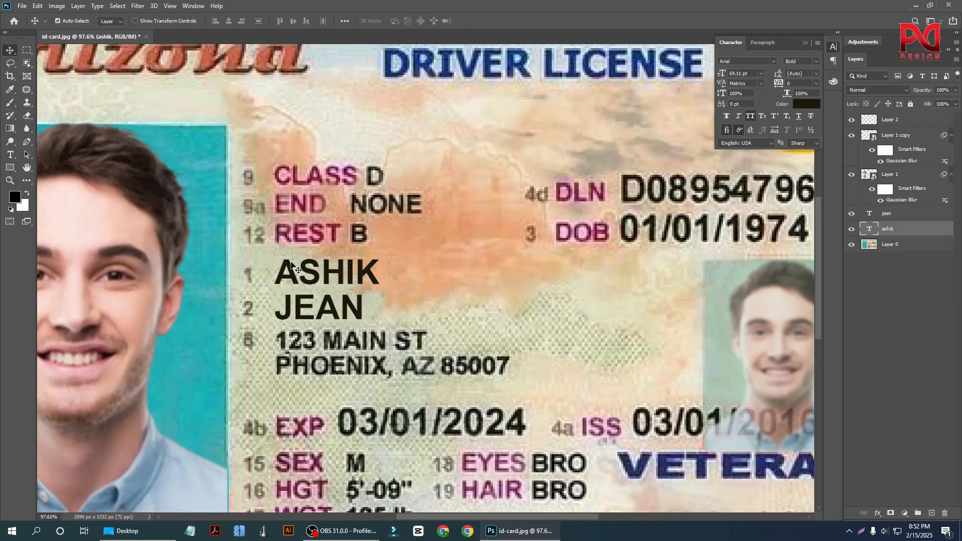
key(ctrl+0)
scroll(433, 329, up, 4)
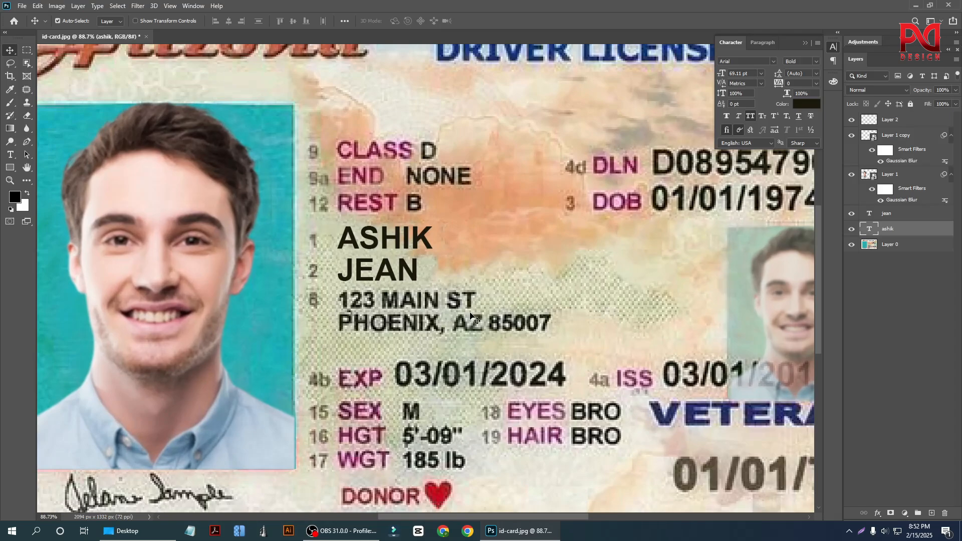
scroll(302, 301, up, 4)
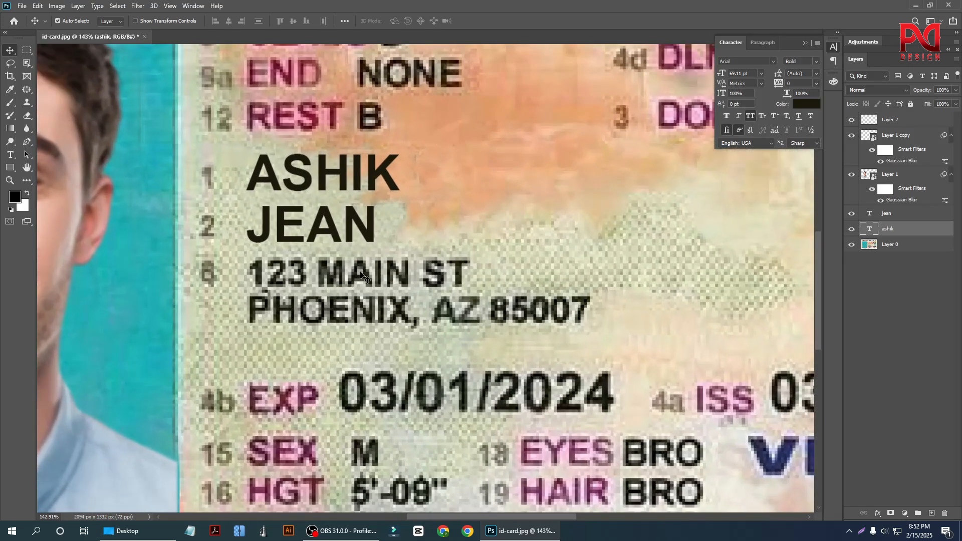
Recolour both name text layers with a dark tone sampled from the digits of the printed expiry date.
click(346, 228)
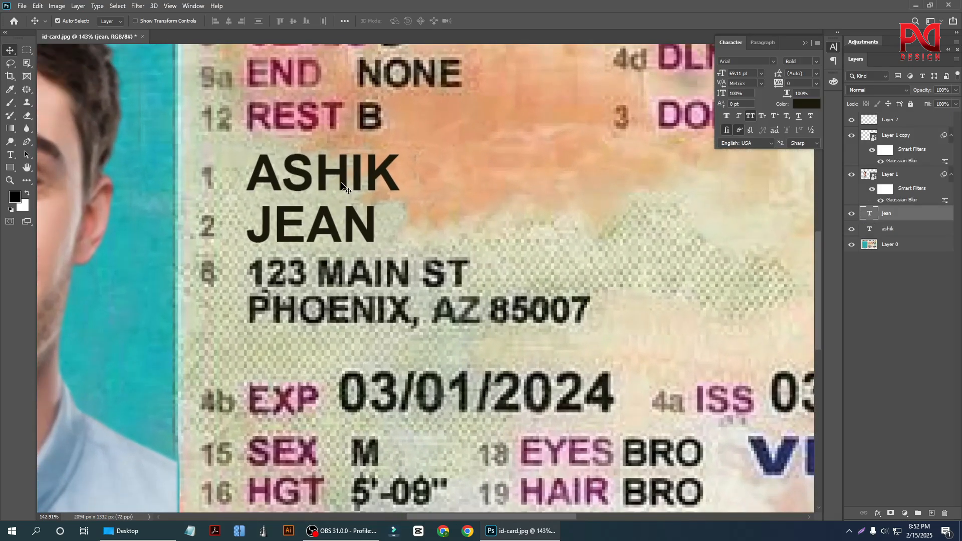
shift+click(347, 187)
click(804, 104)
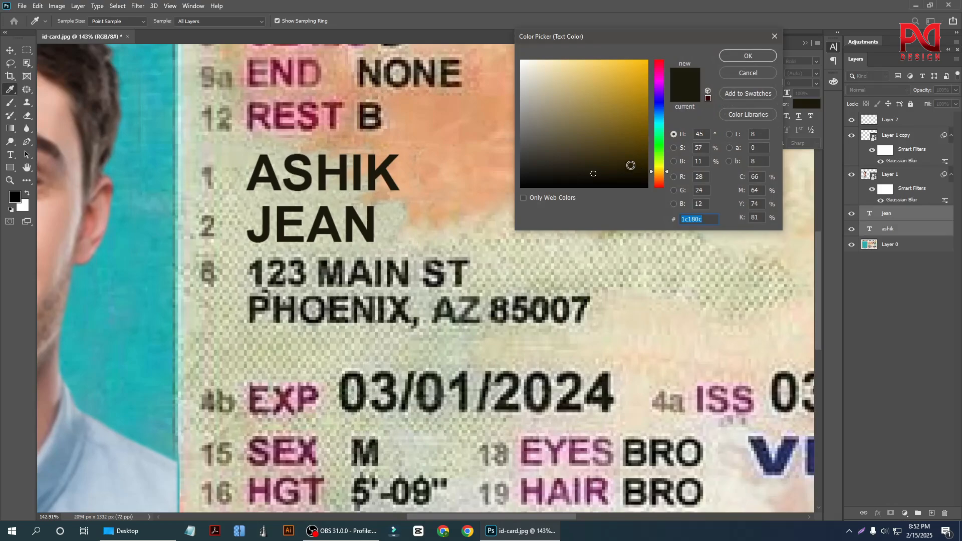
click(595, 174)
click(468, 197)
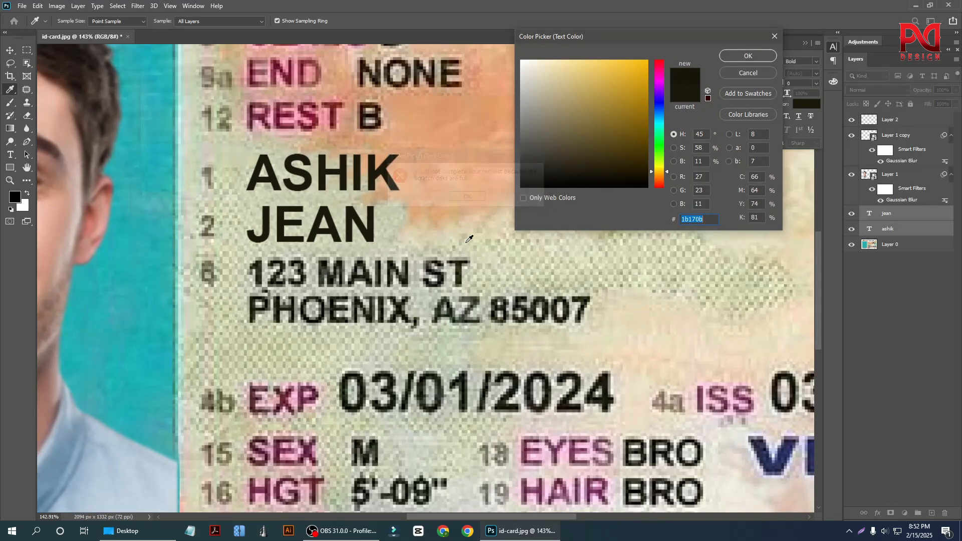
click(568, 401)
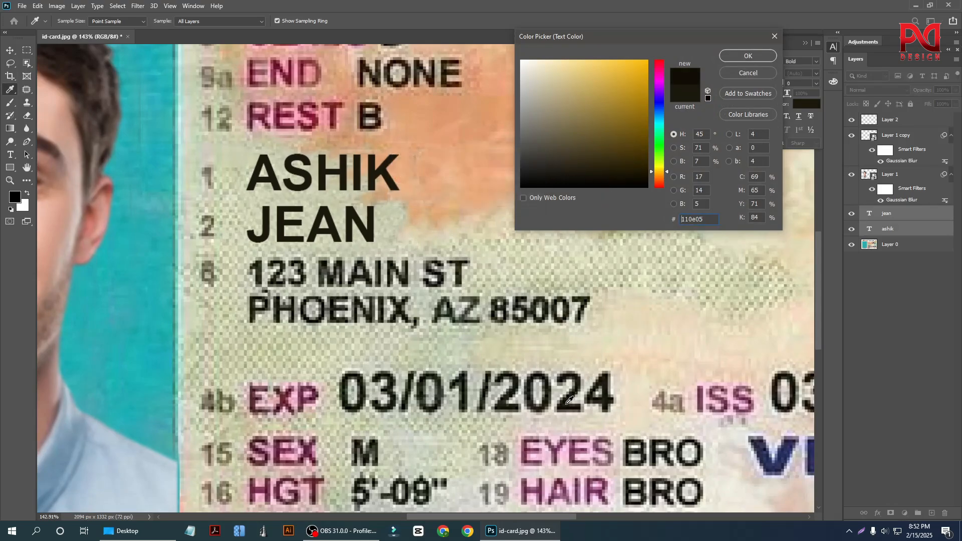
click(747, 56)
key(v)
alt+scroll(368, 260, down, 3)
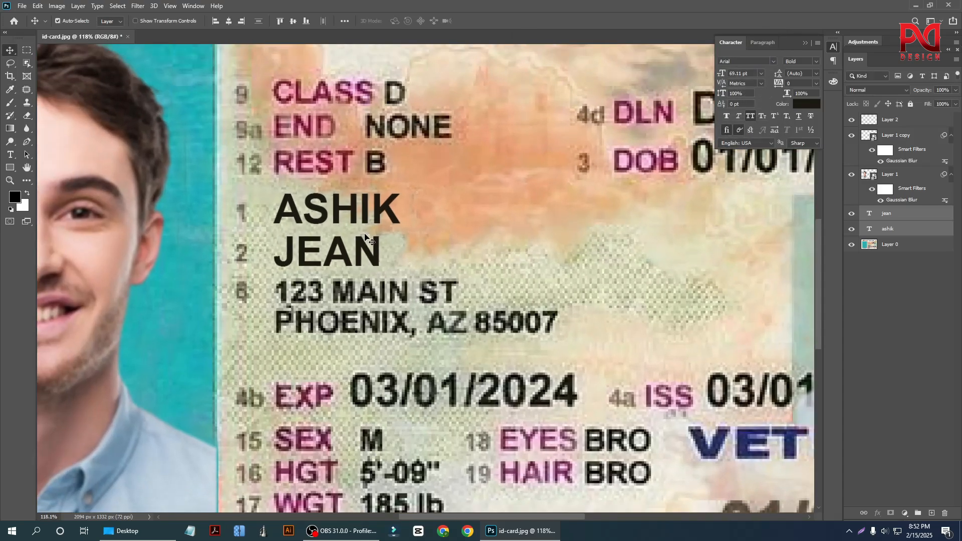
Try combining both name text layers into one smart object and softening it with a Gaussian Blur.
click(365, 215)
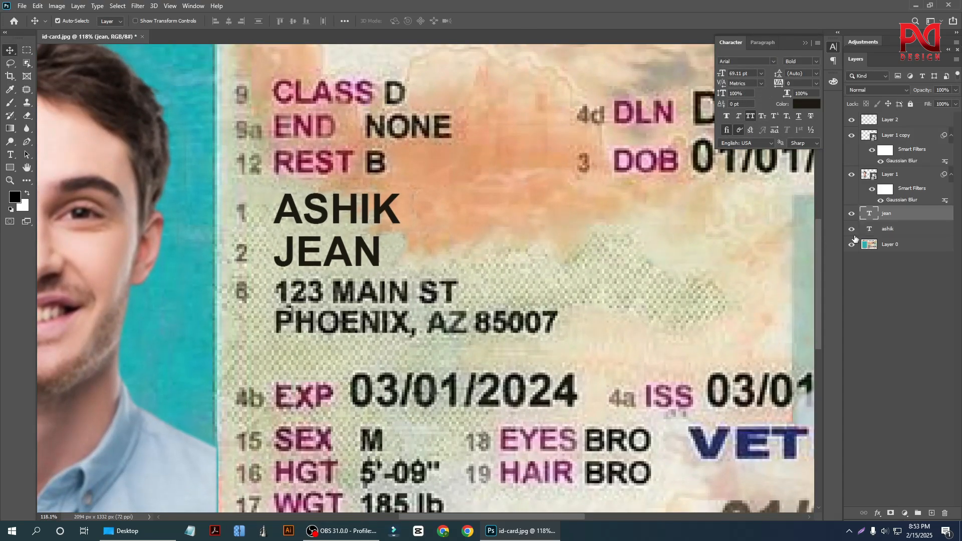
ctrl+click(899, 228)
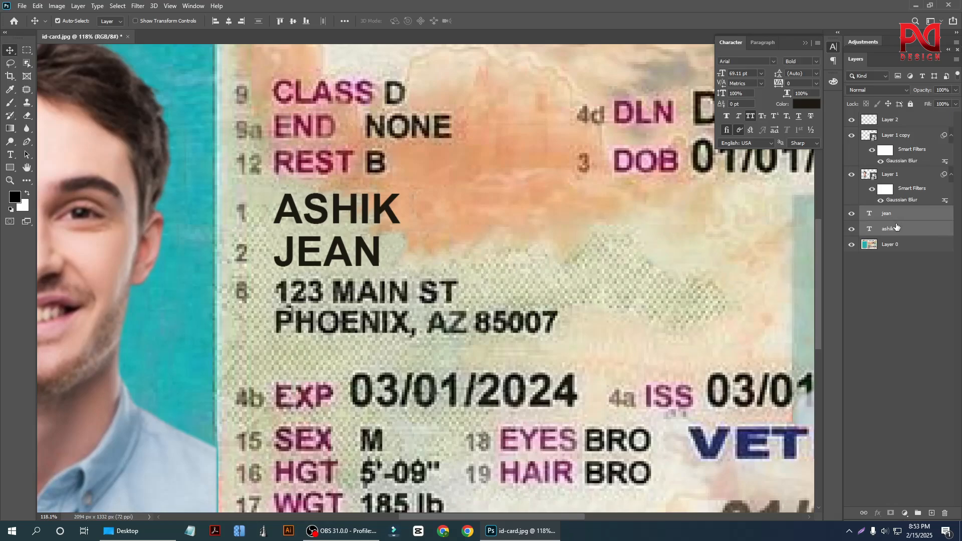
right_click(897, 227)
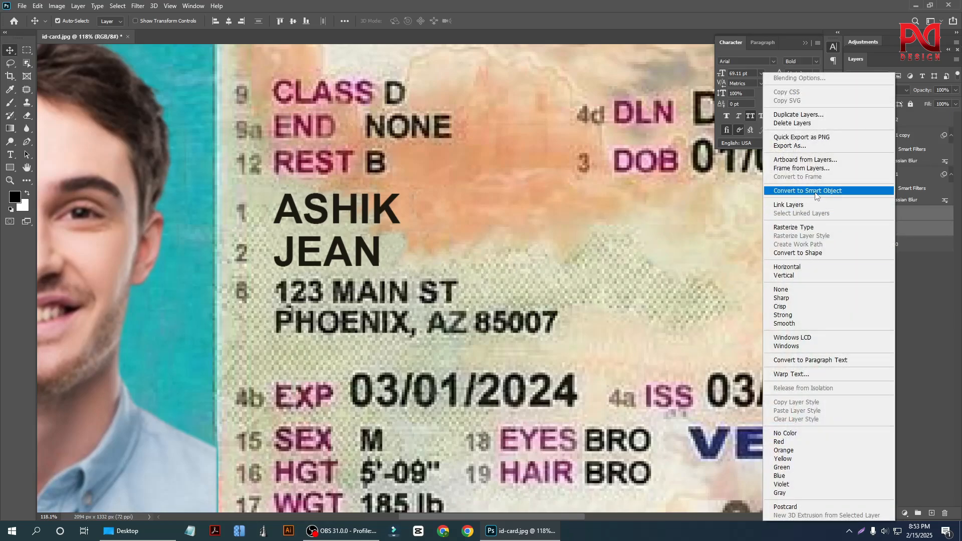
click(807, 190)
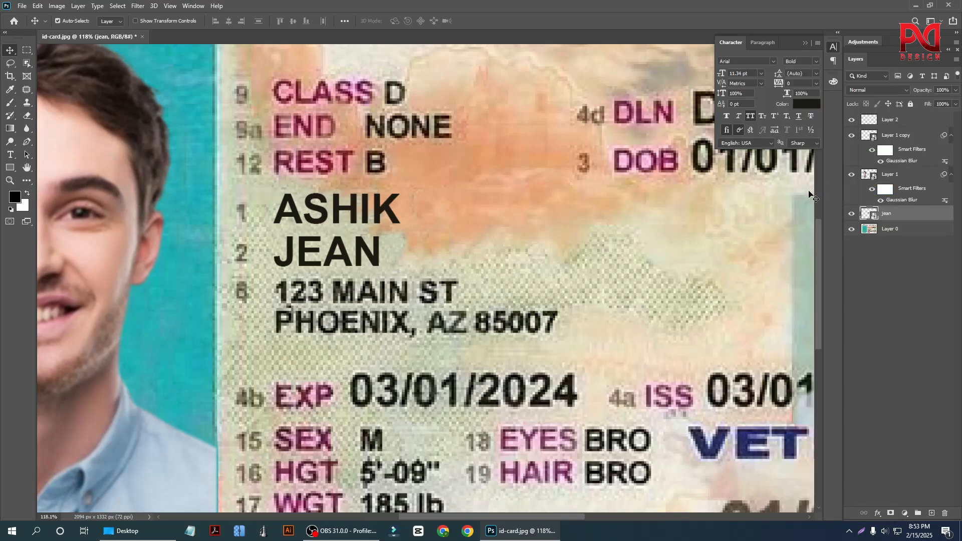
click(141, 6)
mouse_move(165, 119)
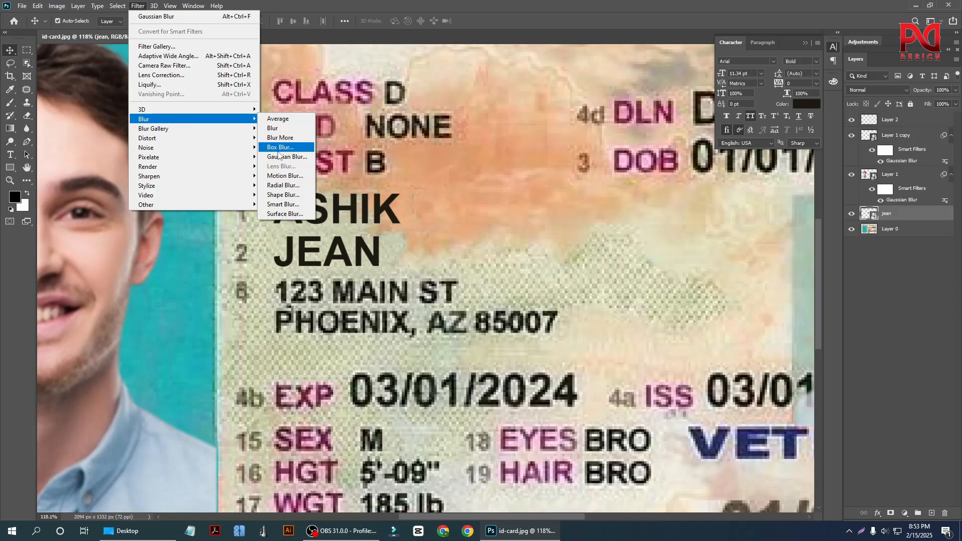
click(280, 157)
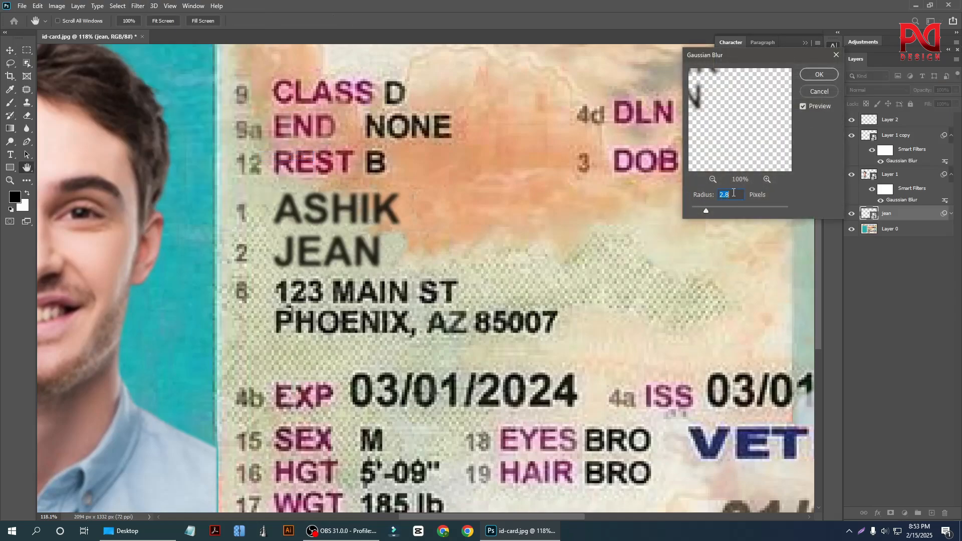
scroll(735, 194, down, 3)
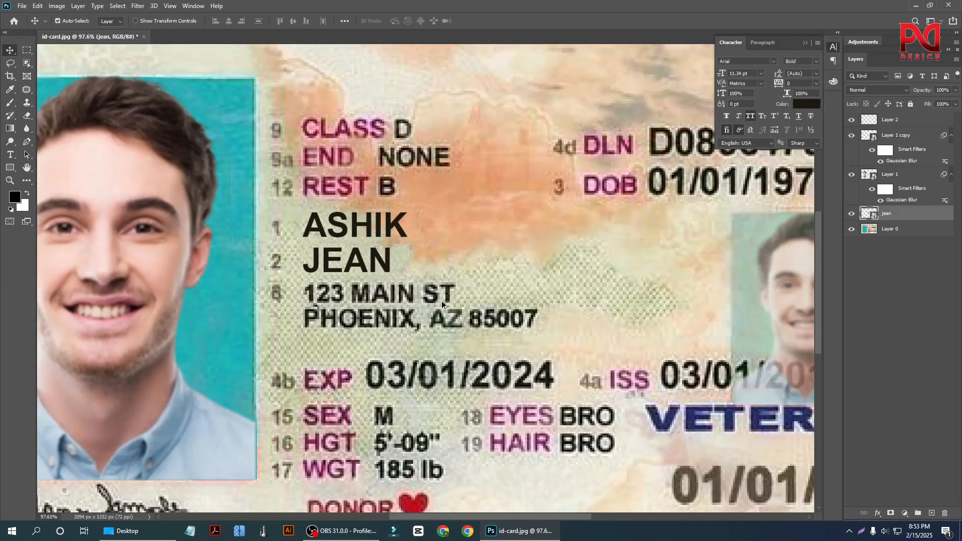
scroll(441, 300, down, 2)
scroll(480, 286, up, 4)
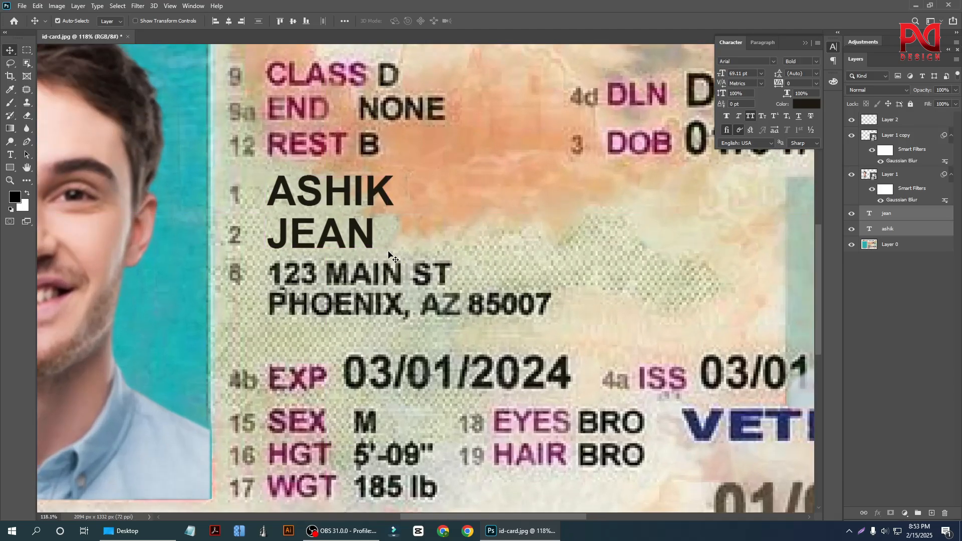
Set the anti-aliasing of both name text layers to None and compare them with the printed address.
click(812, 144)
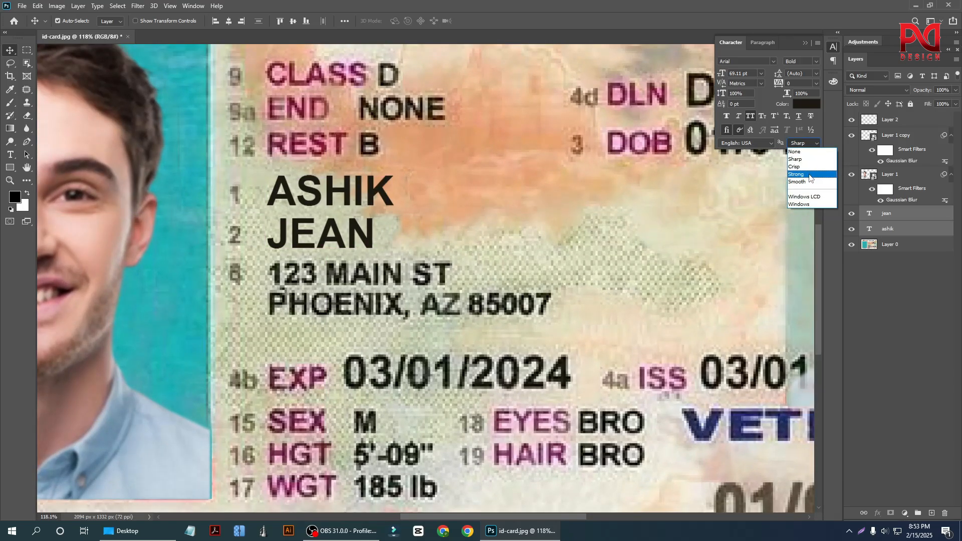
click(809, 161)
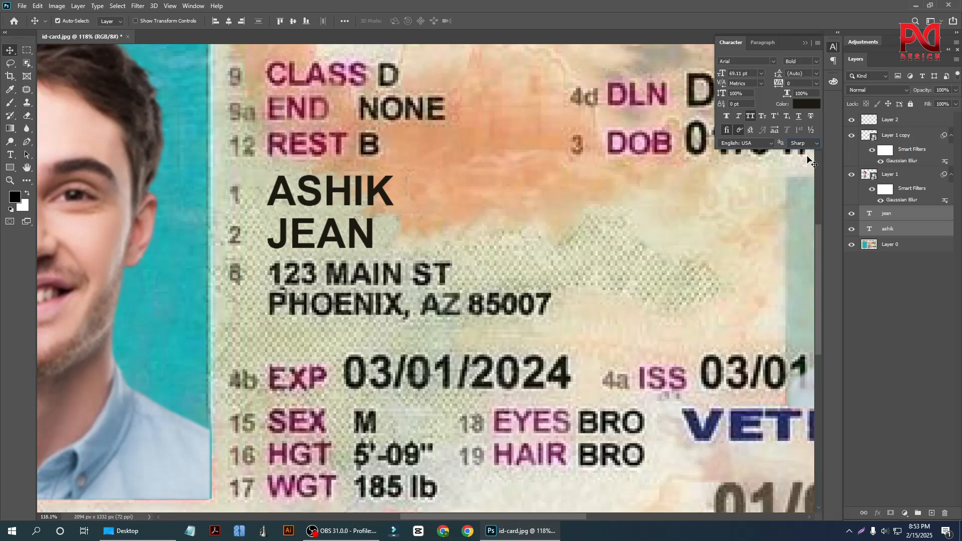
click(806, 144)
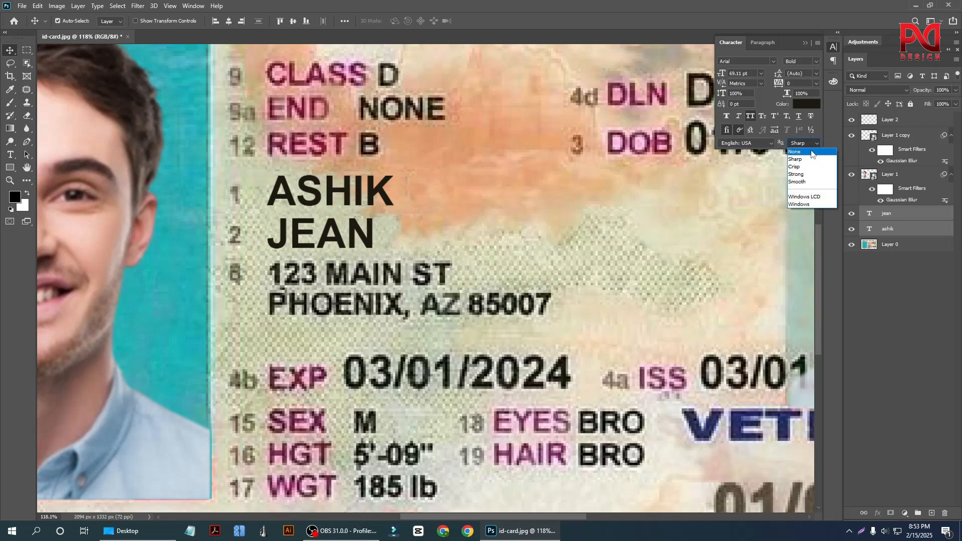
click(806, 152)
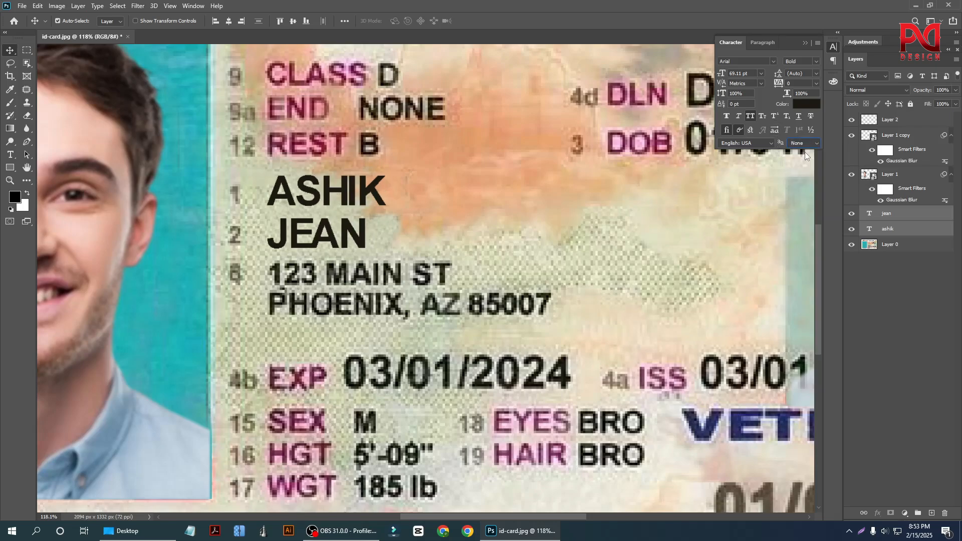
click(277, 268)
scroll(315, 266, up, 3)
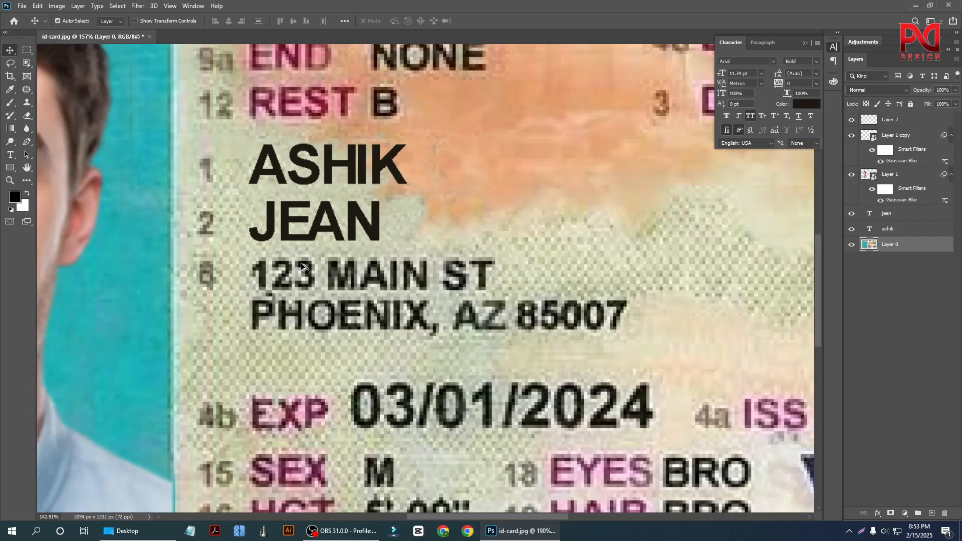
scroll(311, 266, down, 1)
Widen the letter spacing of the second name line by setting its tracking to 80.
click(321, 238)
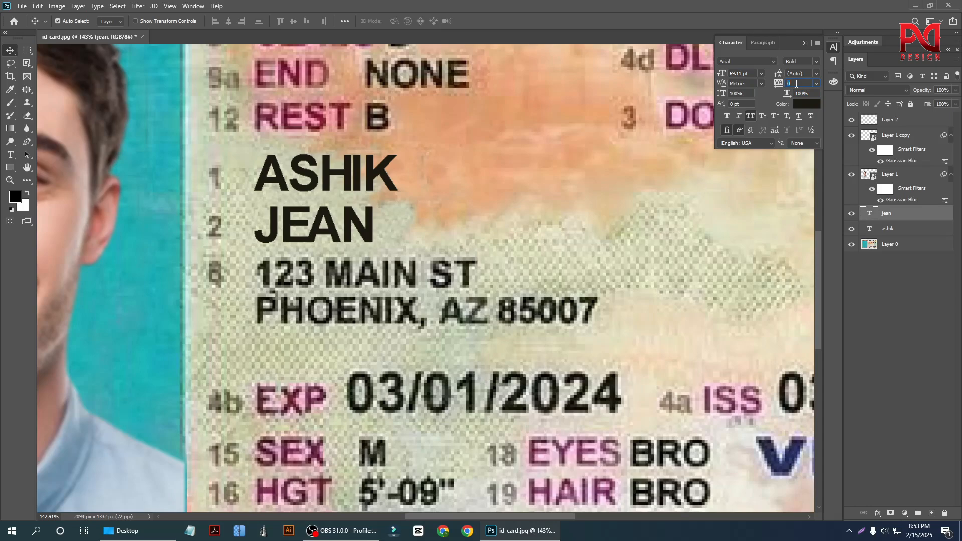
scroll(796, 83, up, 12)
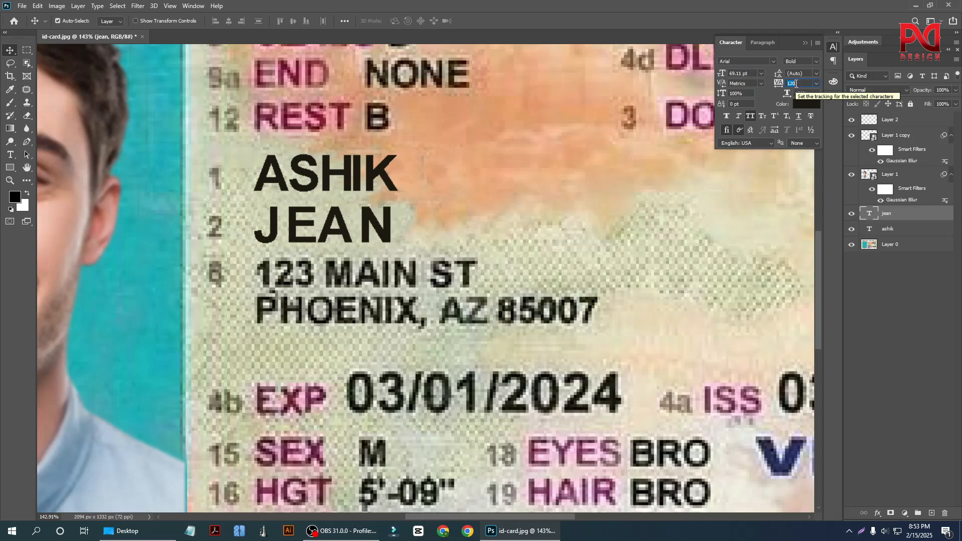
scroll(797, 83, down, 2)
scroll(796, 84, down, 2)
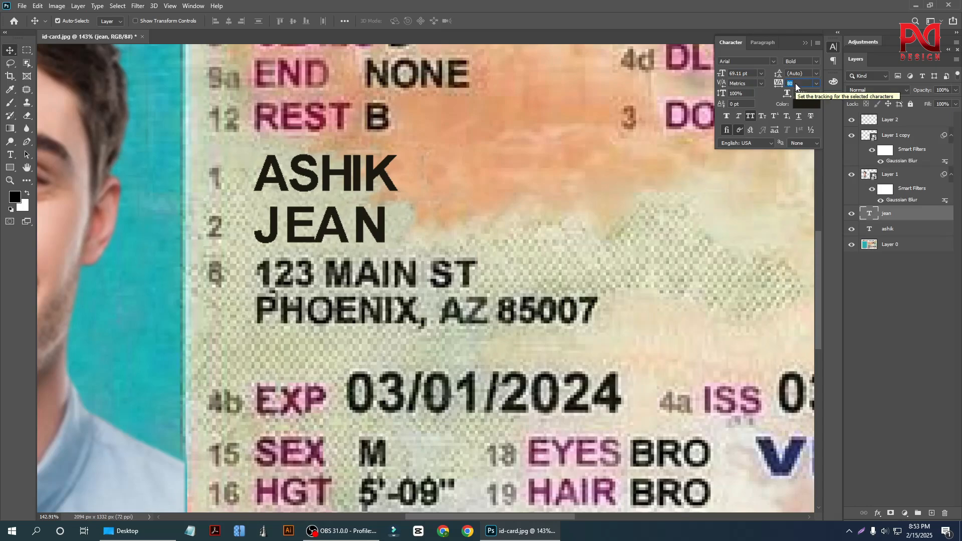
scroll(292, 281, down, 3)
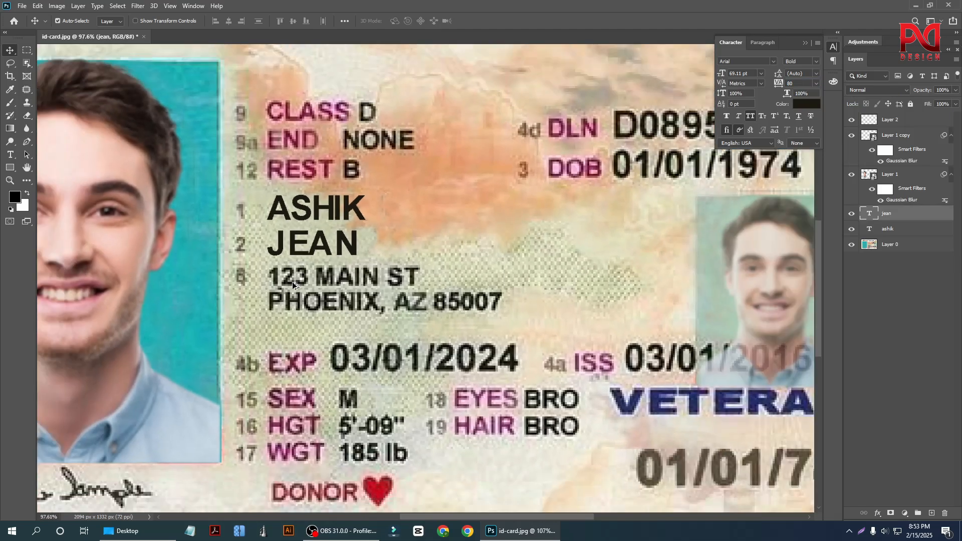
scroll(293, 301, down, 2)
scroll(357, 234, up, 2)
scroll(311, 243, down, 2)
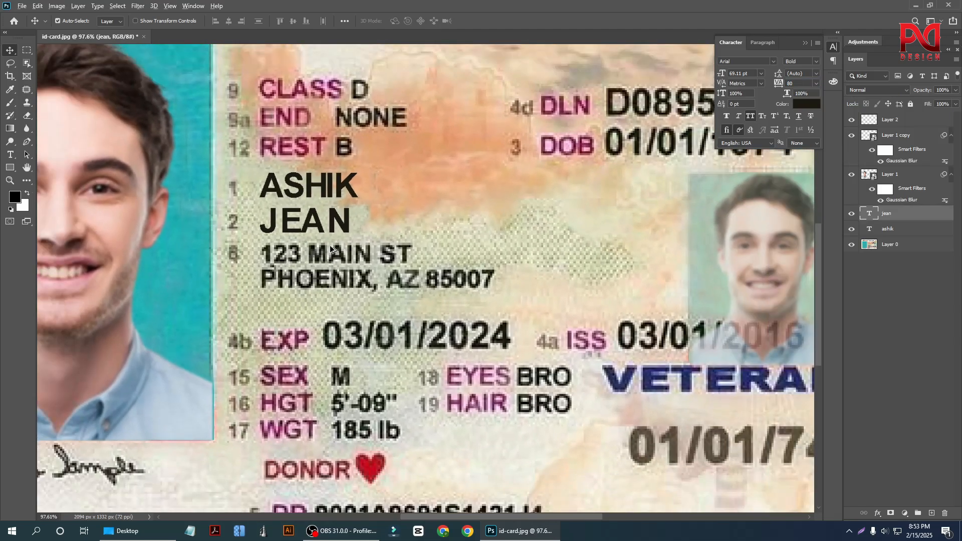
scroll(331, 248, up, 3)
Select both name text layers and convert them into a single smart object.
shift+click(335, 162)
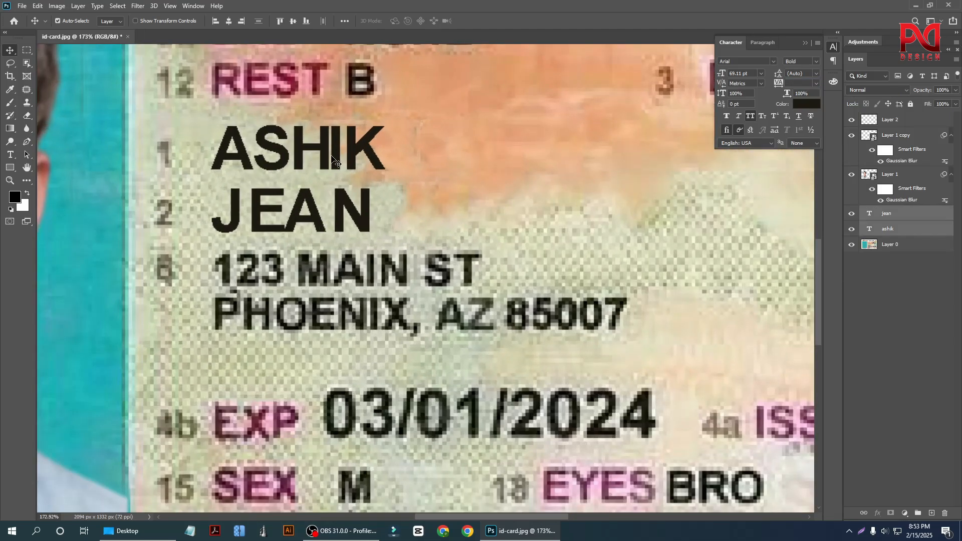
right_click(894, 221)
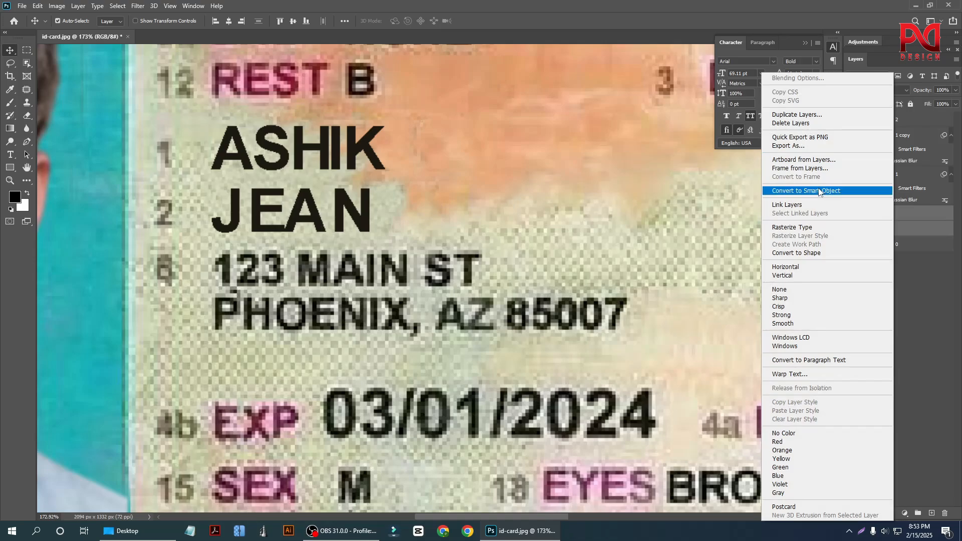
click(819, 191)
scroll(511, 243, down, 2)
scroll(511, 241, up, 1)
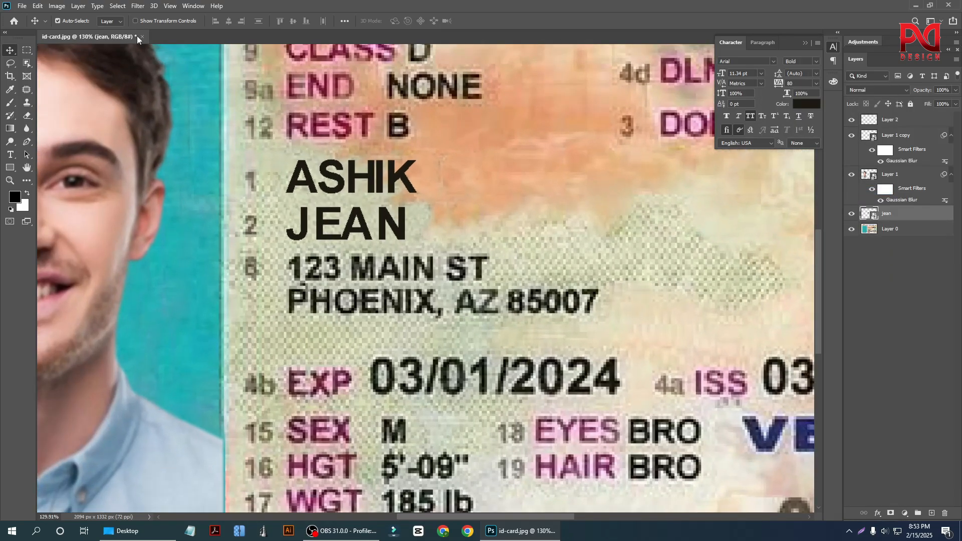
Apply a Gaussian Blur with a radius of 0.6 pixels to the smart object holding both name lines.
click(131, 6)
mouse_move(163, 120)
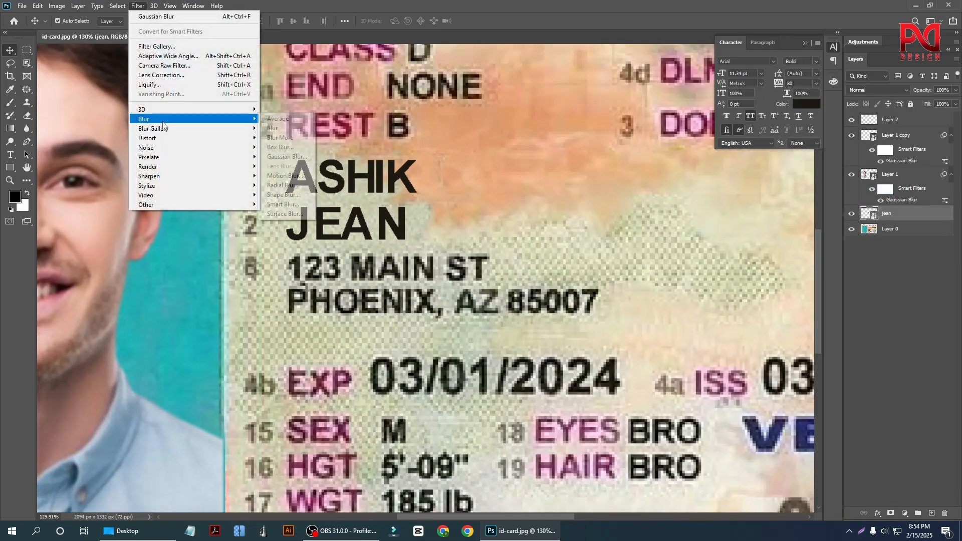
click(287, 157)
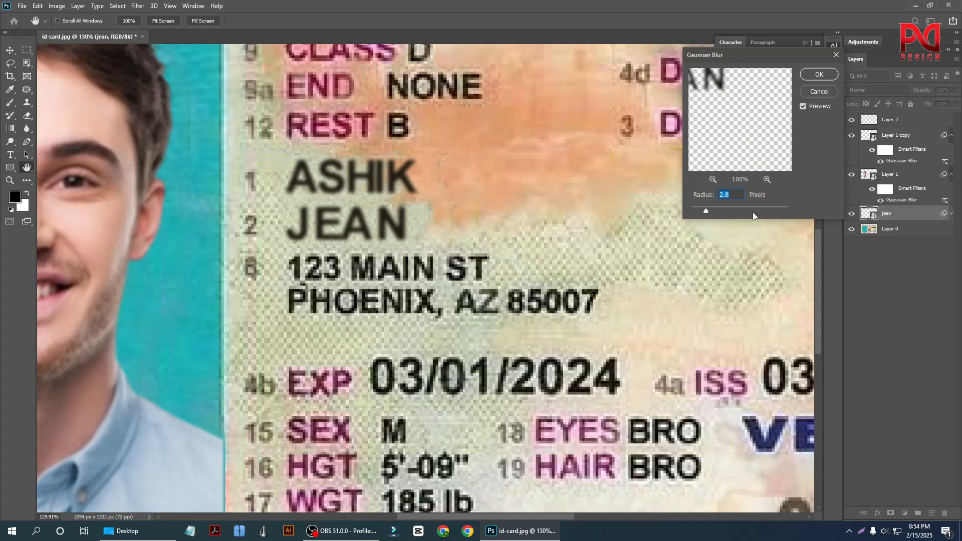
key(Down)
key(Down)
key(Down)
key(Down)
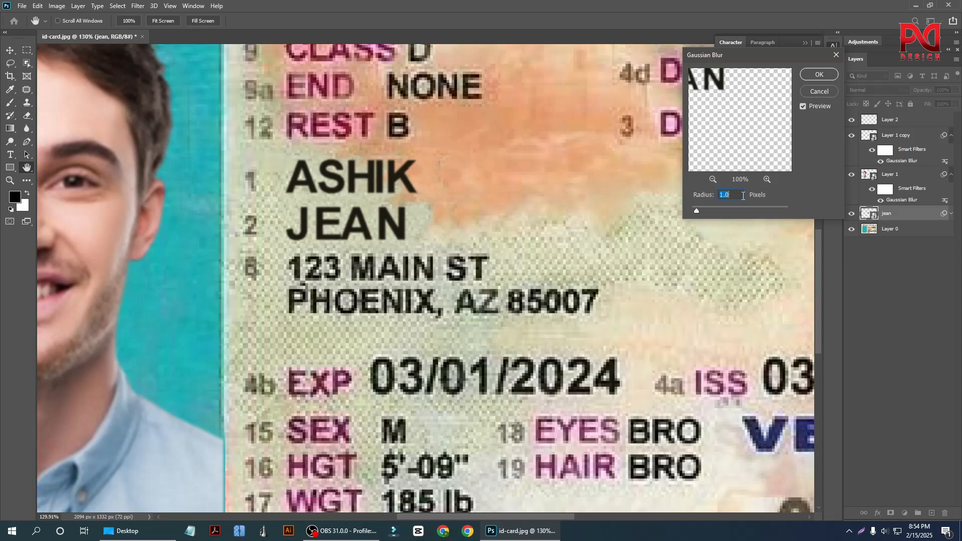
key(Up)
key(Up)
click(818, 74)
scroll(433, 242, down, 3)
scroll(465, 256, up, 1)
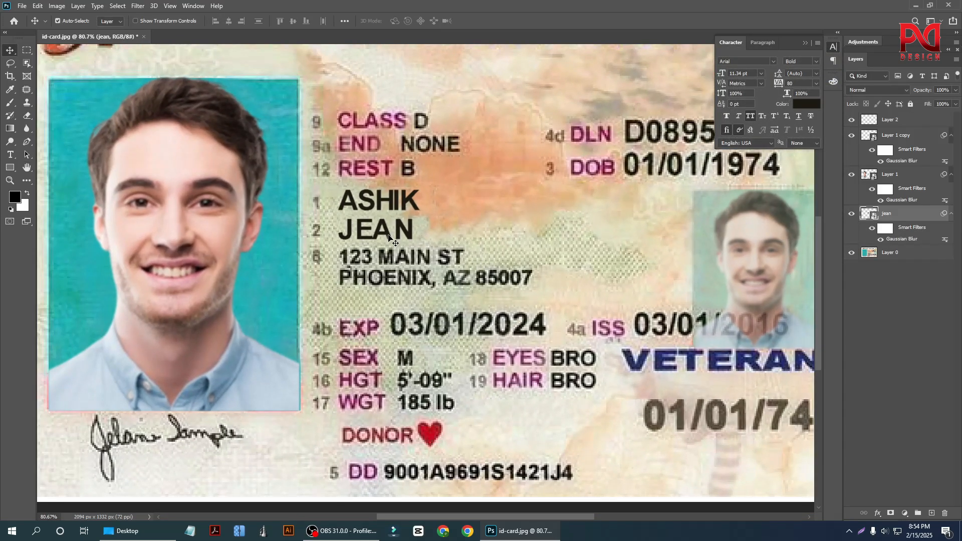
Fine-tune the opacity of the smart object holding both name lines, then select the card's base layer.
click(956, 90)
mouse_move(954, 102)
mouse_down()
mouse_move(940, 103)
mouse_move(951, 104)
mouse_up()
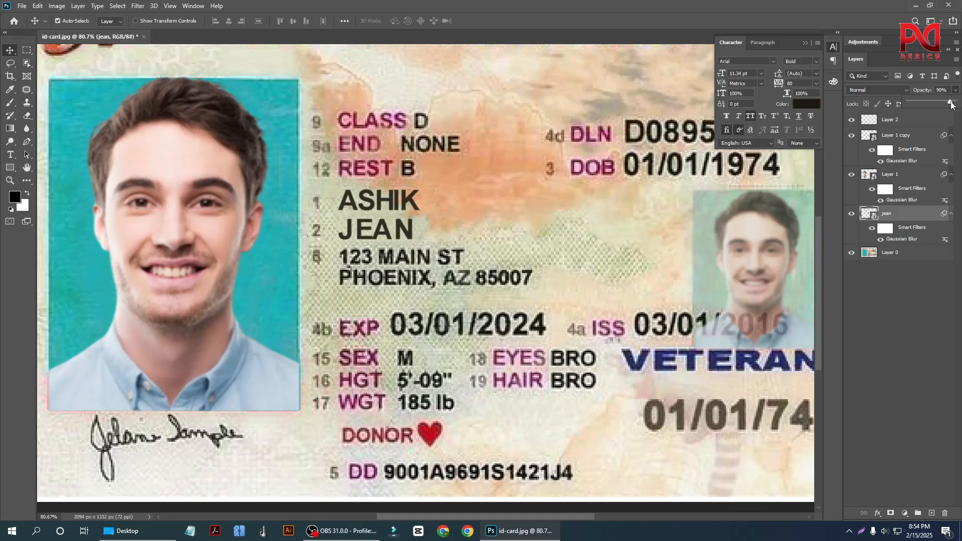
drag(950, 105, 954, 106)
click(503, 271)
Examine the whole card at several zoom levels to judge how the portraits and name lines blend in.
scroll(466, 280, down, 5)
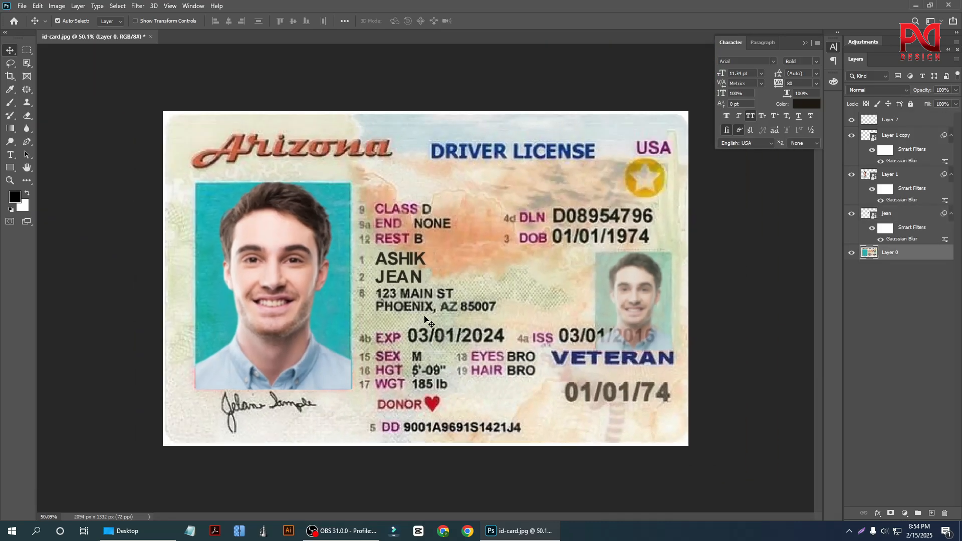
scroll(468, 348, up, 2)
scroll(481, 359, down, 2)
scroll(529, 362, up, 2)
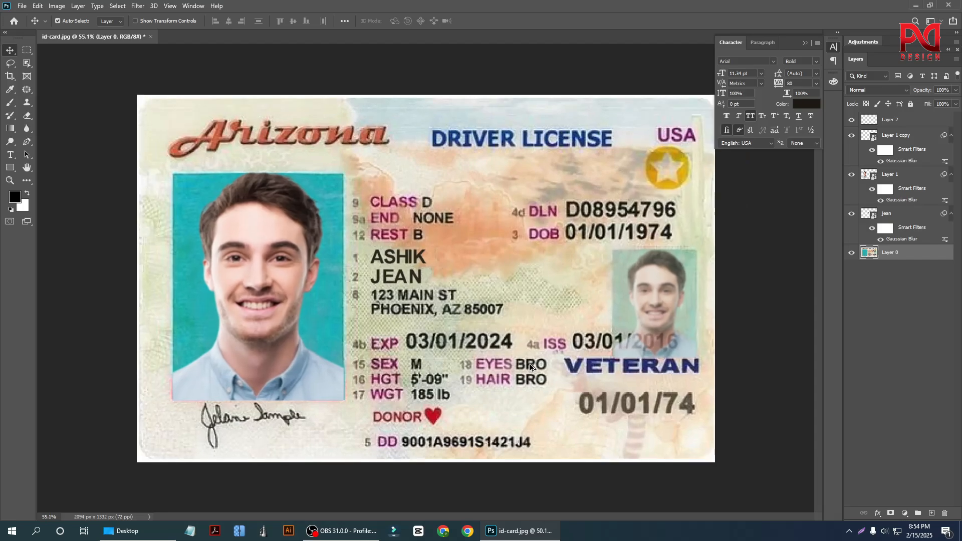
scroll(438, 325, down, 2)
scroll(417, 321, up, 2)
scroll(451, 321, down, 2)
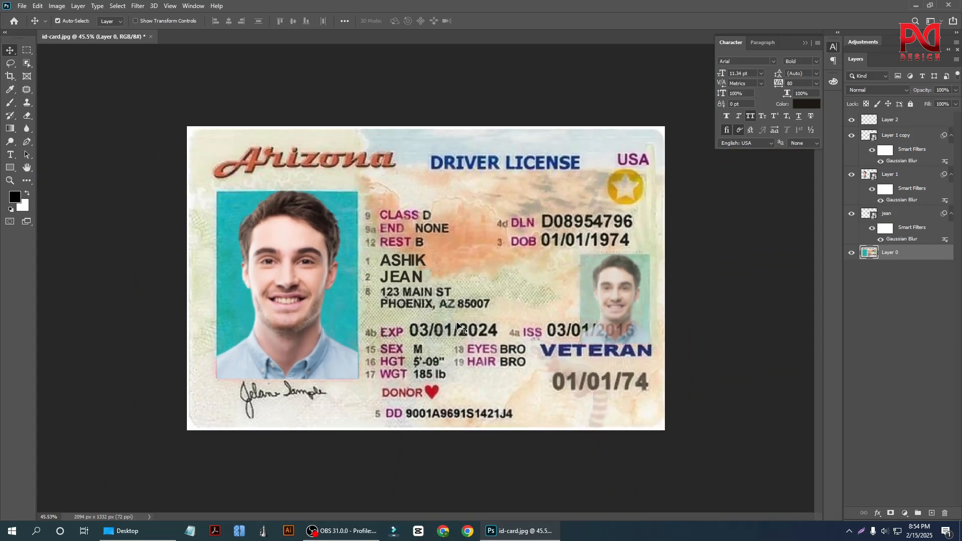
scroll(527, 321, up, 2)
scroll(529, 324, down, 2)
scroll(405, 297, up, 1)
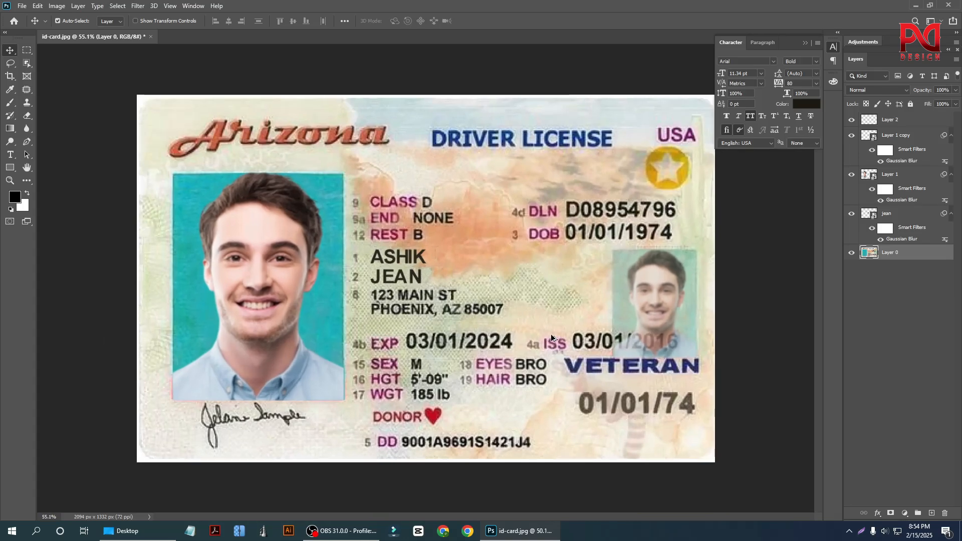
scroll(405, 297, down, 1)
scroll(411, 300, up, 1)
scroll(475, 315, down, 1)
scroll(476, 317, up, 1)
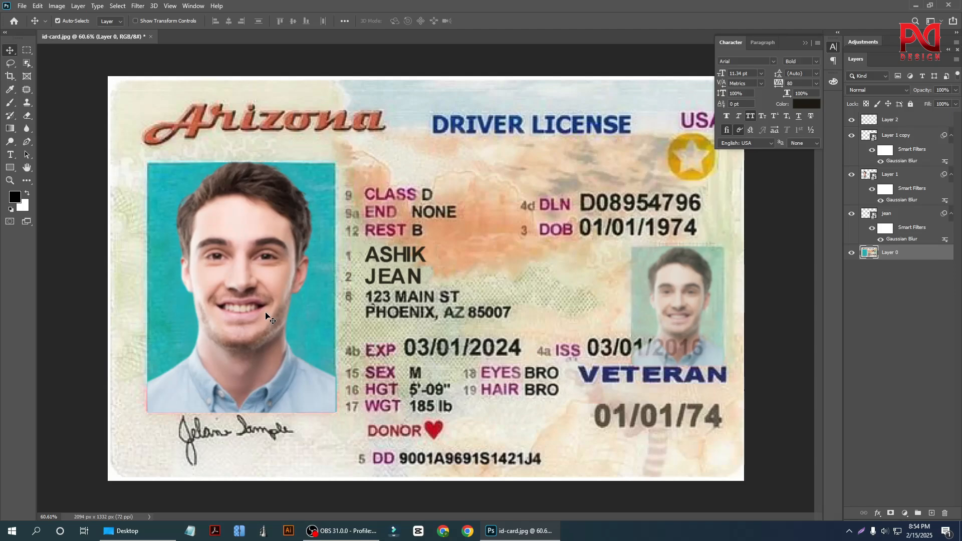
scroll(263, 313, down, 1)
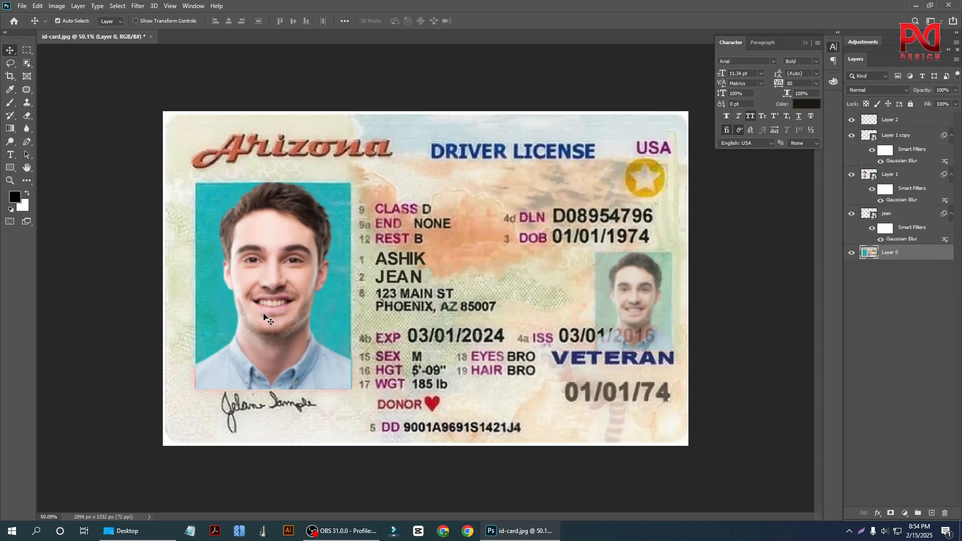
scroll(301, 330, up, 1)
scroll(431, 280, down, 1)
scroll(351, 326, up, 1)
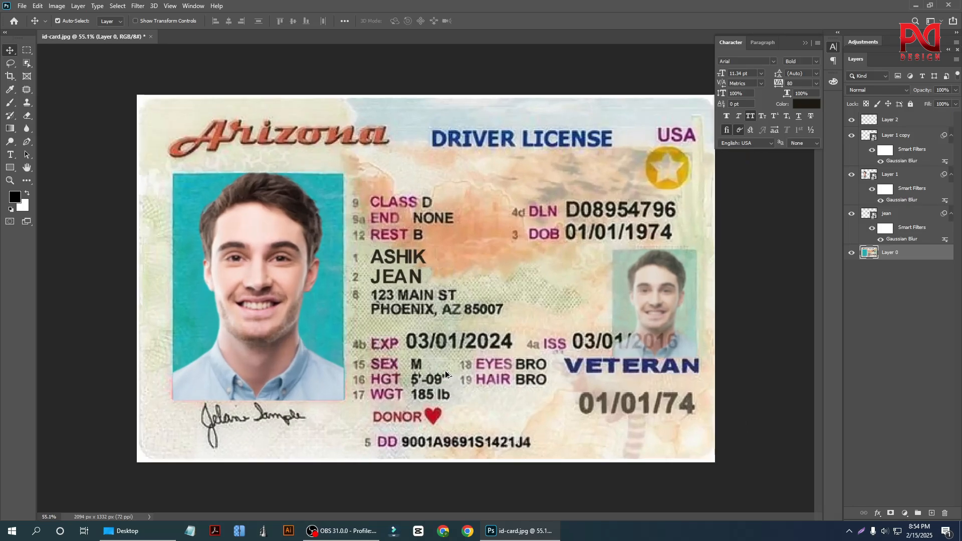
scroll(352, 356, down, 1)
scroll(353, 357, up, 1)
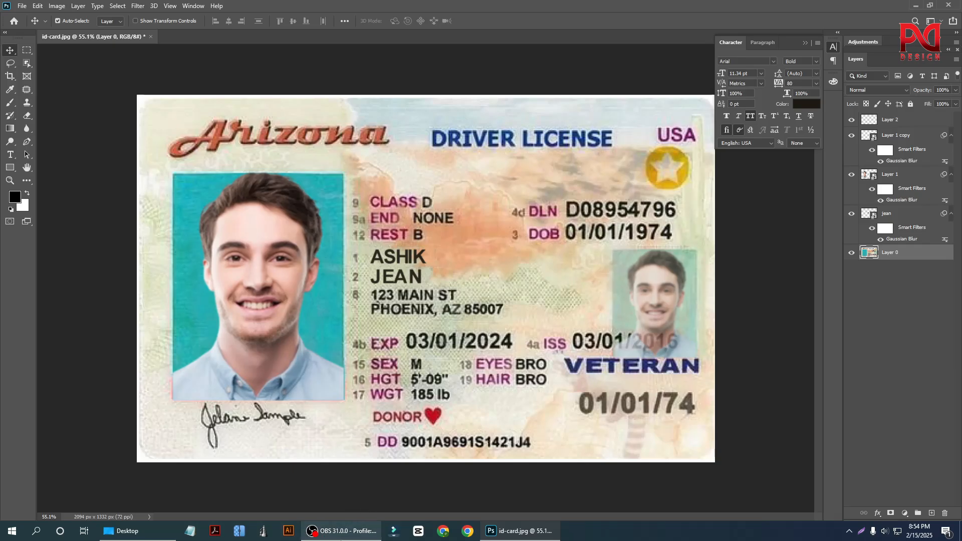
click(341, 532)
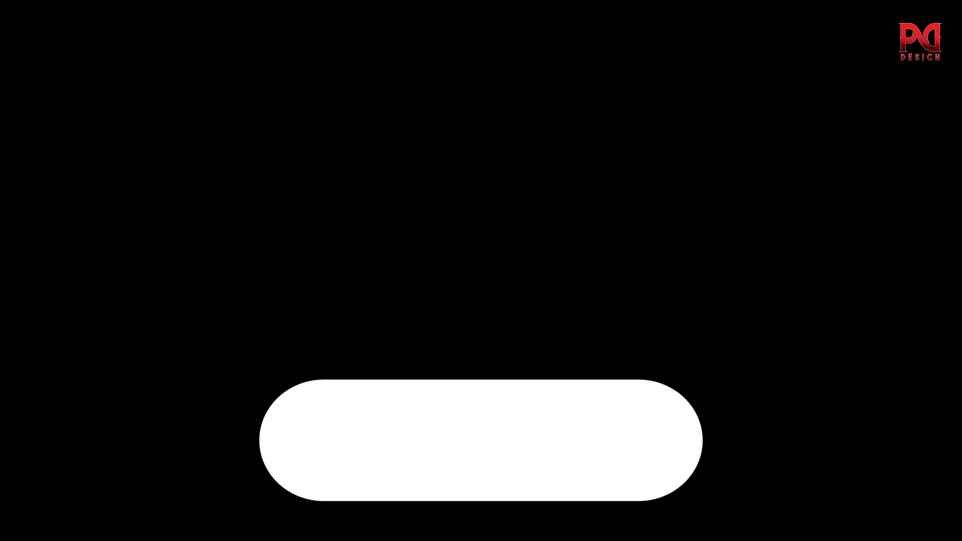